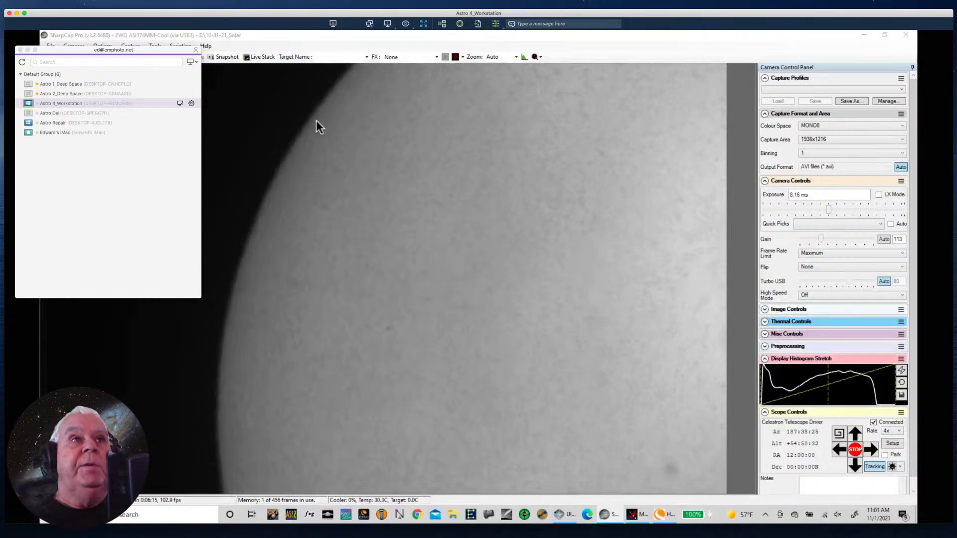
- Close the remote session and reconnect to Astro 4_Workstation from the computer list
left_click(307, 44)
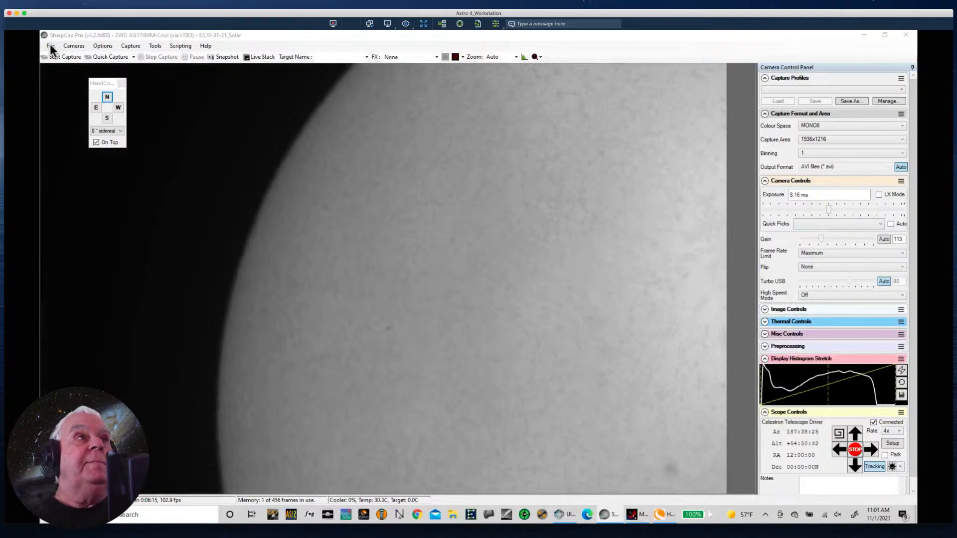
left_click(9, 13)
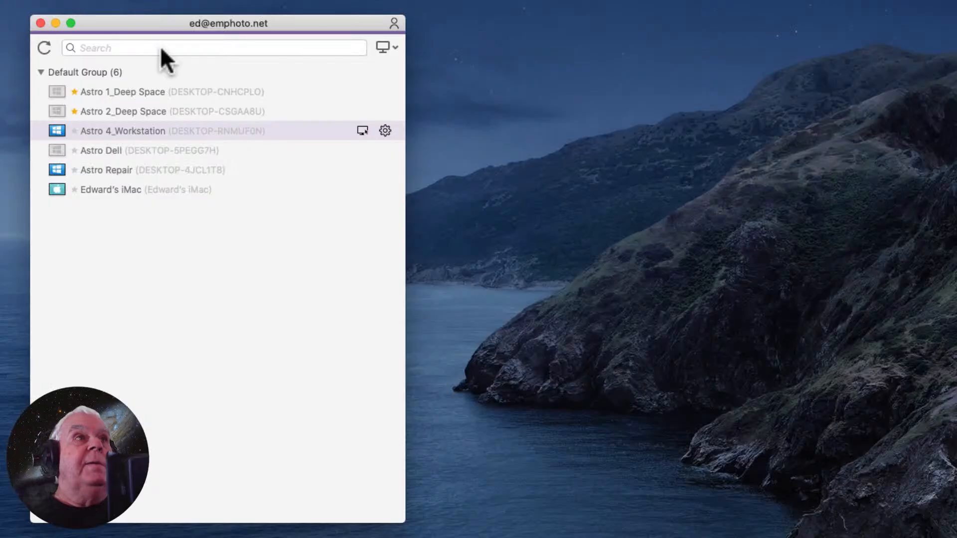
double_click(90, 130)
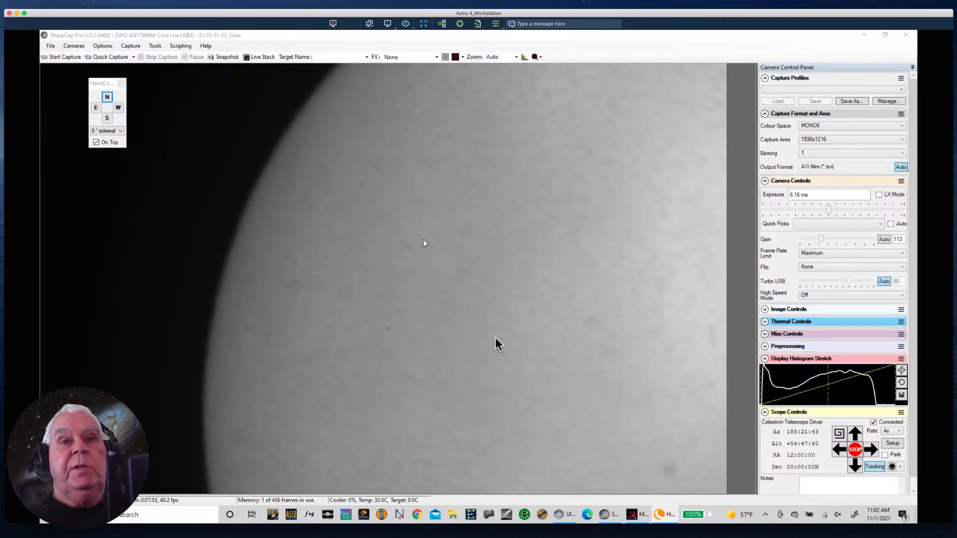
- Bring up the Moonlite Single Focuser window and place it over the dark sky beside the Sun's limb
left_click(631, 517)
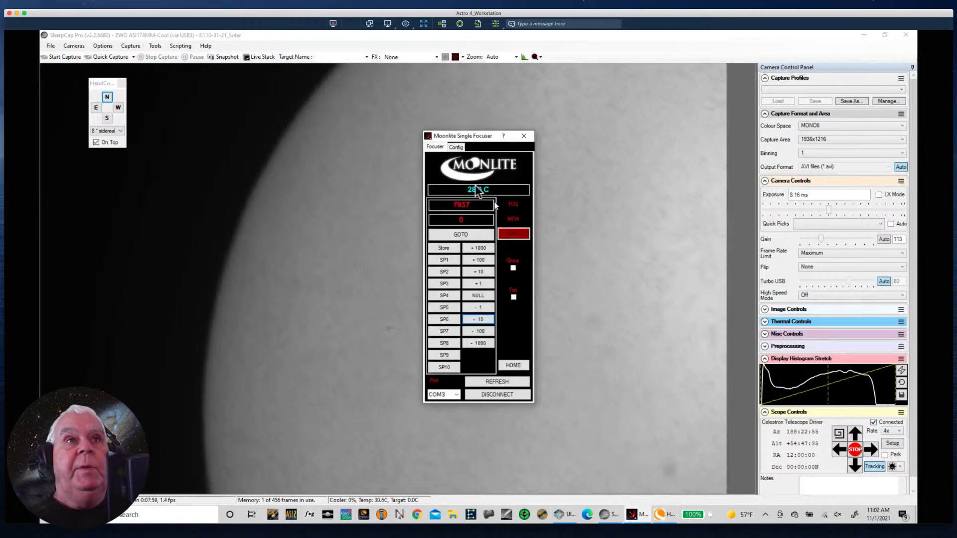
left_click_drag(444, 133, 141, 184)
left_click(105, 184)
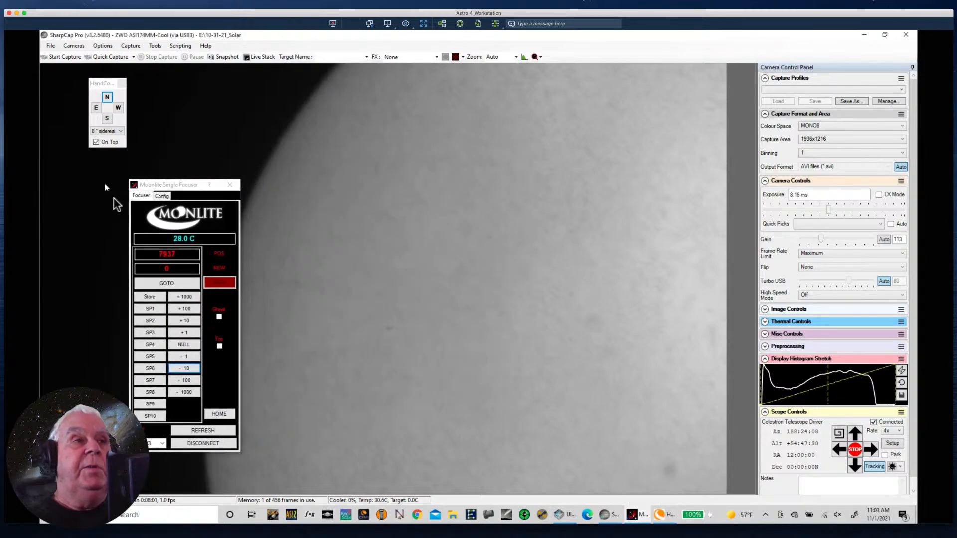
left_click(632, 515)
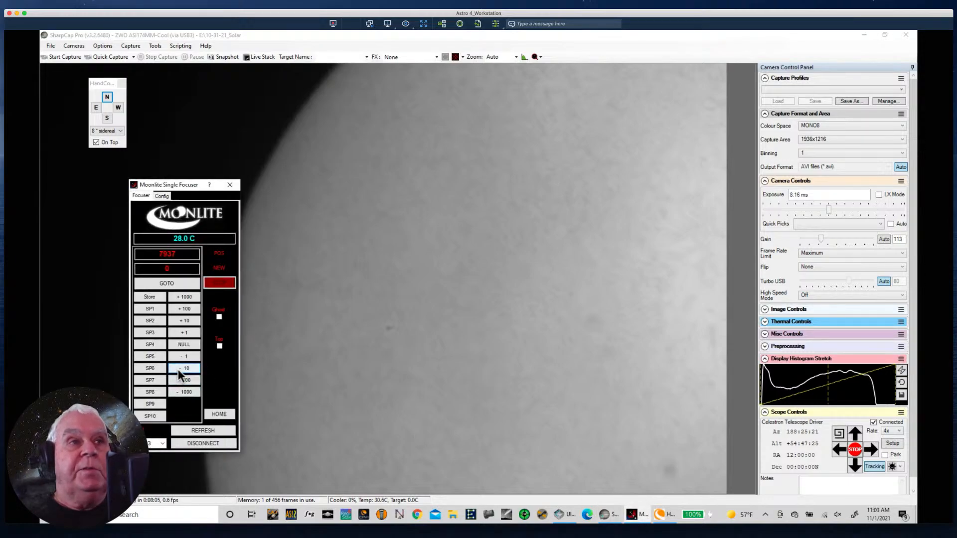
- Move the focuser outward in steps of 10 to 7967 and back inward to 7917, keeping its window clear of the Sun
left_click(180, 320)
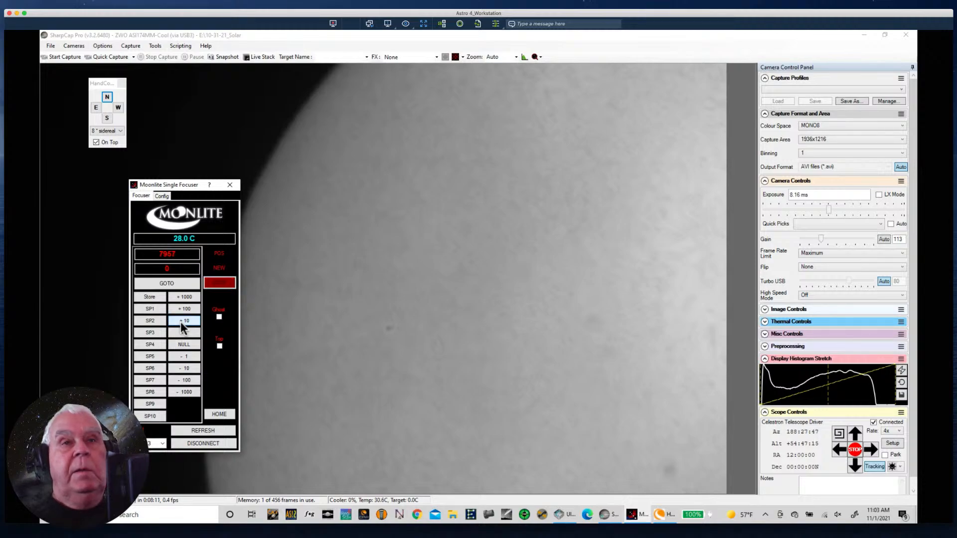
left_click(187, 369)
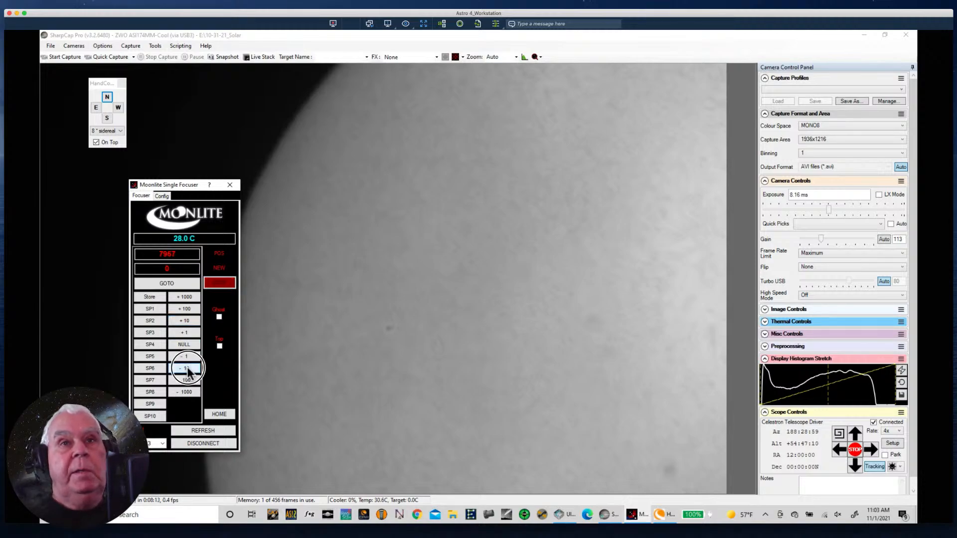
left_click(188, 371)
left_click(189, 372)
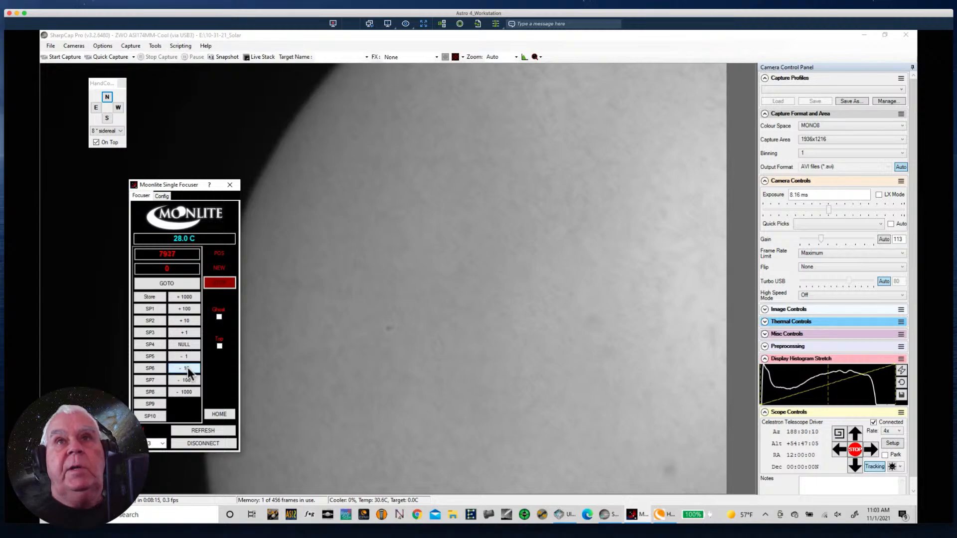
left_click(189, 372)
left_click_drag(168, 187, 130, 183)
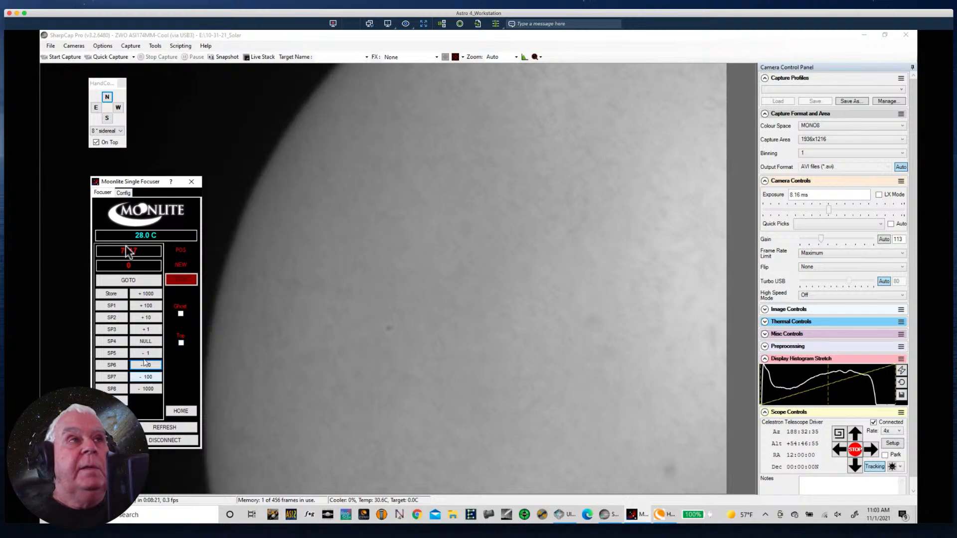
- Check the list of available cameras and restart SharpCap, dismissing the tip of the day
left_click(72, 43)
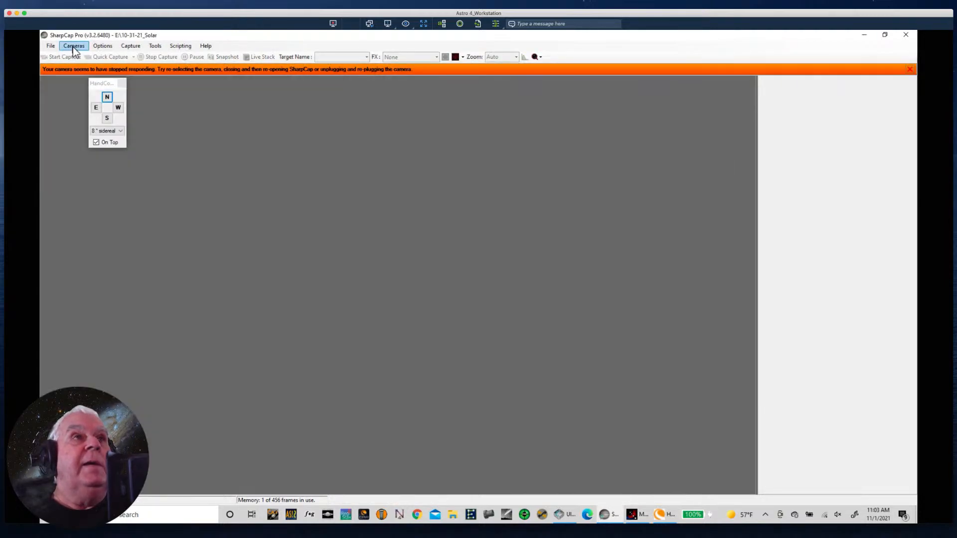
left_click(75, 47)
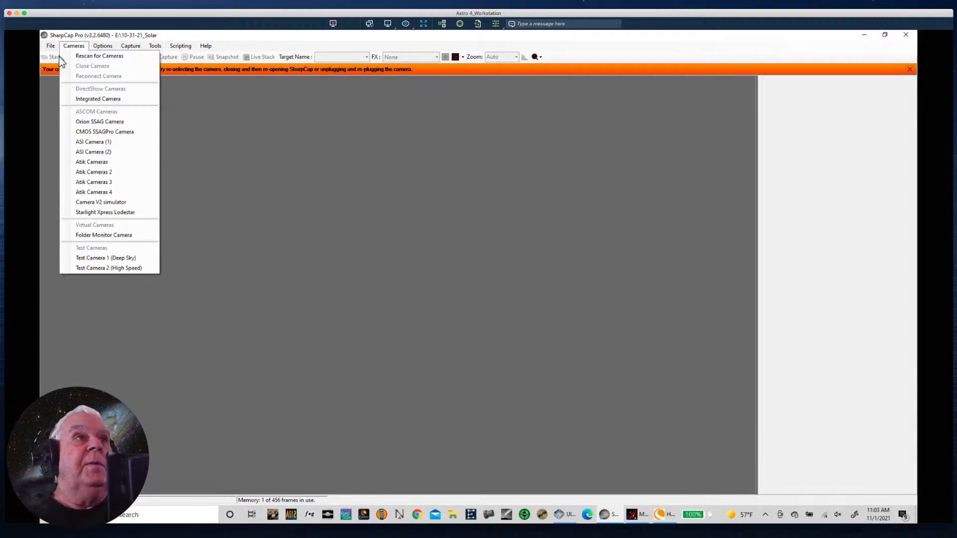
left_click(59, 57)
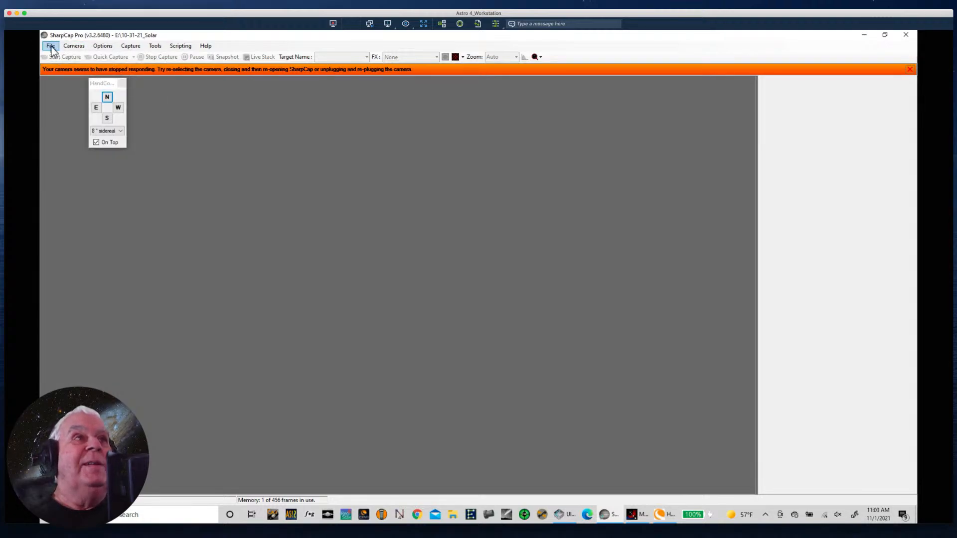
left_click(51, 47)
left_click(61, 70)
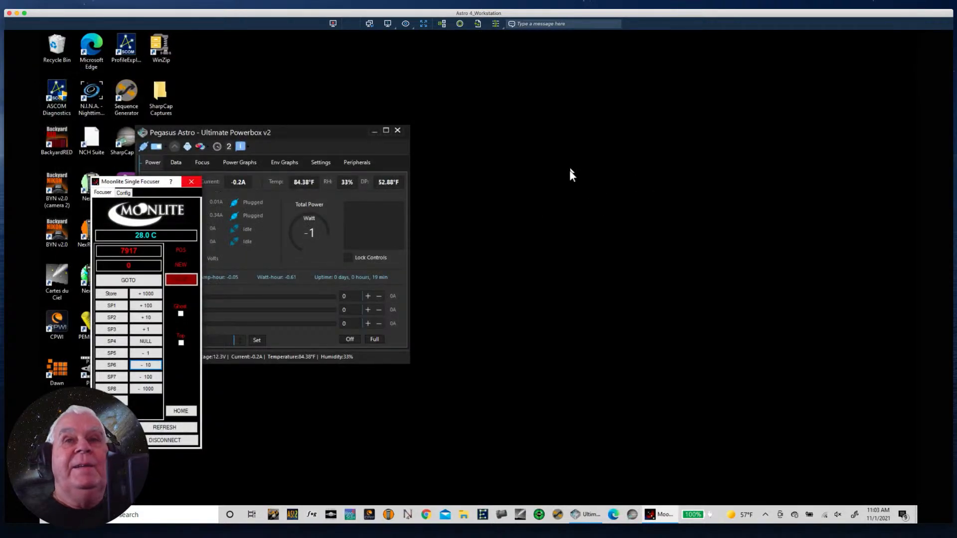
left_click(636, 518)
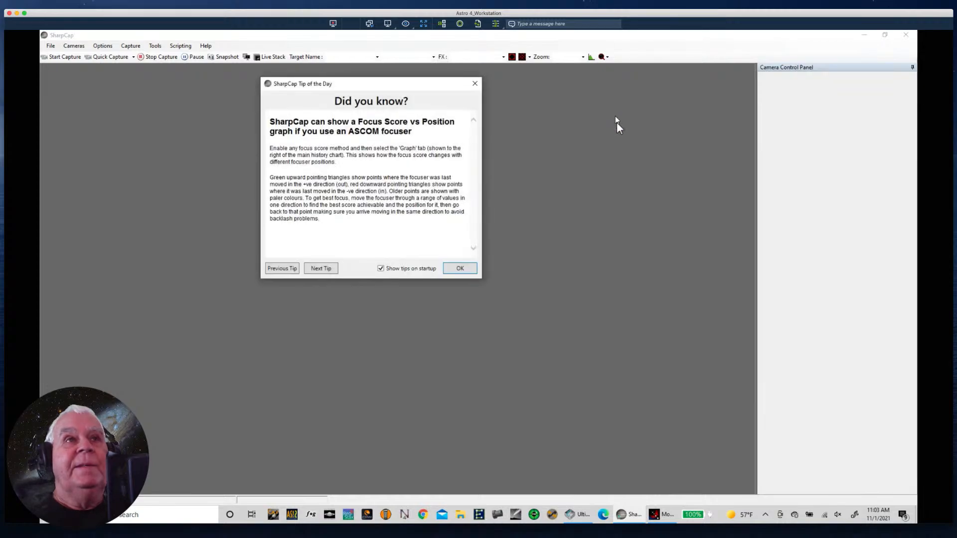
left_click(459, 270)
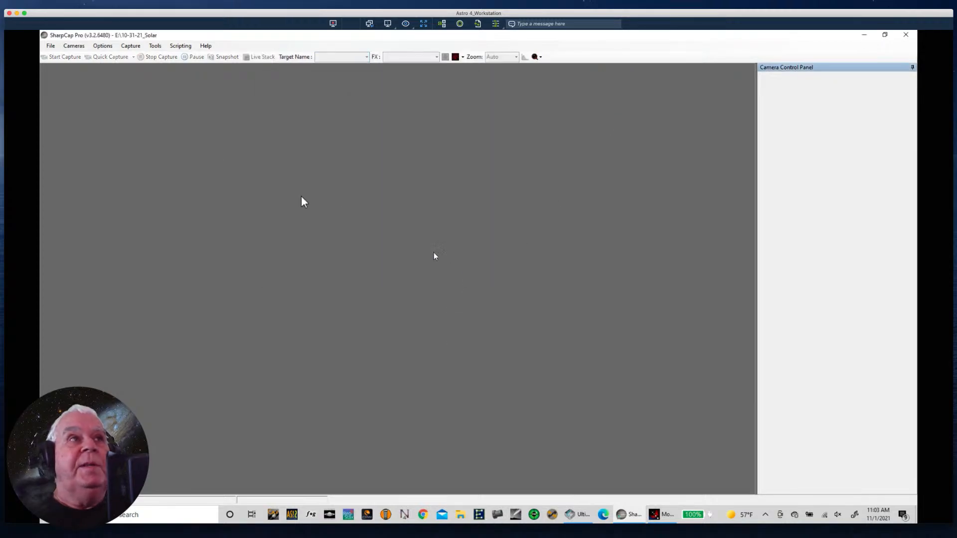
- Connect the ZWO ASI224MC camera and lower its exposure to 0.728 ms
left_click(73, 45)
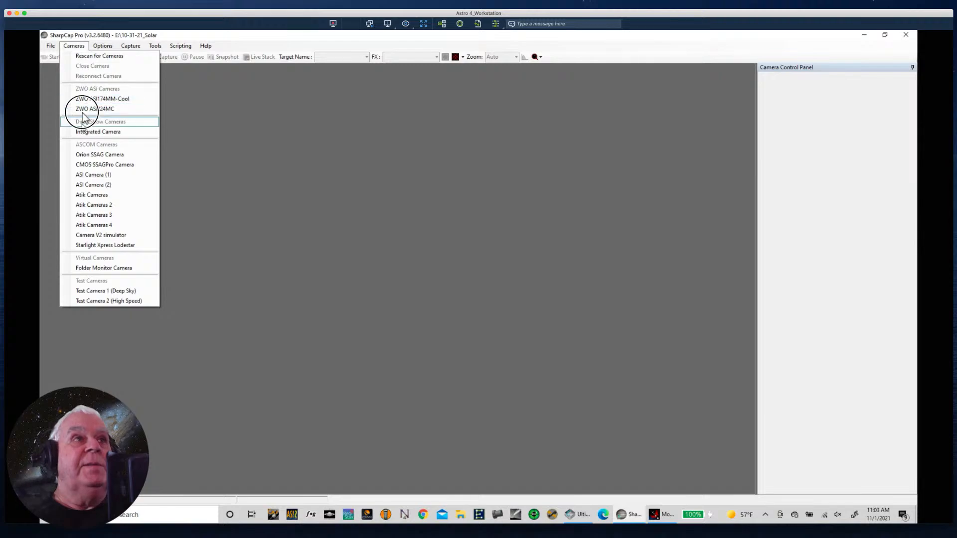
left_click(87, 109)
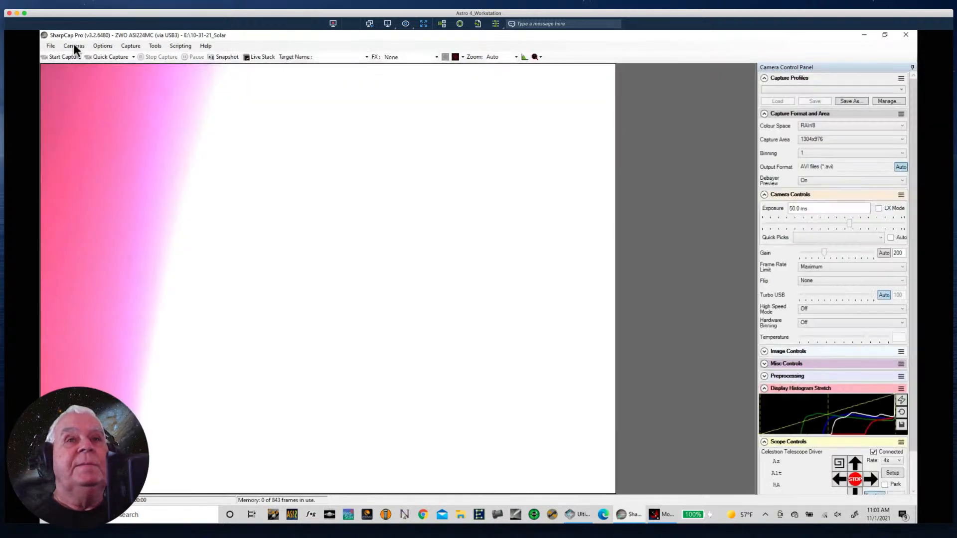
left_click(73, 44)
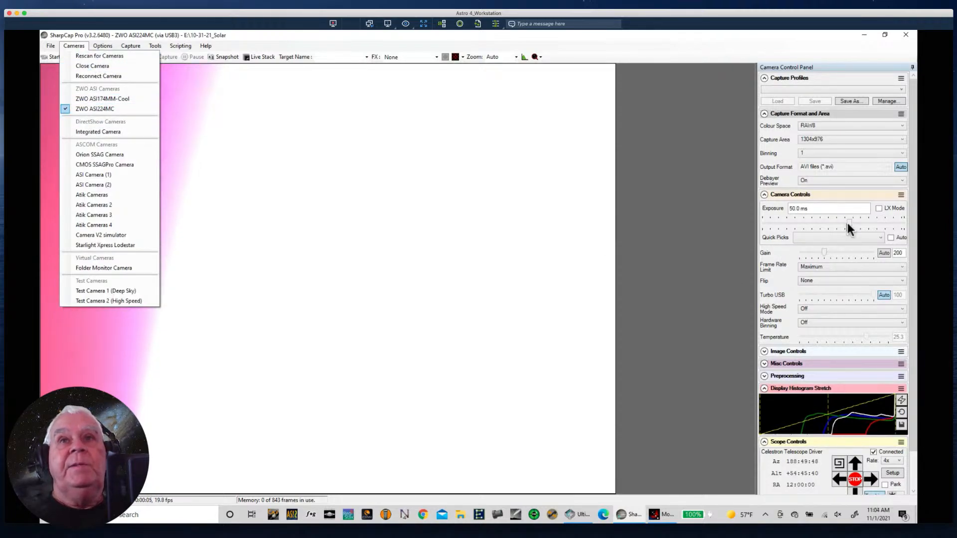
left_click_drag(848, 223, 800, 225)
left_click(799, 231)
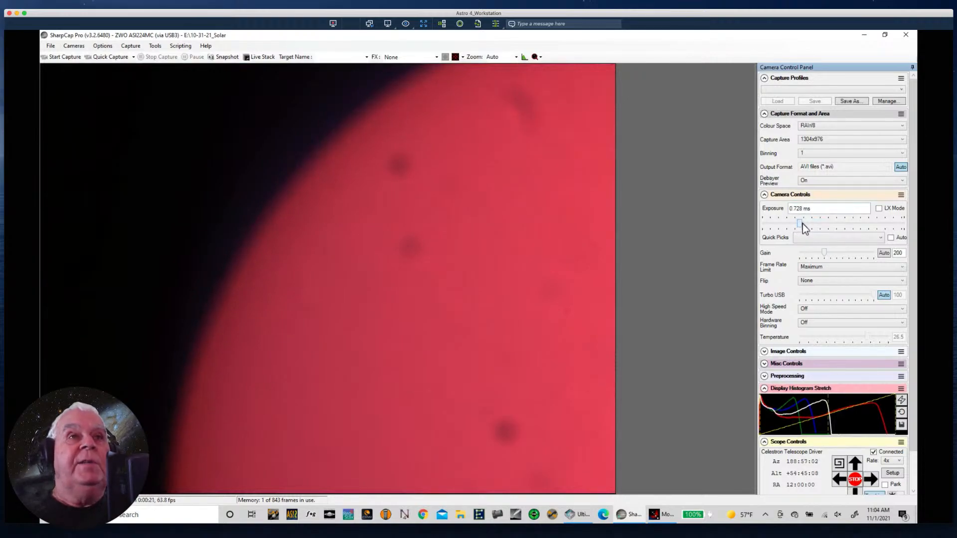
- Switch to the ZWO ASI174MM-Cool camera and reduce its exposure to 8.52 ms
left_click(73, 50)
left_click(76, 98)
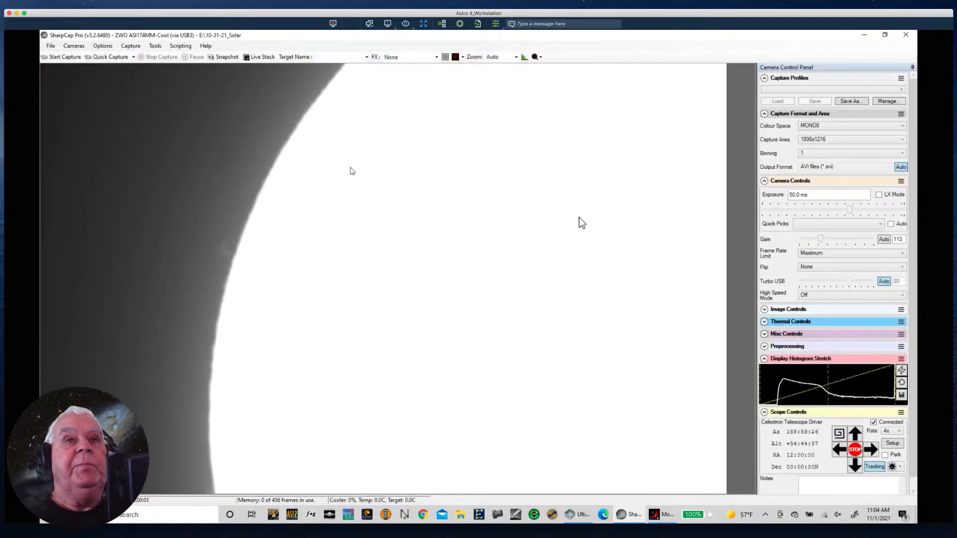
left_click_drag(848, 209, 830, 208)
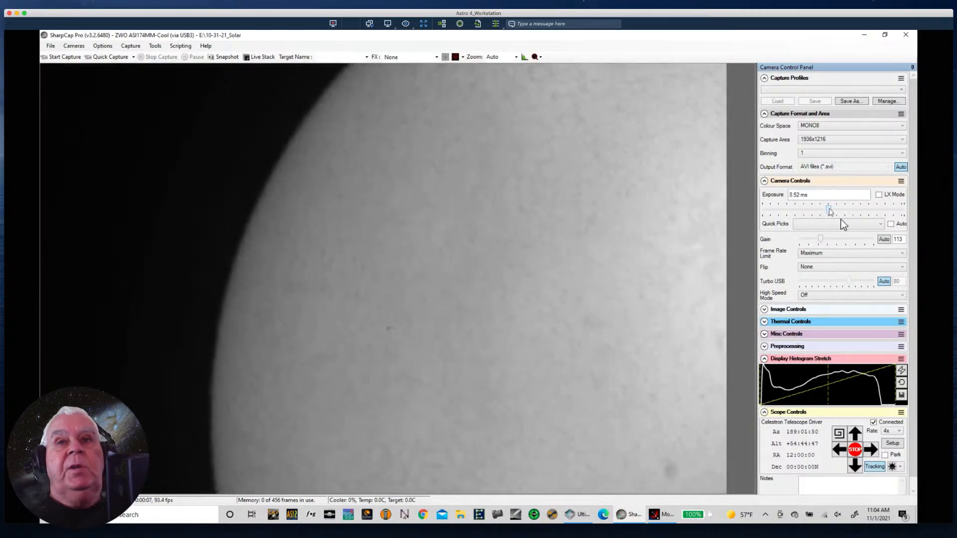
- Check the workstation's Wi-Fi connection in the list of available networks
left_click(824, 516)
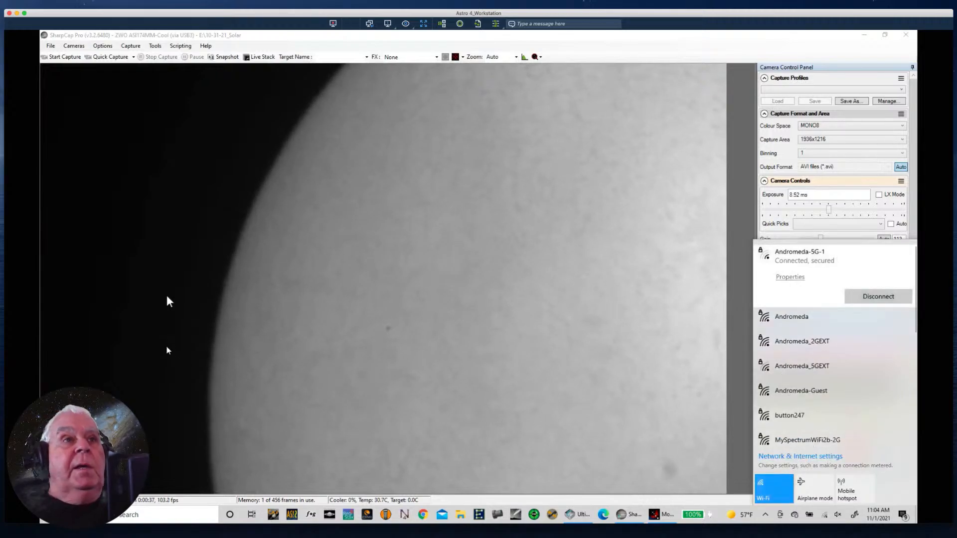
left_click(182, 287)
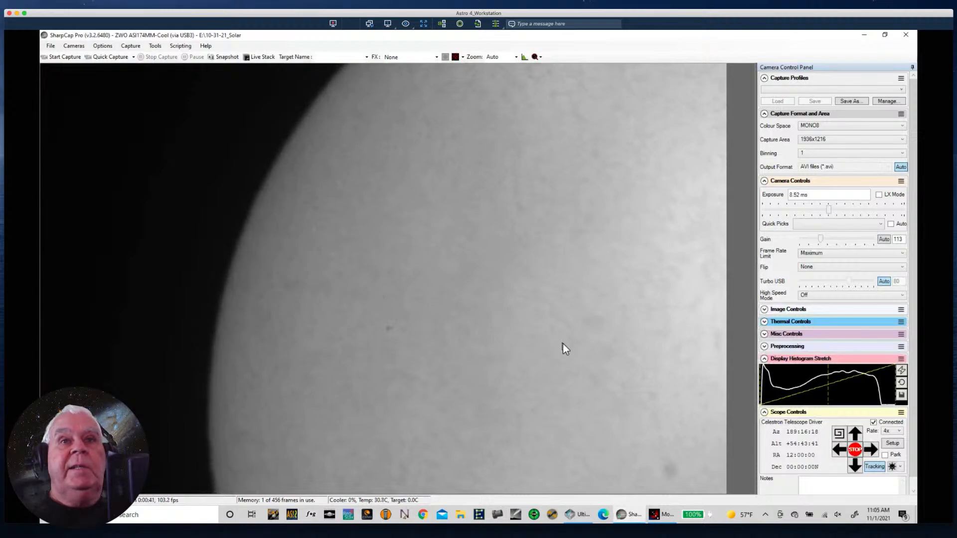
- Slew the telescope at the 4x rate in small moves until the Sun's upper limb is framed with dark sky above it
left_click(856, 436)
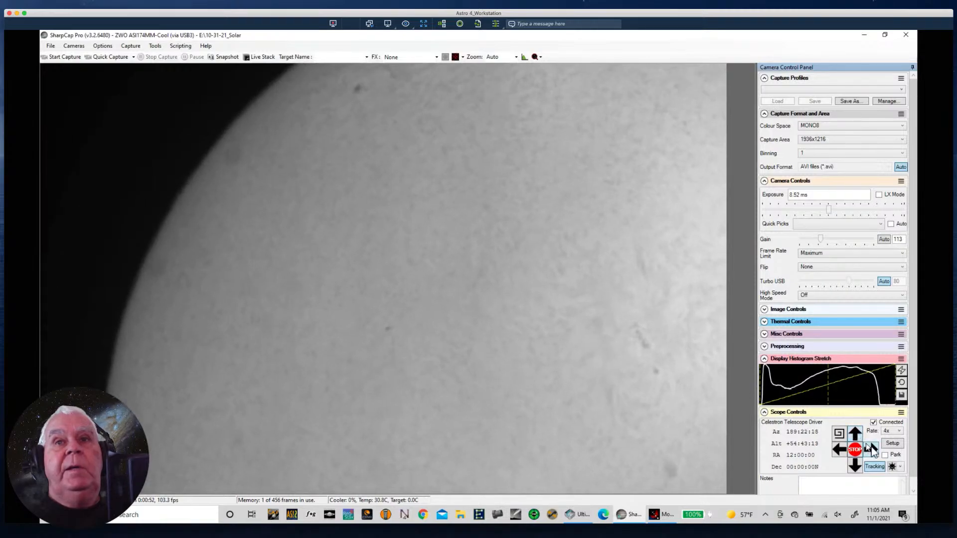
left_click(871, 450)
left_click(873, 450)
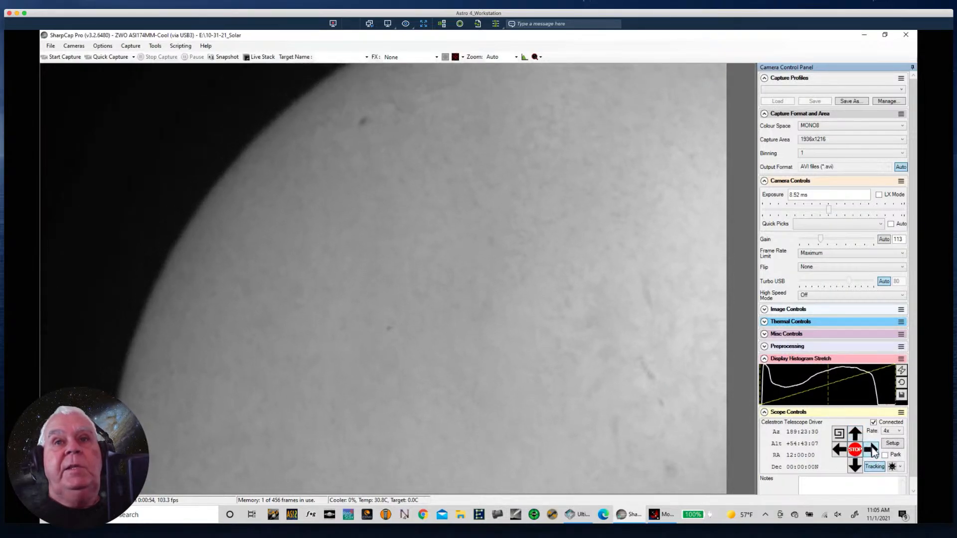
left_click(873, 450)
left_click(873, 450)
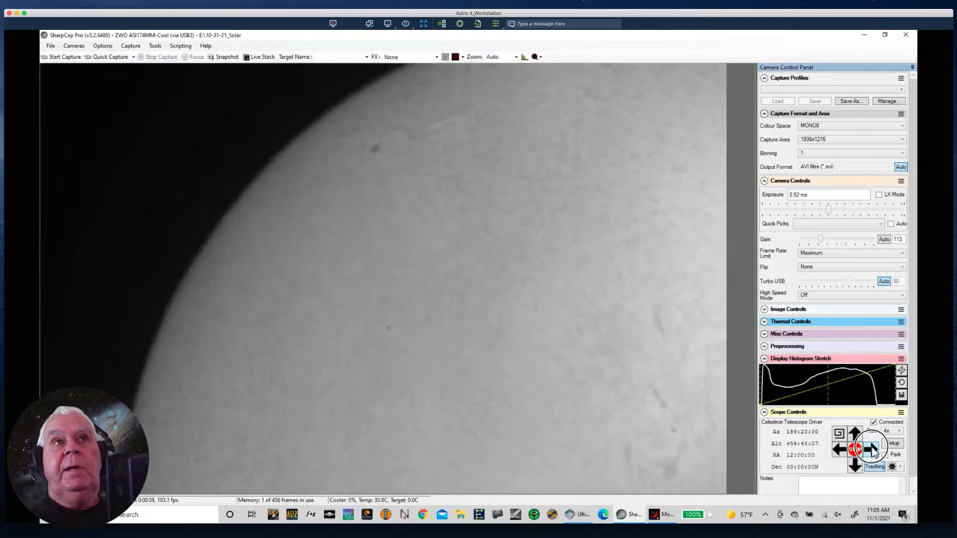
left_click(871, 449)
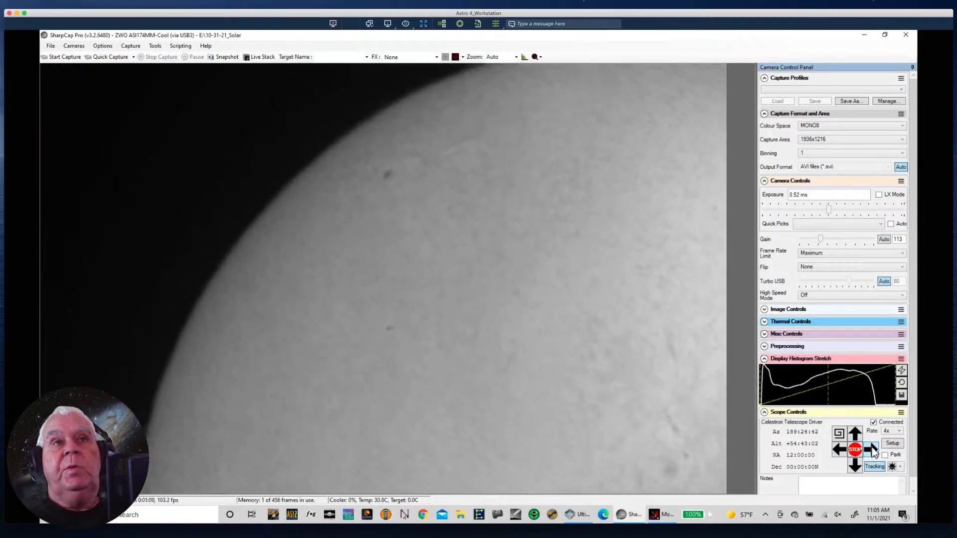
left_click(871, 449)
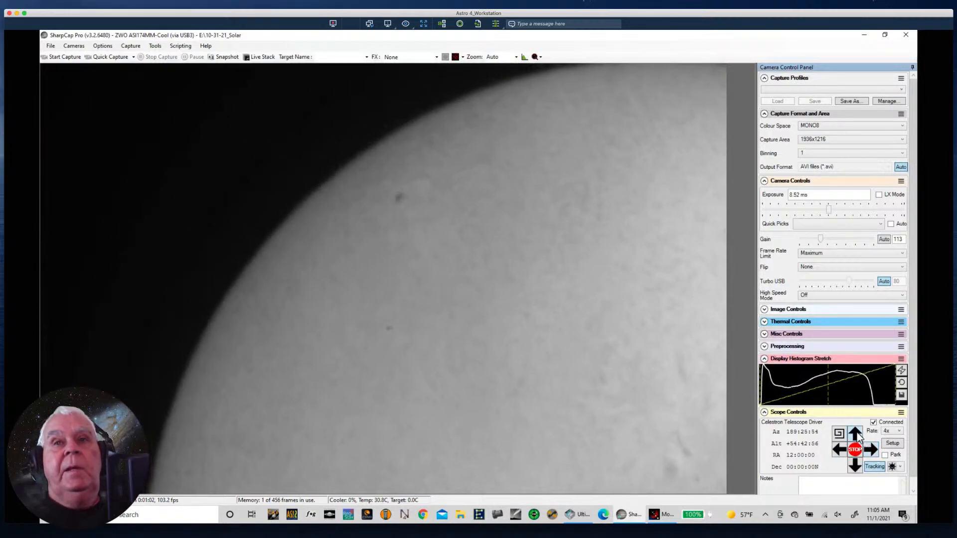
left_click(855, 435)
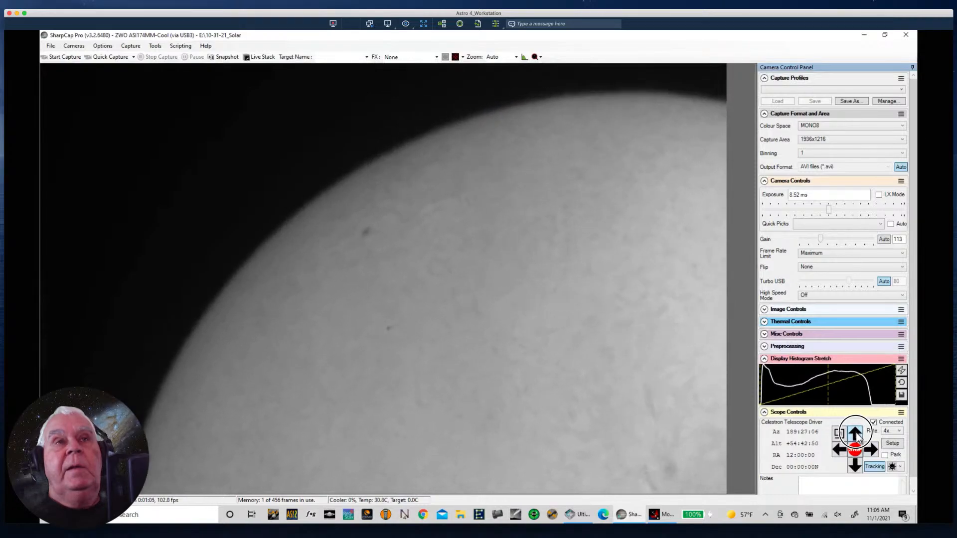
left_click(856, 433)
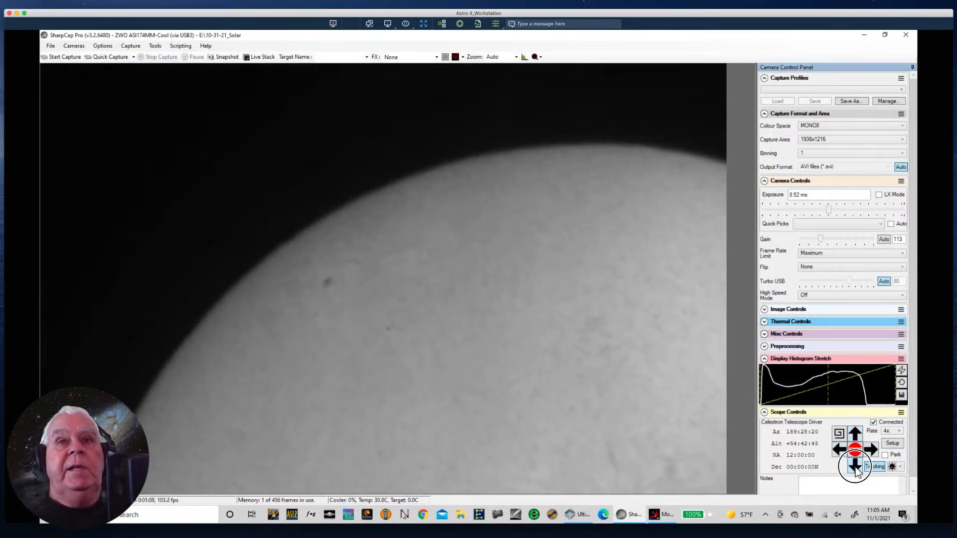
left_click(856, 467)
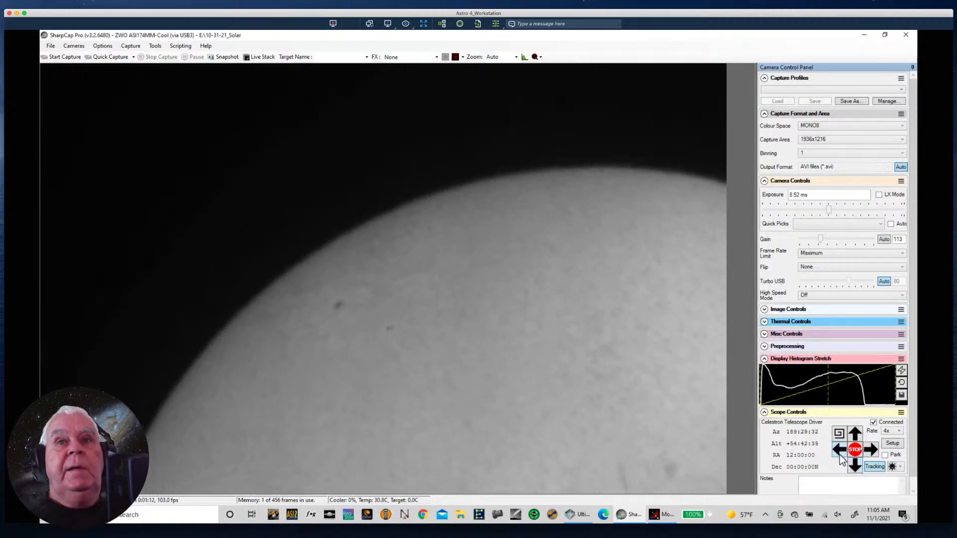
left_click(839, 451)
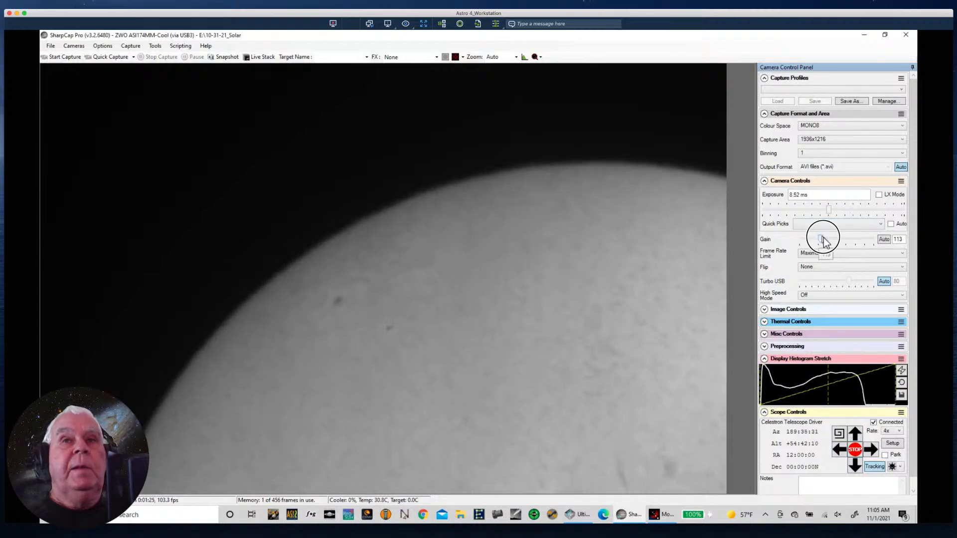
- Raise the camera gain to 277 and the exposure to 14.6 ms to bring out the prominences along the limb
left_click_drag(824, 241, 853, 244)
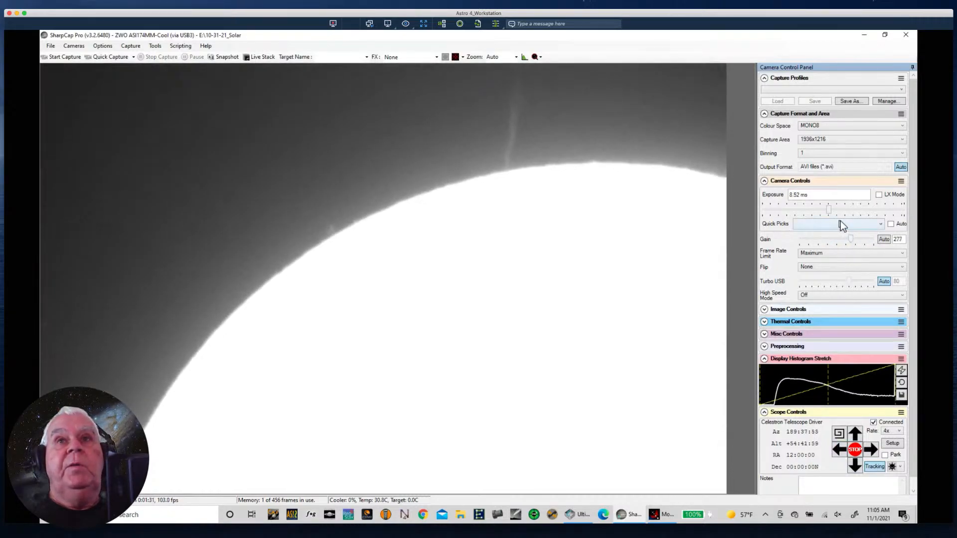
left_click_drag(829, 210, 837, 209)
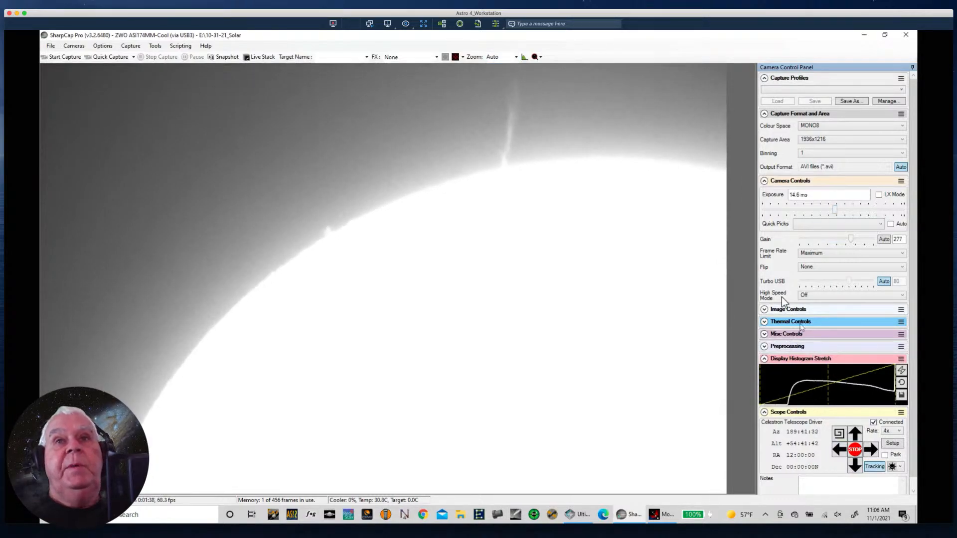
- Try camera gains between 222 and 279 to compare how the prominence on the upper limb shows up
left_click(847, 238)
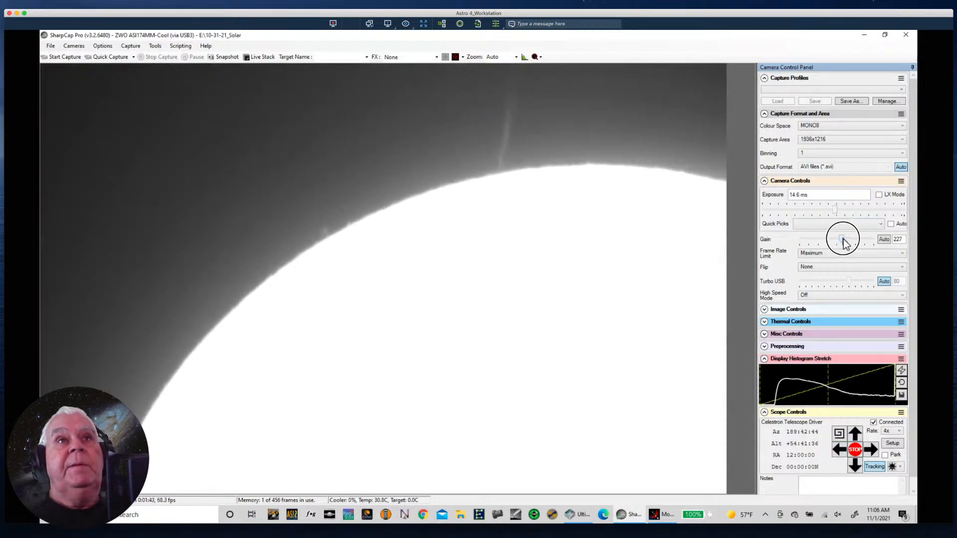
left_click(848, 240)
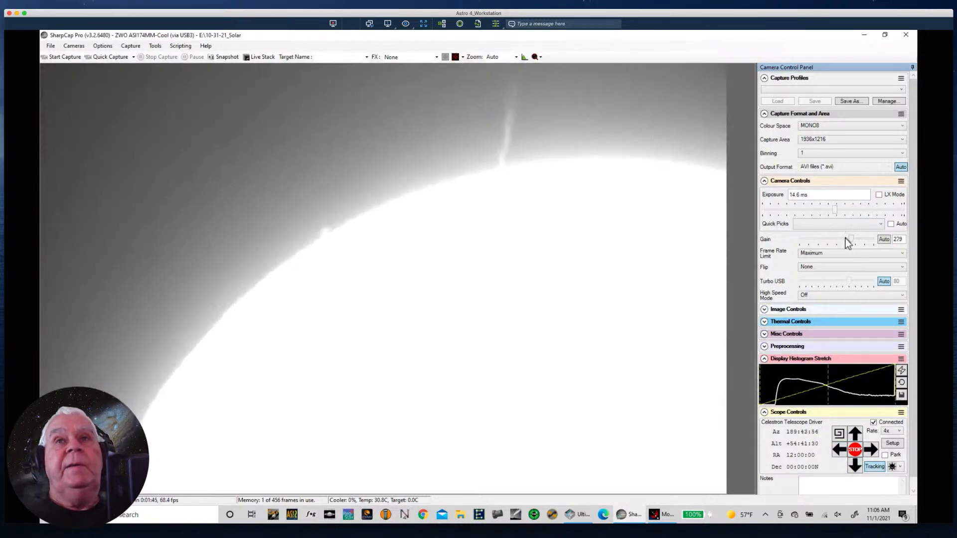
left_click(851, 242)
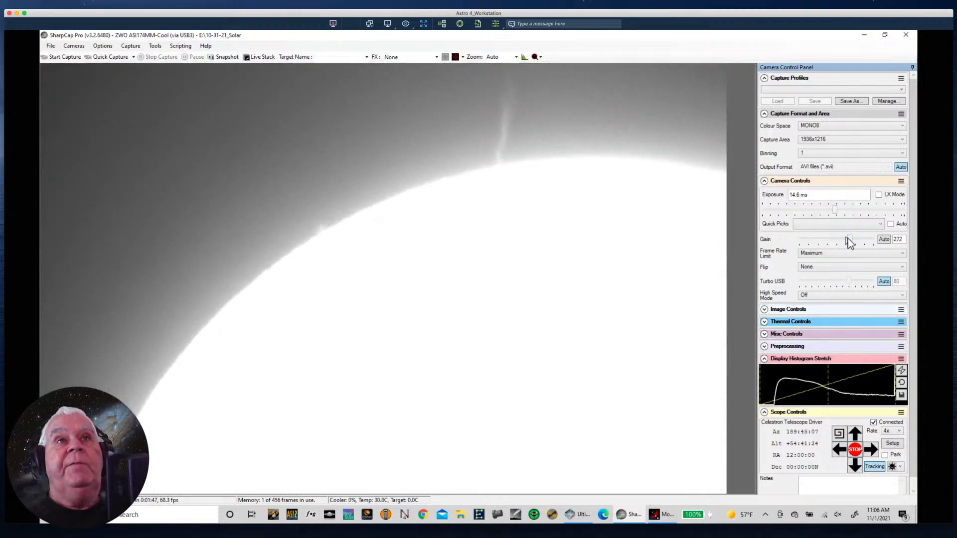
left_click(848, 238)
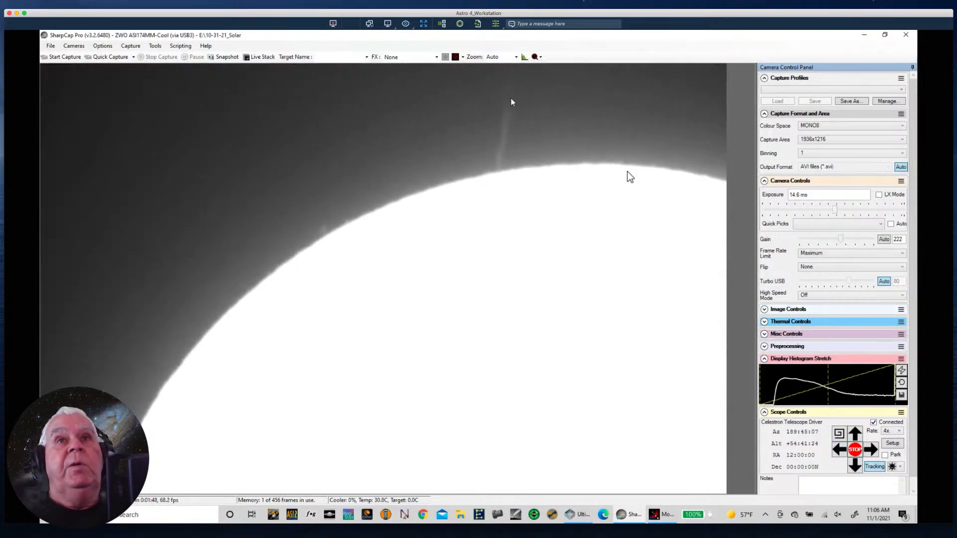
left_click_drag(837, 237, 842, 241)
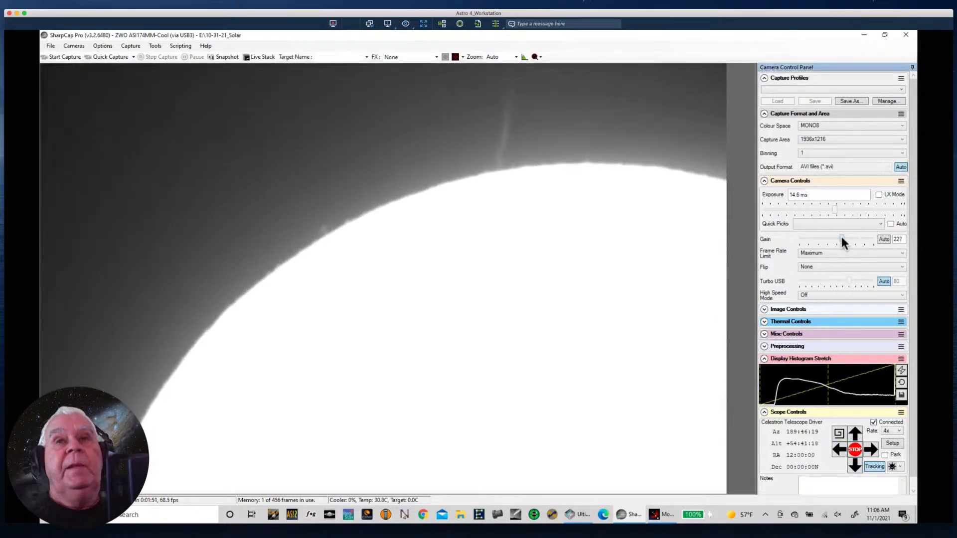
left_click(846, 235)
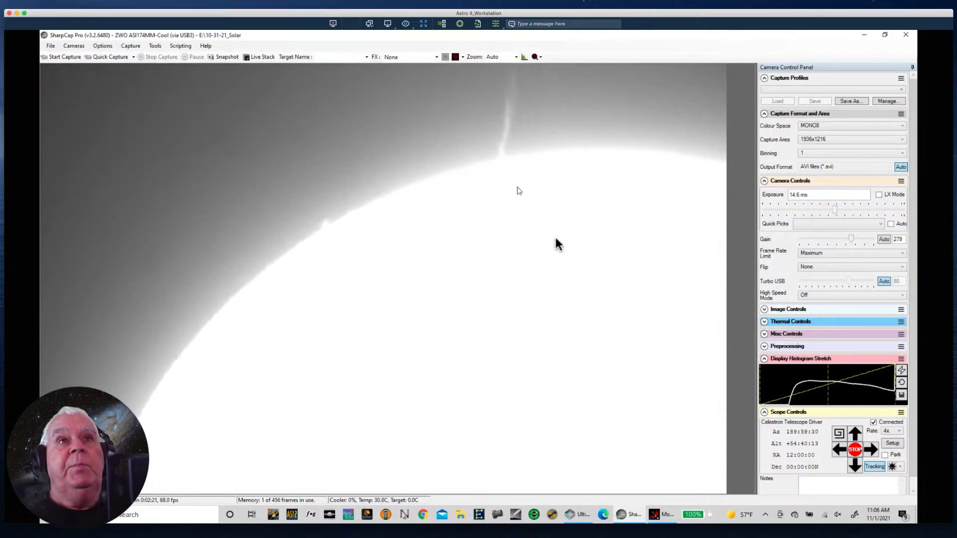
- Set the camera exposure to 20 ms and the gain to 230
left_click(902, 238)
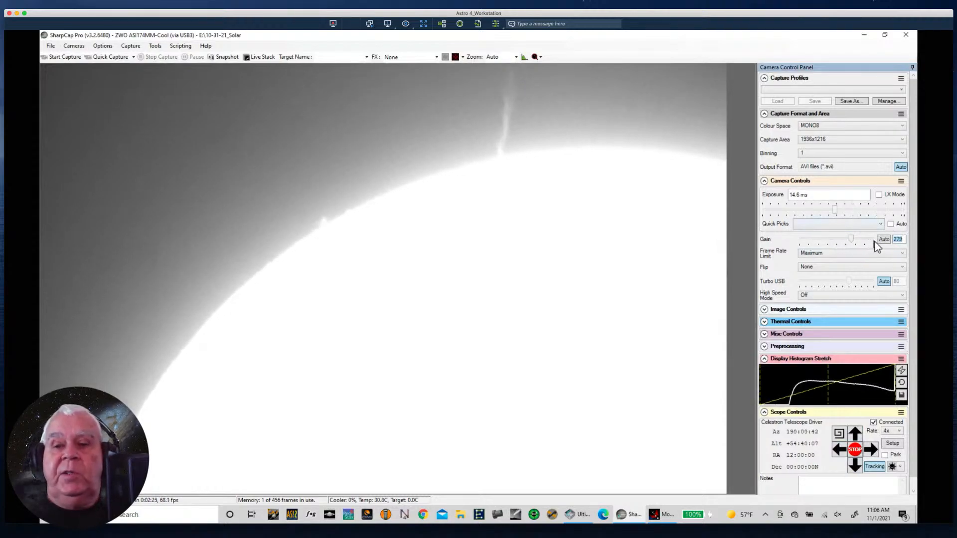
type("240")
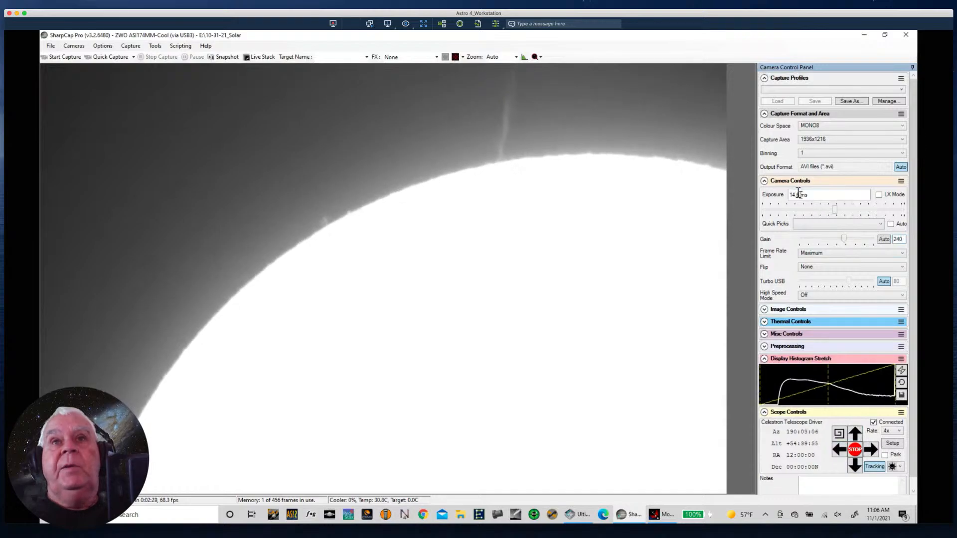
left_click_drag(800, 194, 765, 198)
type("20")
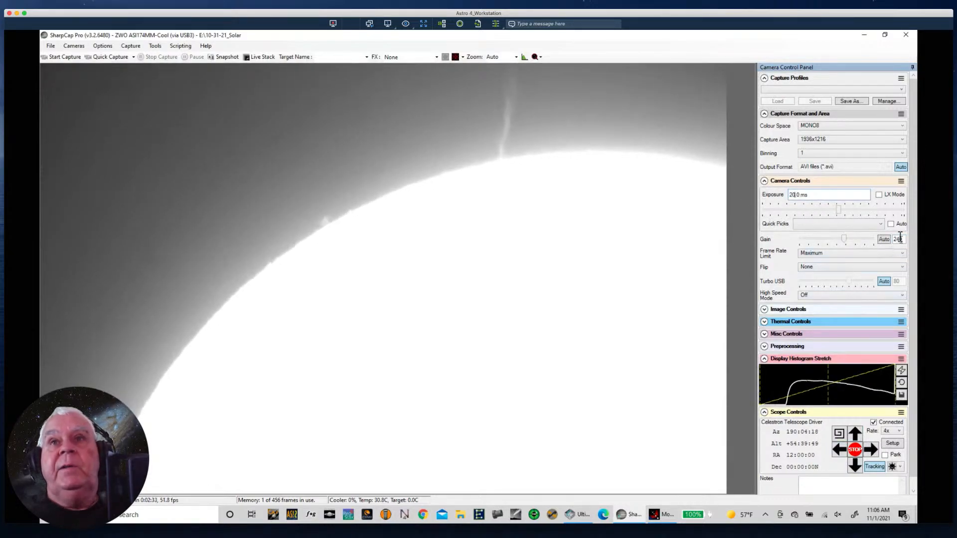
left_click_drag(903, 239, 854, 247)
type("220")
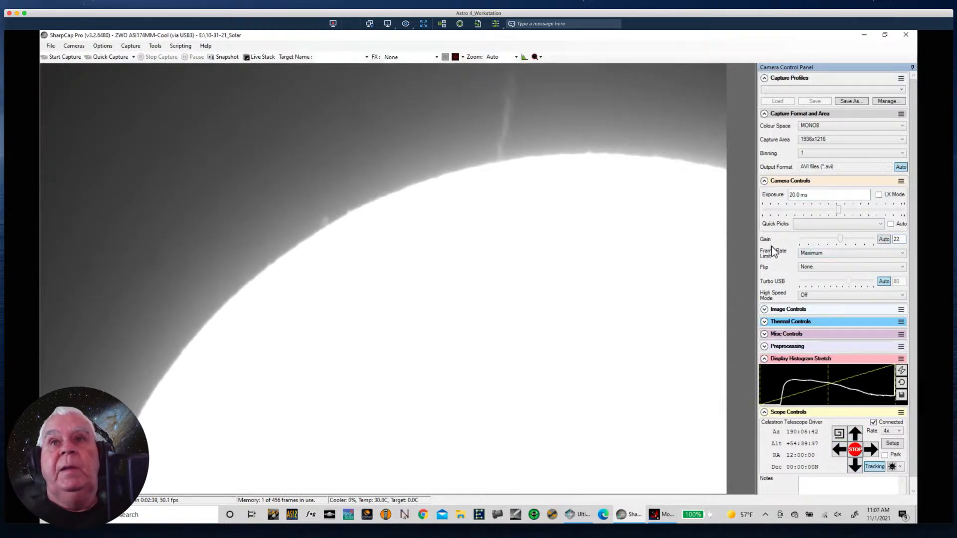
type("0")
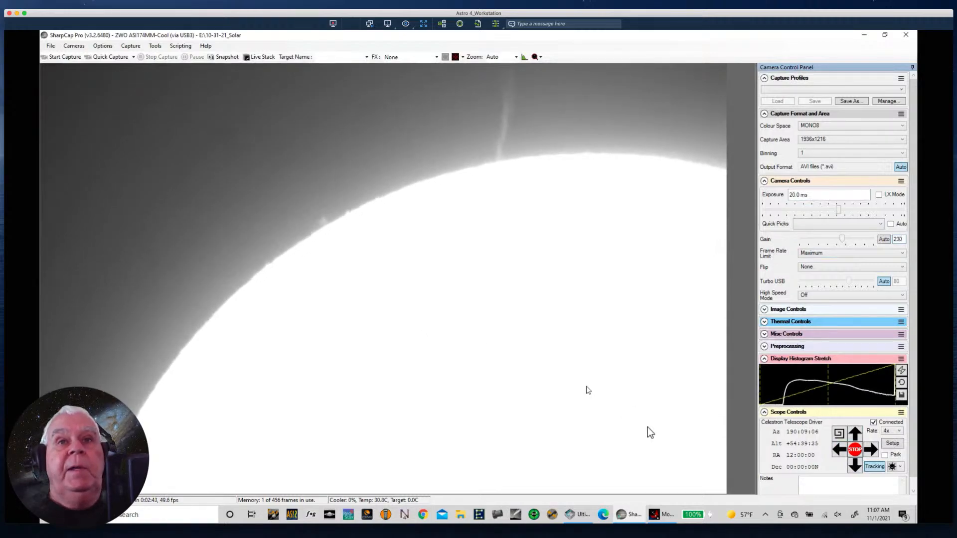
- Slew the telescope at the 4x rate along the Sun's upper limb, moving past the tall prominence towards the right-hand limb
left_click(856, 435)
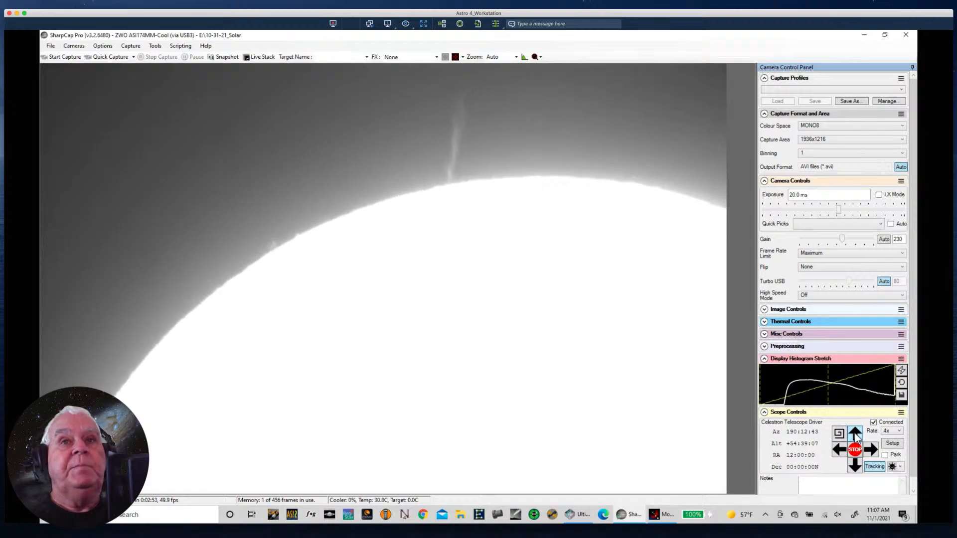
left_click(857, 435)
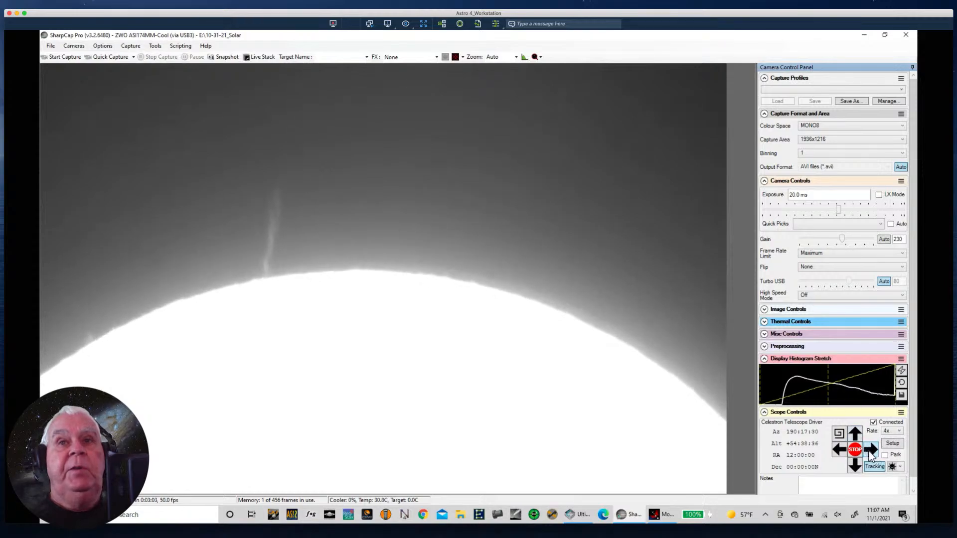
left_click(841, 453)
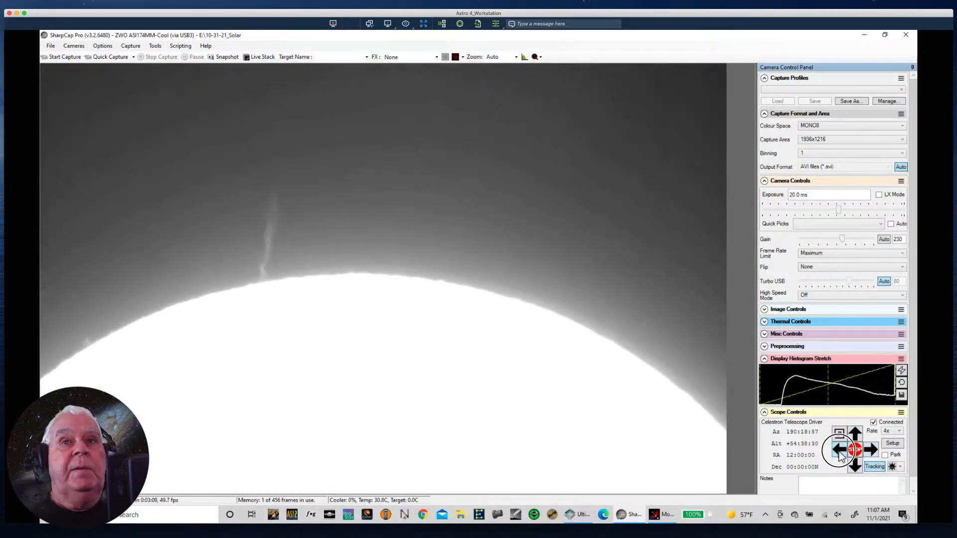
left_click(857, 434)
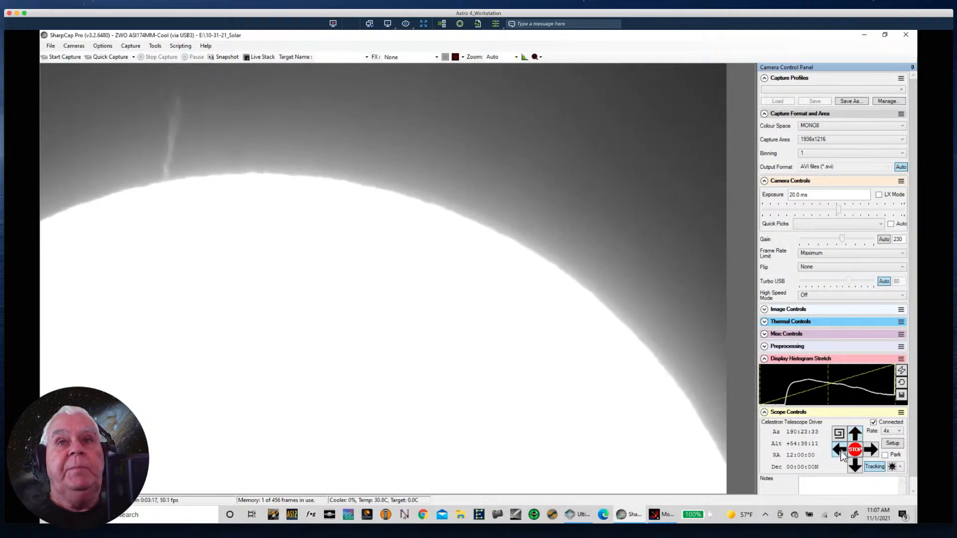
left_click(841, 451)
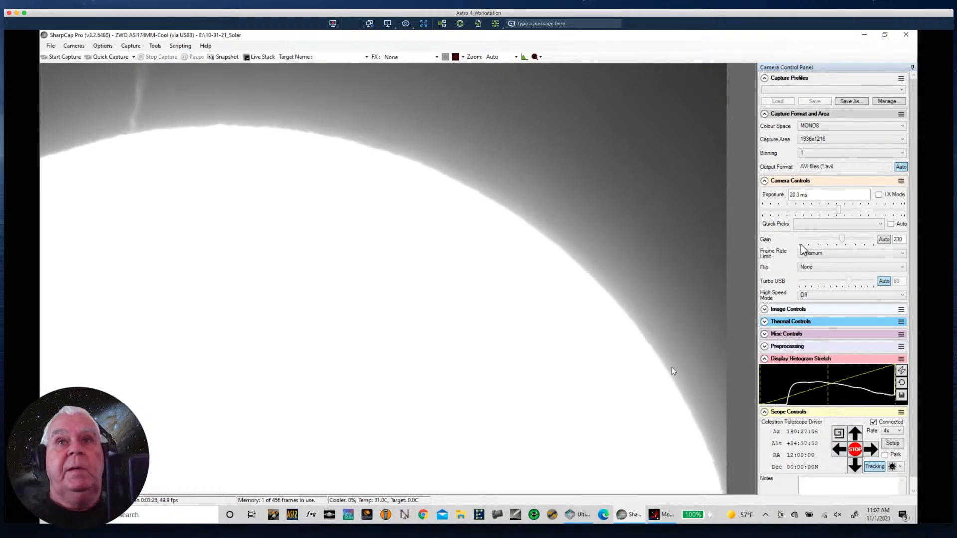
left_click(839, 451)
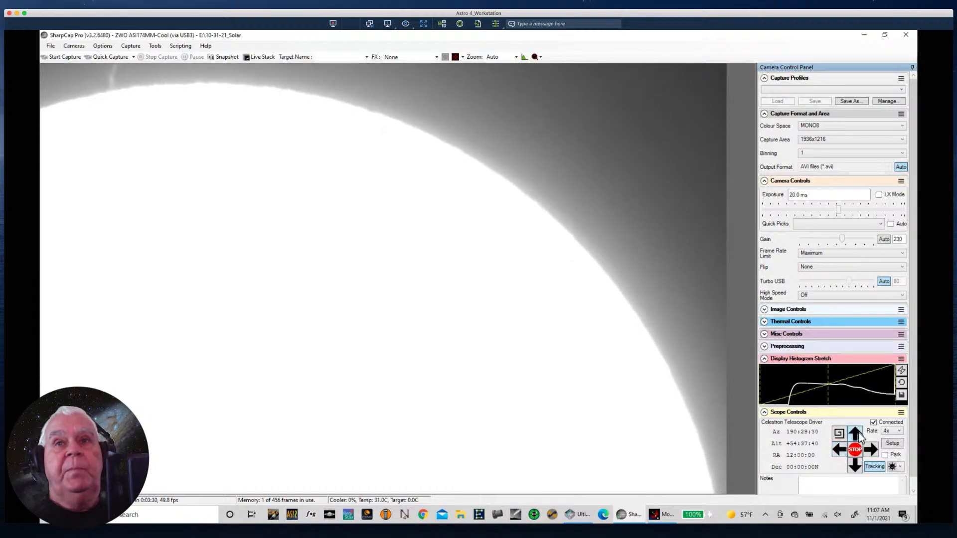
left_click(856, 434)
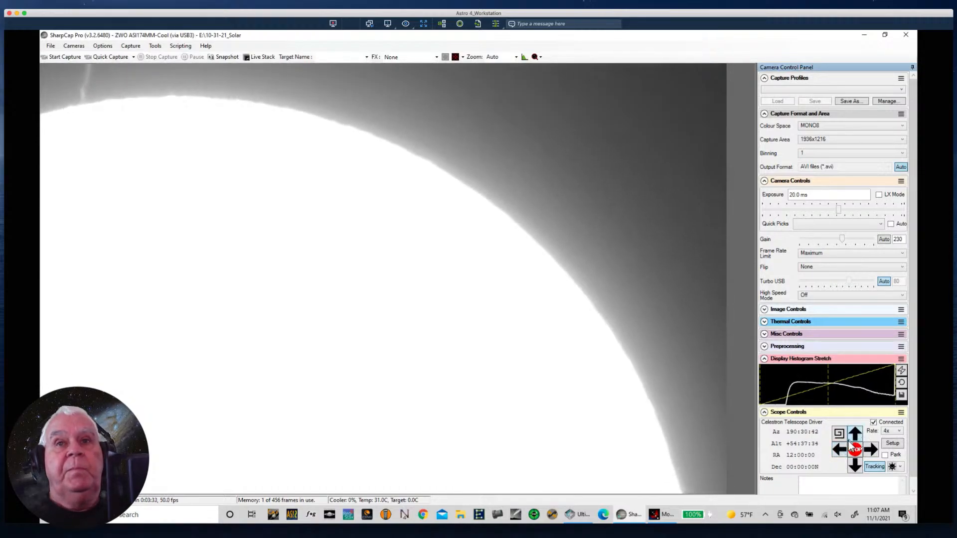
- Continue slewing in small moves until the Sun's right-hand limb and its small prominence are framed with dark sky beside them
left_click(839, 450)
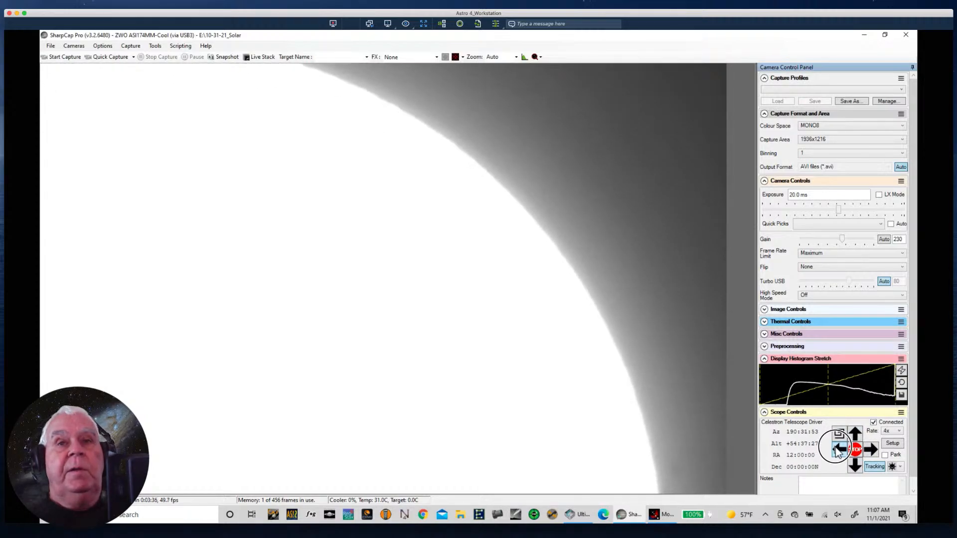
left_click(839, 451)
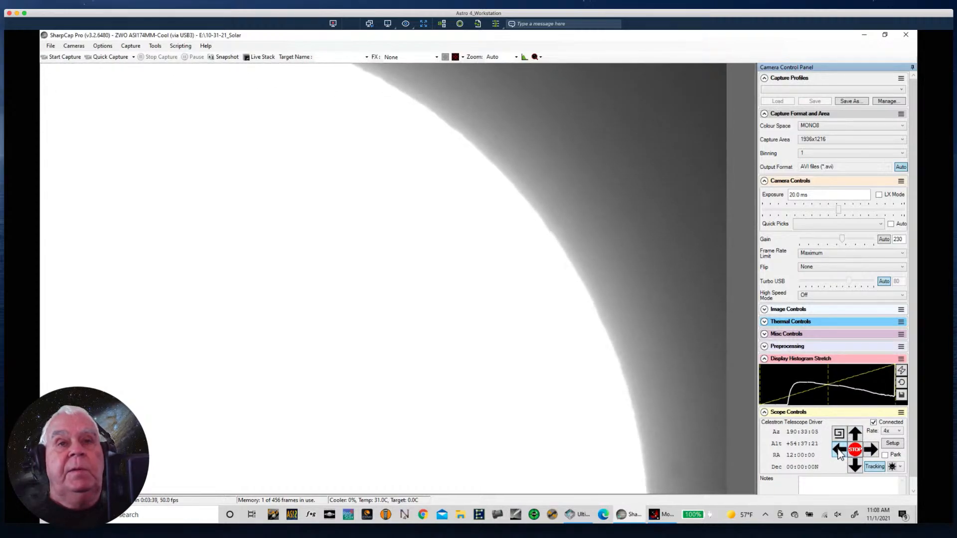
left_click(839, 450)
left_click(839, 451)
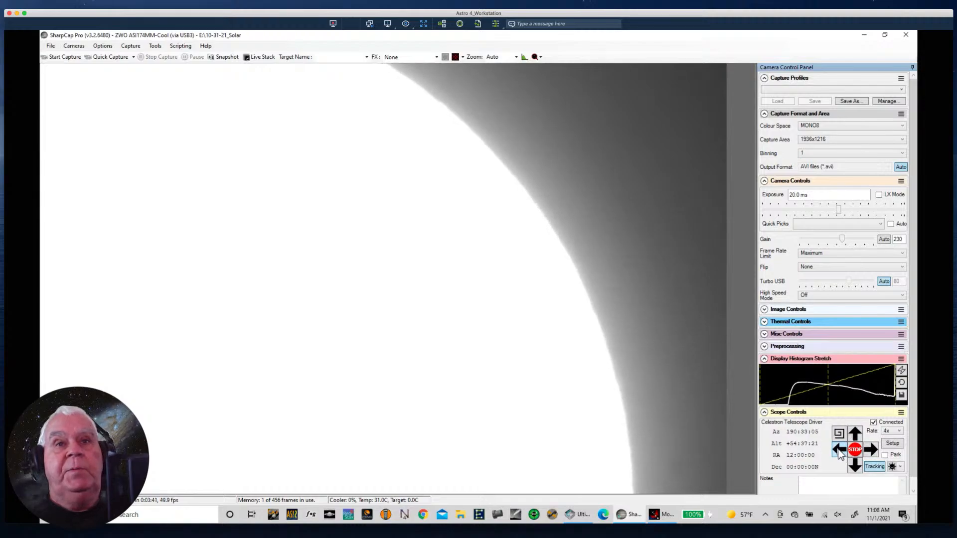
left_click(839, 450)
left_click(839, 450)
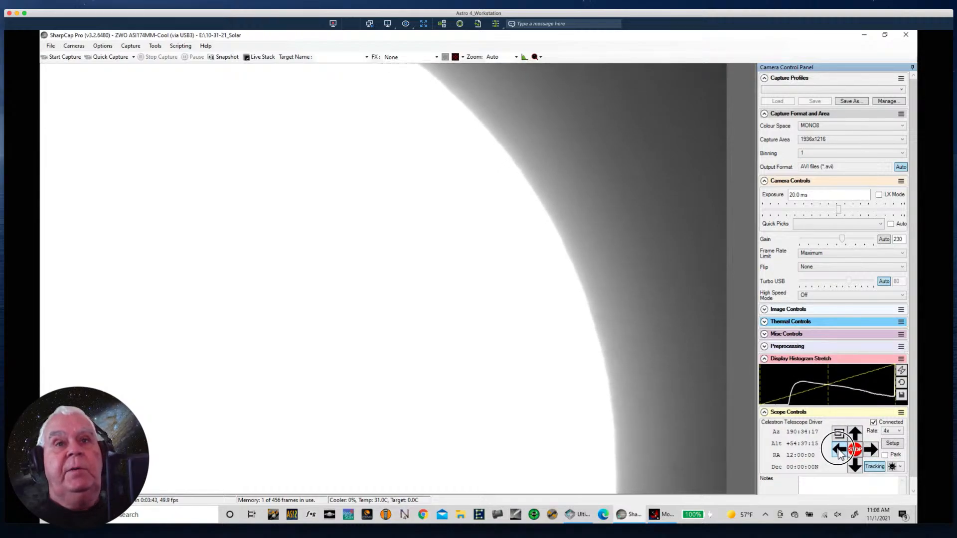
left_click(839, 450)
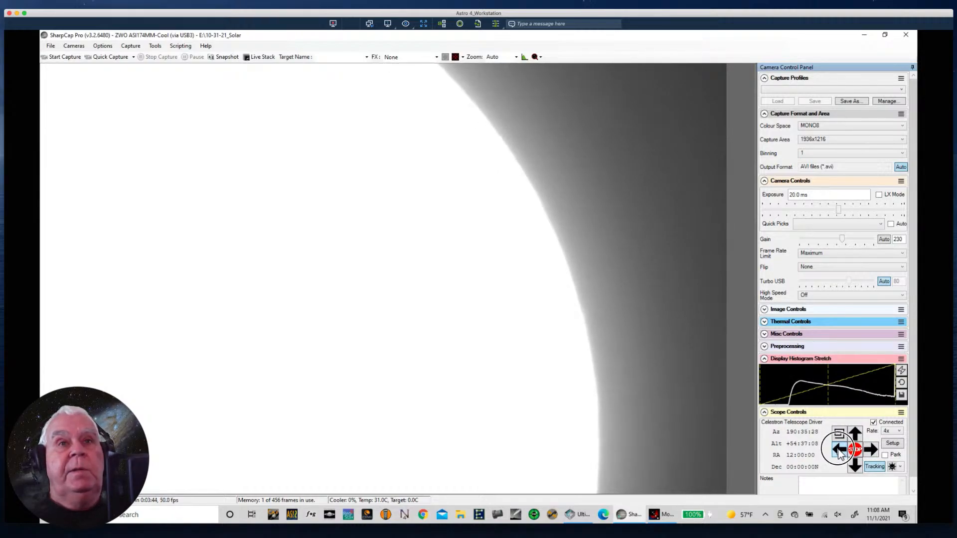
left_click(839, 450)
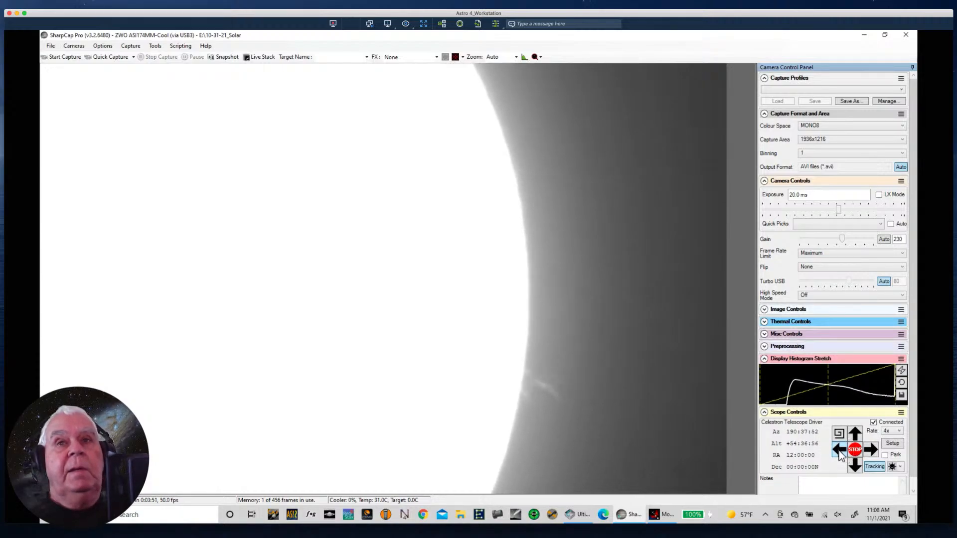
left_click(841, 453)
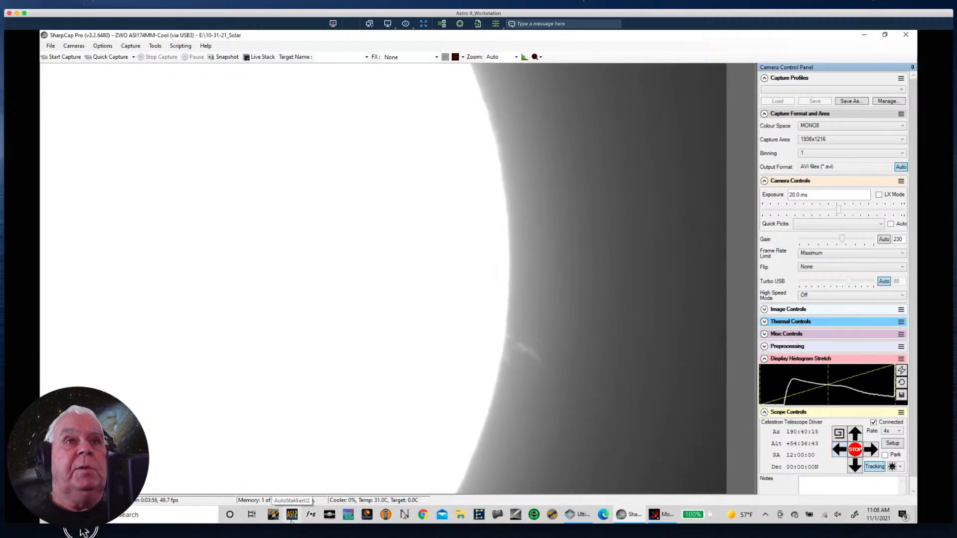
- Switch to the web browser, open the Sun Forcast bookmark in a new tab and play the El Teide GONG H-Alpha image sequence
left_click(80, 528)
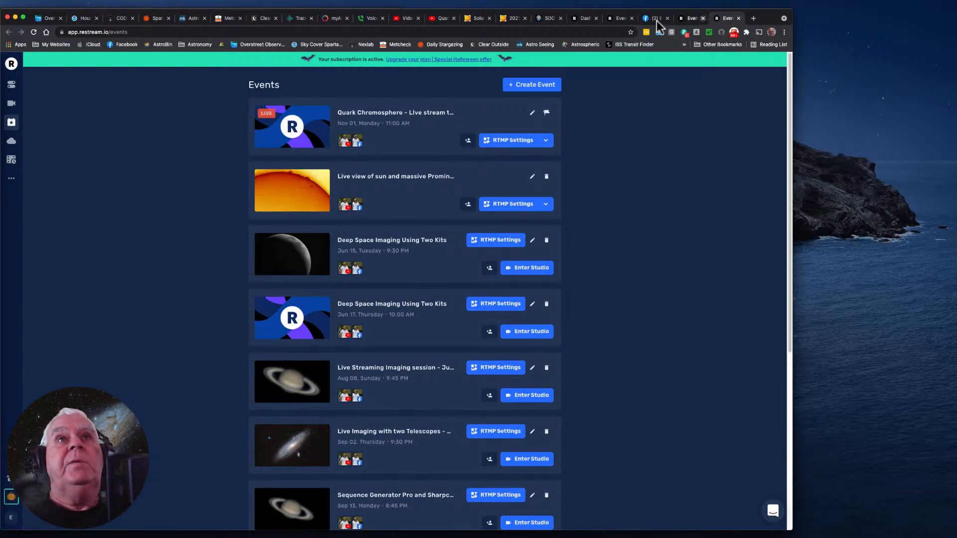
left_click(624, 17)
left_click(752, 19)
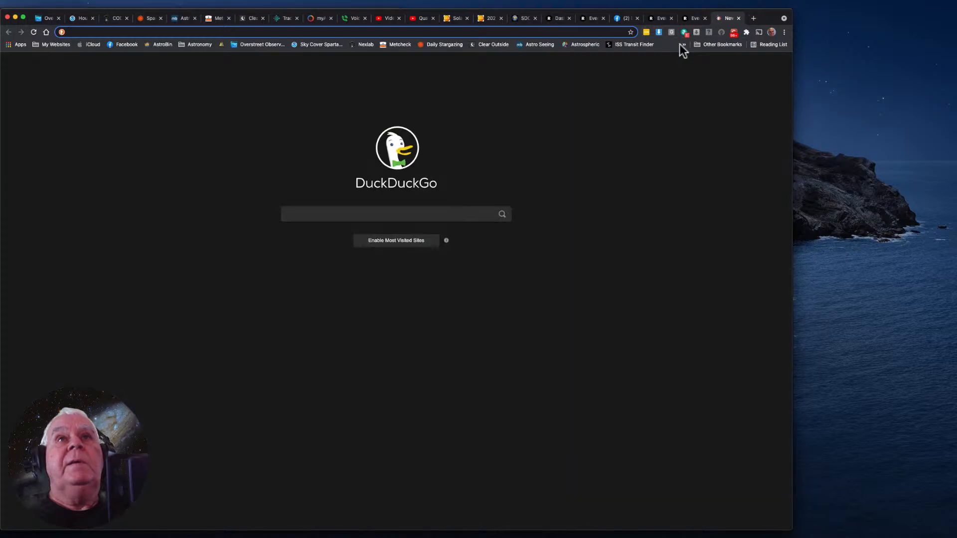
left_click(683, 45)
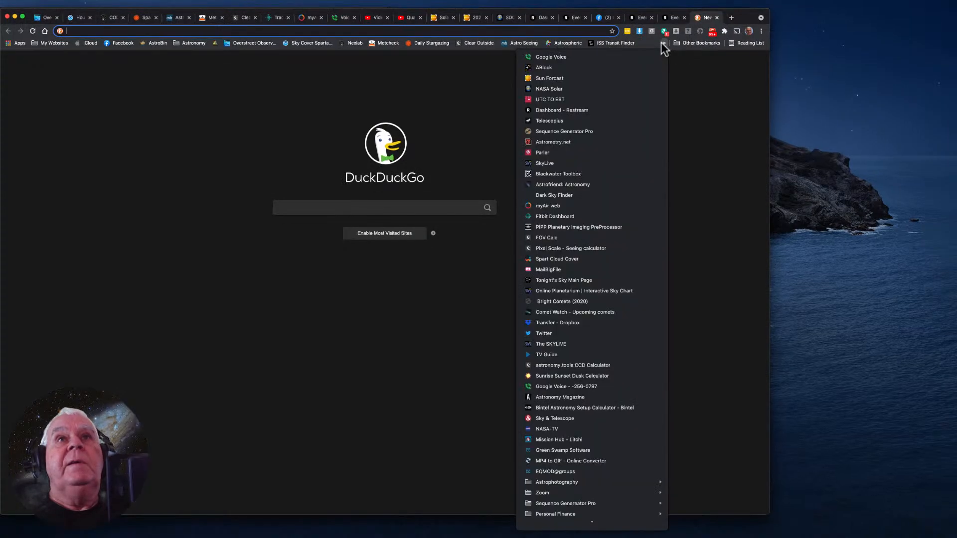
left_click(546, 80)
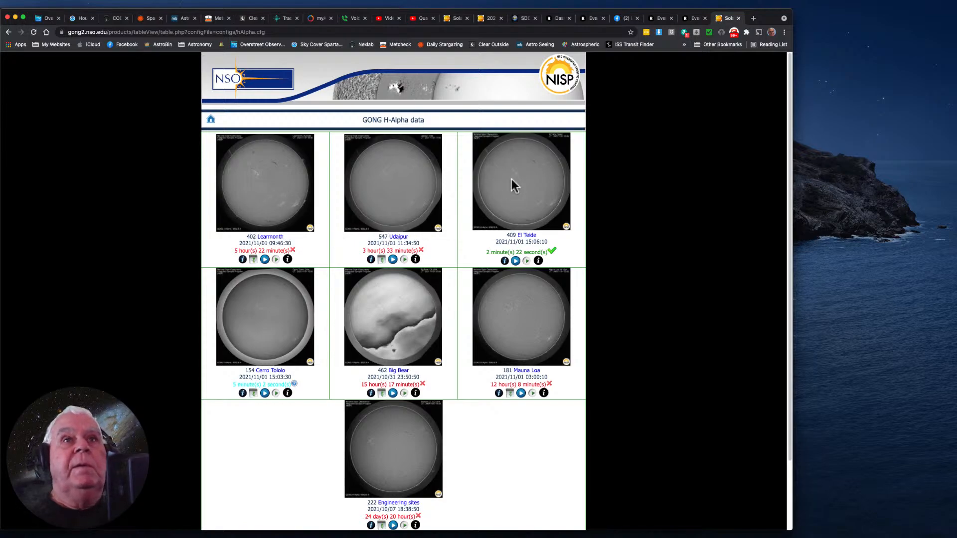
left_click(516, 261)
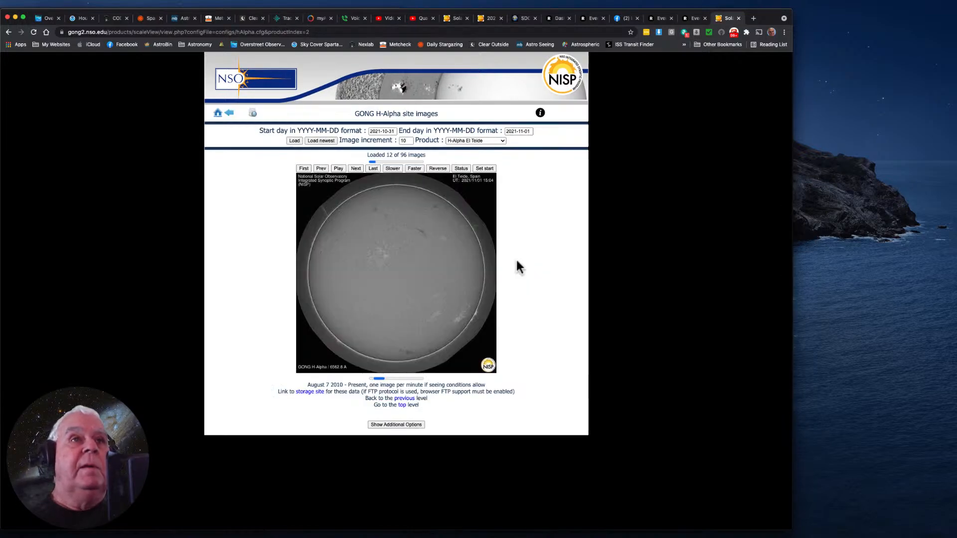
left_click(339, 169)
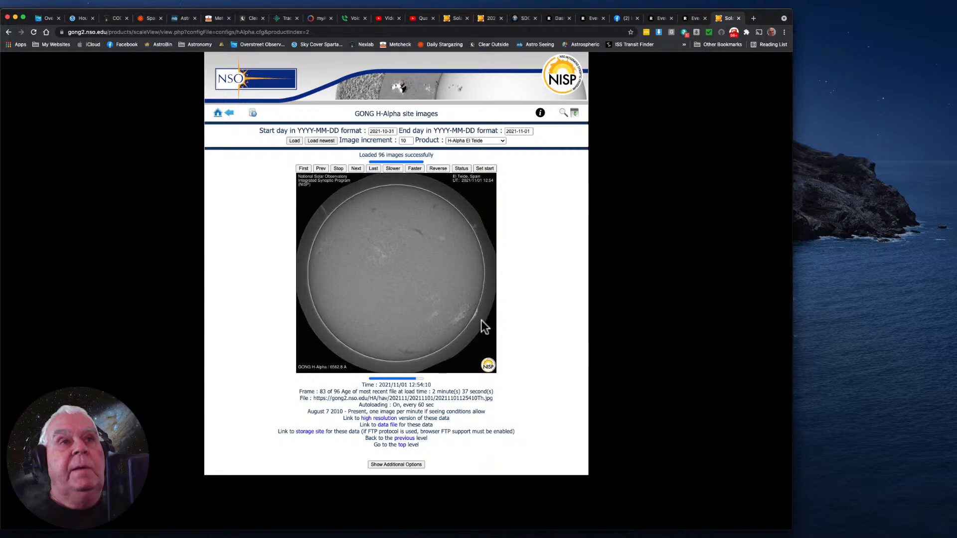
- Open the NASA Solar bookmark in another new tab and view the latest AIA 304 Å image of the Sun
left_click(754, 18)
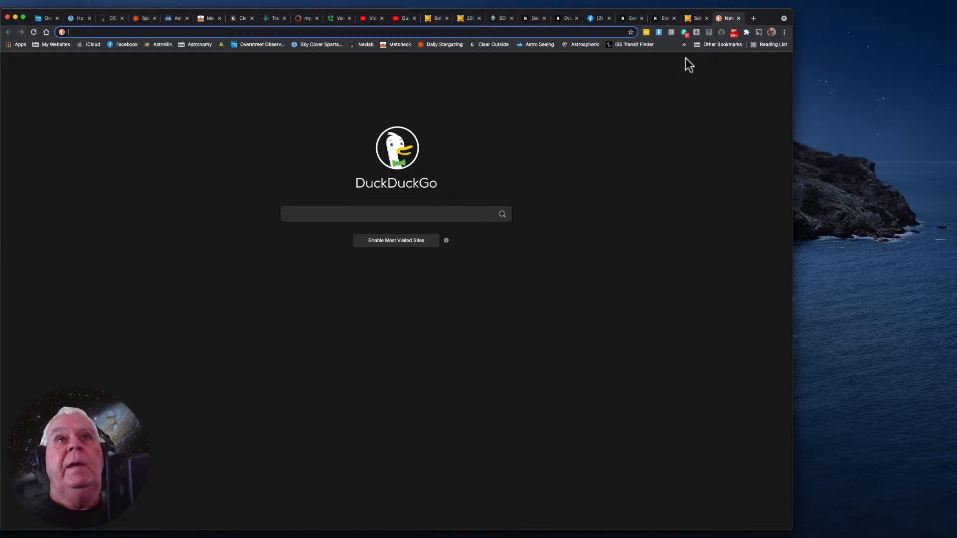
left_click(686, 44)
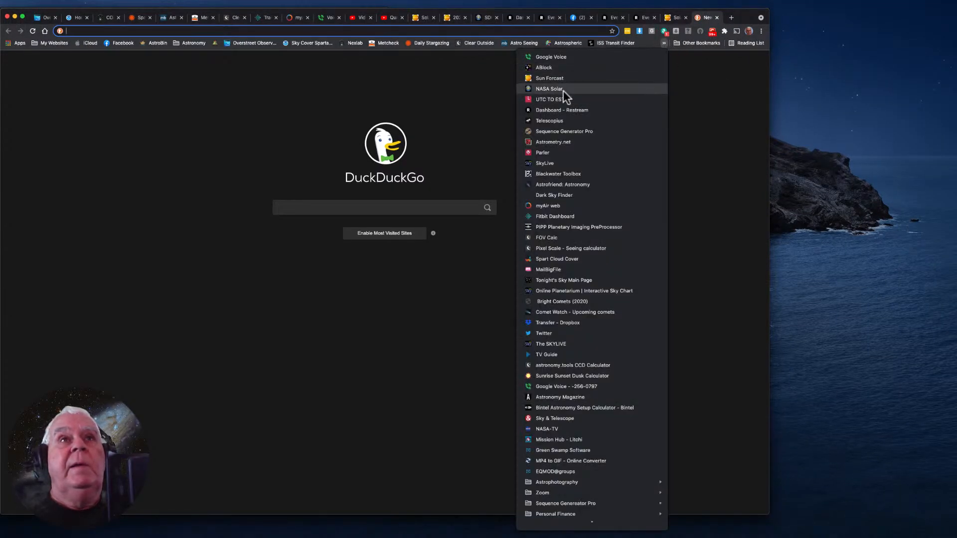
left_click(562, 89)
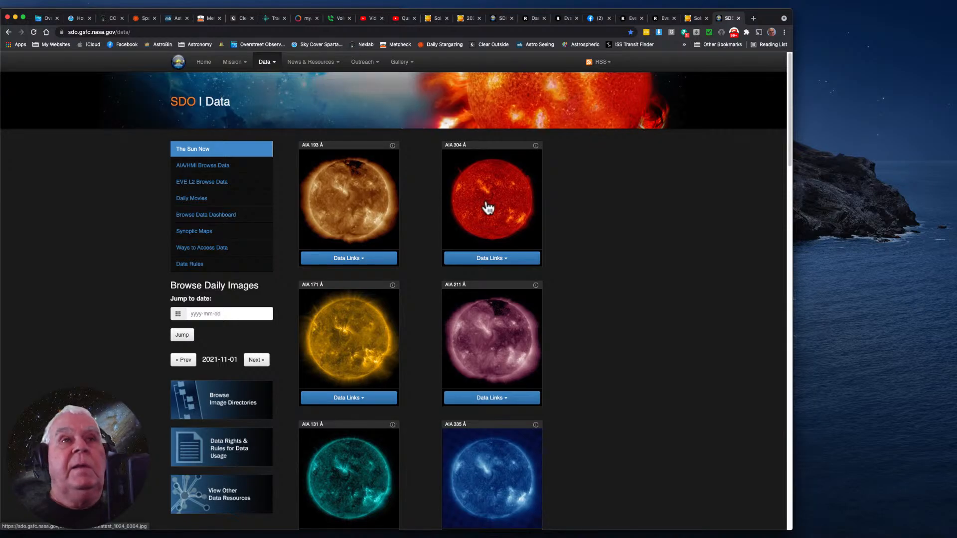
left_click(488, 208)
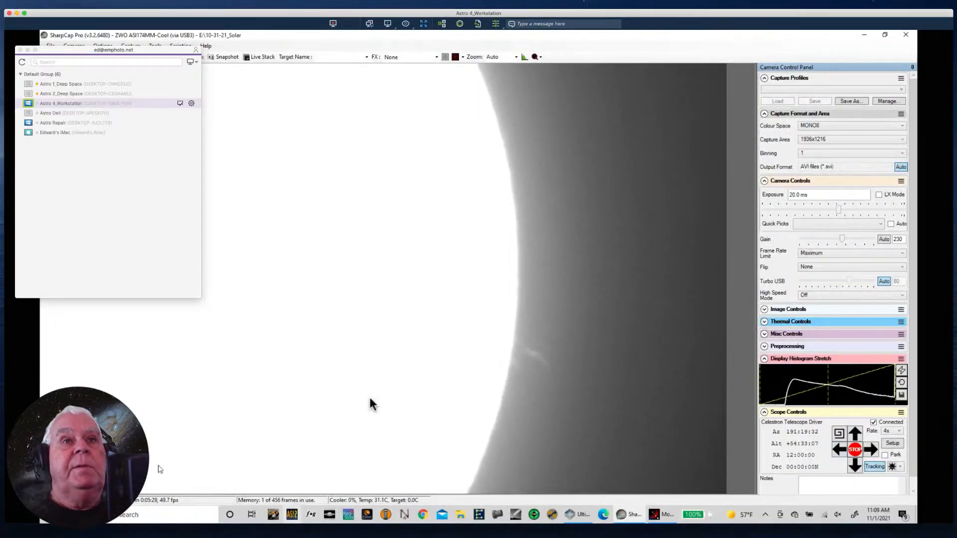
- Slew the telescope along the Sun's right-hand limb up to the upper-right limb and set the exposure to 18.5 ms
left_click(868, 451)
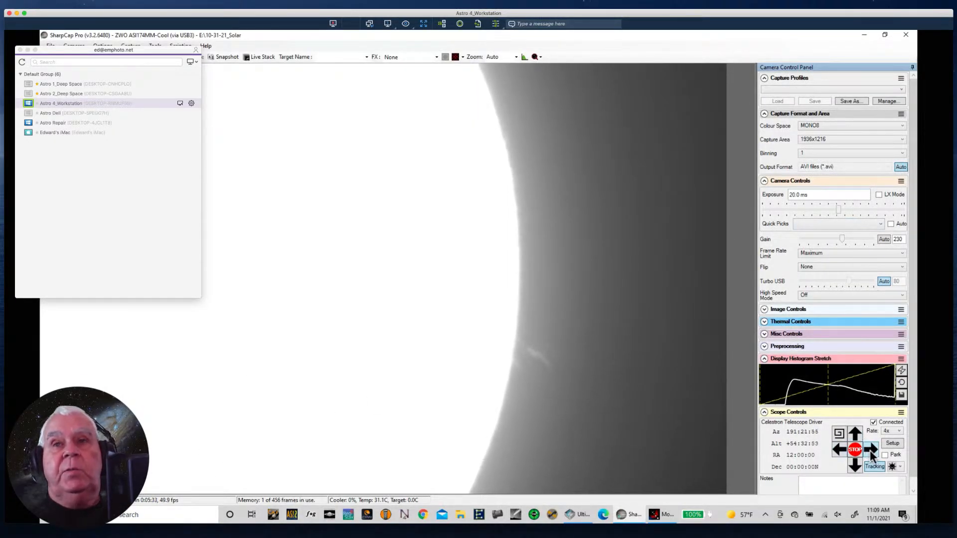
left_click(870, 450)
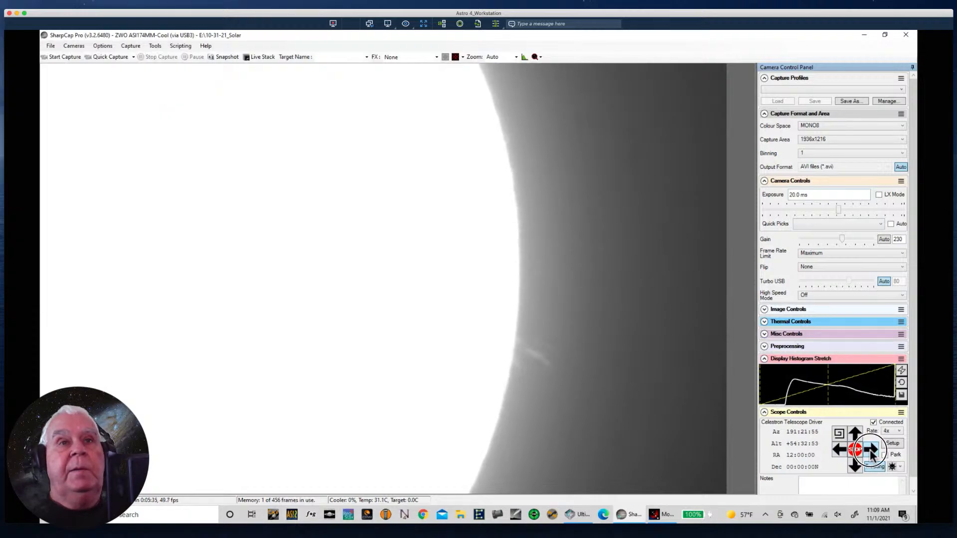
left_click(839, 451)
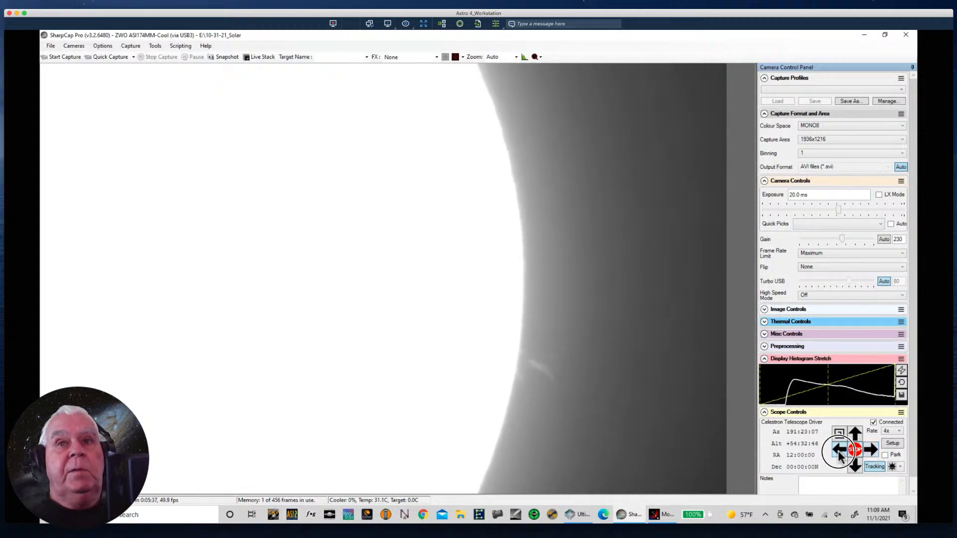
left_click(839, 452)
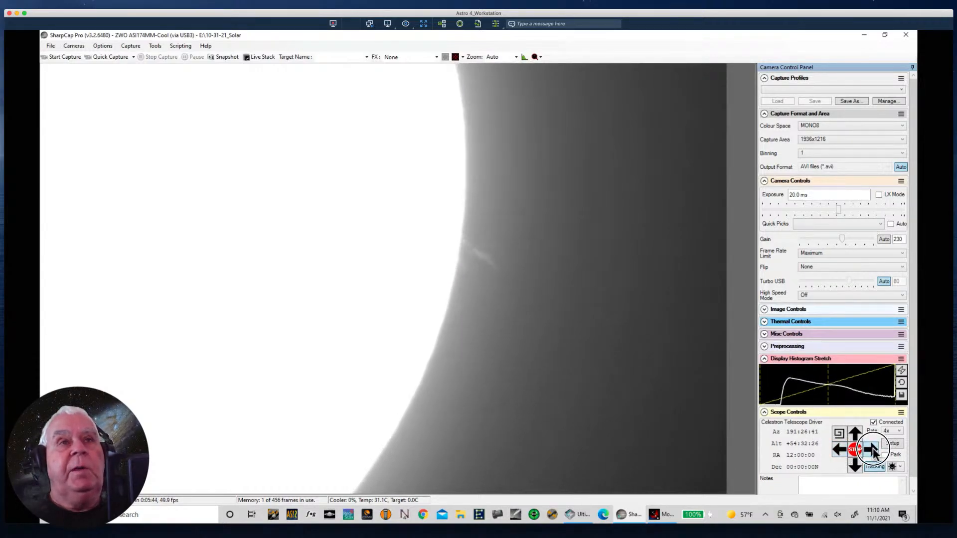
left_click(873, 450)
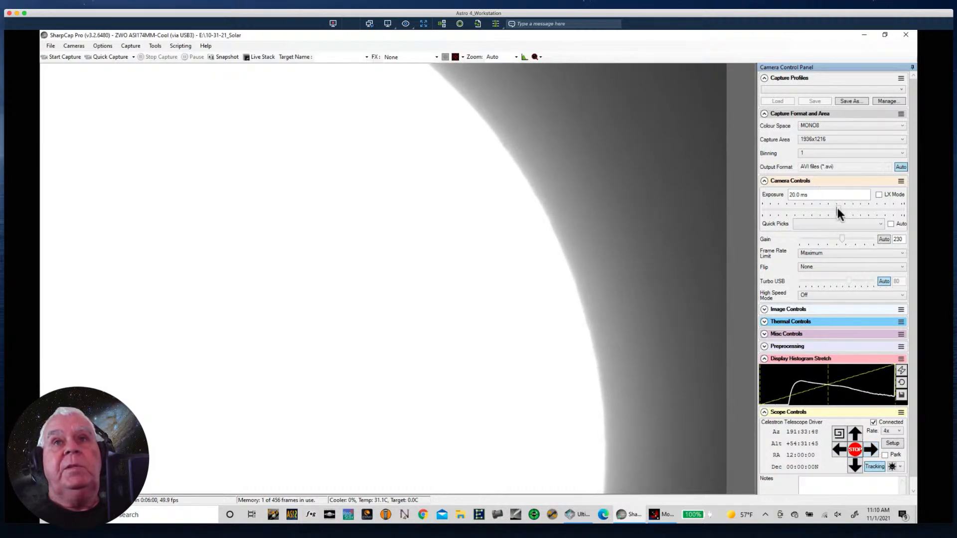
left_click_drag(839, 209, 840, 210)
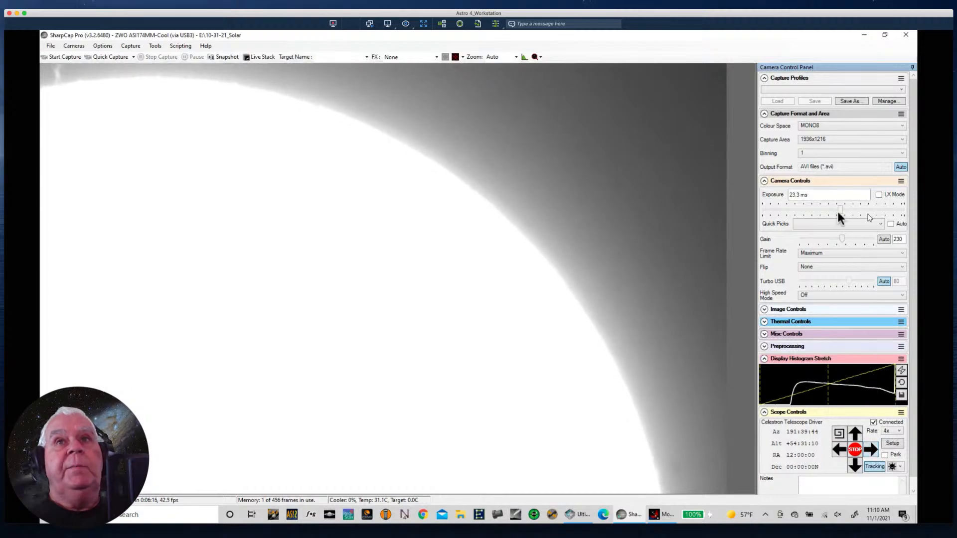
mouse_move(838, 210)
left_mouse_down()
mouse_move(829, 213)
mouse_move(838, 209)
left_mouse_up()
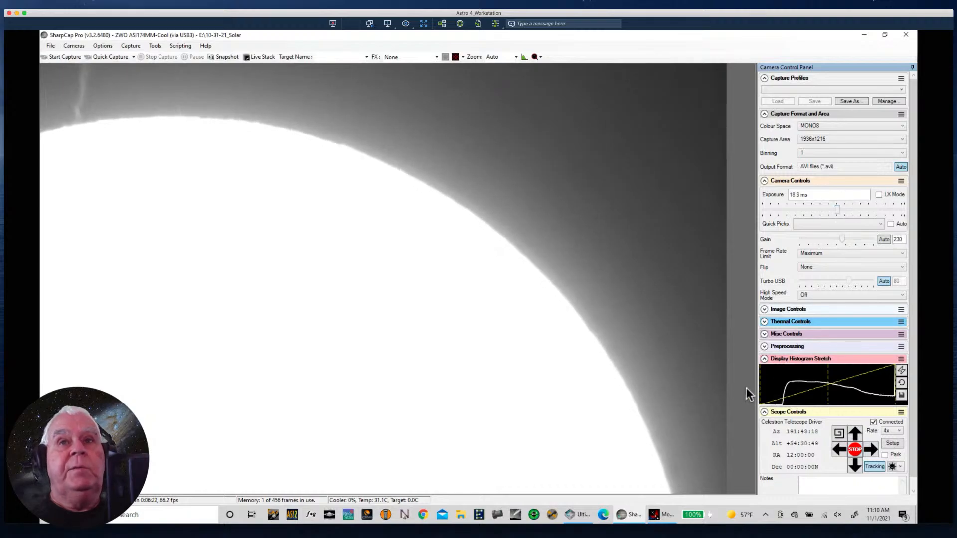
- Slew down the right-hand limb to the jagged prominence on the Sun's lower limb and set the exposure to 16.5 ms
left_click(839, 450)
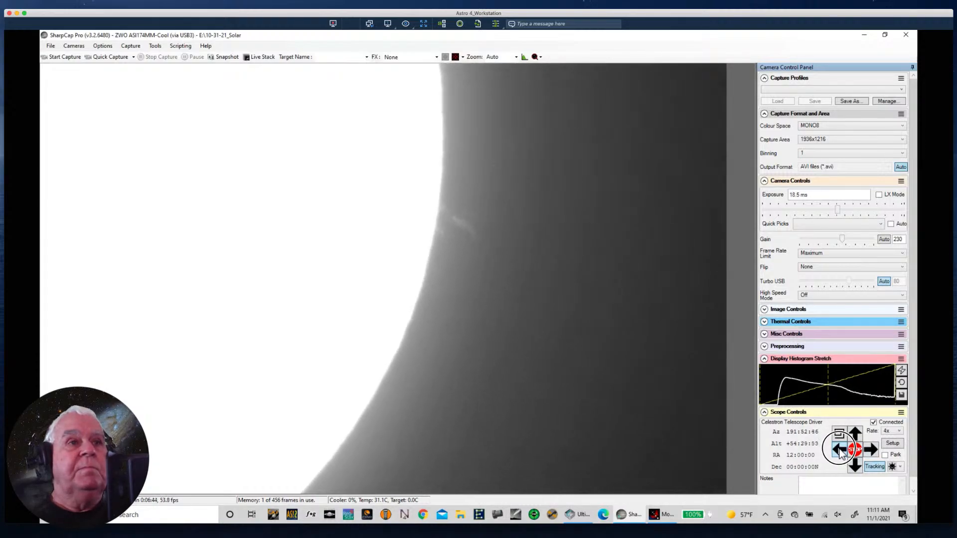
left_click(859, 468)
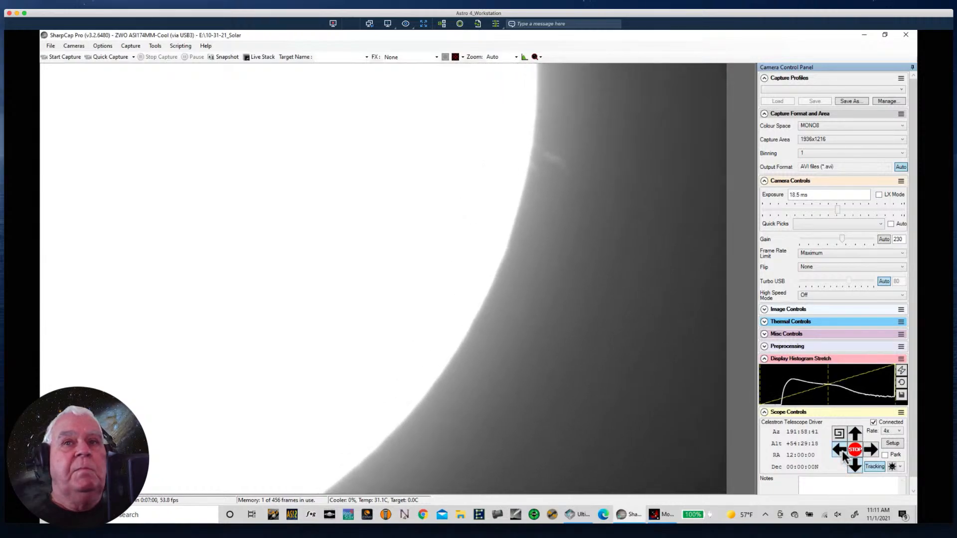
left_click(842, 451)
left_click(851, 467)
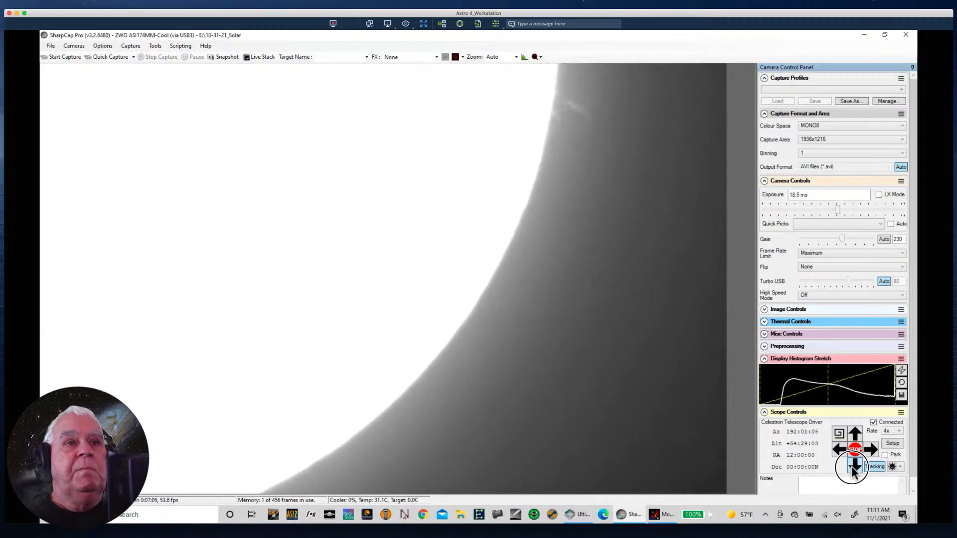
left_click(843, 452)
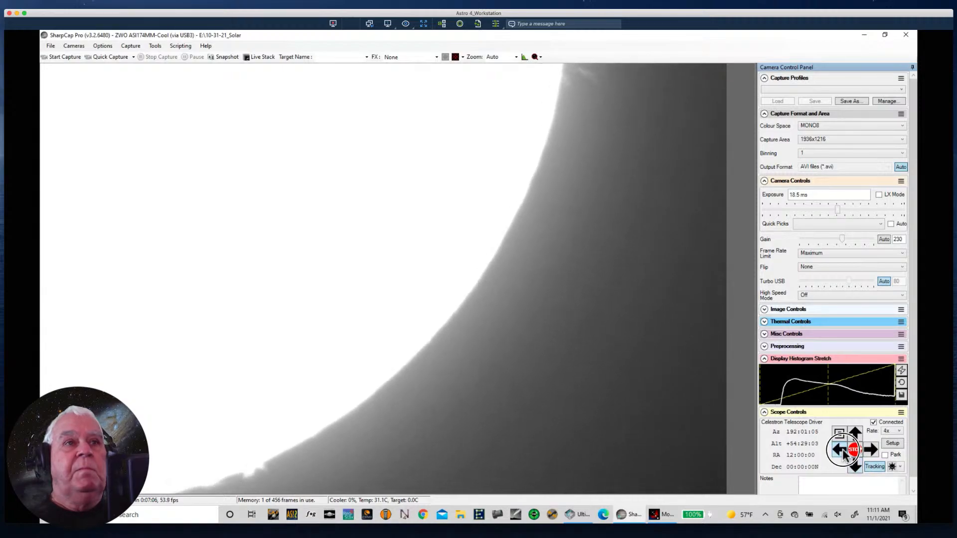
left_click(856, 468)
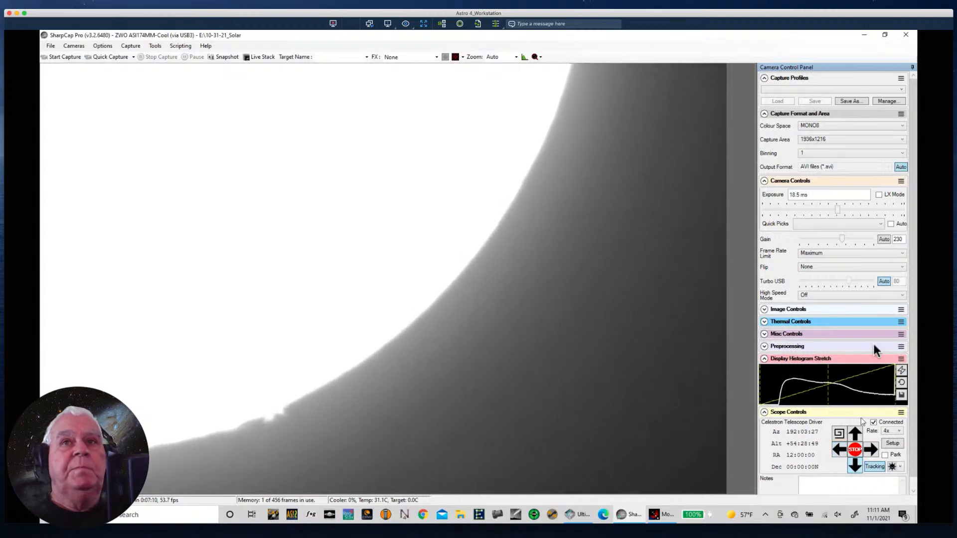
left_click(839, 210)
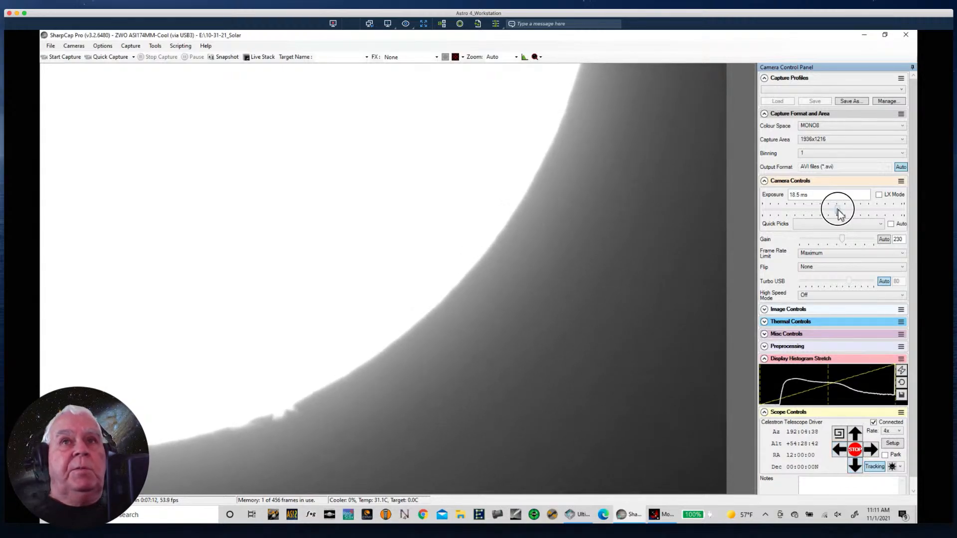
left_click_drag(839, 210, 837, 214)
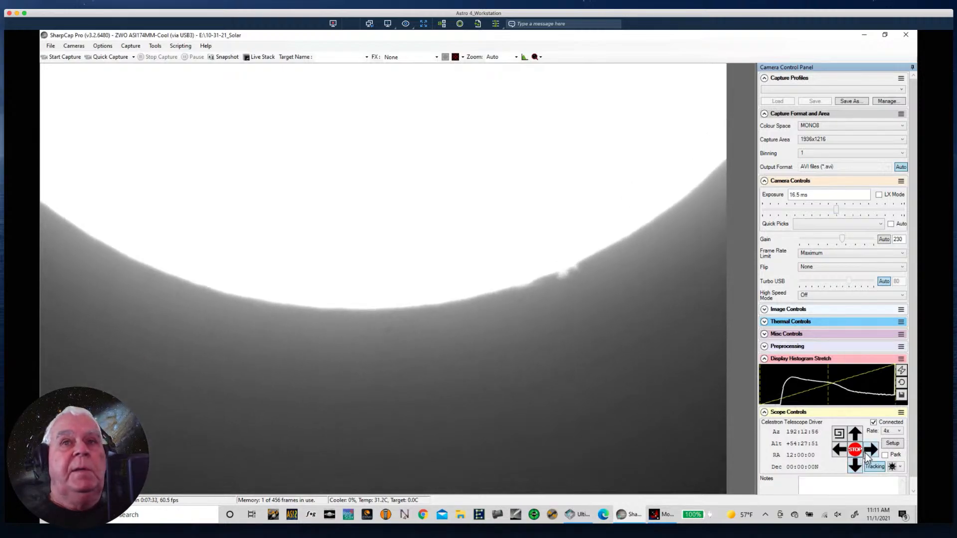
- Slew along the Sun's bottom limb, past the jagged prominence, until the lower-left limb is framed
left_click(842, 450)
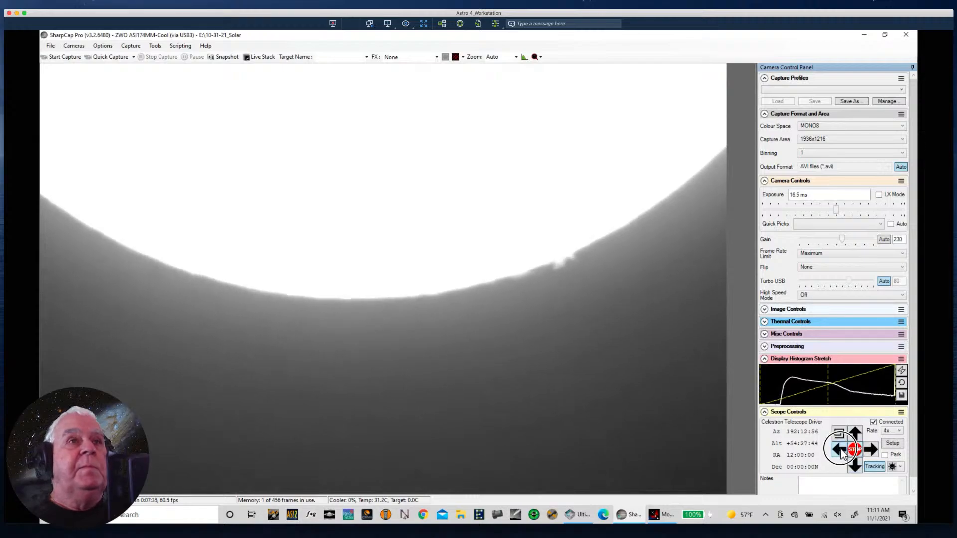
left_click(872, 450)
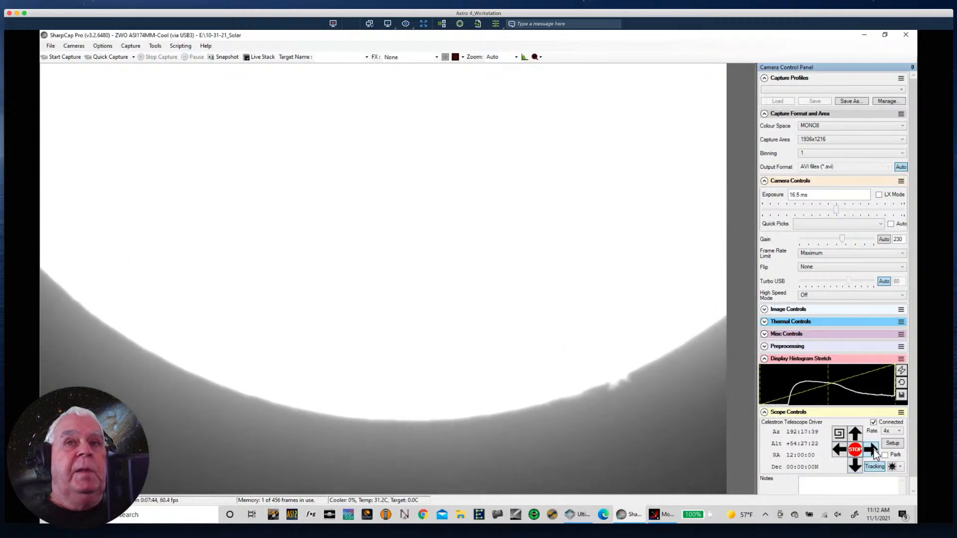
left_click(855, 466)
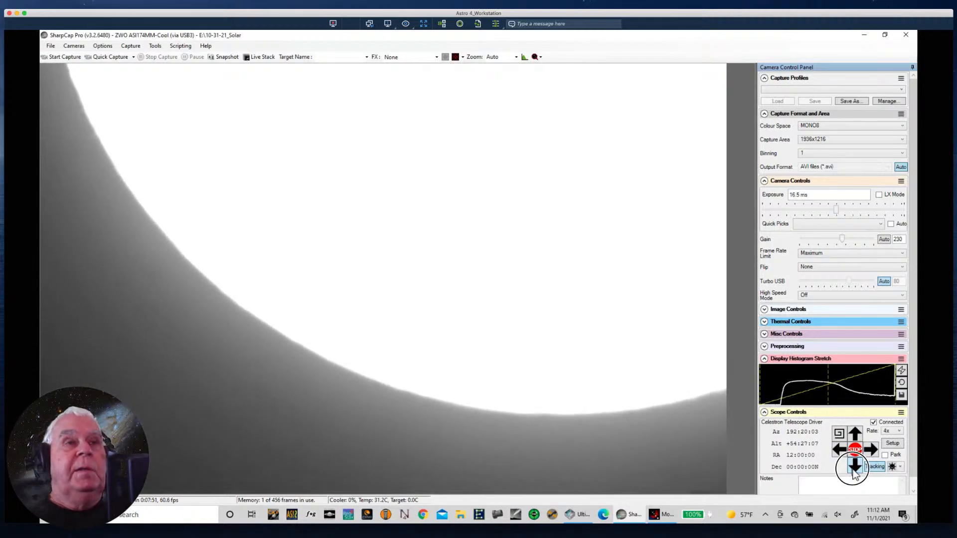
left_click(871, 450)
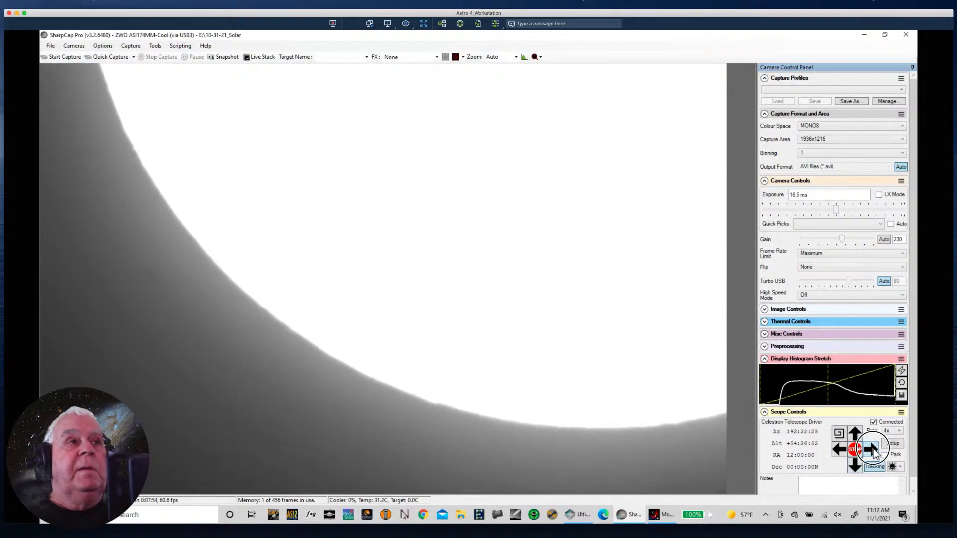
- Slew up the Sun's left-hand limb past its small prominence until the tall prominence on the upper limb is framed
left_click(873, 450)
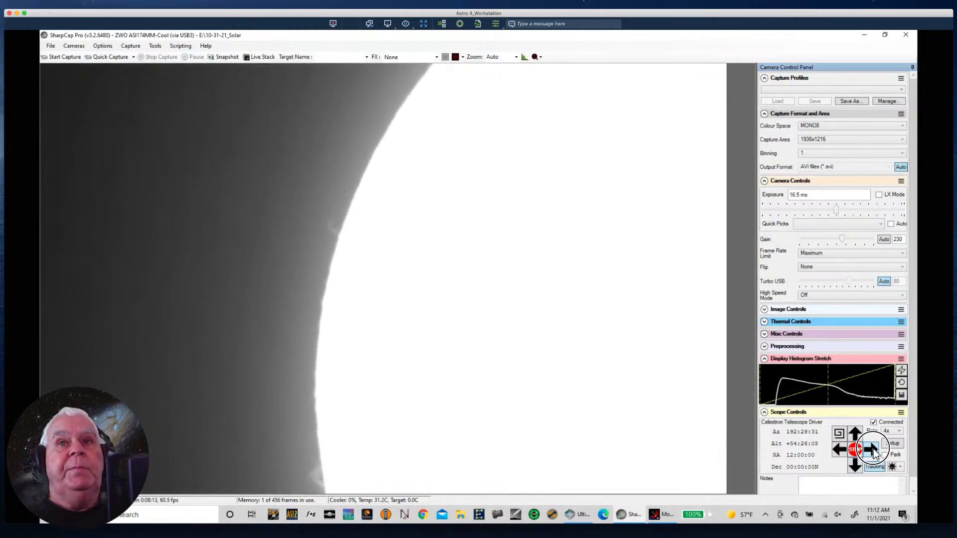
left_click(856, 432)
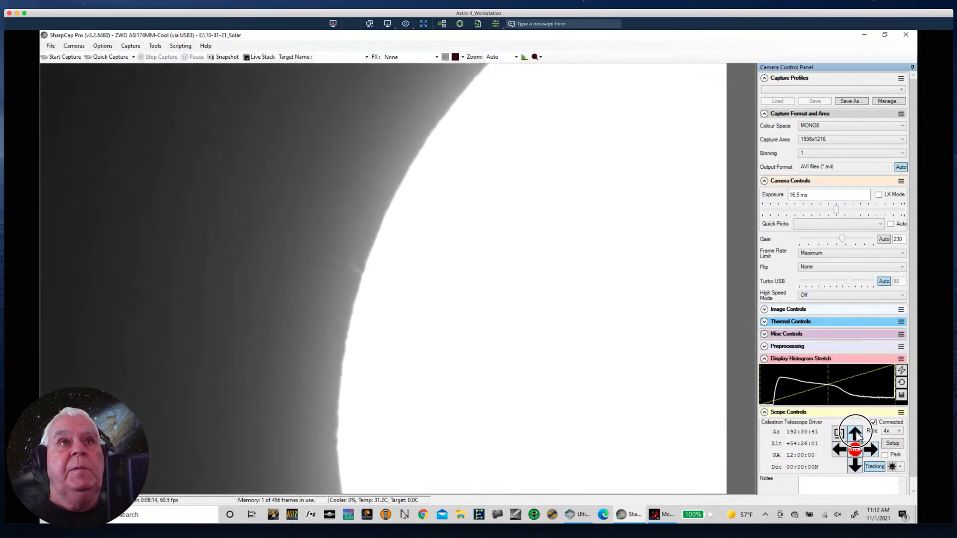
left_click(858, 436)
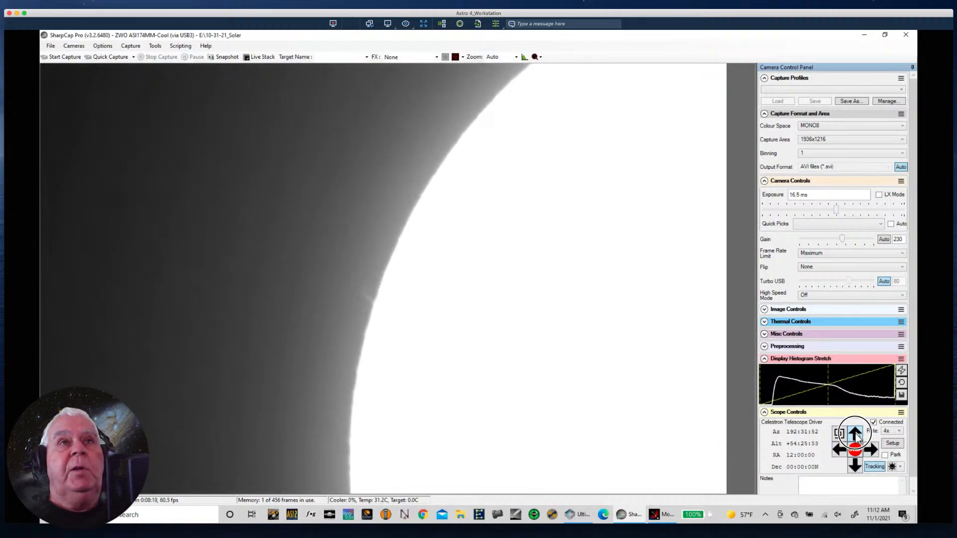
left_click(854, 433)
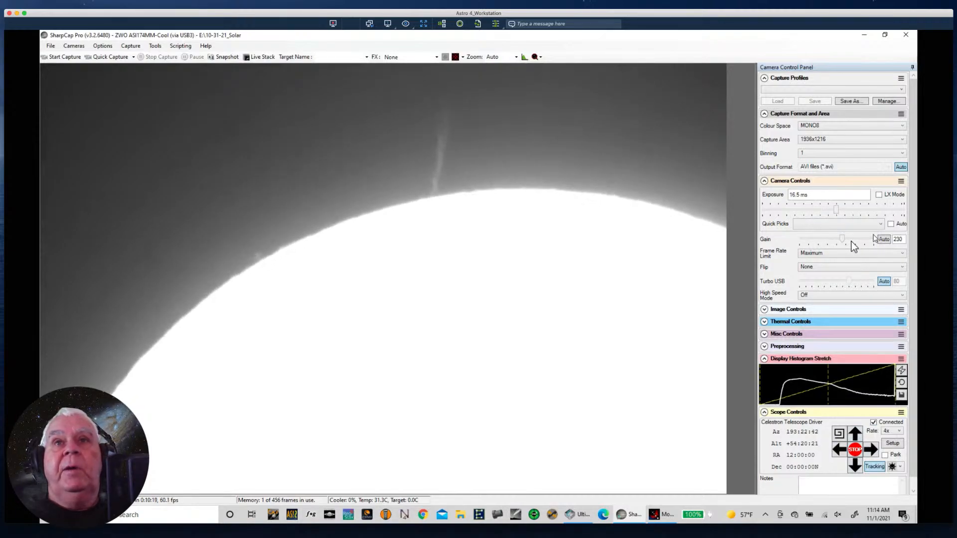
- Set the camera gain to 80 and the exposure to 14 ms for imaging the solar surface
double_click(898, 240)
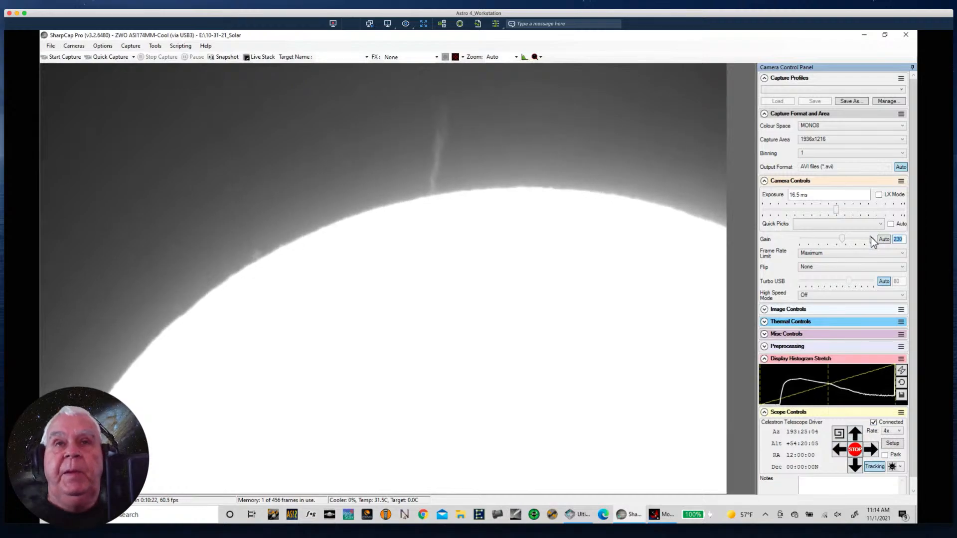
type("80")
key("Return")
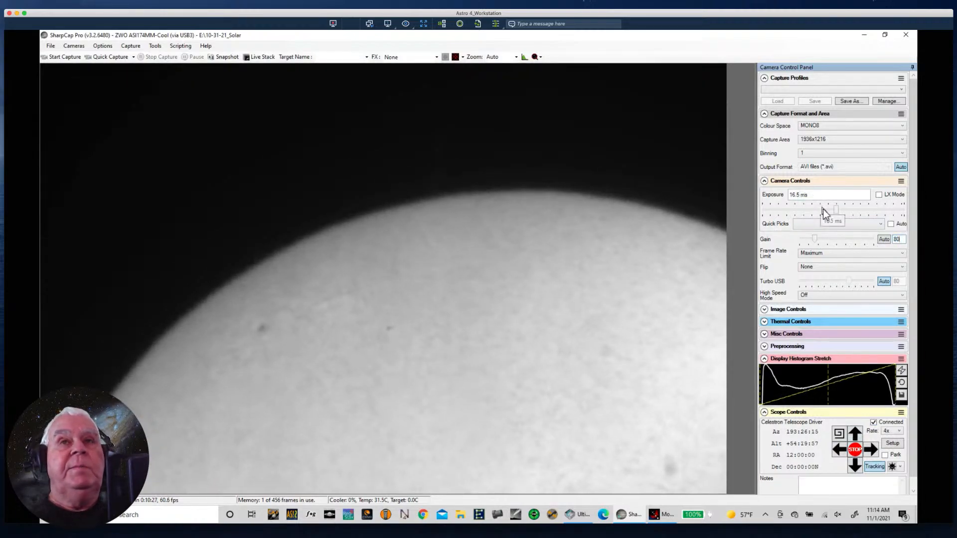
type("1")
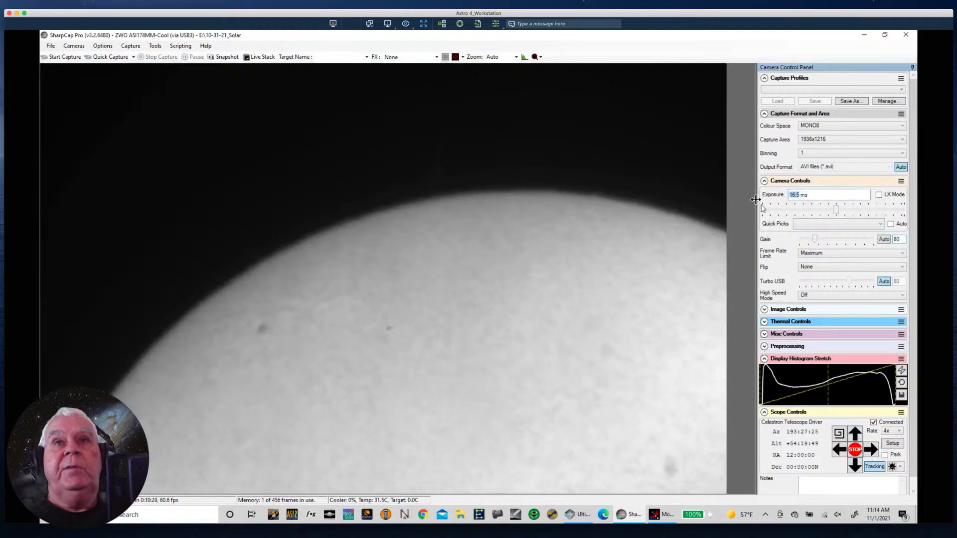
key("Return")
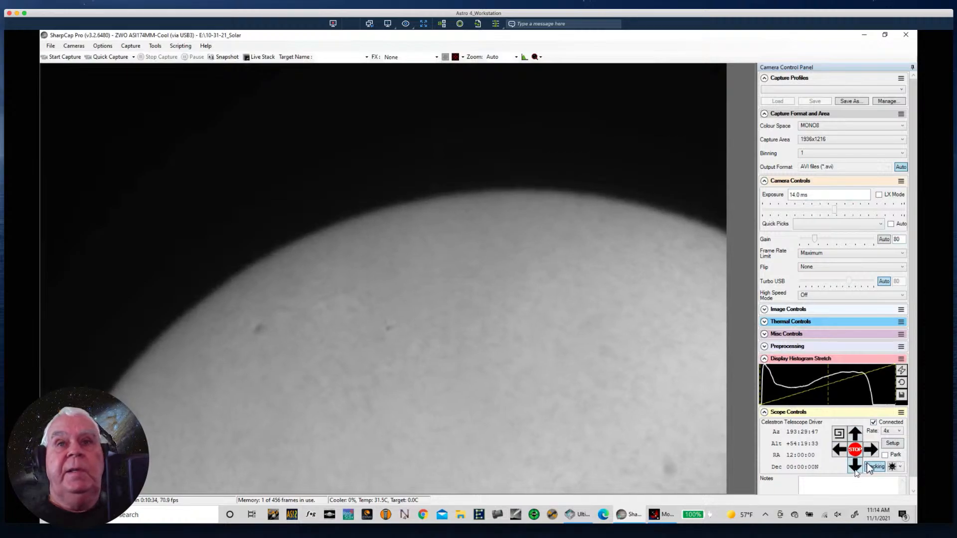
- Slew onto the solar disk, then refocus its surface detail with the Moonlite focuser in +10 steps to position 7947
left_click(870, 450)
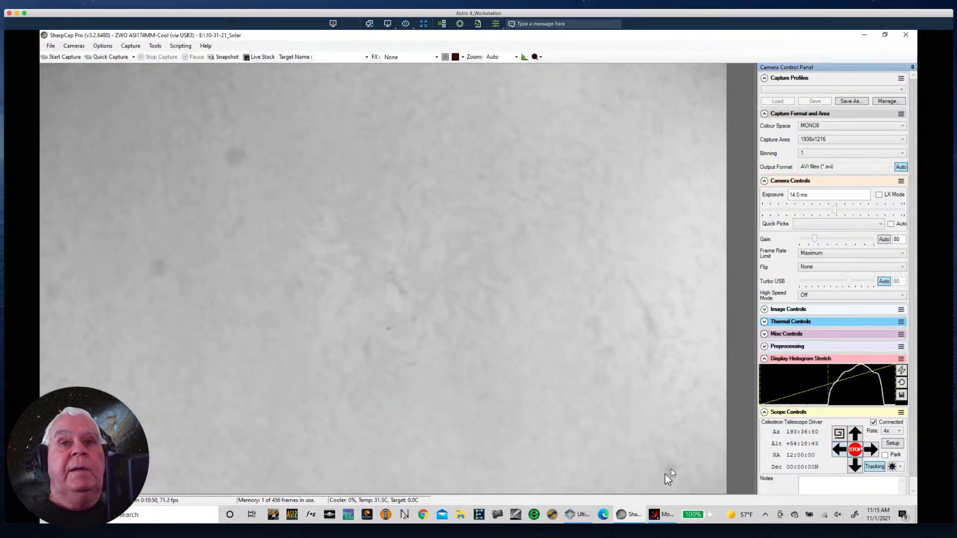
left_click(653, 519)
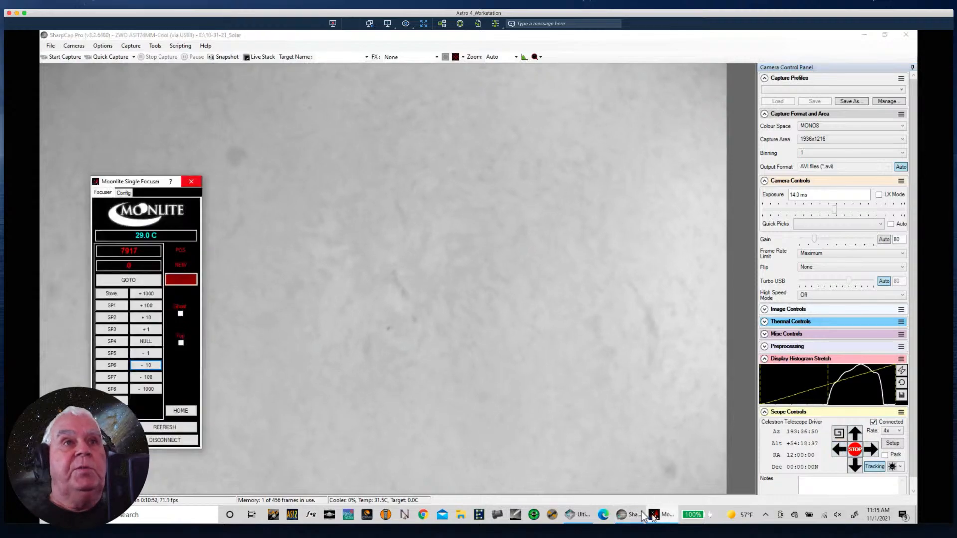
left_click(143, 322)
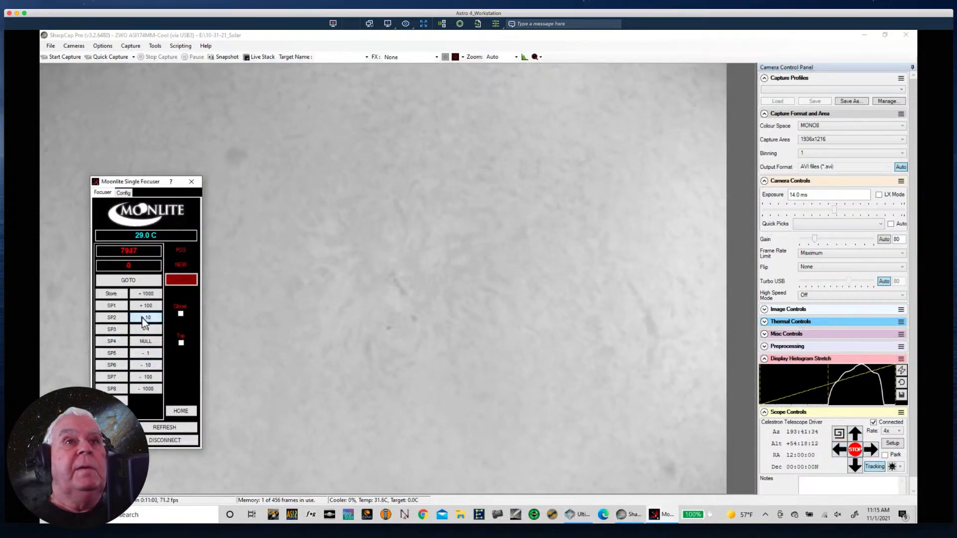
left_click_drag(117, 183, 70, 255)
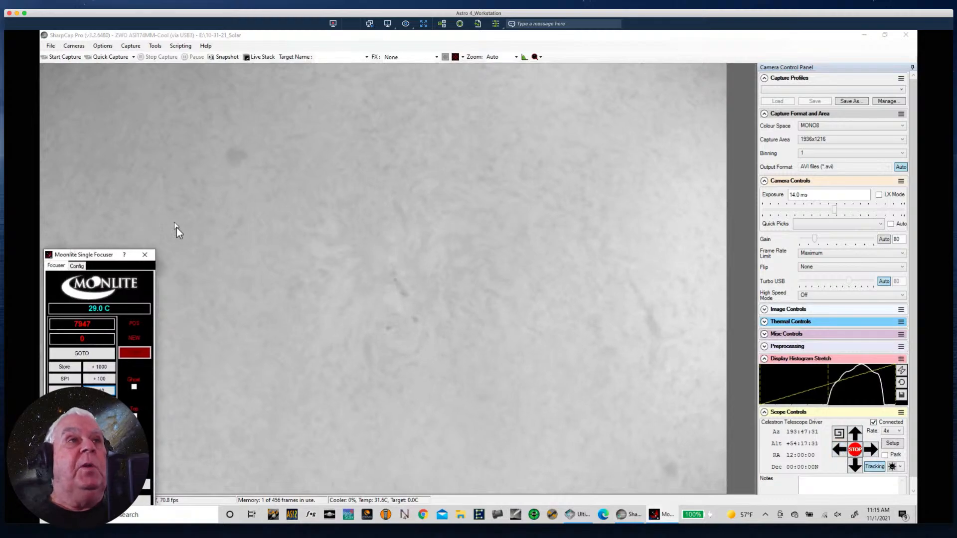
- Open the browser for the captured-files save location in the filename settings and select the SSD II (E:) drive
left_click(49, 46)
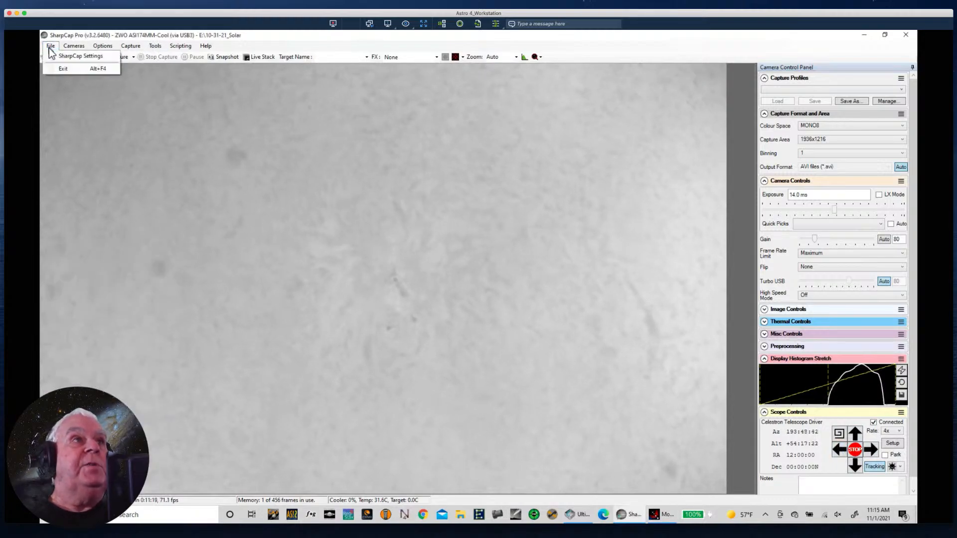
left_click(66, 57)
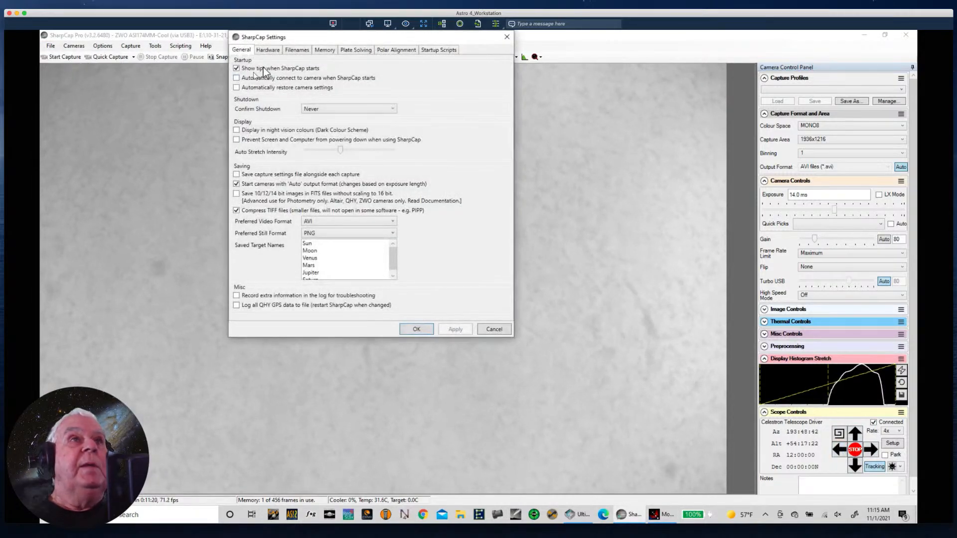
left_click(297, 51)
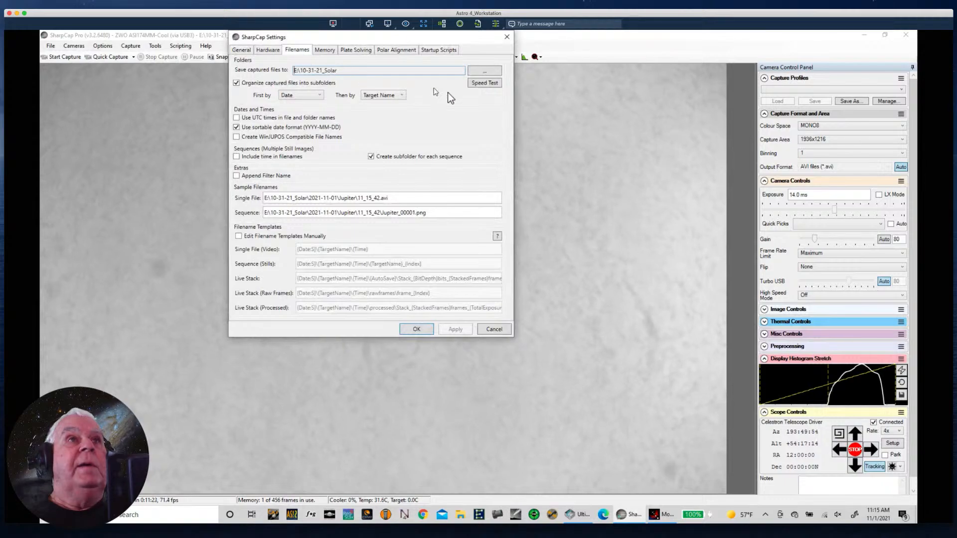
left_click(482, 72)
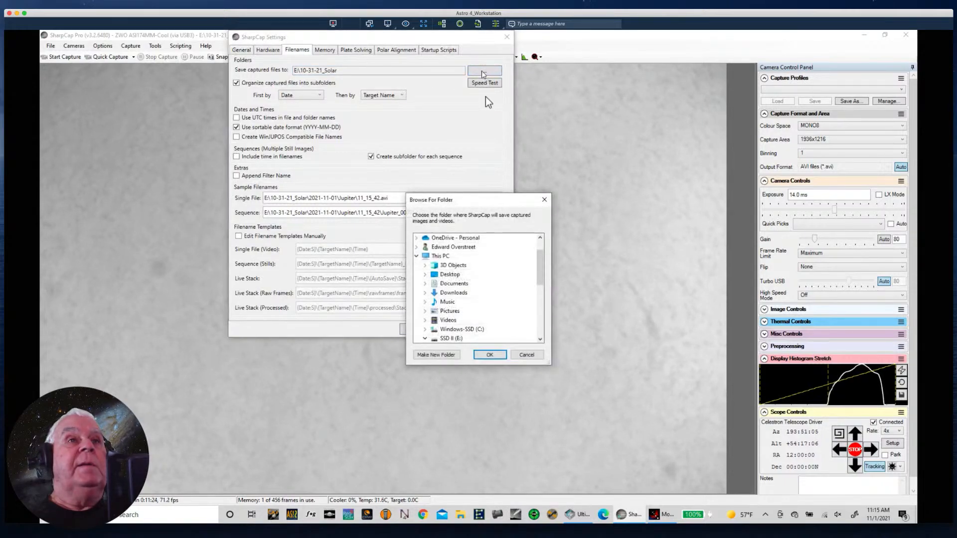
left_click(454, 339)
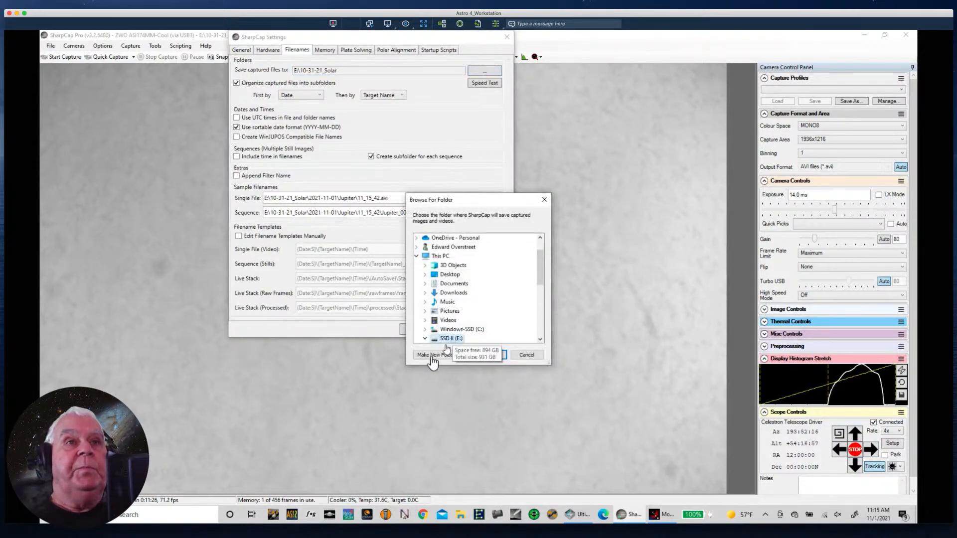
- Create a new folder named 11-1-21_Solar on the selected drive and save it as the capture location
left_click(436, 355)
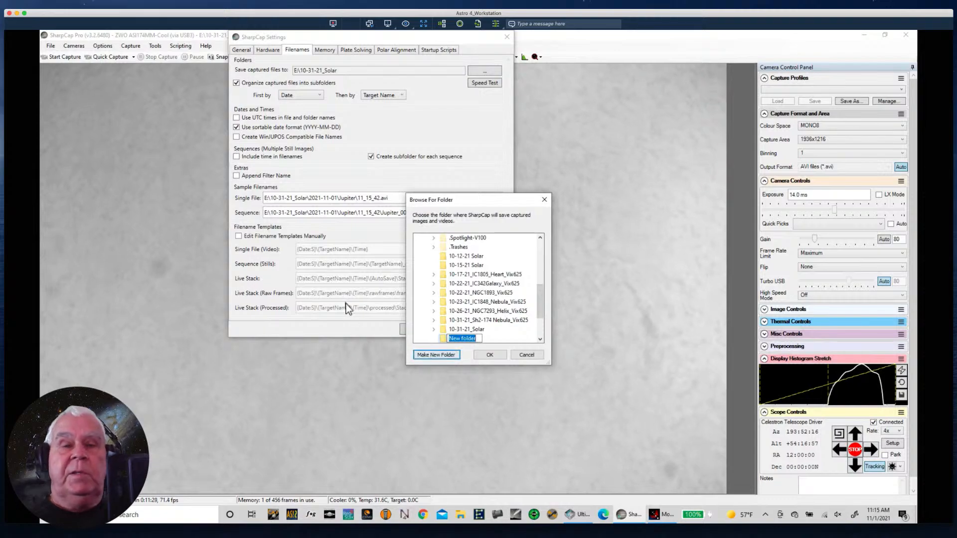
type("11-1-")
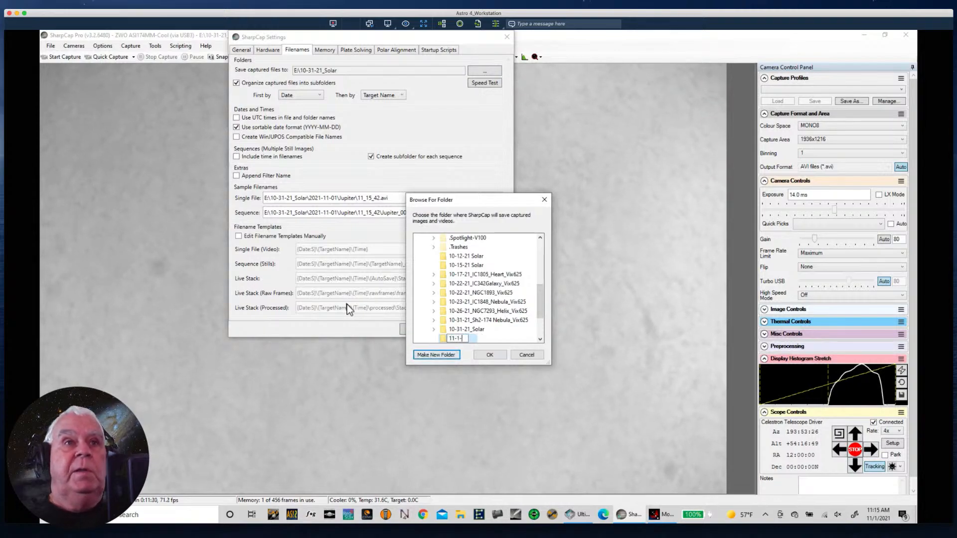
type("21_Sol")
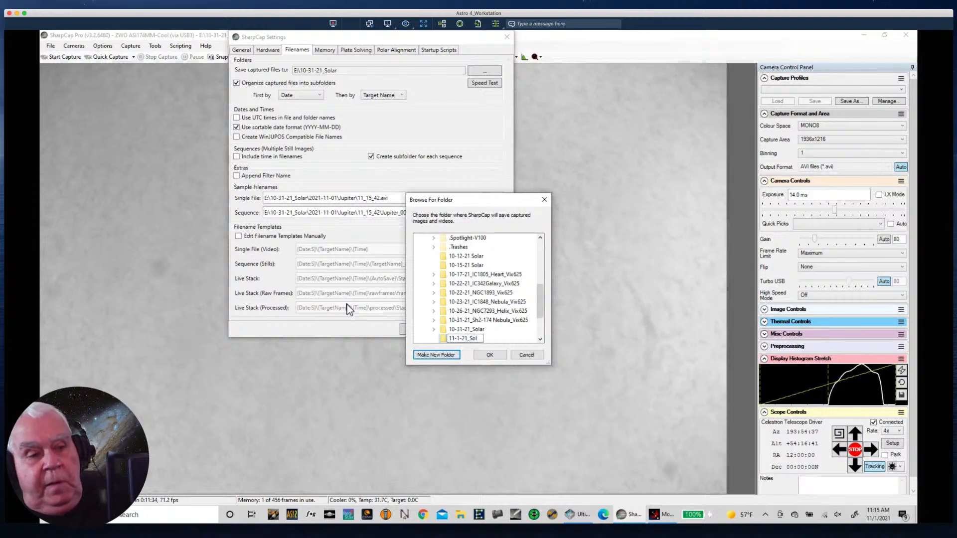
type("ar")
key("Return")
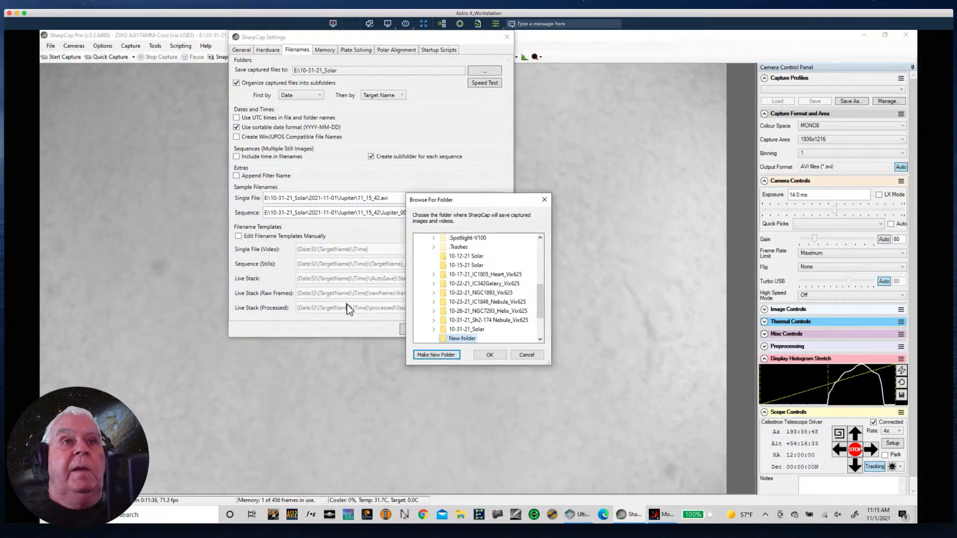
left_click(490, 354)
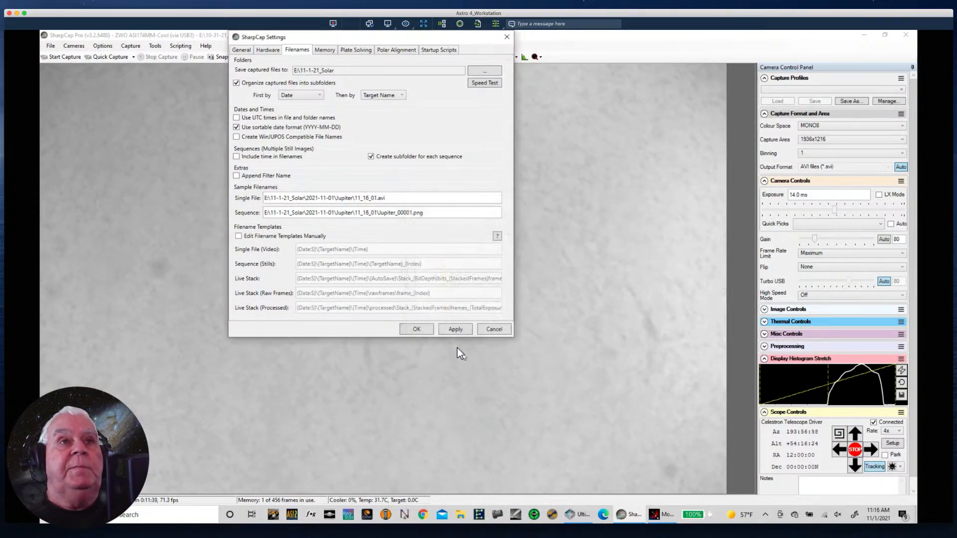
left_click(416, 329)
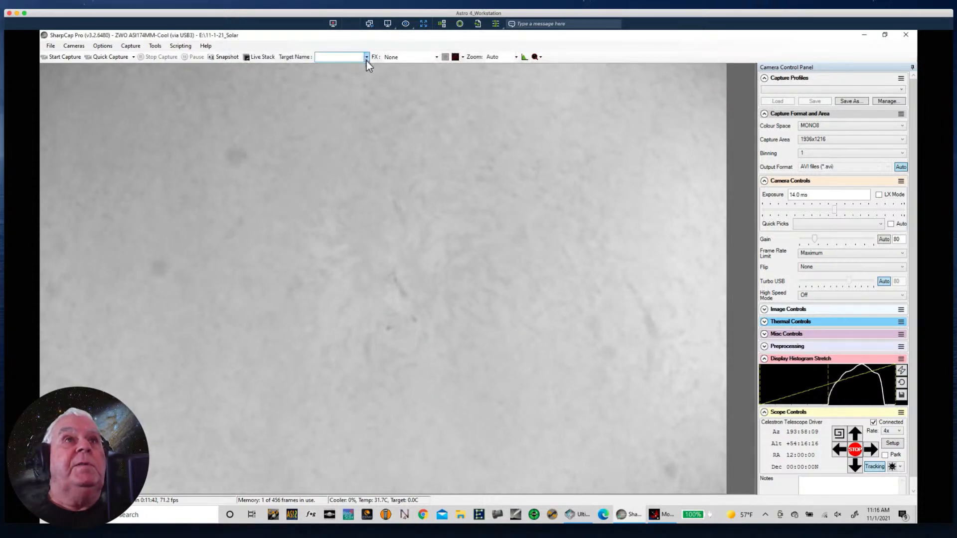
- Set the capture target name to "Sun Surface", starting from the saved Sun entry
left_click(366, 58)
left_click(332, 67)
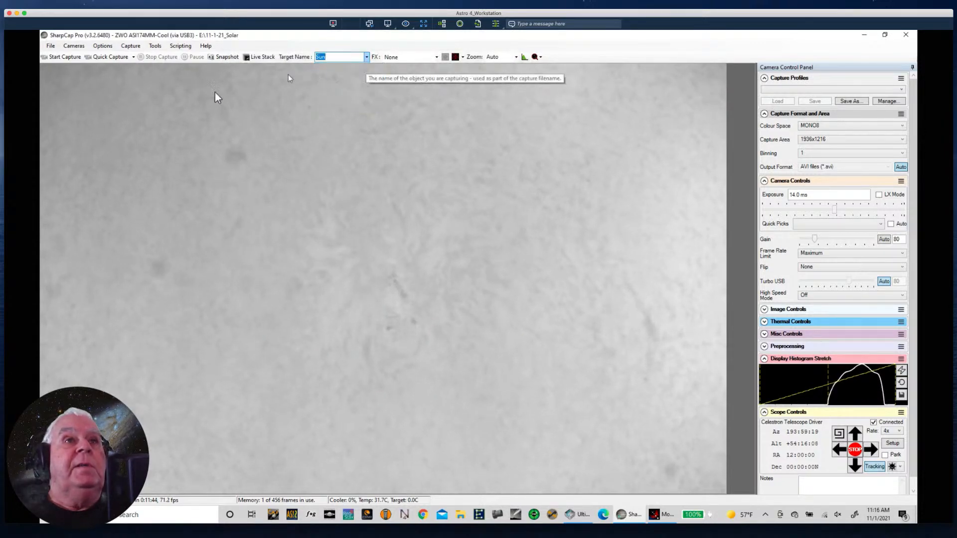
left_click(335, 57)
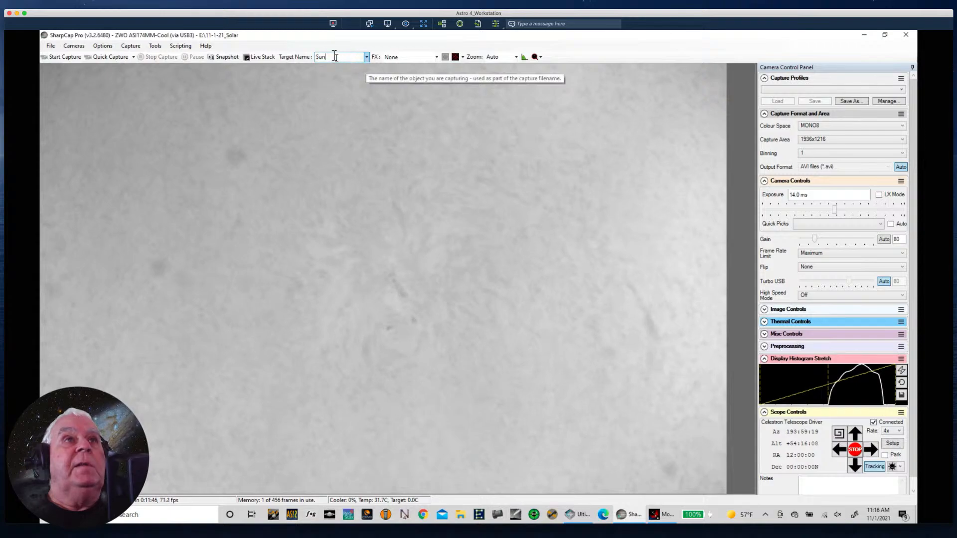
type("S")
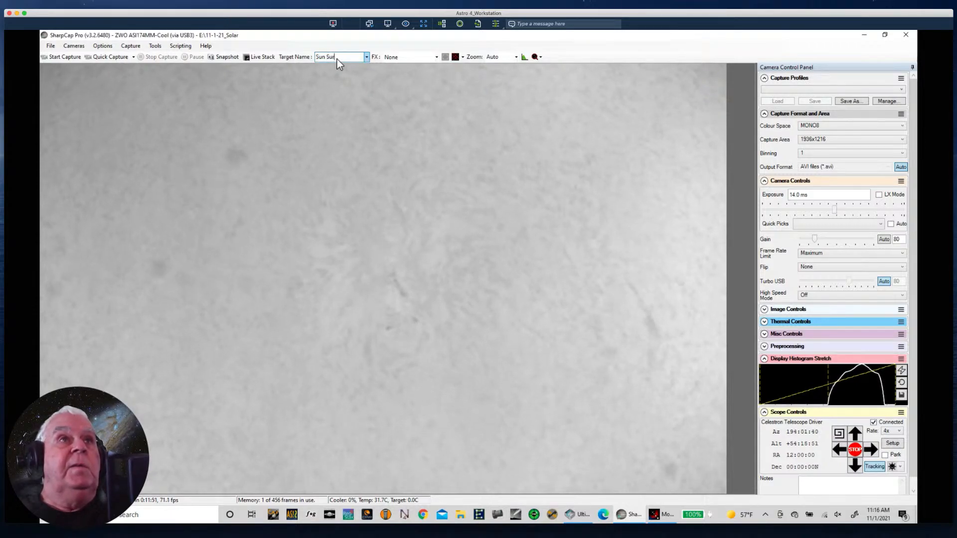
type("urface")
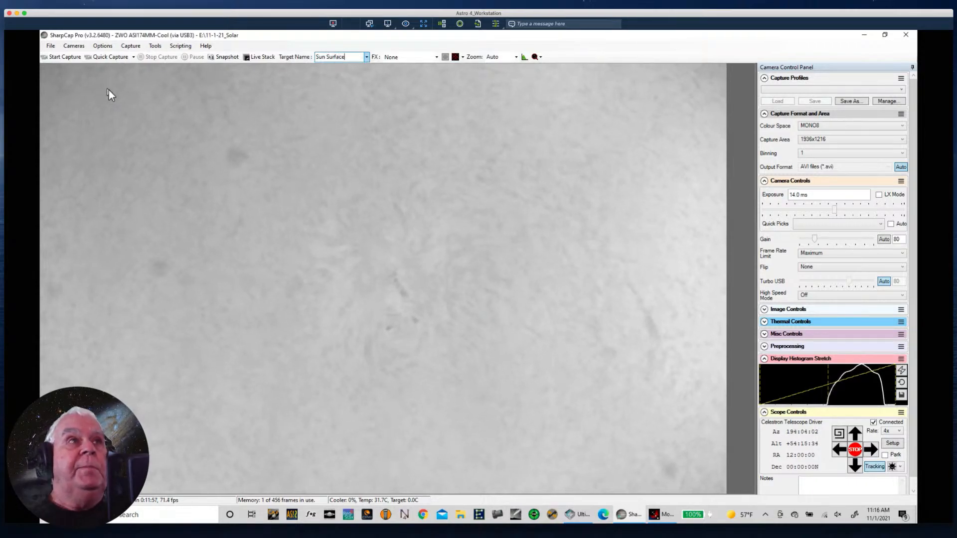
- Record a 1000-frame quick capture of the framed solar surface
left_click(131, 47)
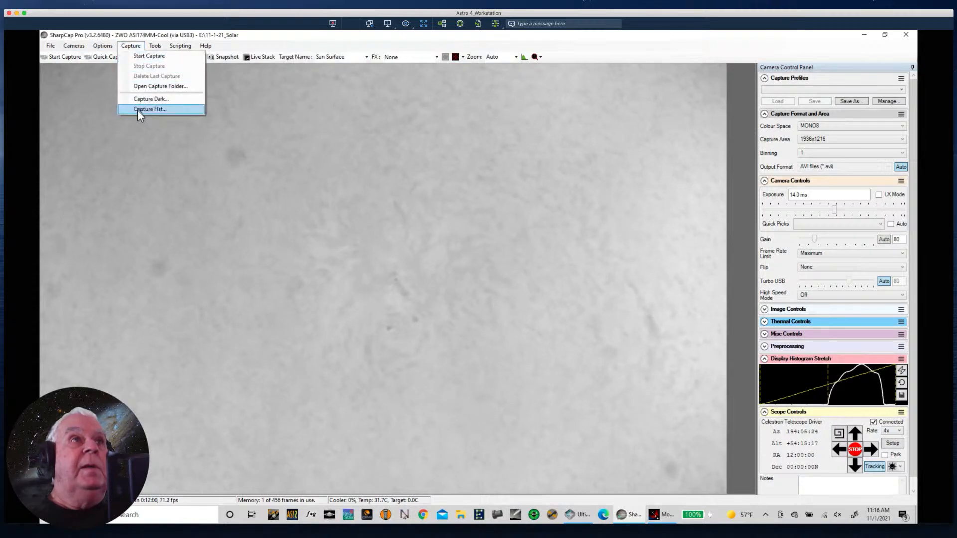
left_click(319, 41)
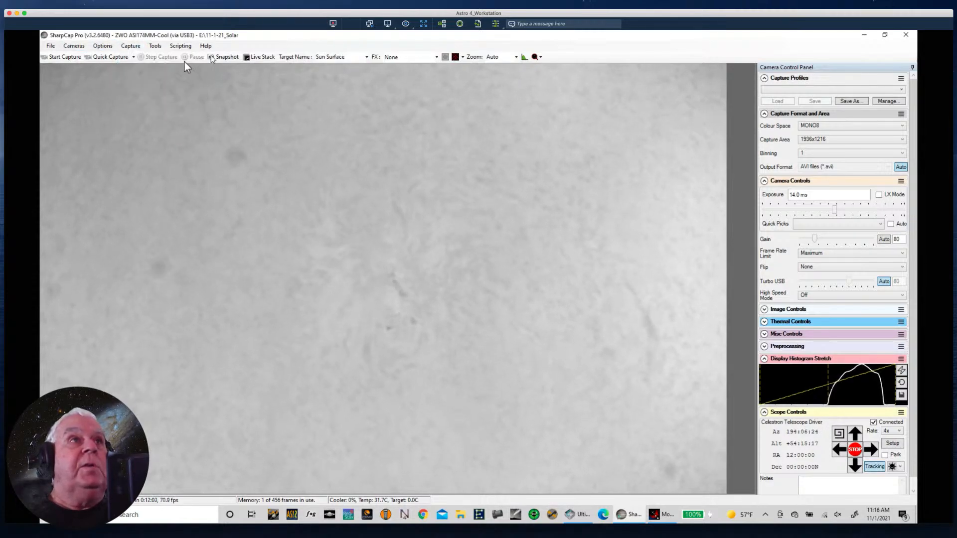
left_click(132, 57)
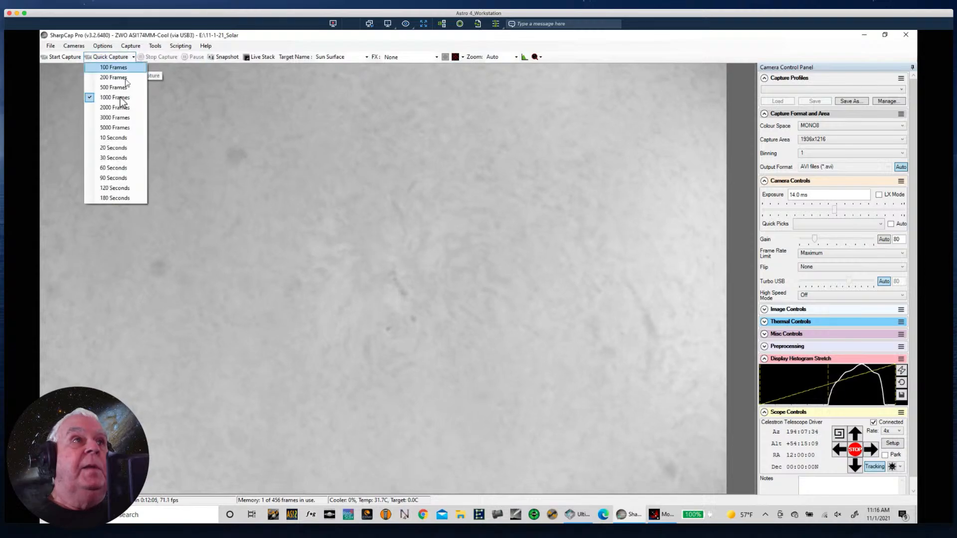
left_click(109, 97)
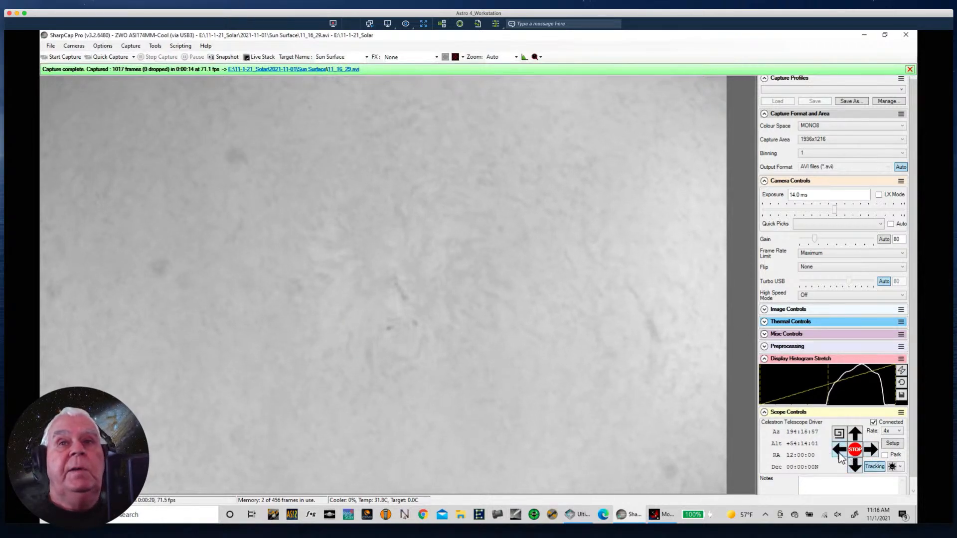
- Slew from the disk to the Sun's upper-left limb until the curved edge and the small dark spot are framed
left_click(858, 438)
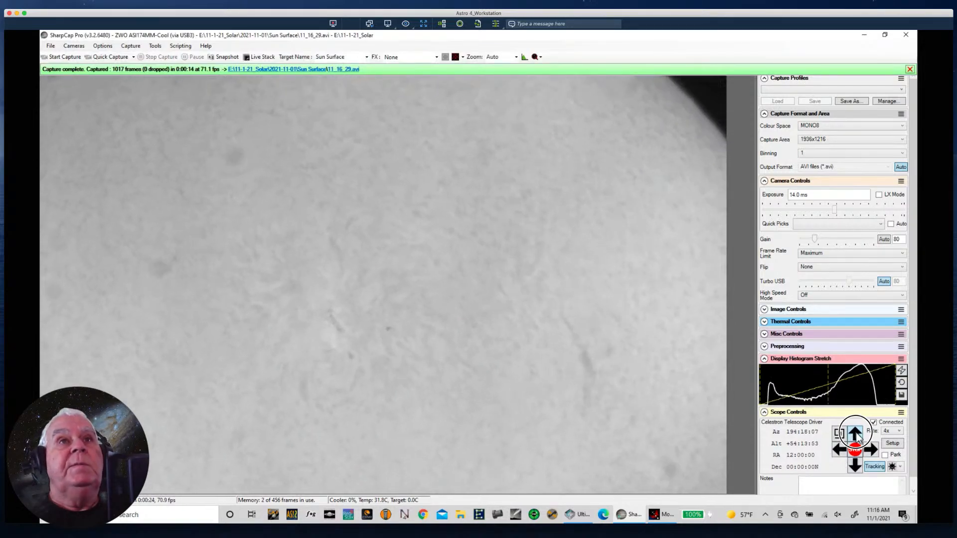
left_click(871, 450)
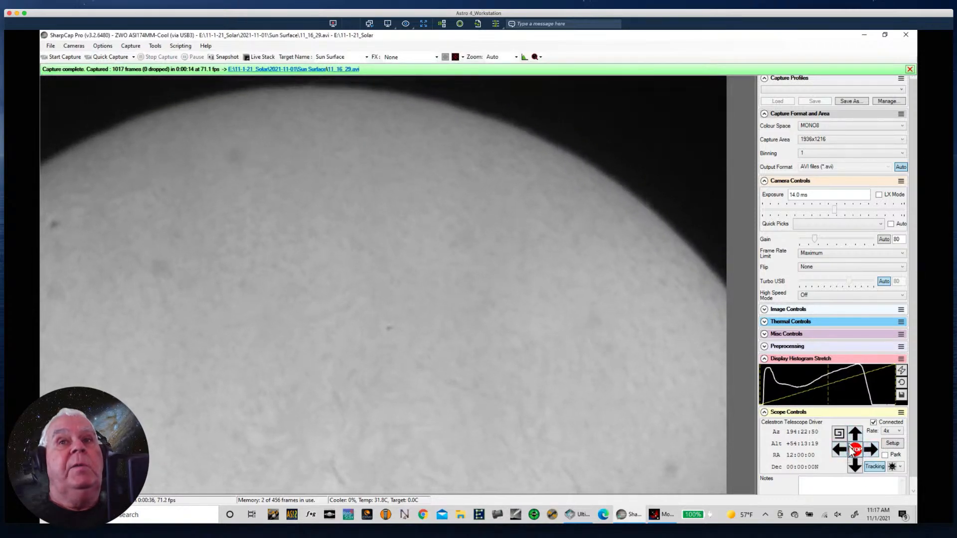
left_click(855, 467)
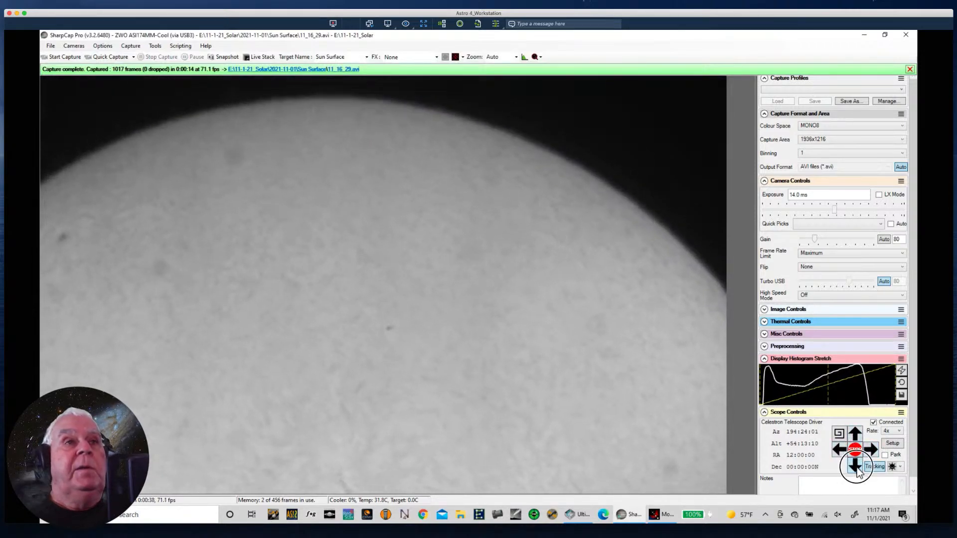
left_click(857, 468)
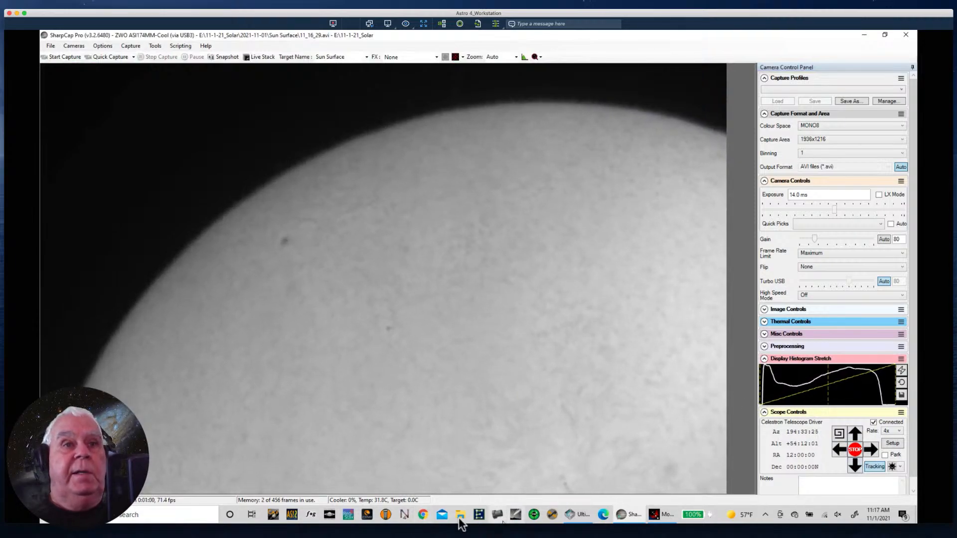
- Refocus with the Moonlite focuser by +10 to position 7947 and record a 1000-frame quick capture of the upper-left limb
left_click(664, 515)
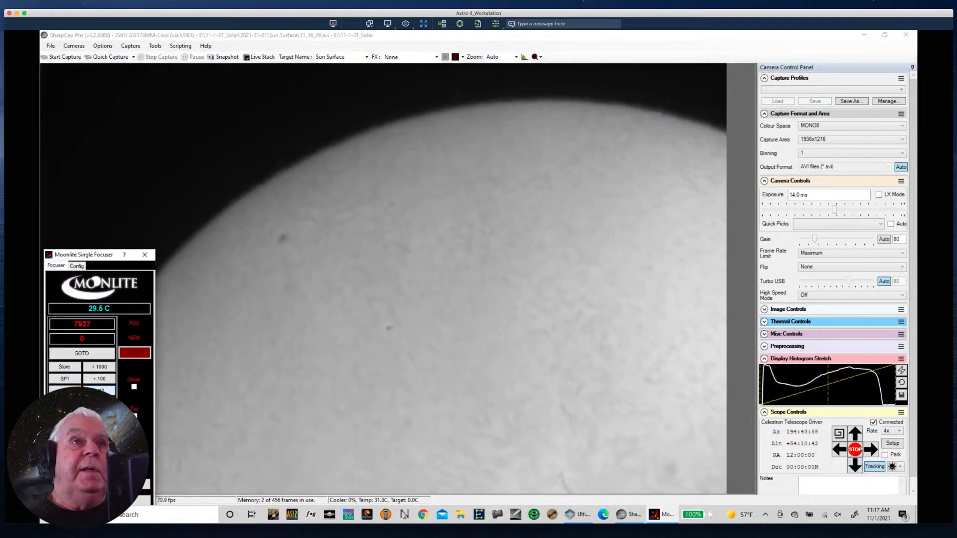
left_click(101, 391)
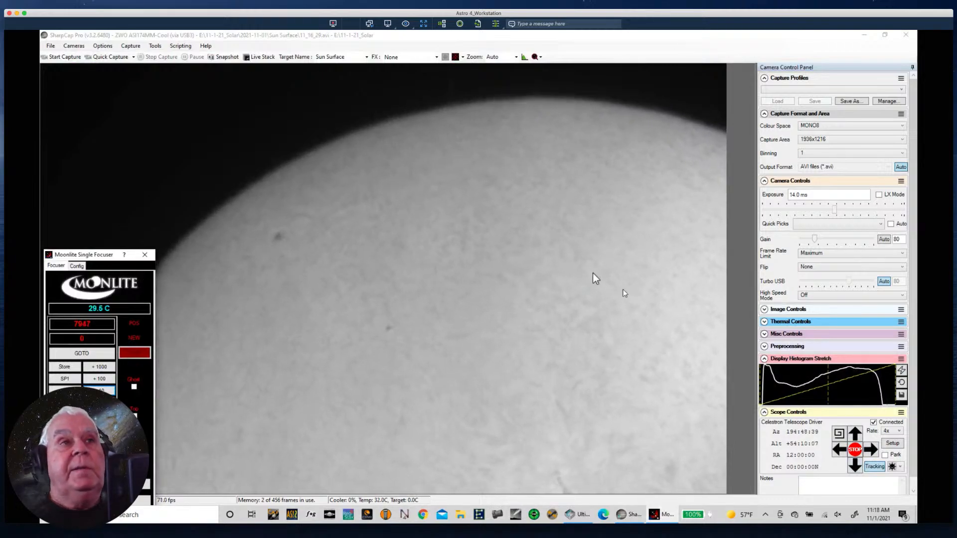
left_click(104, 57)
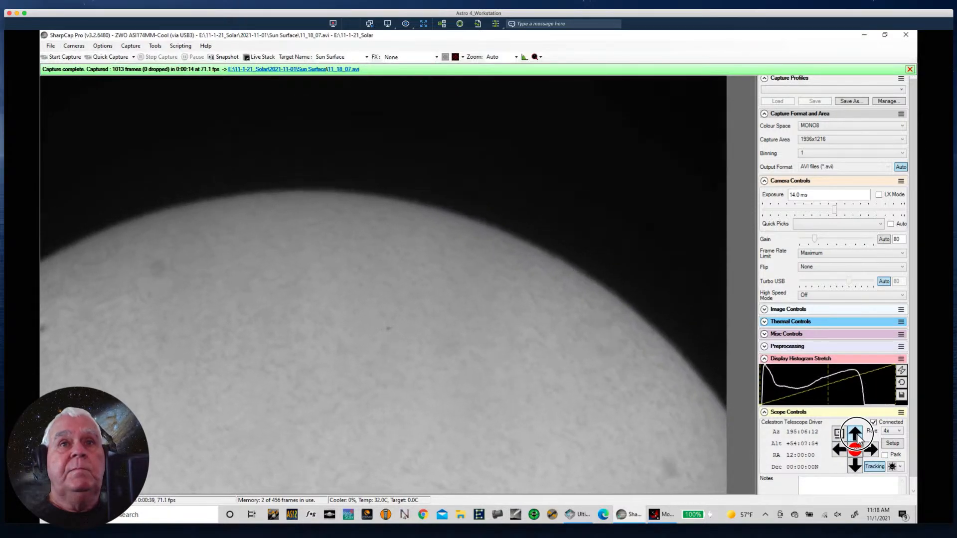
- Slew around the Sun's right-hand limb to the bright active region near the lower-right edge and record a 1000-frame quick capture
left_click(873, 453)
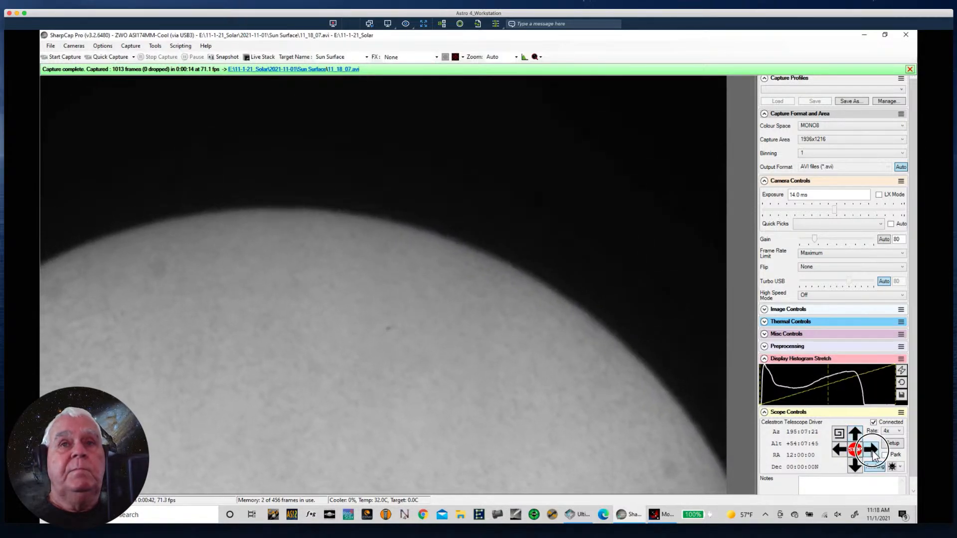
left_click(842, 451)
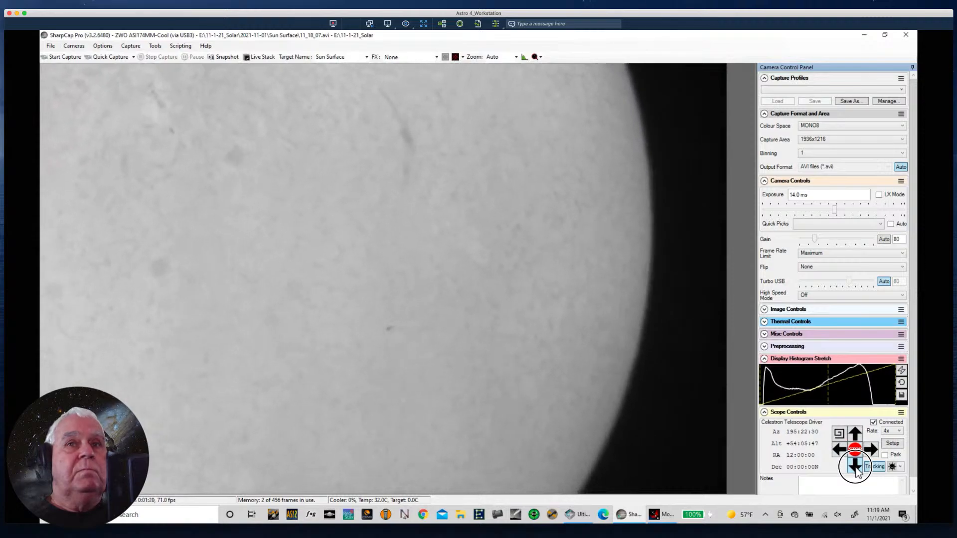
left_click(841, 451)
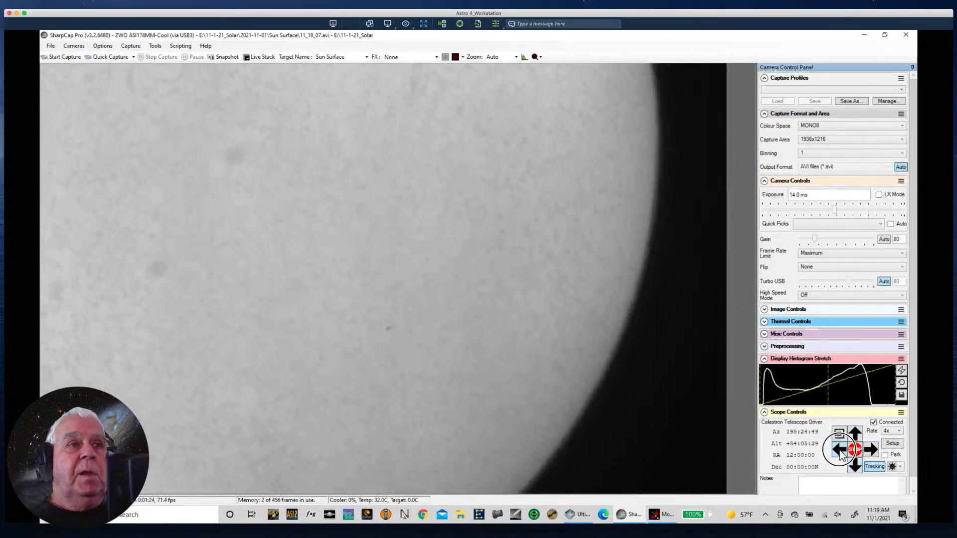
left_click(856, 468)
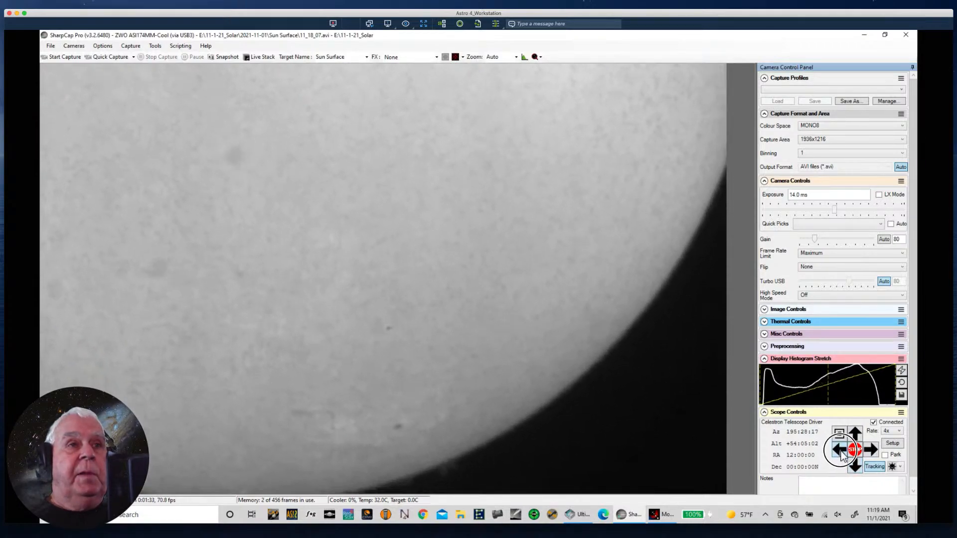
left_click(855, 469)
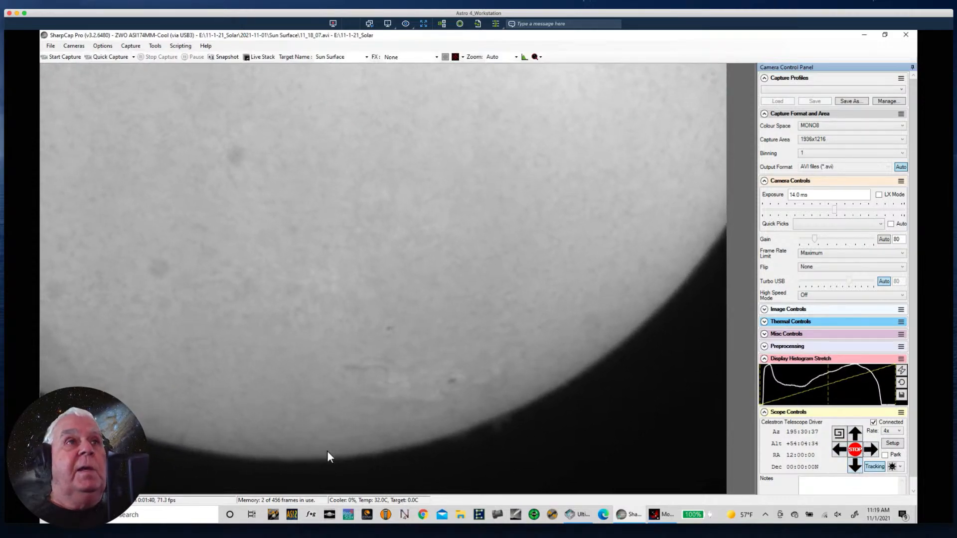
left_click(105, 57)
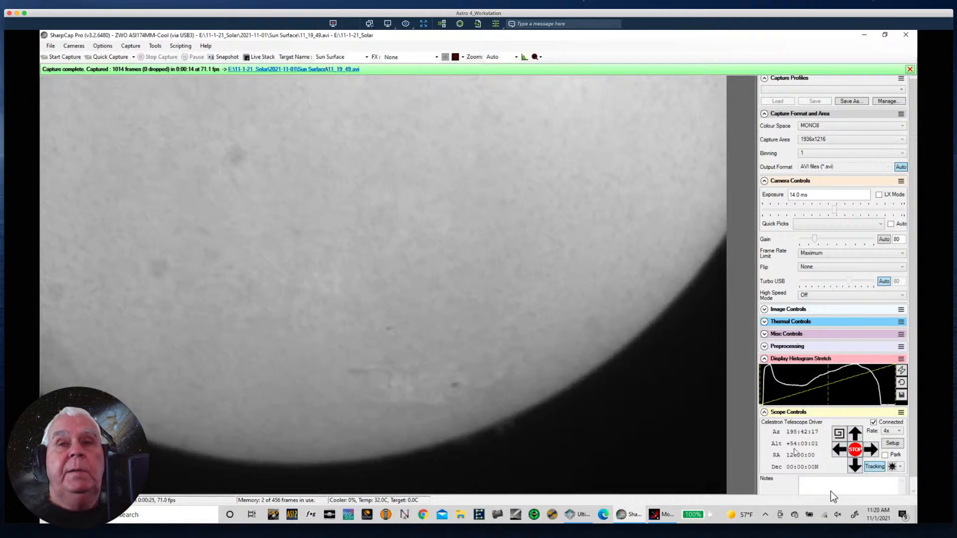
- Slew the telescope past the Sun's lower and left limbs and back onto the disk until only solar surface fills the frame
left_click(856, 468)
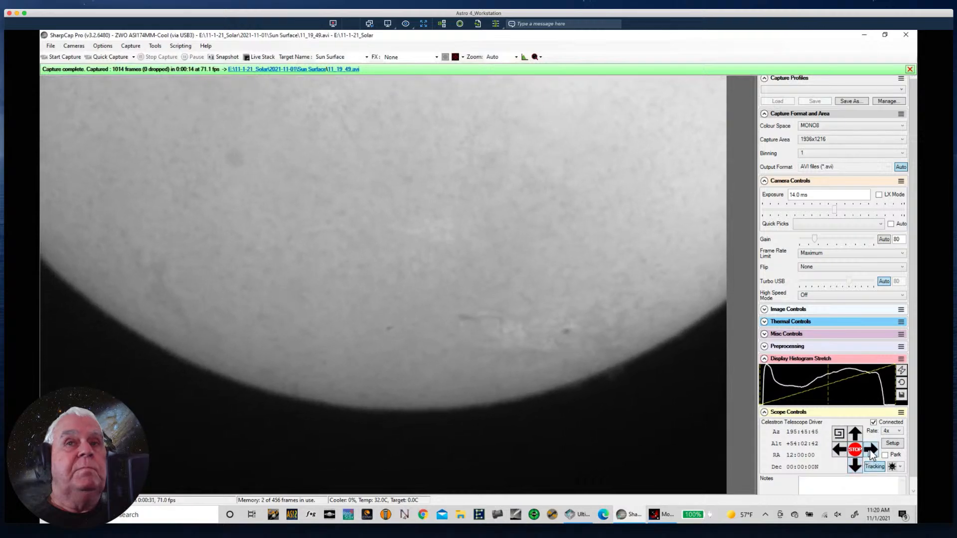
left_click(872, 450)
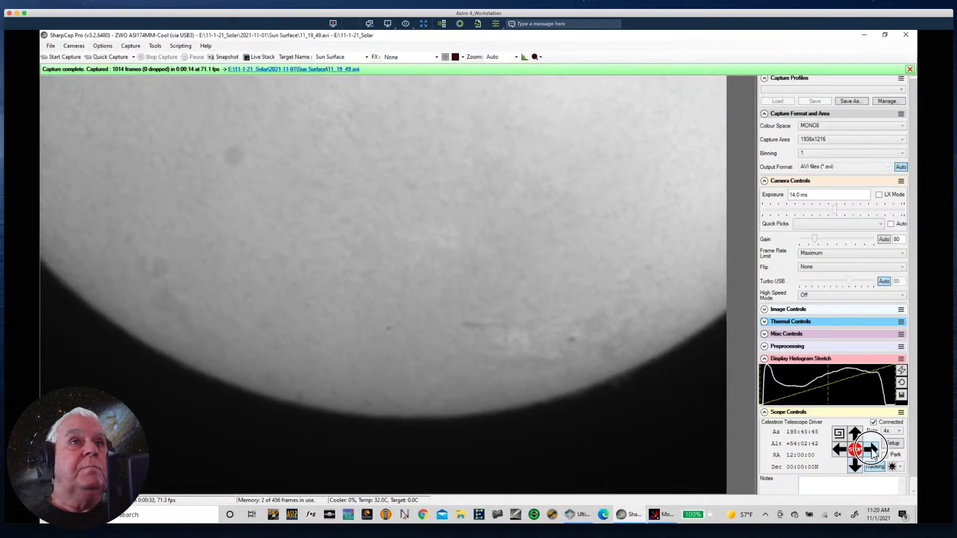
left_click(856, 468)
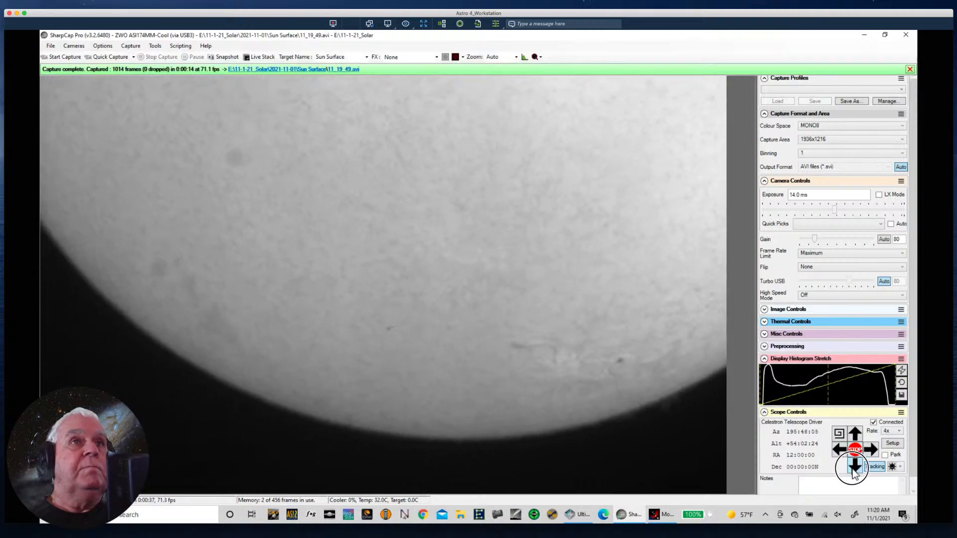
left_click(872, 452)
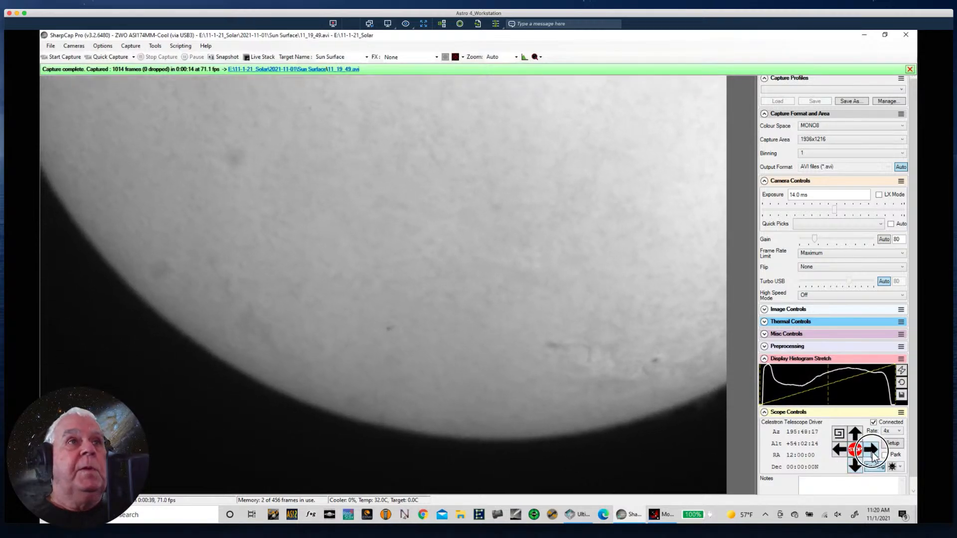
left_click(872, 451)
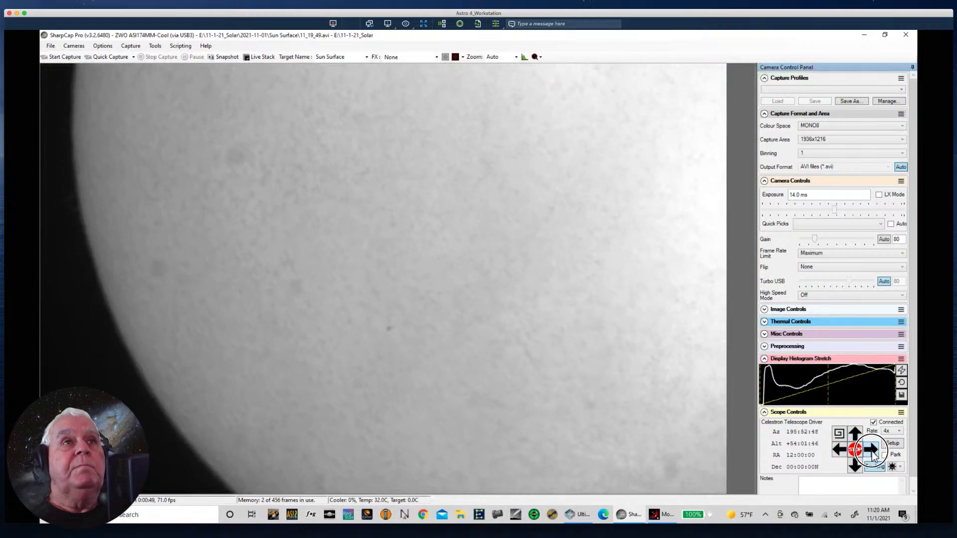
left_click(839, 453)
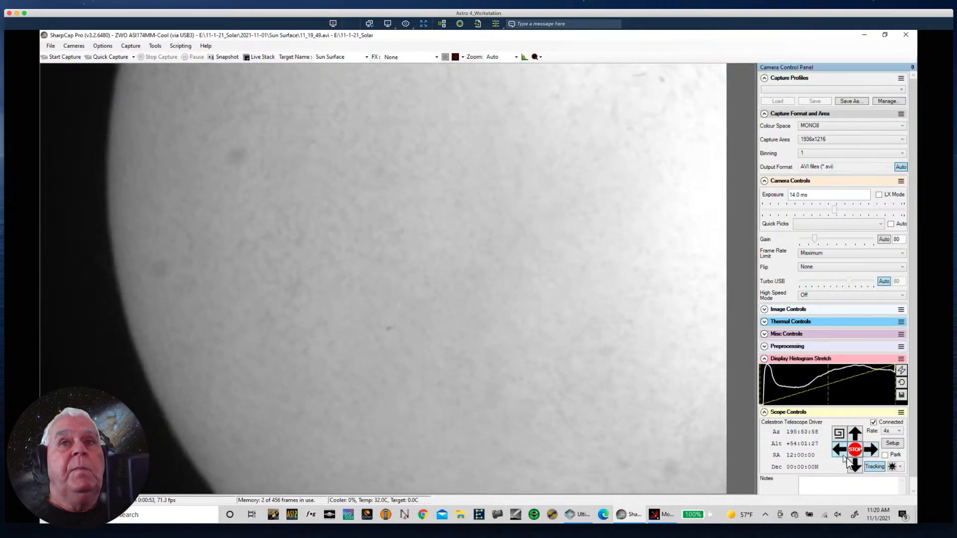
left_click(856, 465)
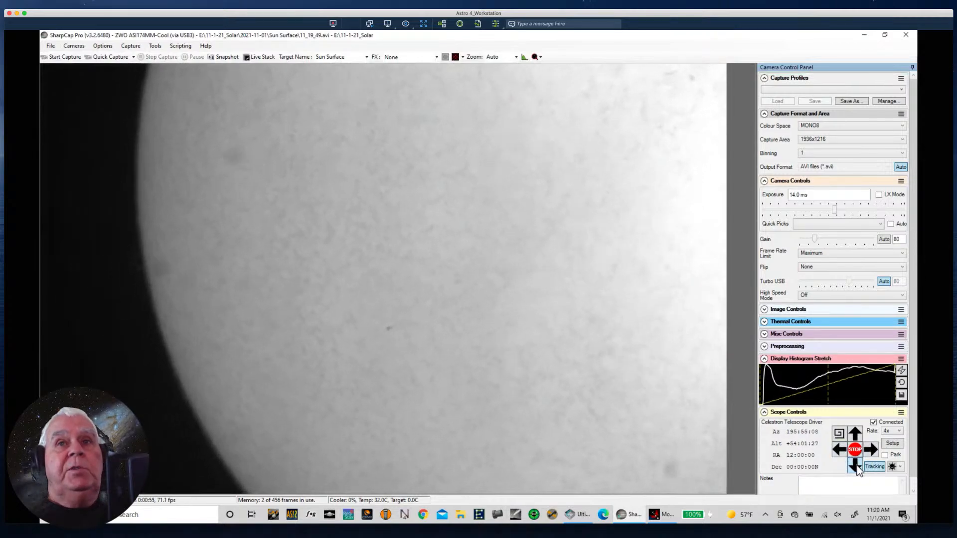
left_click(855, 435)
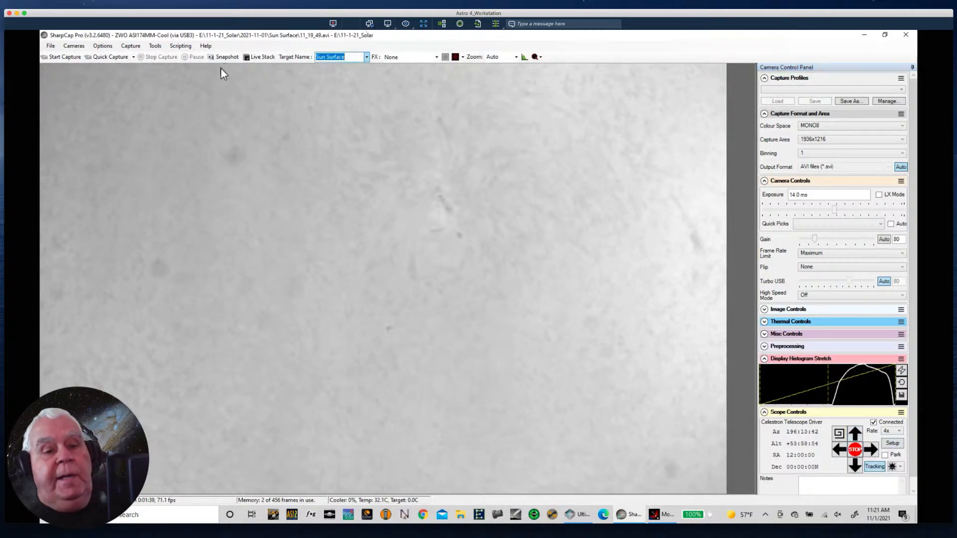
- Name the capture target Flat and defocus the Moonlite focuser by +1000 to position 8947
type("Flat")
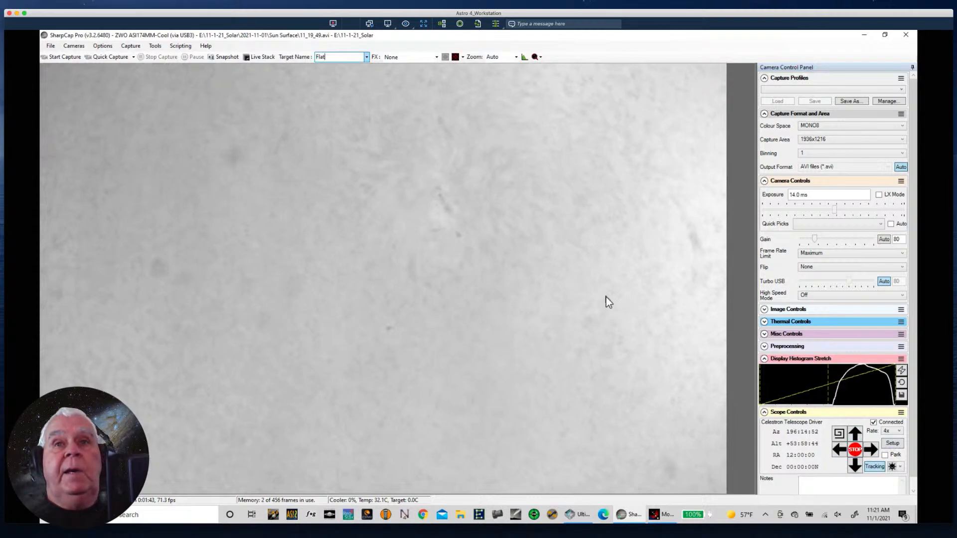
left_click(650, 517)
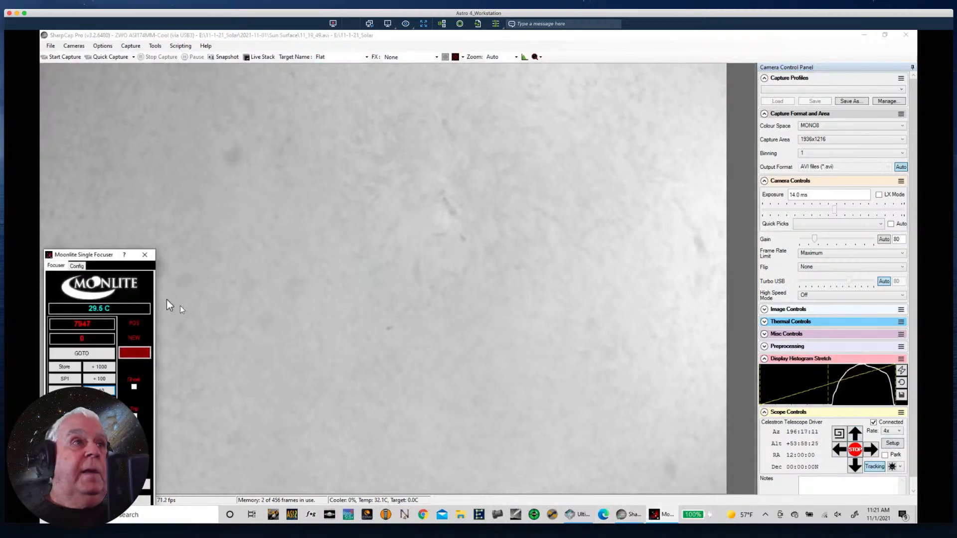
left_click_drag(111, 260, 672, 122)
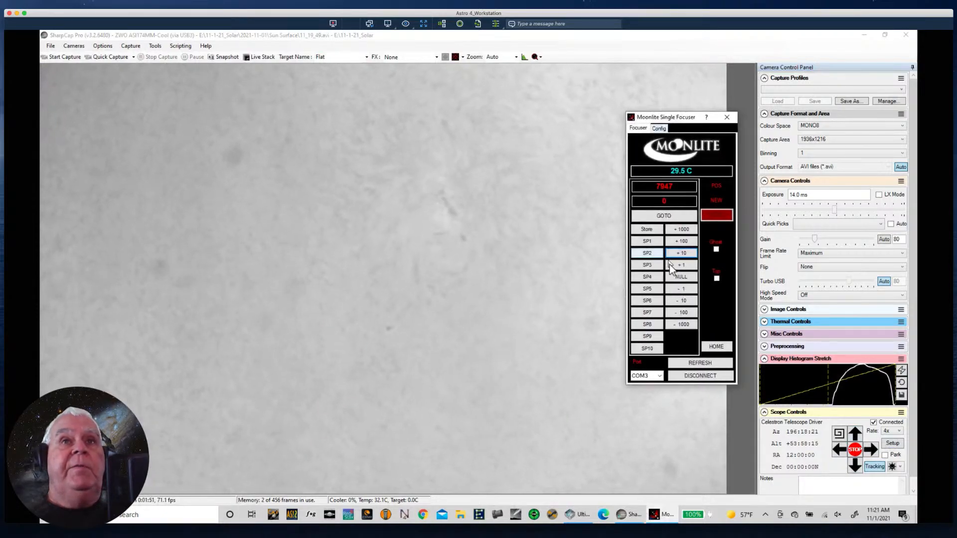
left_click(676, 230)
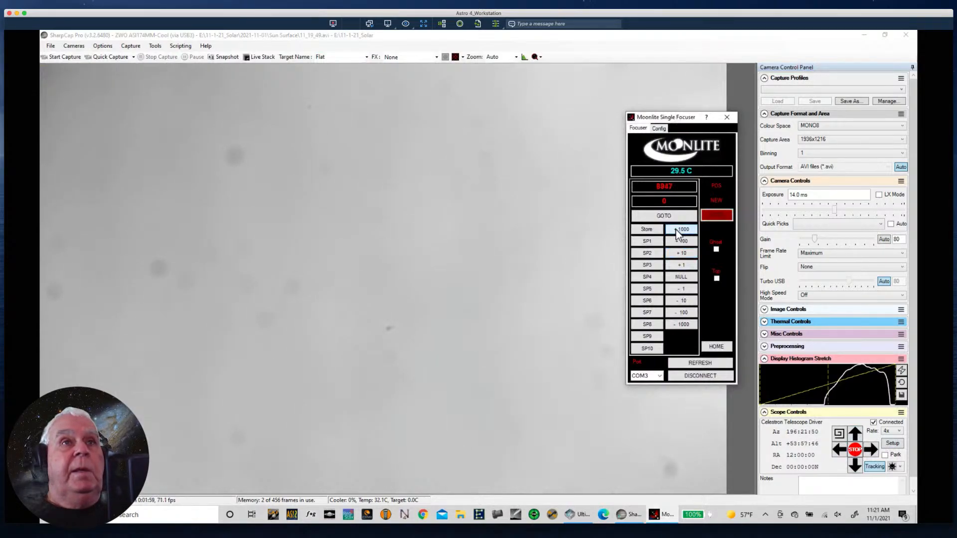
- Clear the focuser window off the image and record a quick capture of about 500 frames of the defocused surface
left_click(650, 121)
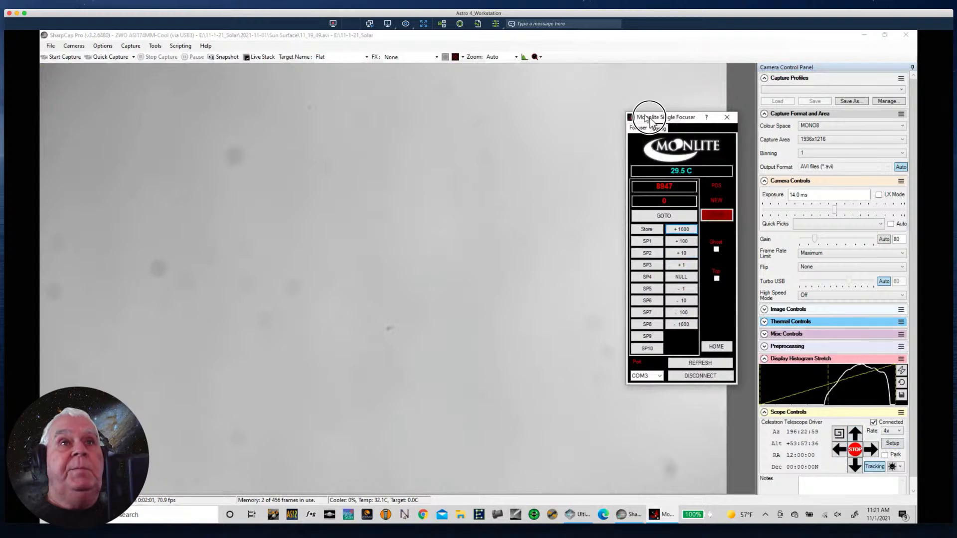
left_click_drag(650, 121, 700, 148)
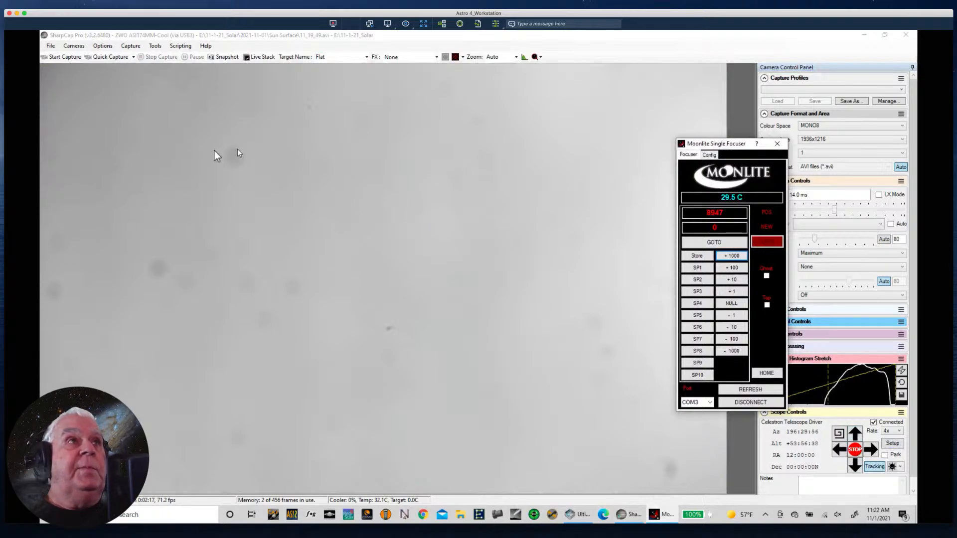
left_click(133, 57)
left_click(113, 88)
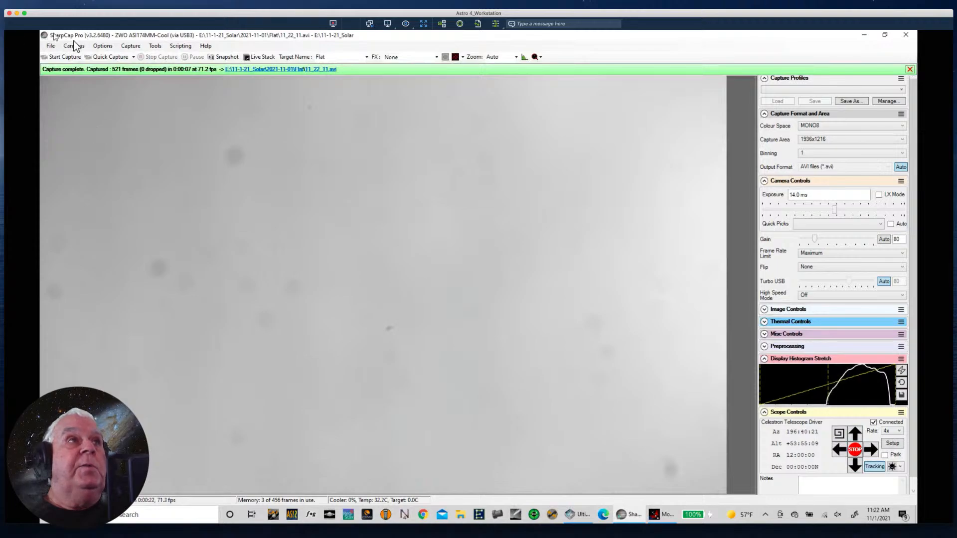
- Minimize the capture and power box windows and launch AutoStakkert!
left_click(866, 35)
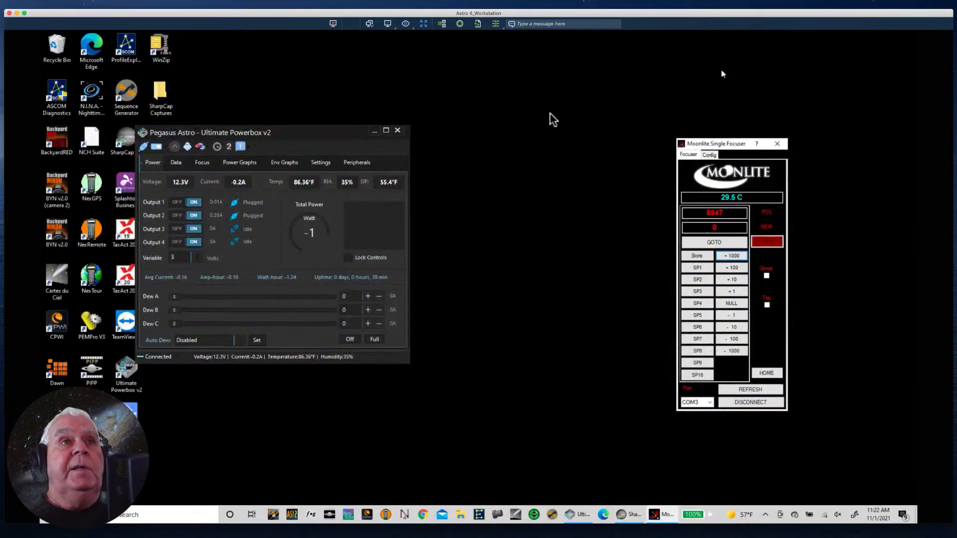
left_click(373, 132)
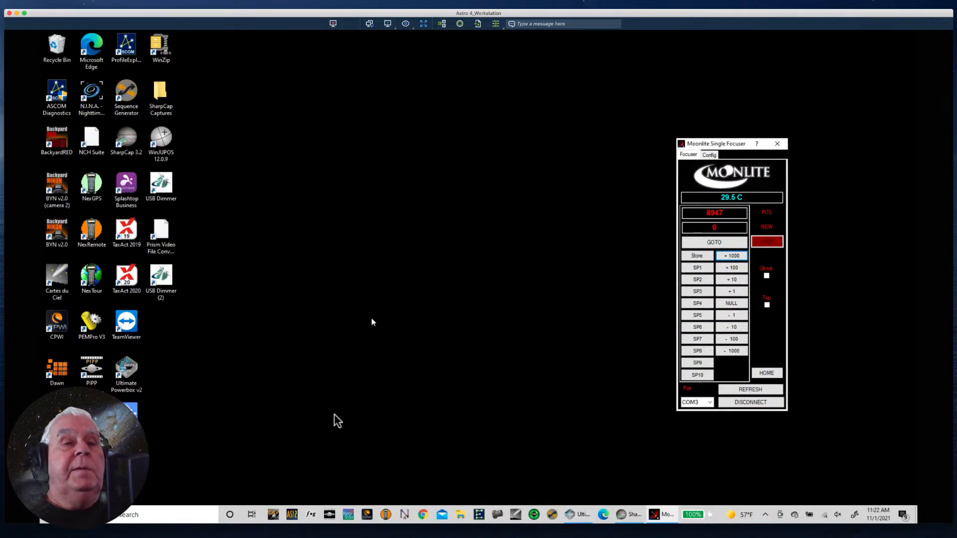
left_click(292, 516)
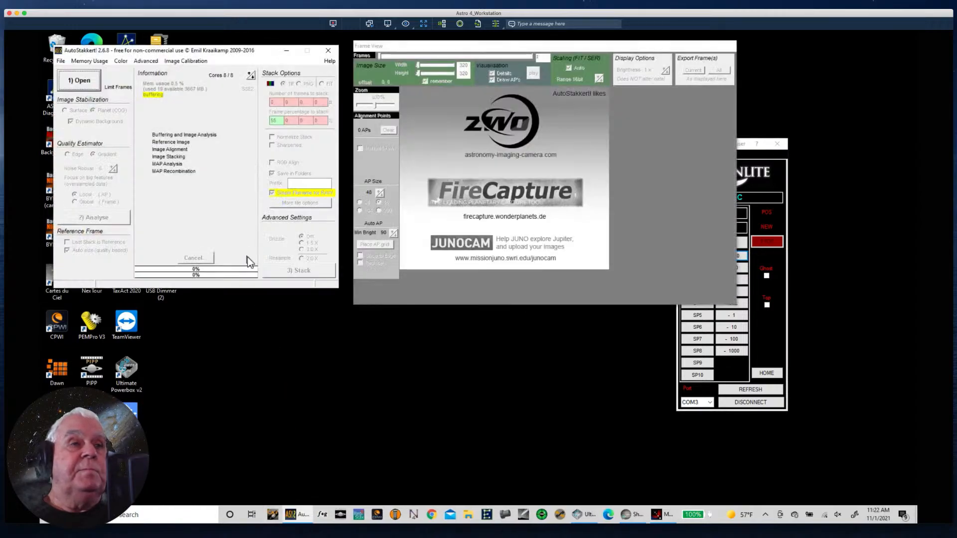
- Open the flat recording 11_22_11.avi from the folder 11-1-21_Solar, 2021-11-01, Flat on drive E
left_click(83, 86)
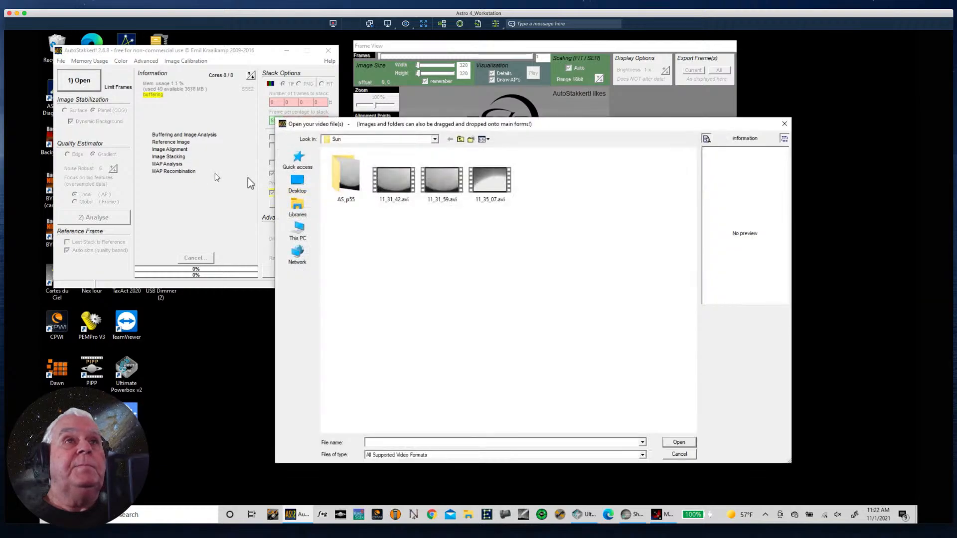
left_click(460, 140)
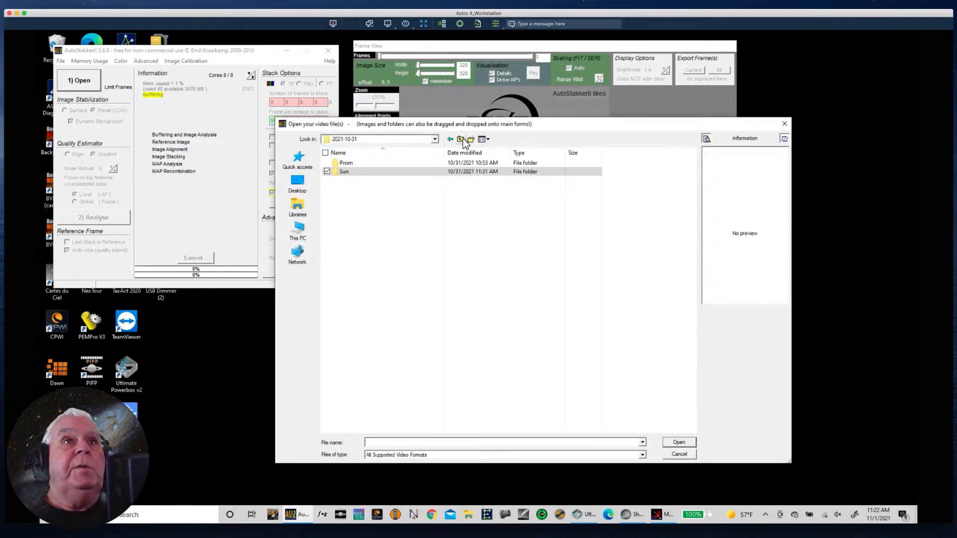
left_click(460, 140)
left_click(460, 140)
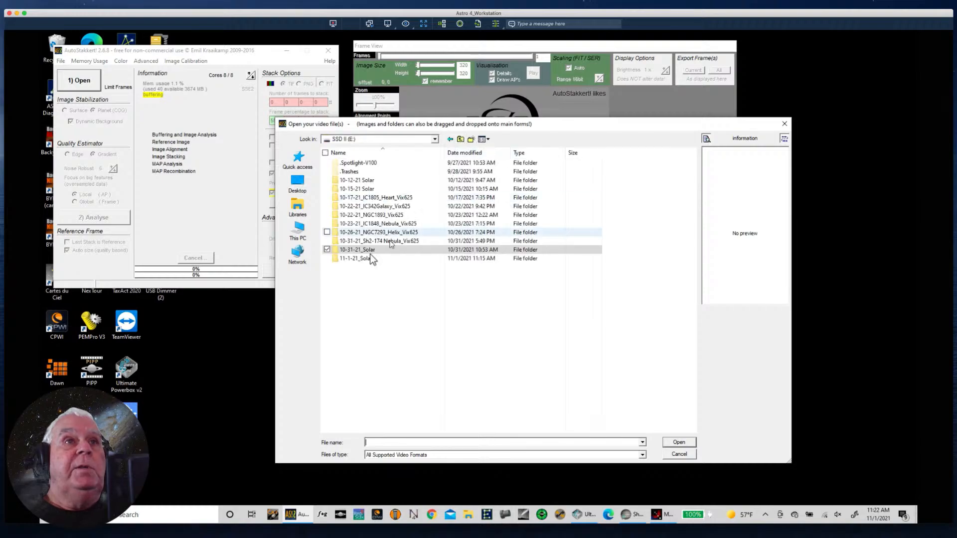
double_click(351, 260)
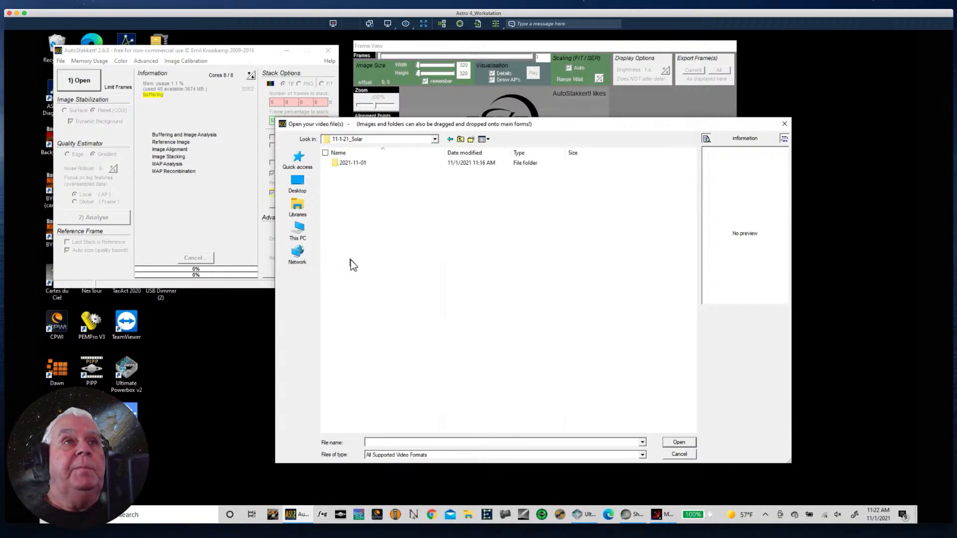
double_click(352, 164)
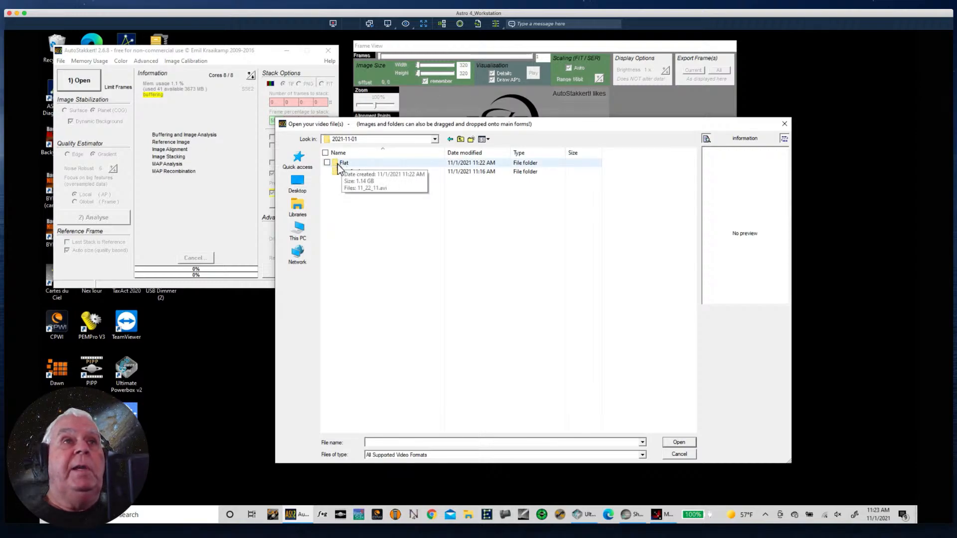
double_click(339, 165)
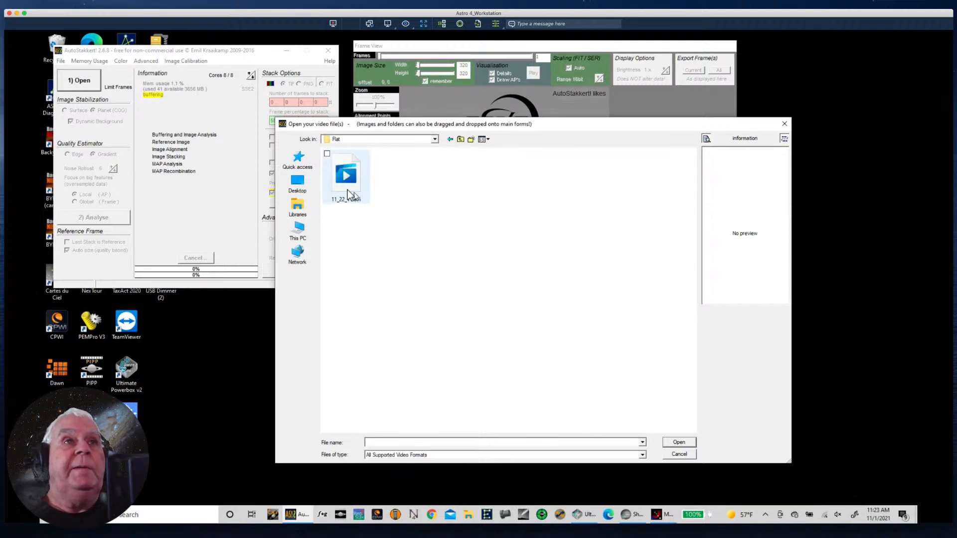
left_click(343, 181)
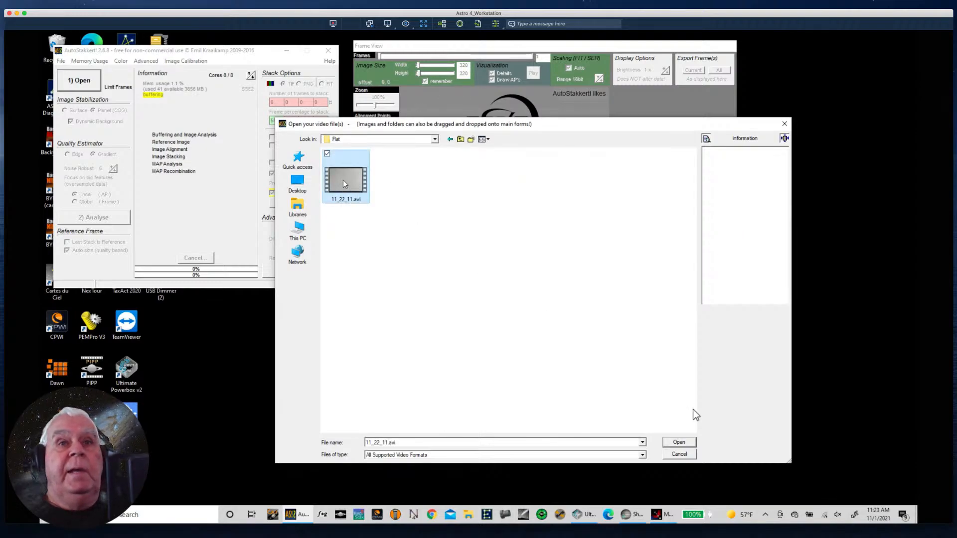
left_click(678, 443)
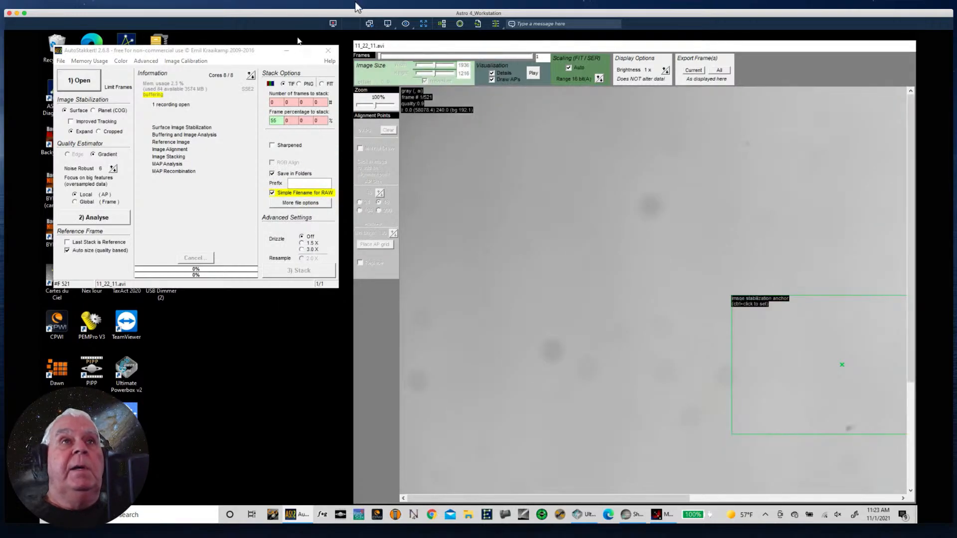
- Create a master frame from the flat recording and save it as a TIF in the Flat folder, starting its name with Master
left_click_drag(399, 46, 385, 39)
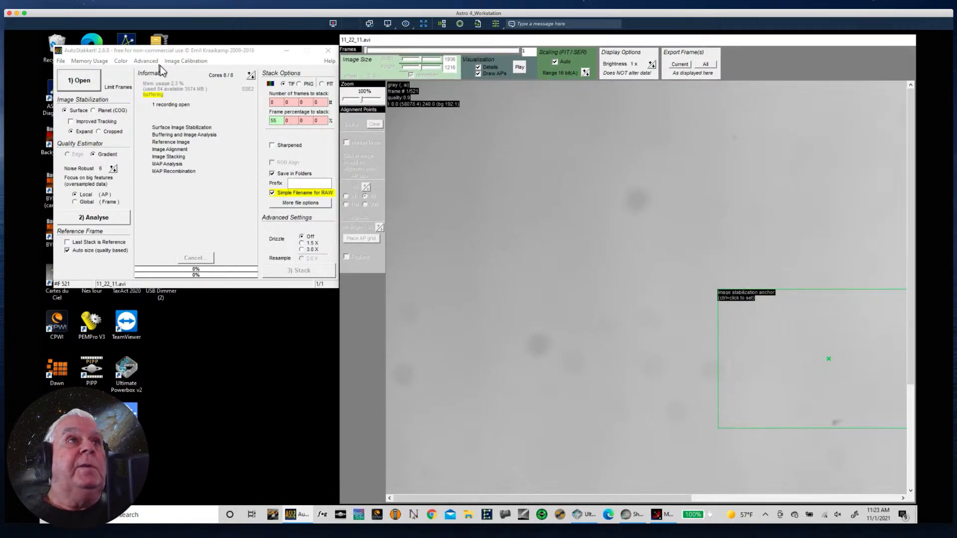
left_click(189, 61)
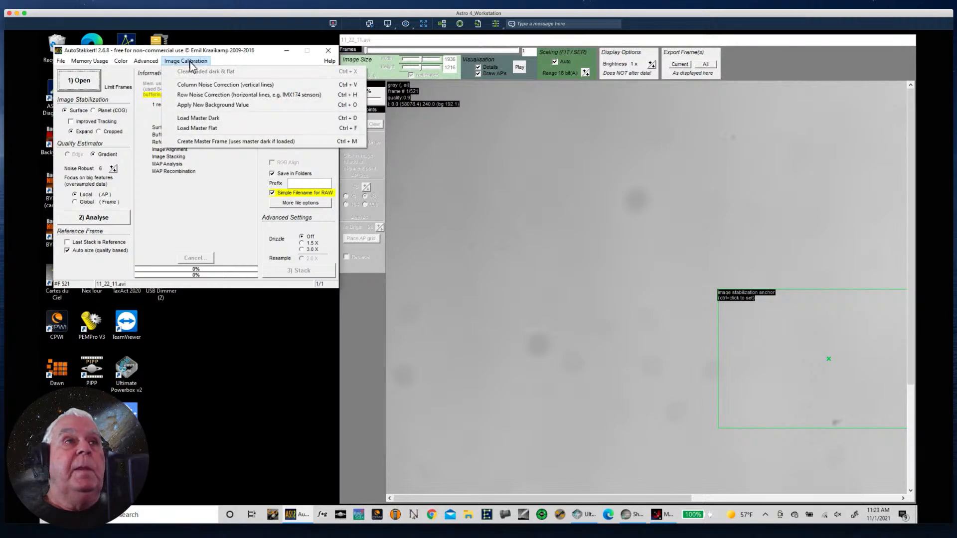
left_click(202, 141)
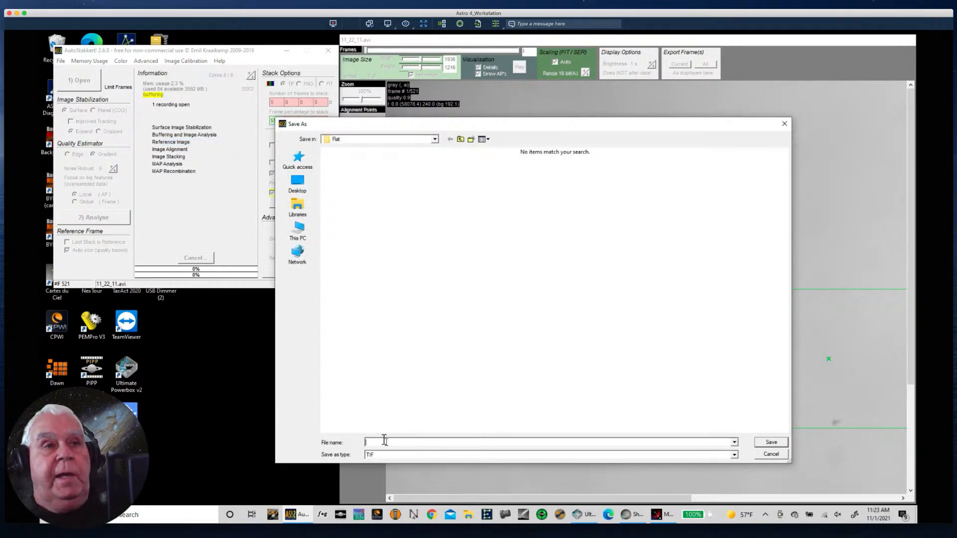
type("zM")
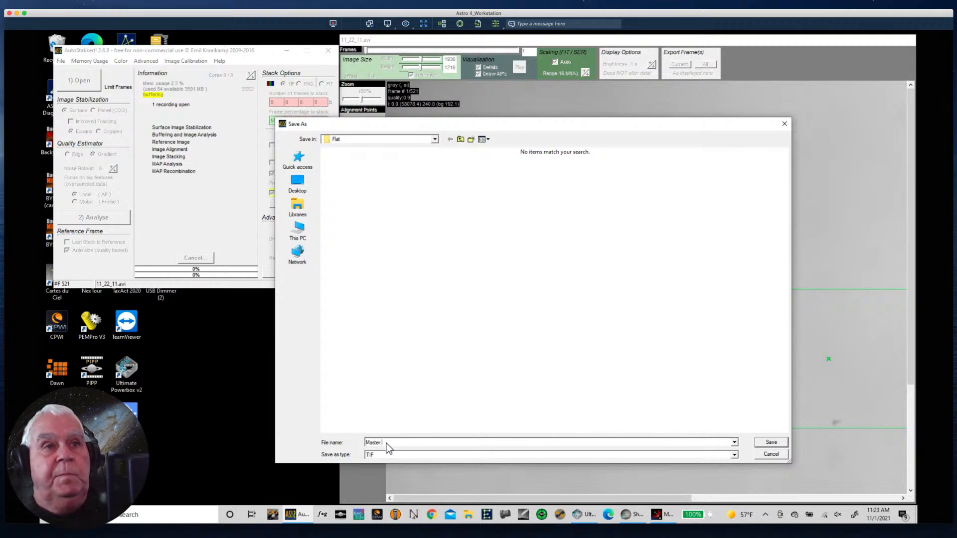
key("Return")
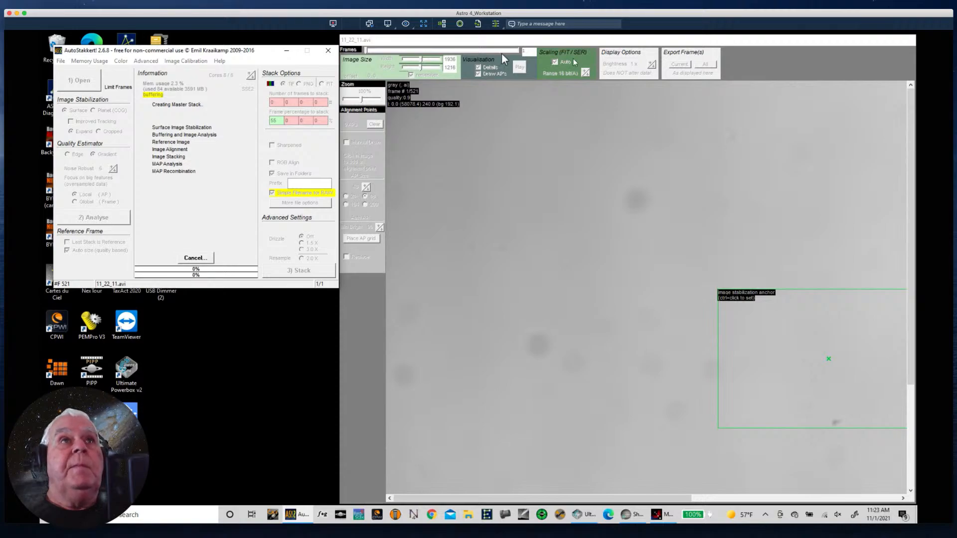
- Open the surface recording 11_16_29.avi from the Sun Surface folder inside 2021-11-01
left_click(82, 84)
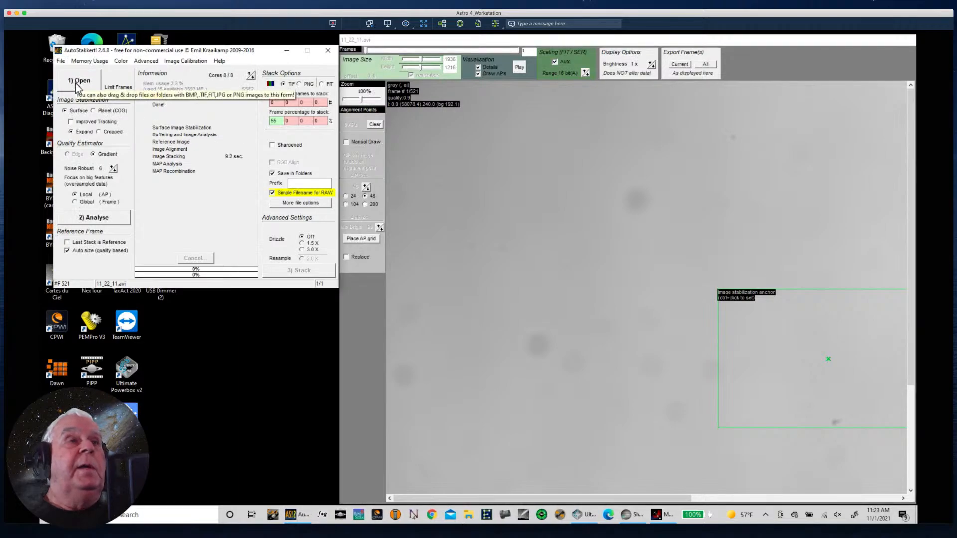
left_click(75, 84)
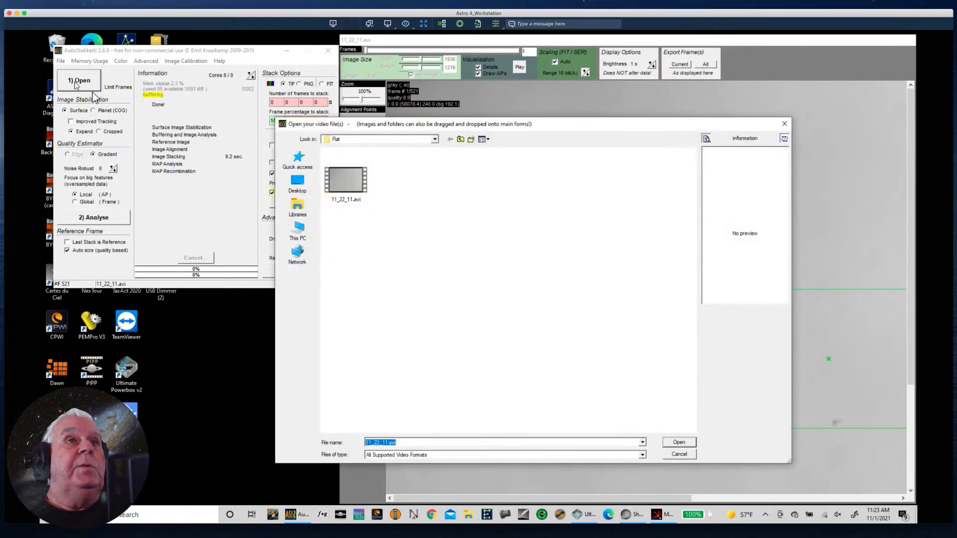
left_click(460, 139)
left_click(358, 173)
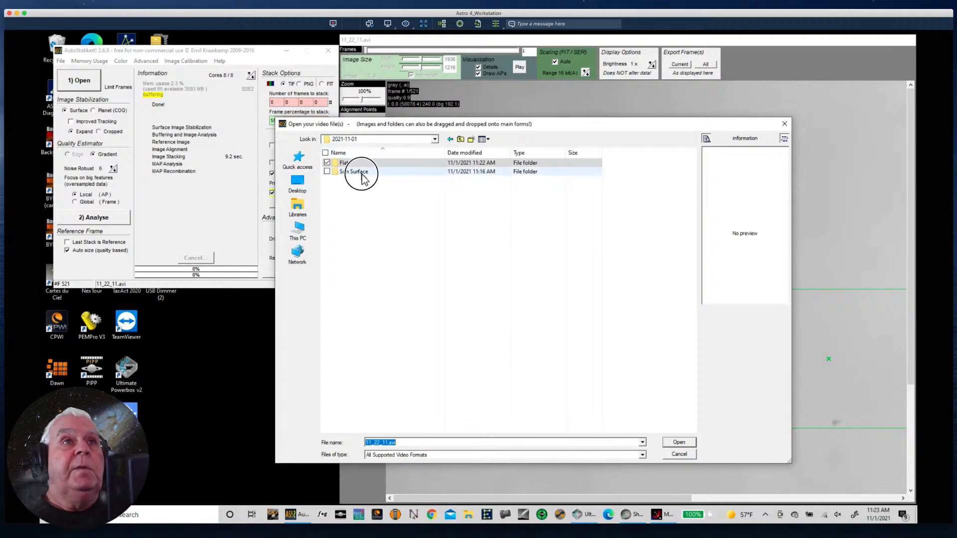
left_click(344, 173)
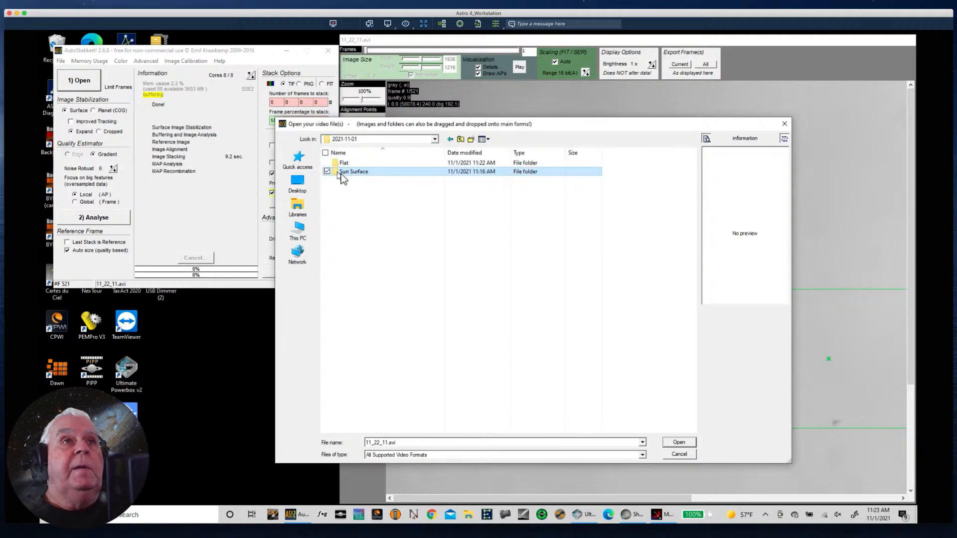
double_click(337, 172)
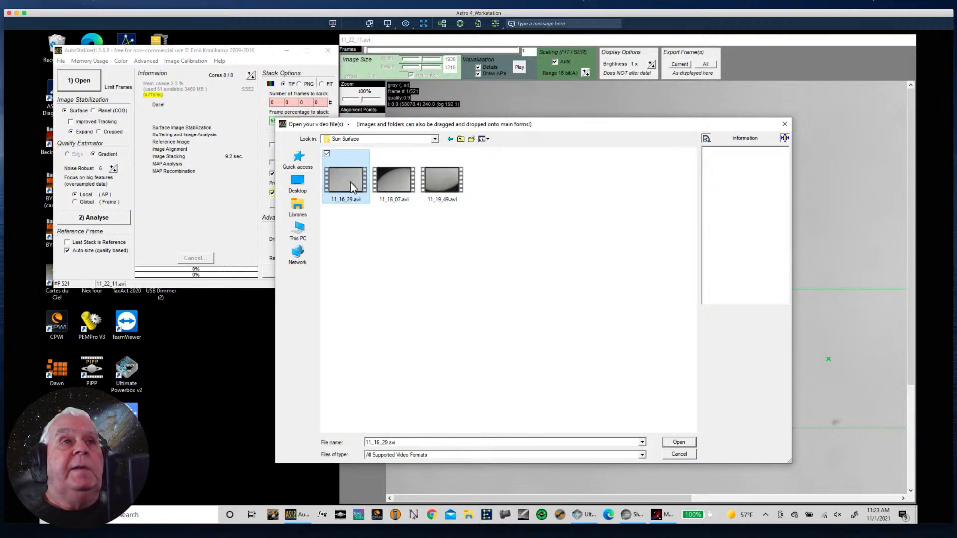
left_click(679, 443)
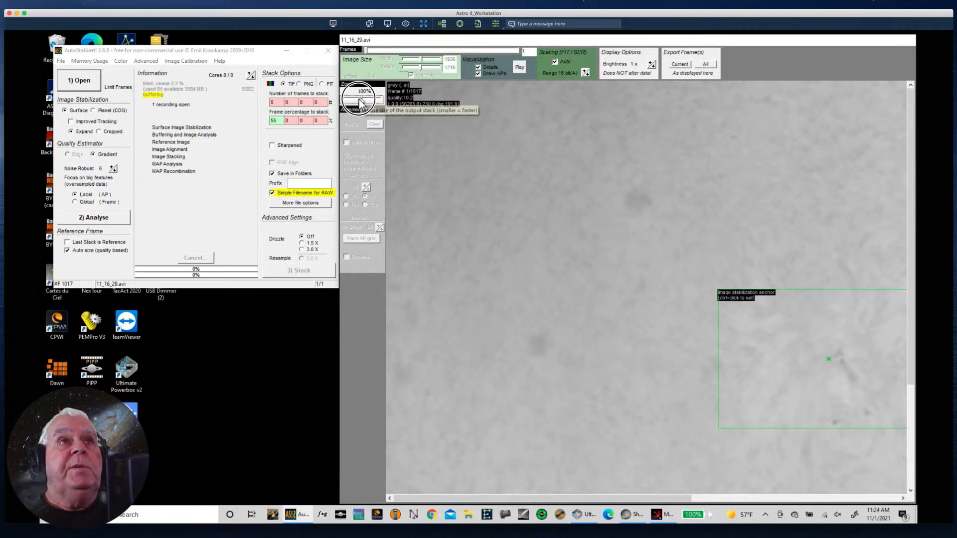
- Enable Improved Tracking for the surface stabilization and preview frame 201 of the recording at 50% zoom
left_click_drag(366, 101, 353, 100)
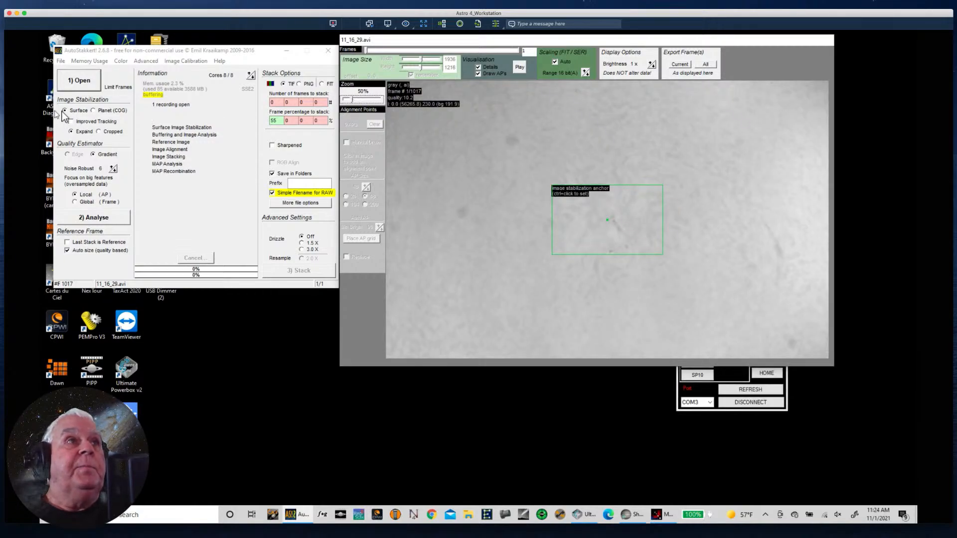
left_click(71, 123)
left_click(71, 122)
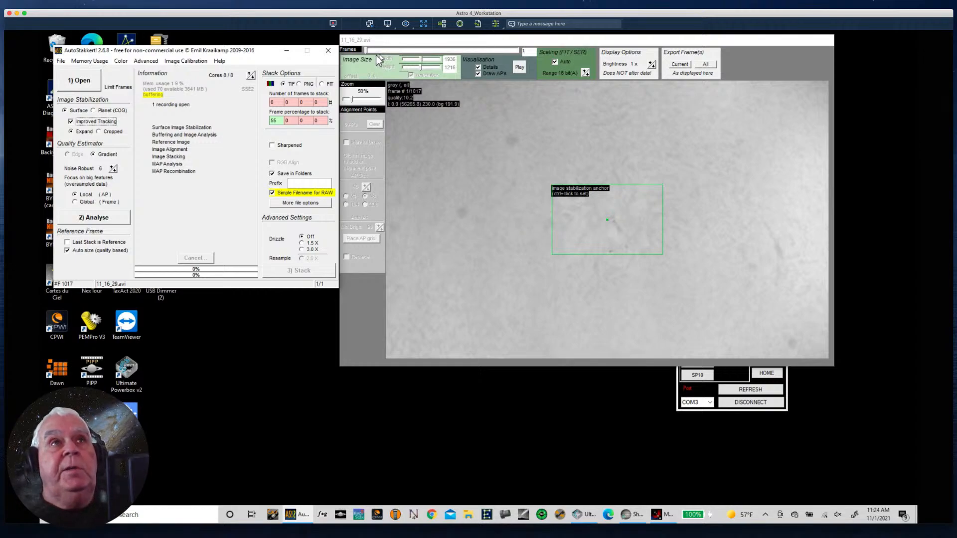
left_click_drag(366, 50, 398, 49)
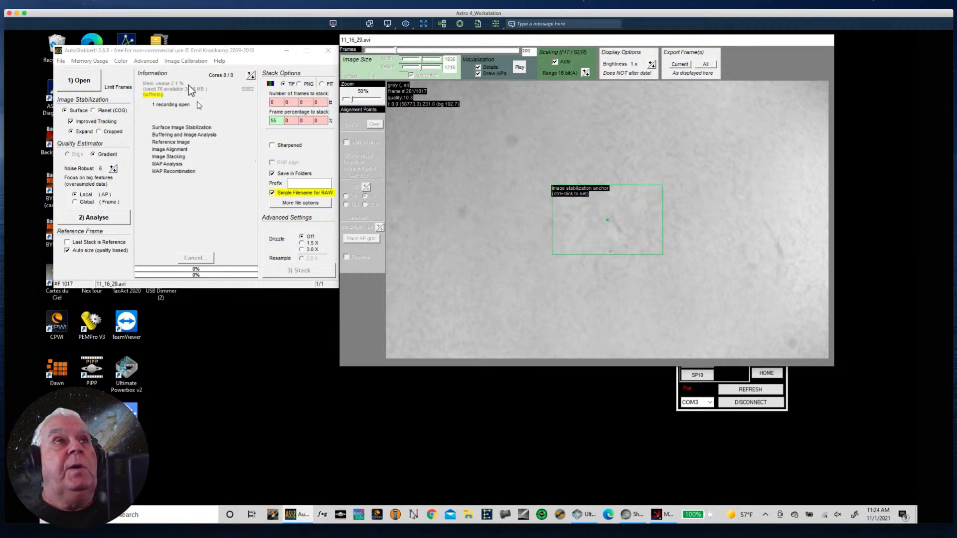
- Load Master Flat.tif from the Flat folder as the master flat for the recording
left_click(184, 61)
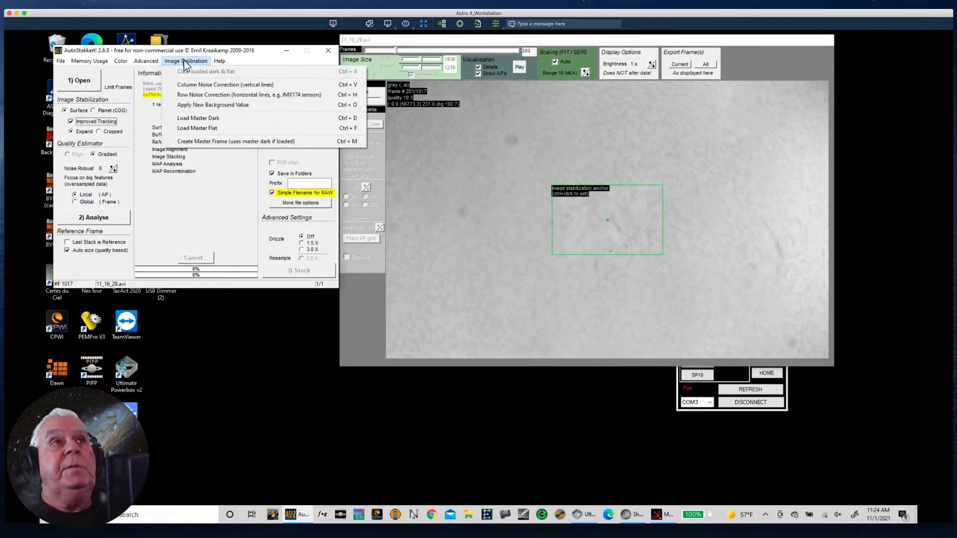
left_click(188, 128)
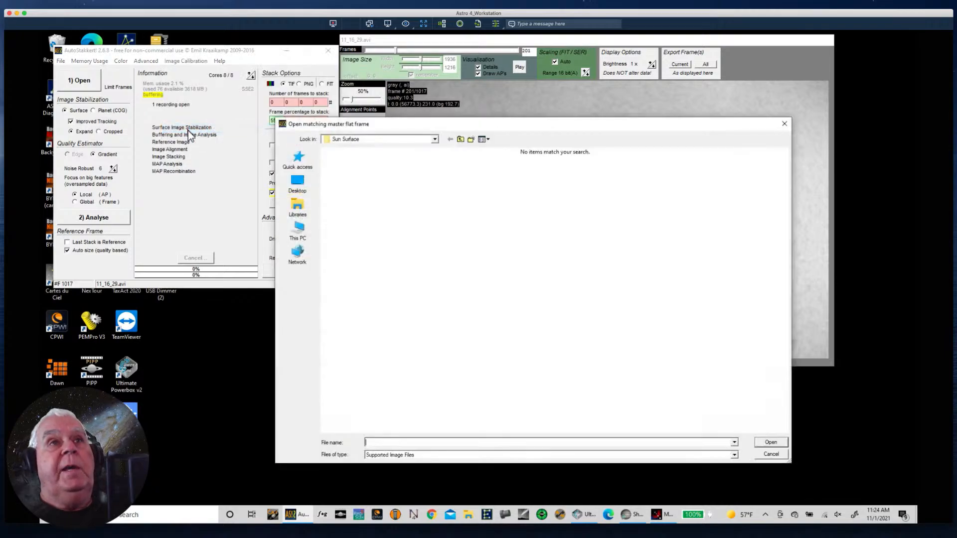
left_click(461, 139)
left_click(345, 163)
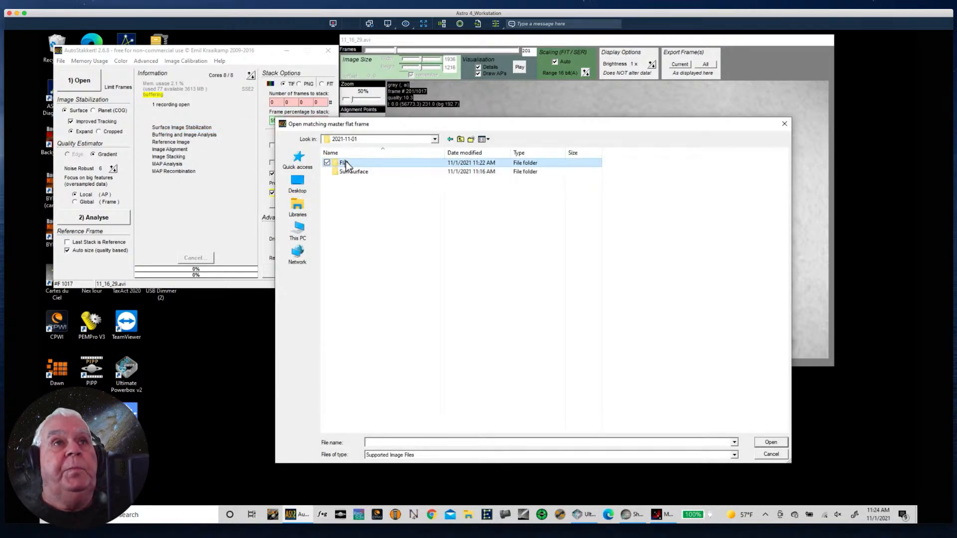
double_click(346, 163)
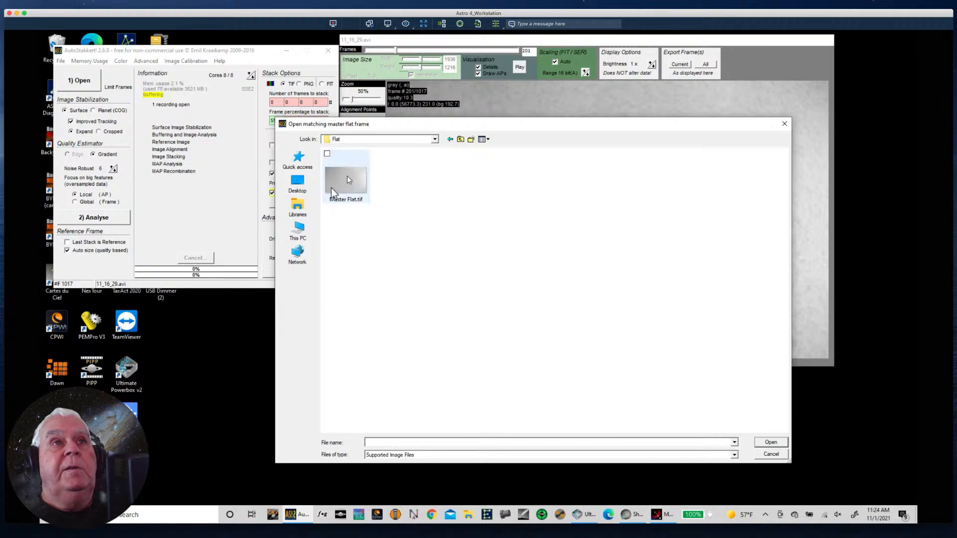
left_click(345, 185)
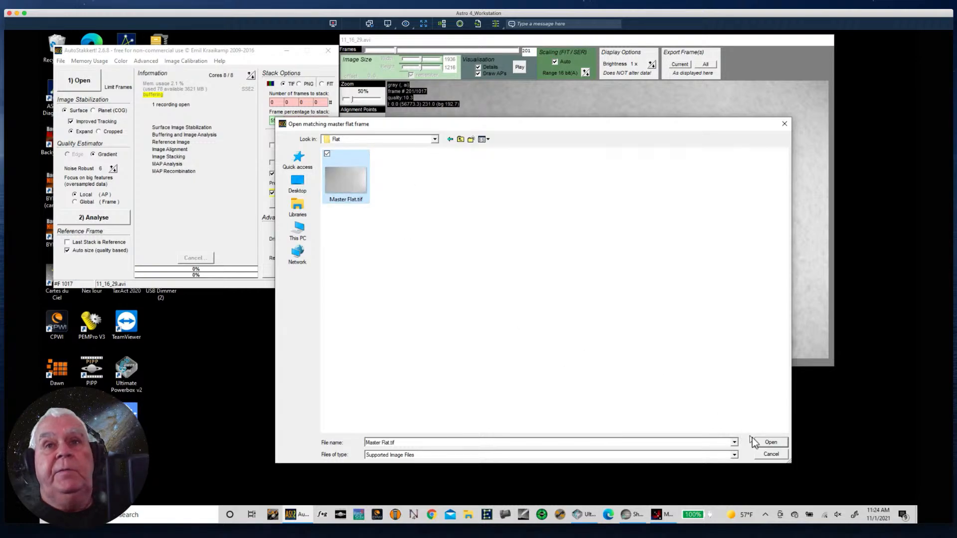
left_click(769, 442)
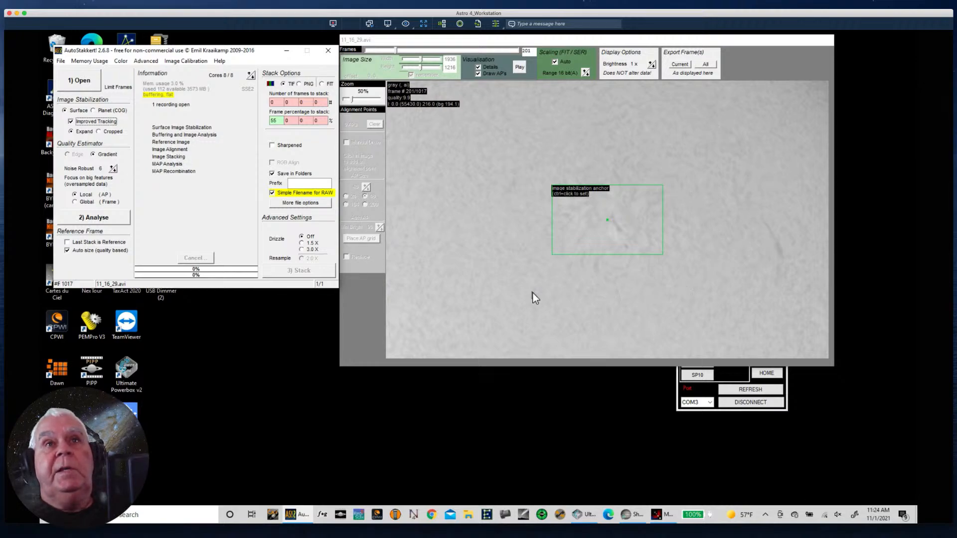
- Analyse the surface recording and set the first frame percentage to stack to 30
left_click(80, 218)
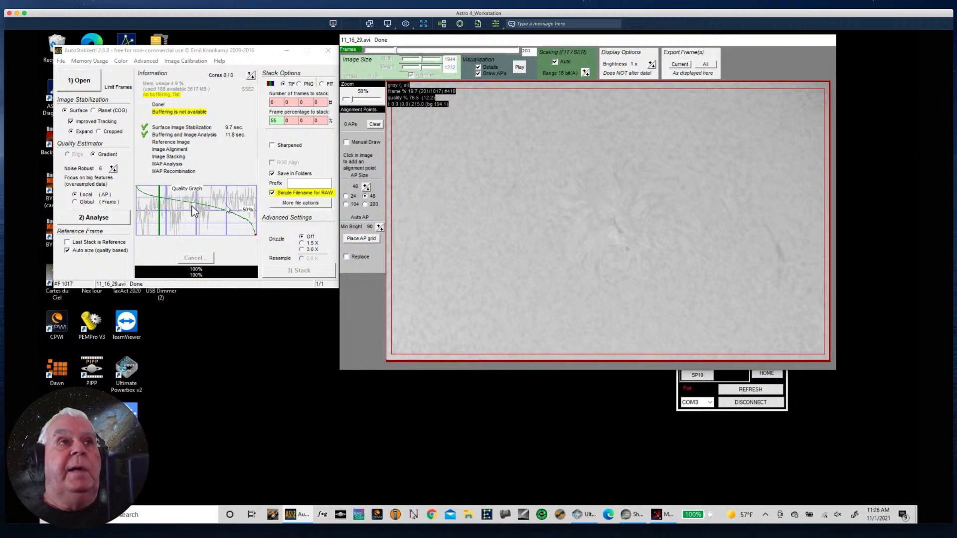
left_click(281, 120)
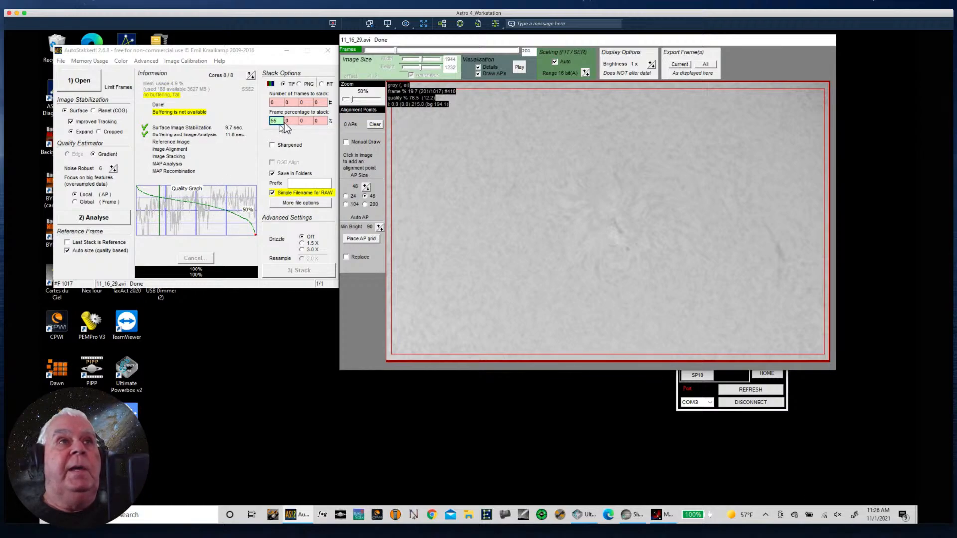
double_click(281, 120)
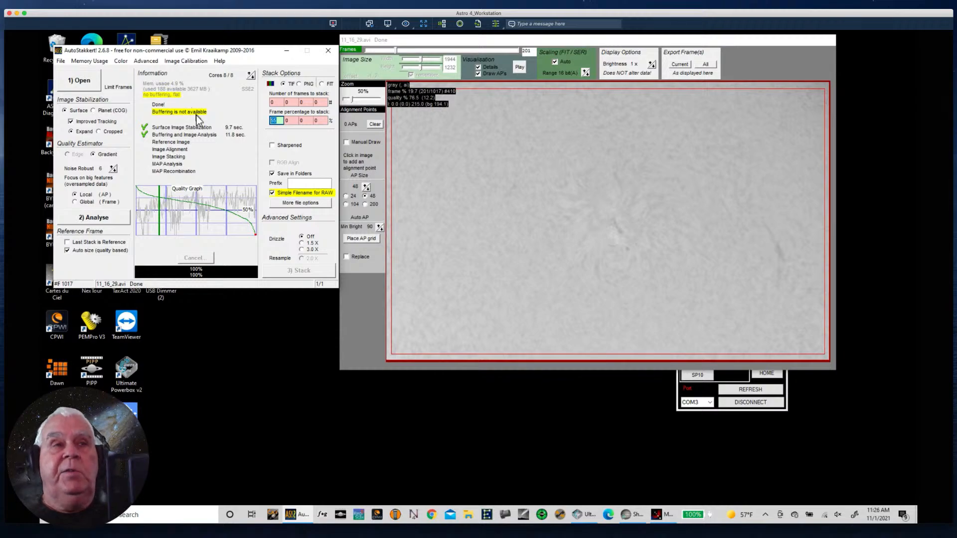
type("300")
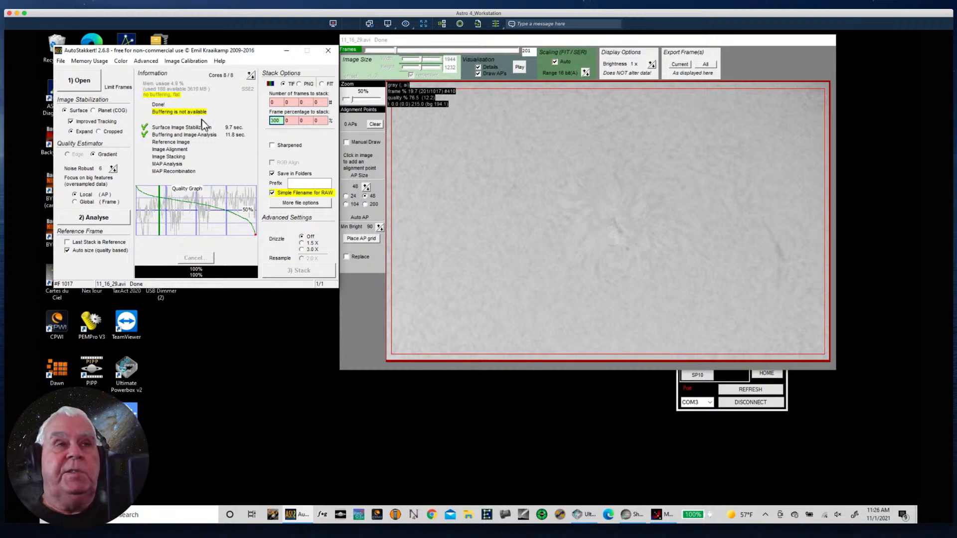
key("BackSpace")
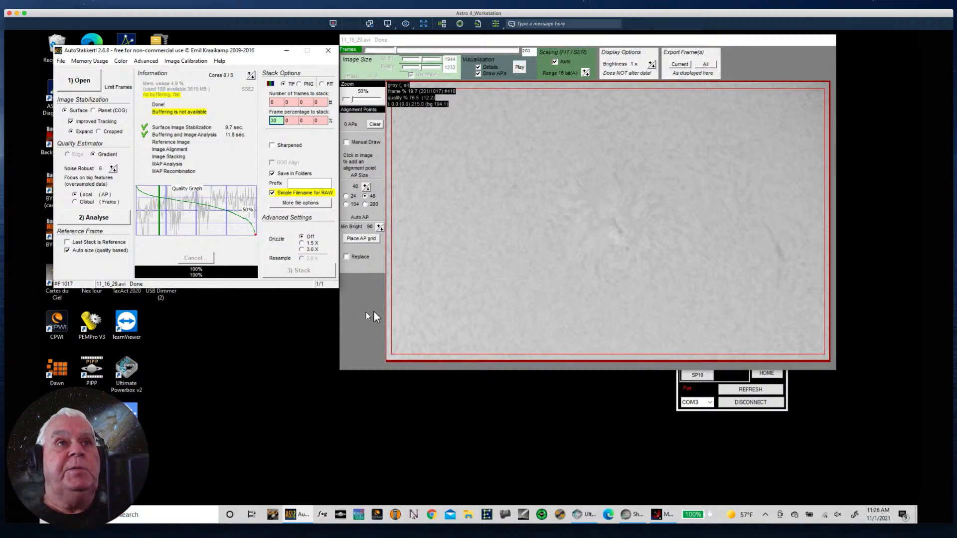
- Place an alignment point grid, replace it with one of AP size 104, and start stacking the recording
left_click(367, 238)
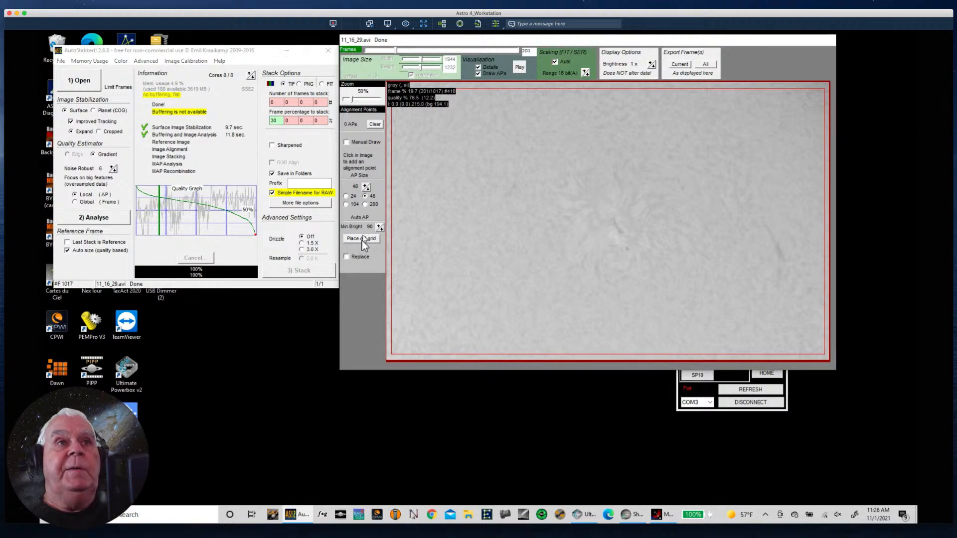
left_click(362, 239)
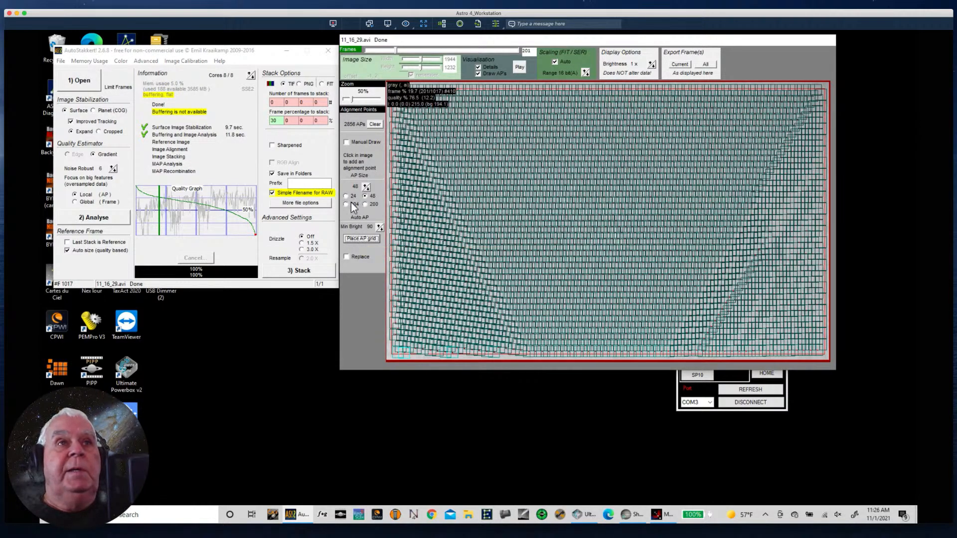
left_click(347, 204)
left_click(355, 239)
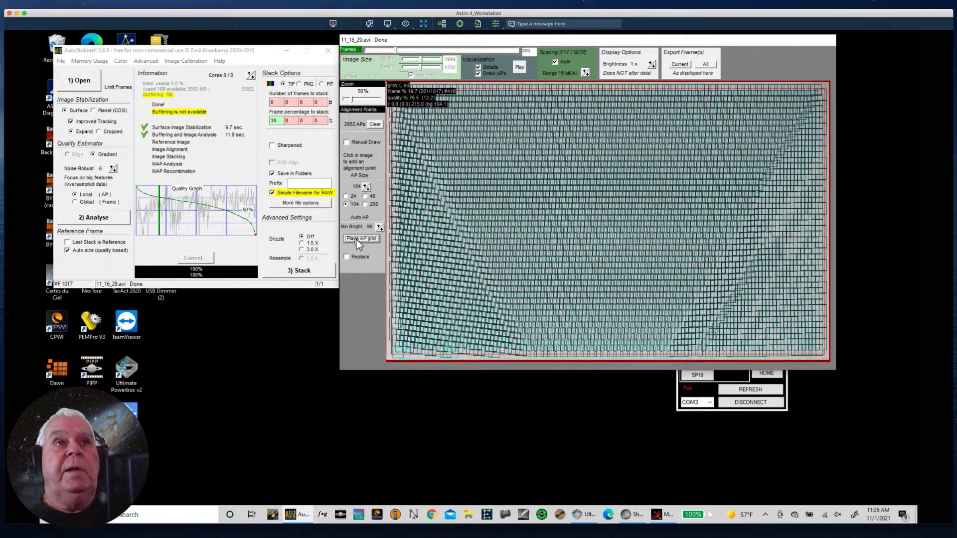
left_click(374, 124)
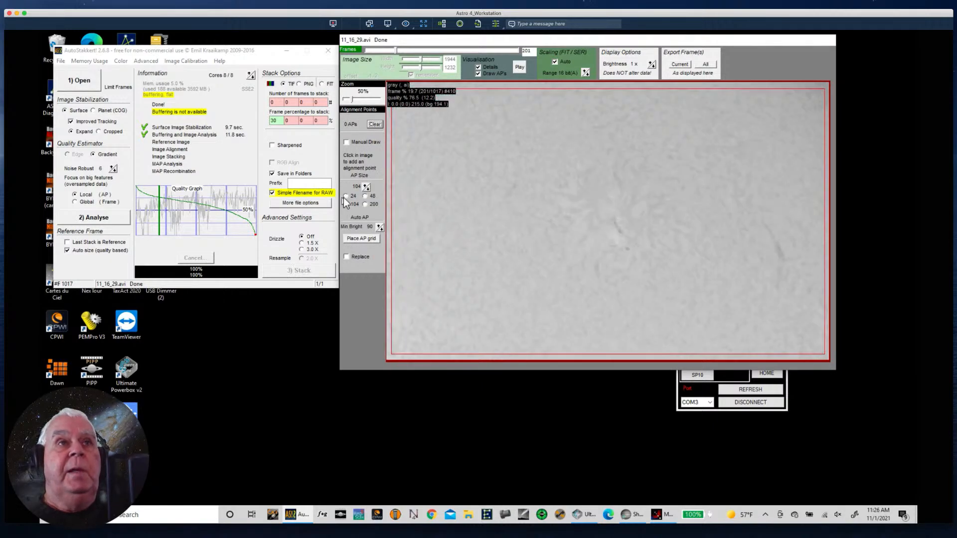
left_click(359, 240)
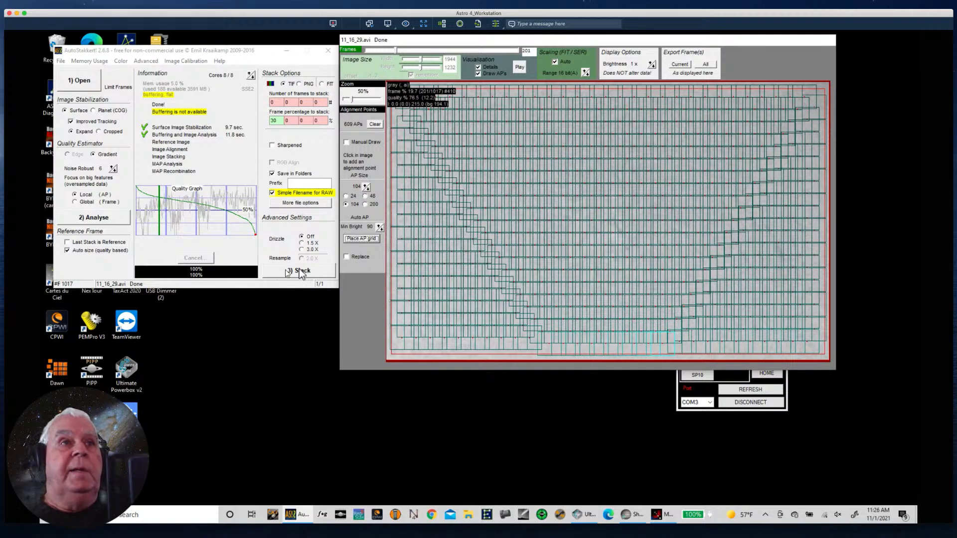
left_click(299, 271)
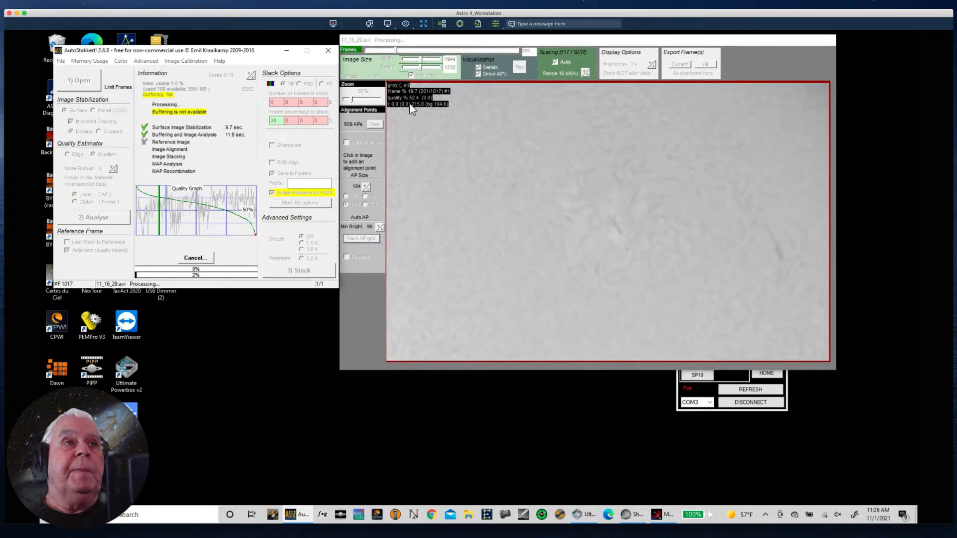
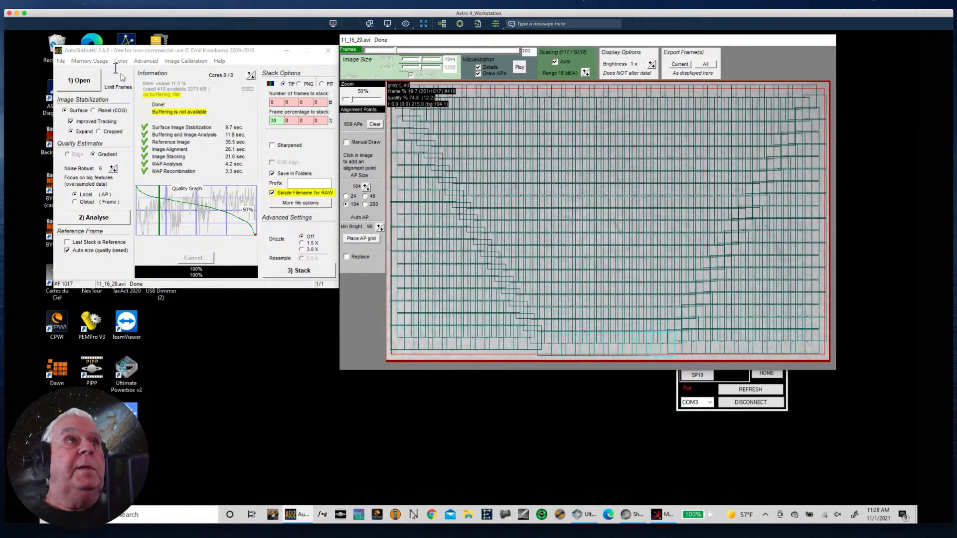
- Exit AutoStakkert! and switch to RegiStax 6
left_click(61, 62)
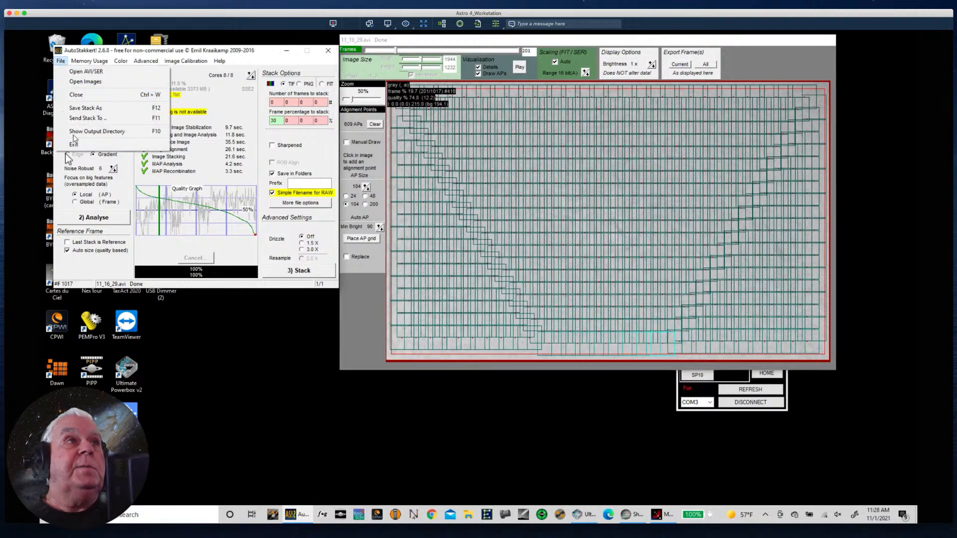
left_click(73, 145)
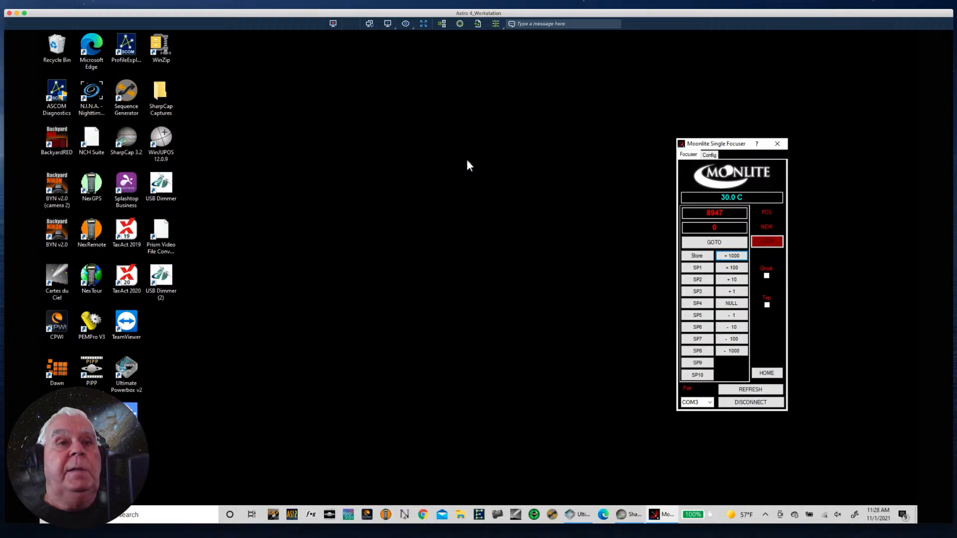
left_click(348, 514)
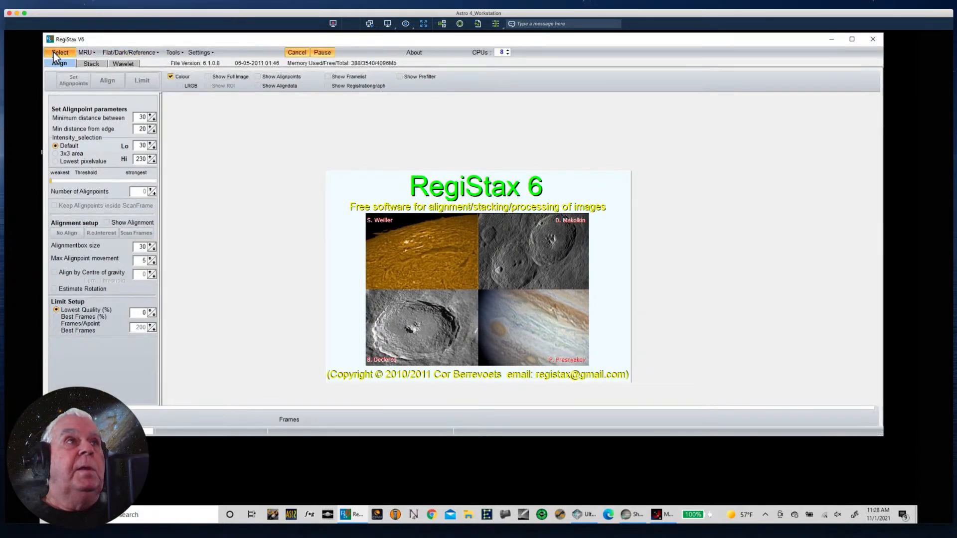
- Browse for an image to open and go to the Sun Surface folder under 11-1-21_Solar\2021-11-01 on the SSD II drive
left_click(56, 53)
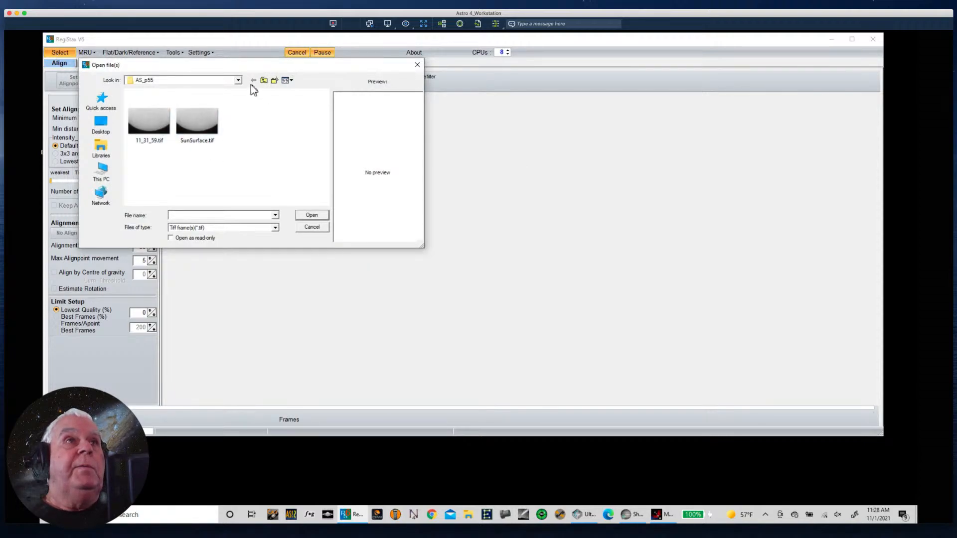
left_click(264, 81)
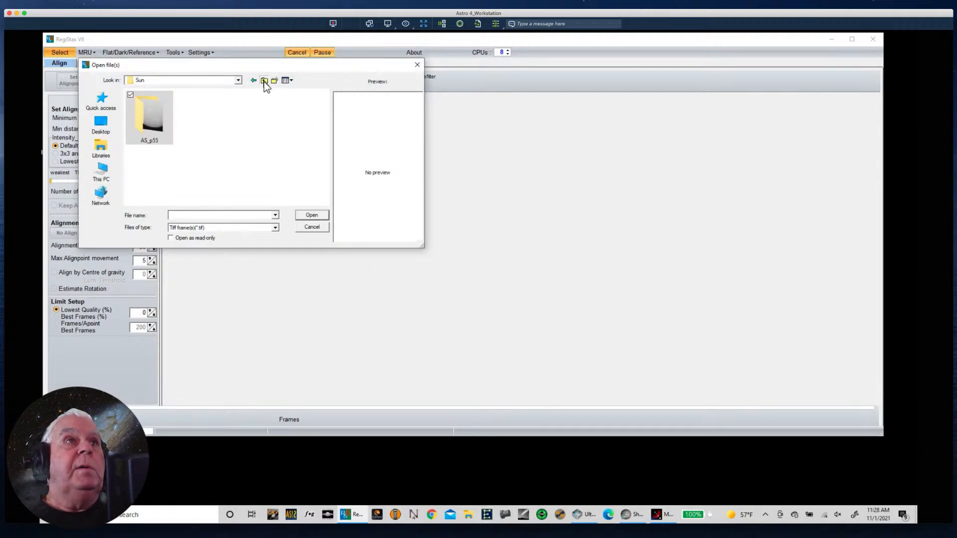
left_click(264, 81)
left_click(263, 81)
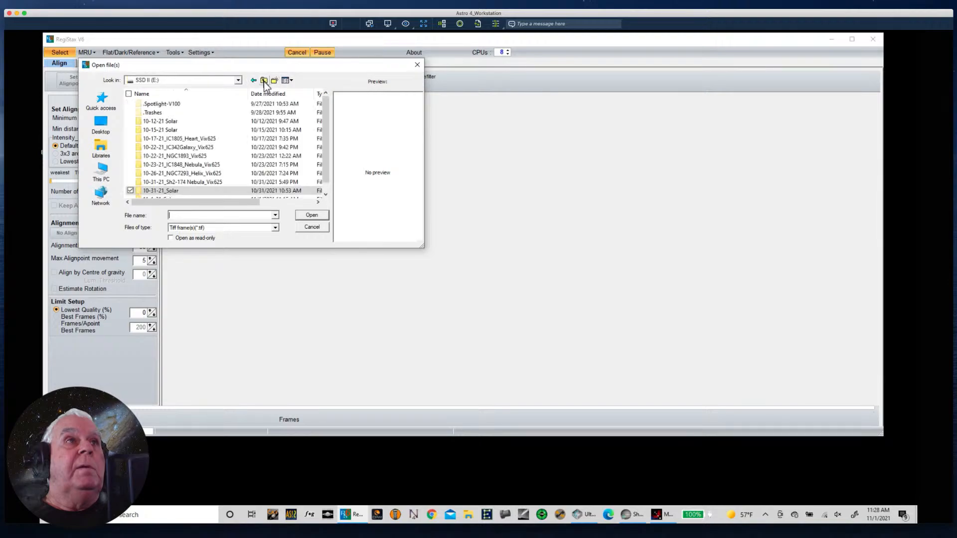
left_click_drag(324, 175, 323, 187)
double_click(158, 191)
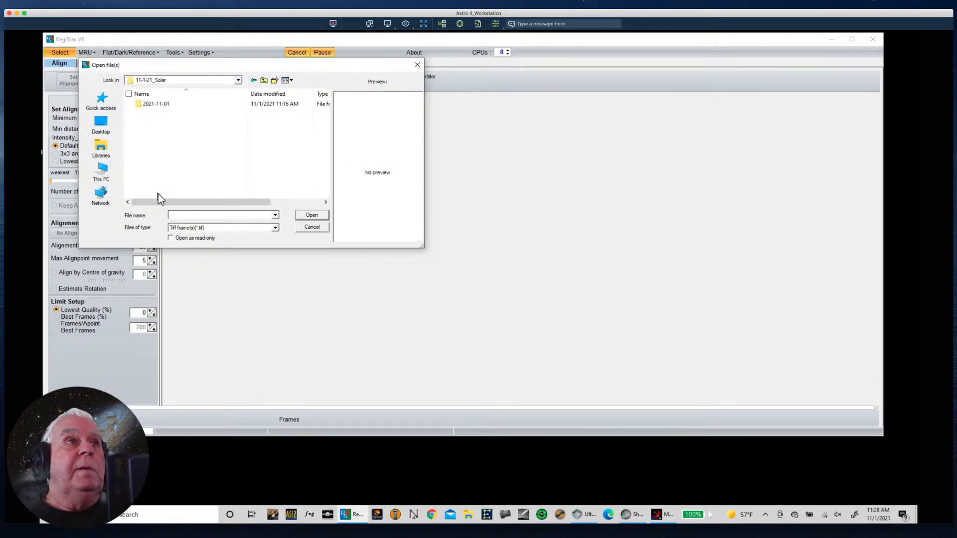
double_click(150, 104)
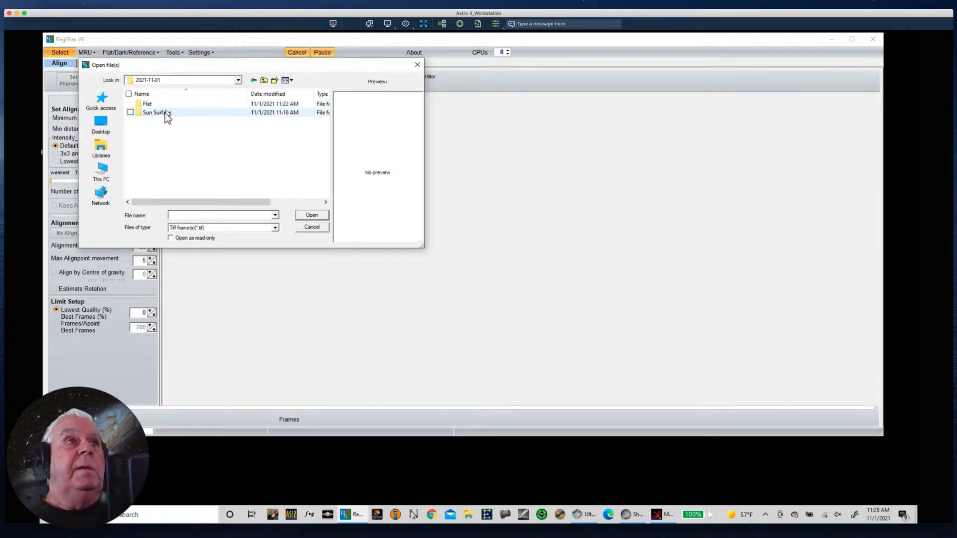
double_click(159, 113)
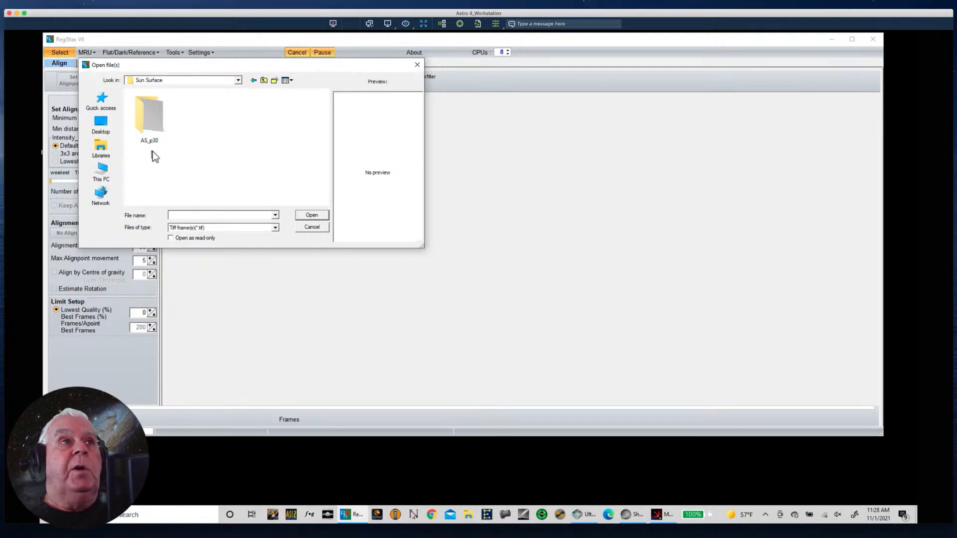
- Open the stacked image 11_16_29.tif from the AS_p30 folder and show the full image
left_click(153, 121)
double_click(154, 119)
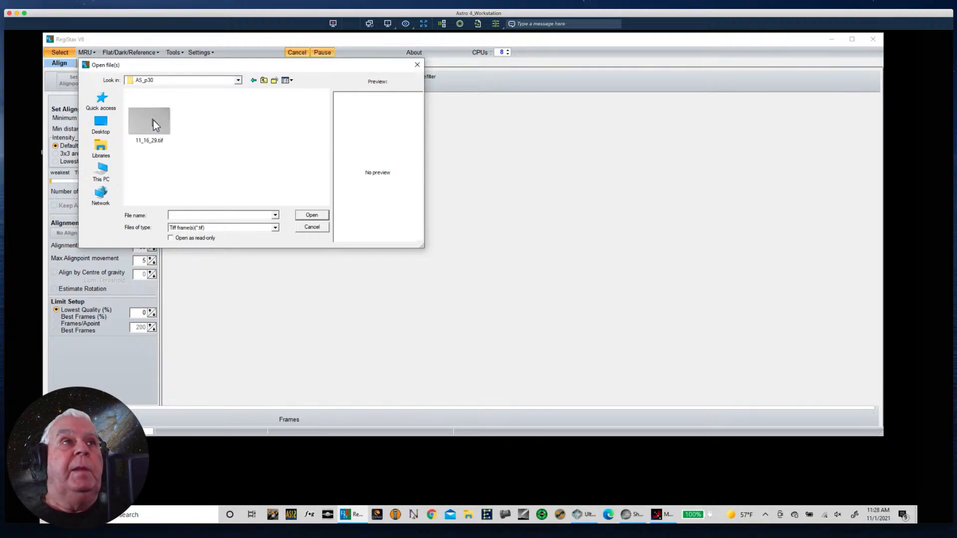
left_click(153, 120)
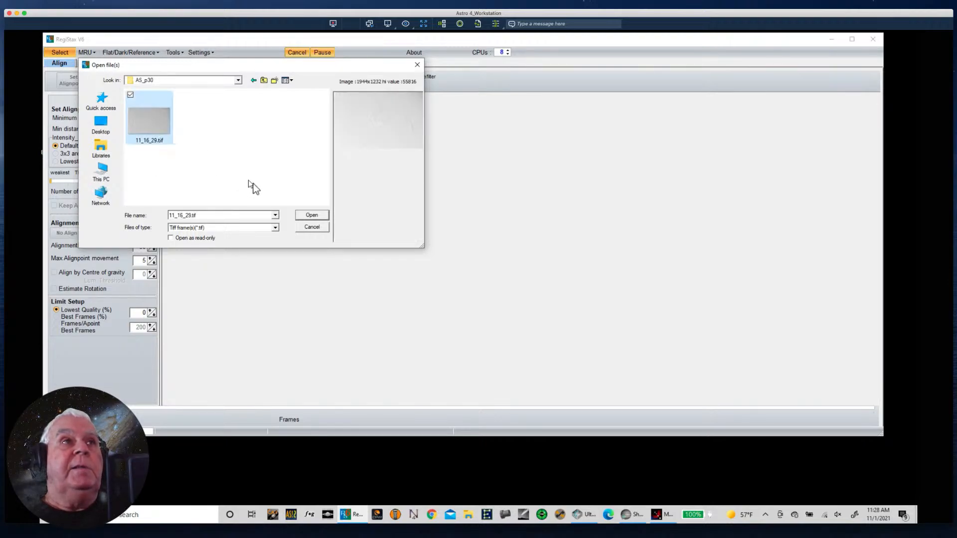
left_click(318, 218)
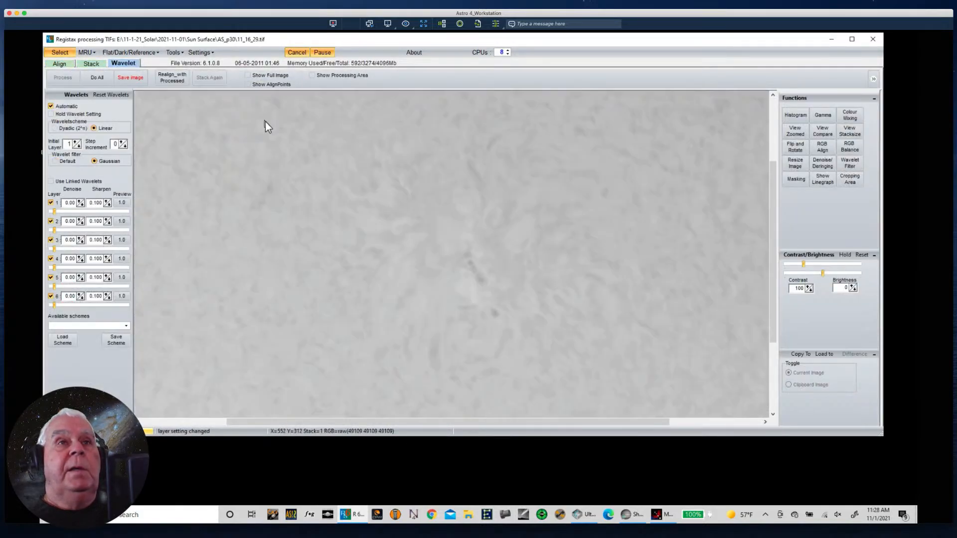
left_click(248, 76)
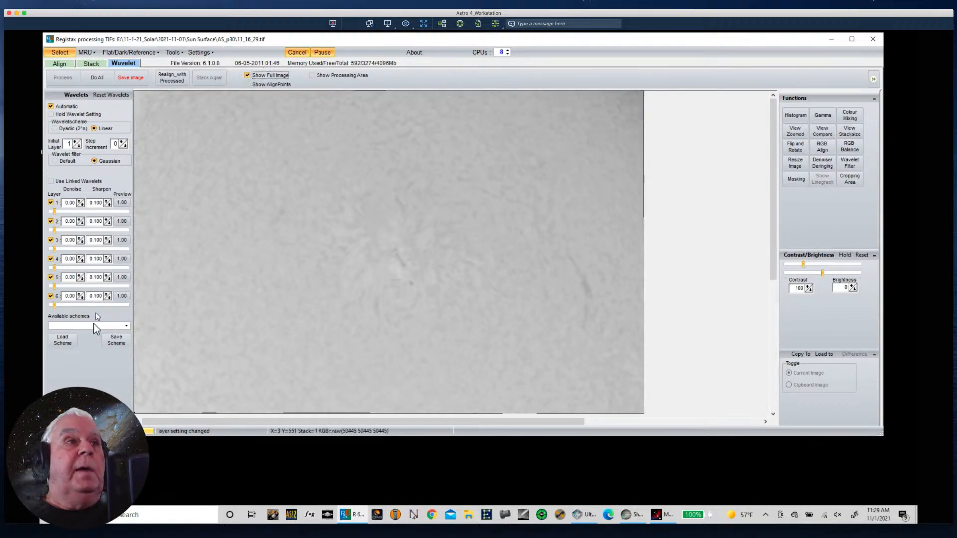
left_click(64, 341)
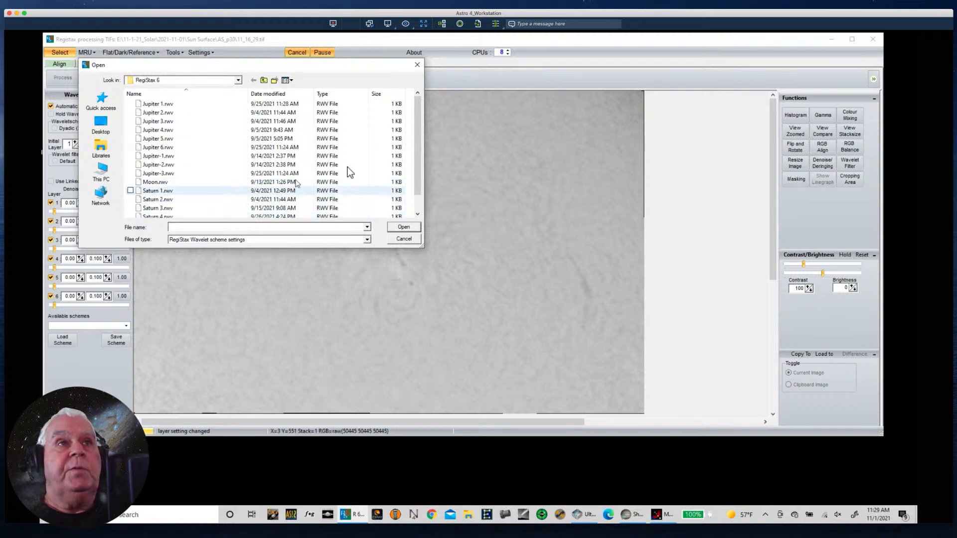
scroll(409, 181, "down", 1)
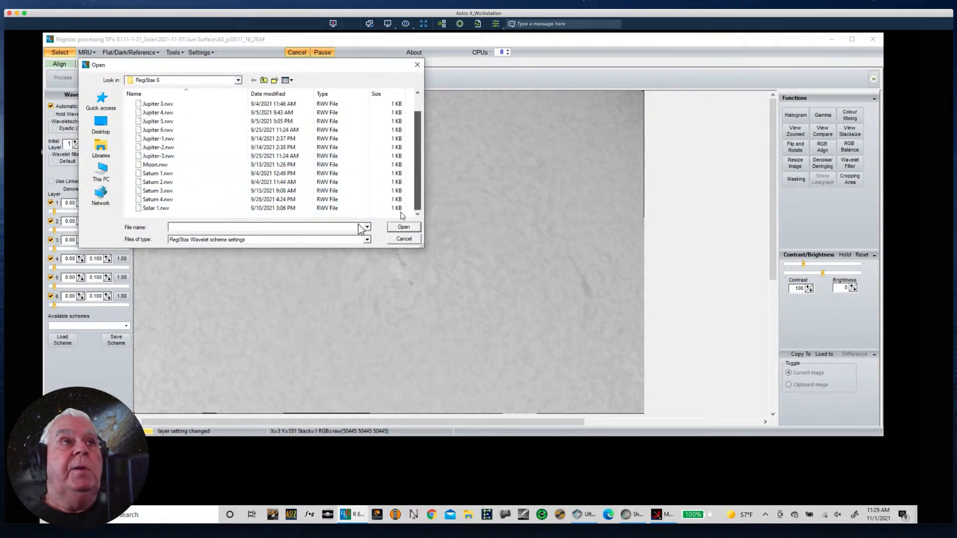
left_click(404, 240)
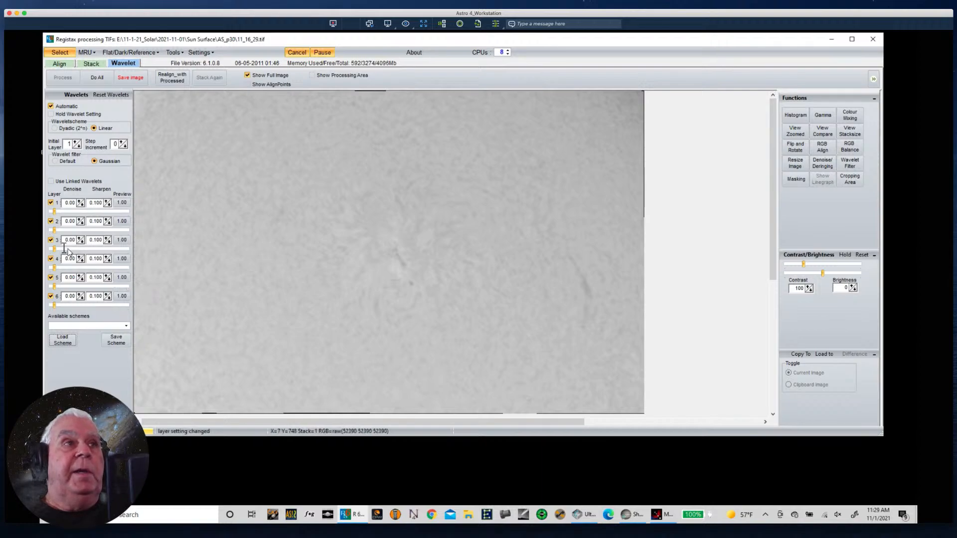
- Raise wavelet layer 3 to about 12.8, turn on the align points display, and place the processing area on the central active region
left_click_drag(54, 249, 63, 249)
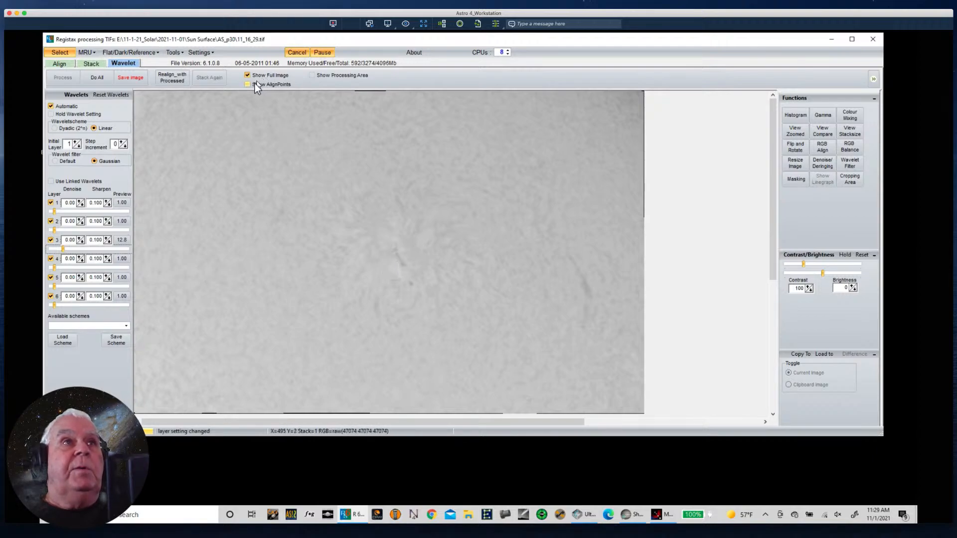
left_click(248, 85)
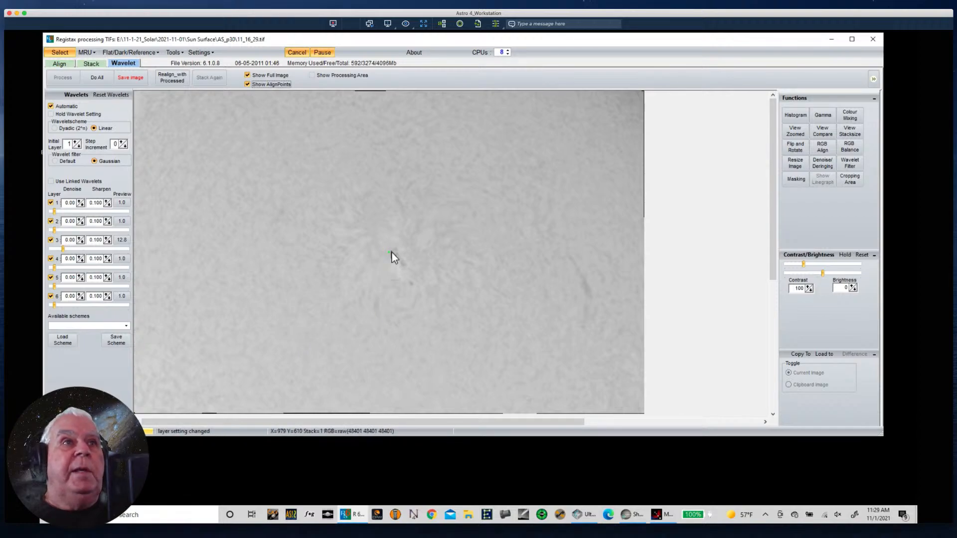
left_click(385, 273)
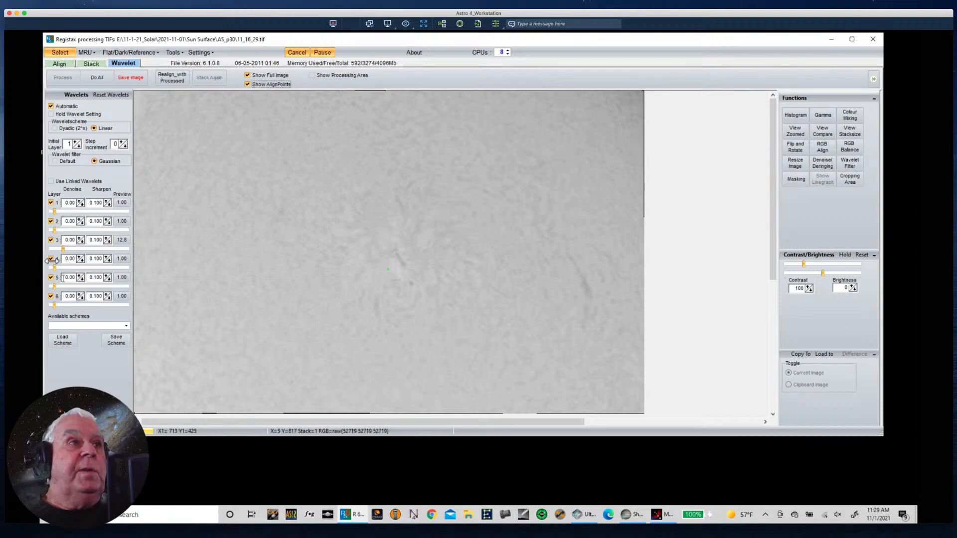
- Raise the wavelet layers to about 8.5 for layers 1 and 4, 7.9 for layer 2, 9.7 for layer 5 and 6.1 for layer 6
left_click_drag(54, 230, 59, 229)
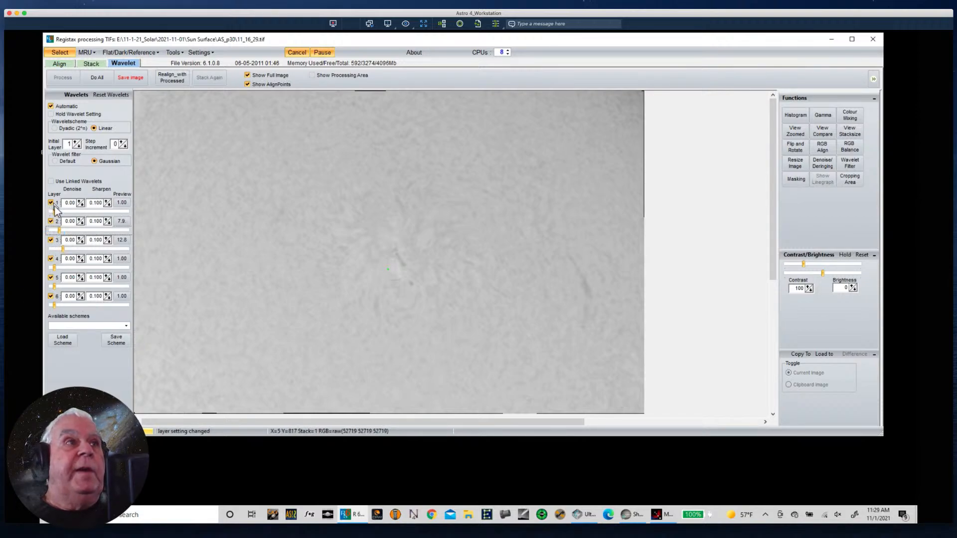
left_click_drag(53, 212, 59, 212)
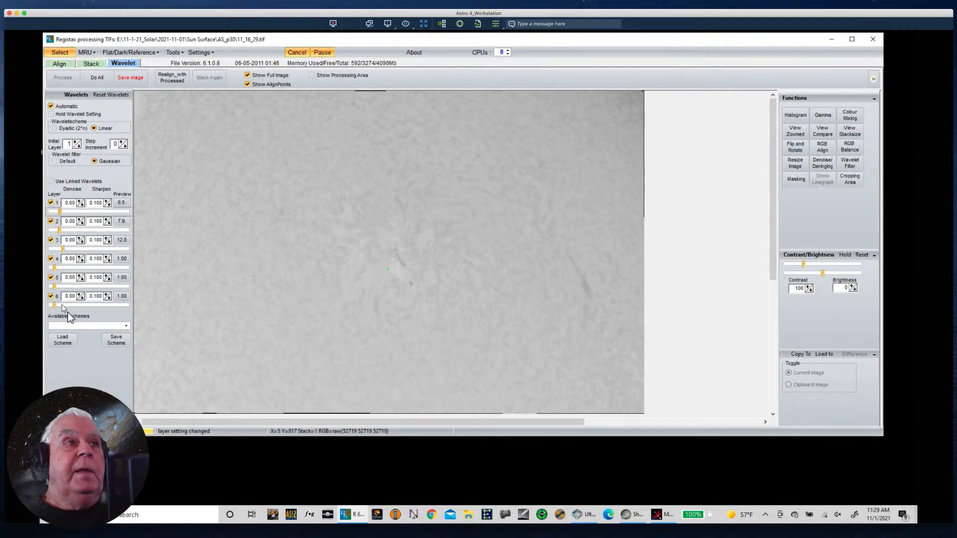
left_click_drag(54, 287, 62, 287)
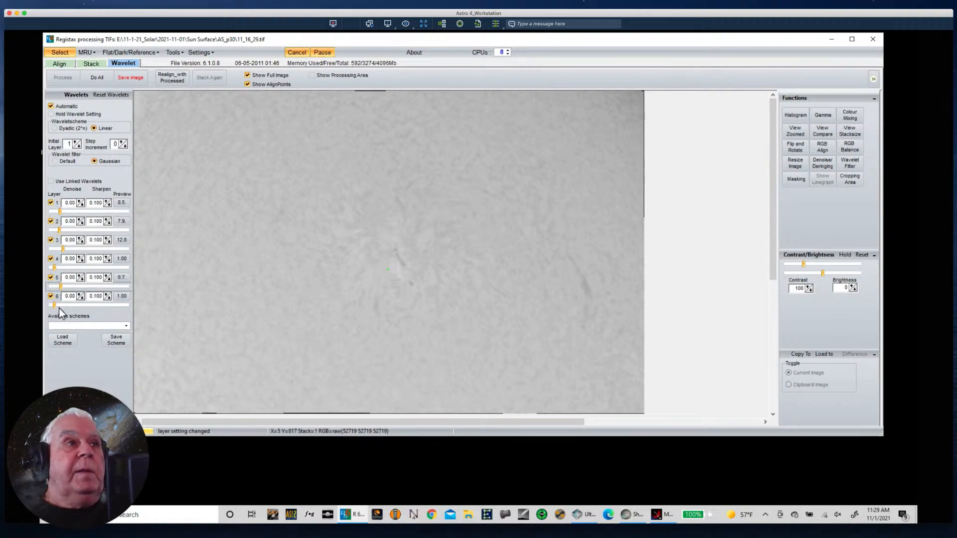
left_click(59, 306)
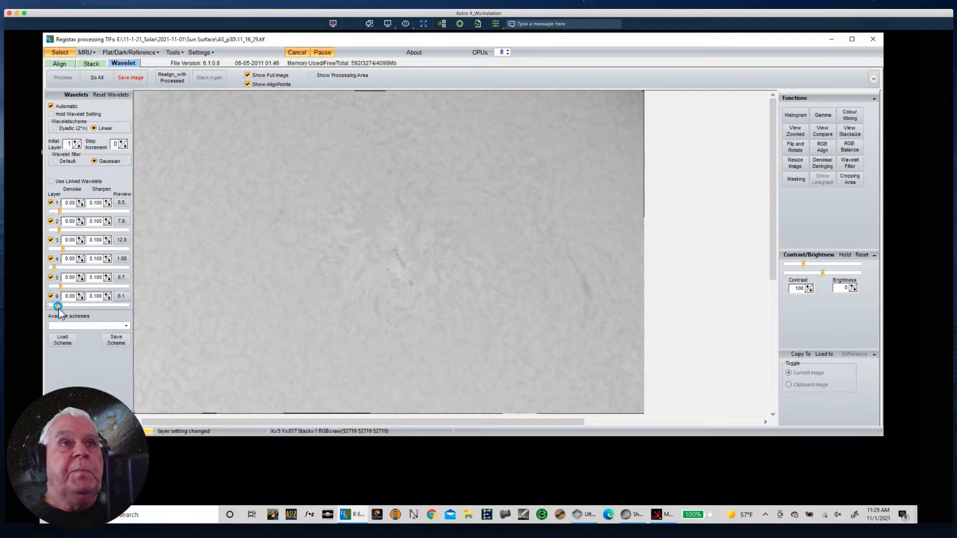
left_click(55, 268)
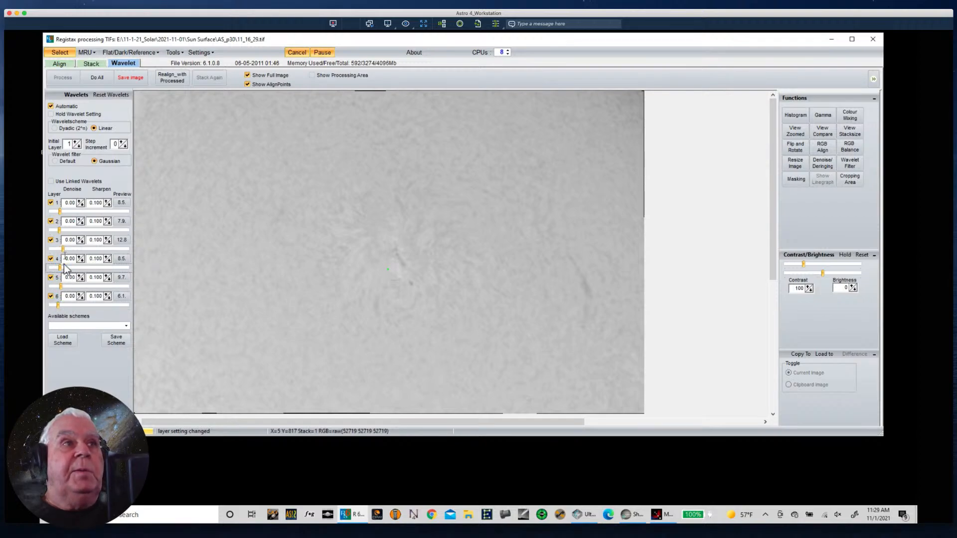
- Strengthen wavelet layers 3 and 4 to about 23.9, layer 2 to about 21.4, and layer 1 to about 11.6
left_click_drag(60, 268, 68, 249)
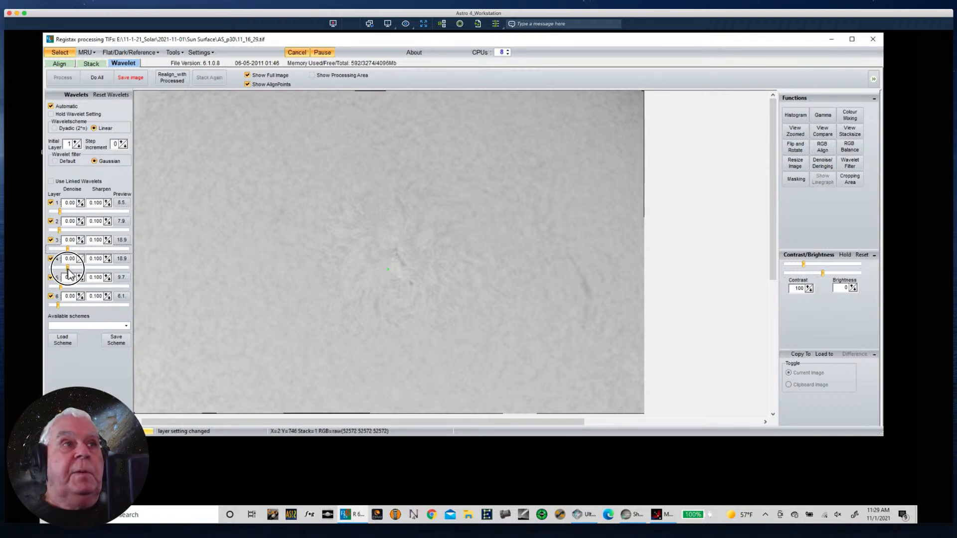
left_click_drag(68, 269, 71, 250)
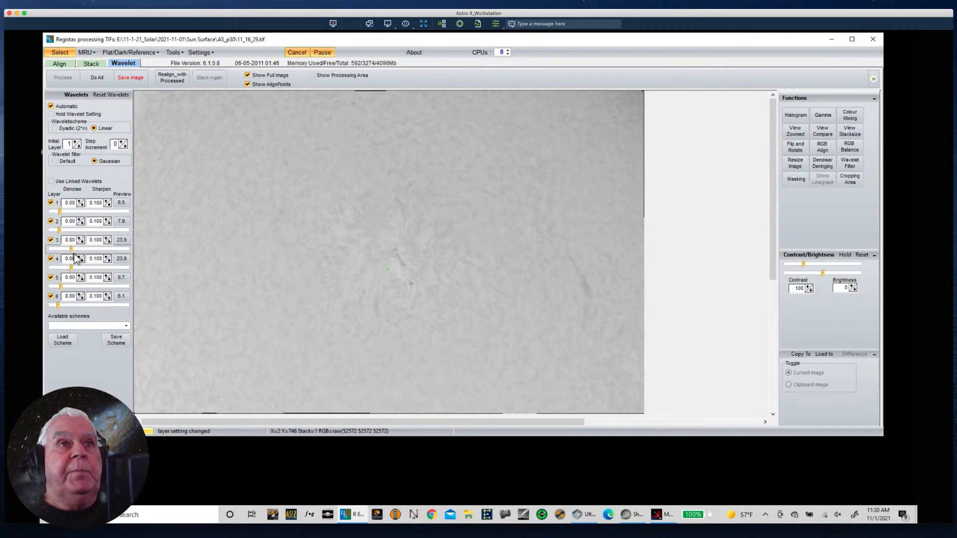
left_click_drag(60, 231, 68, 227)
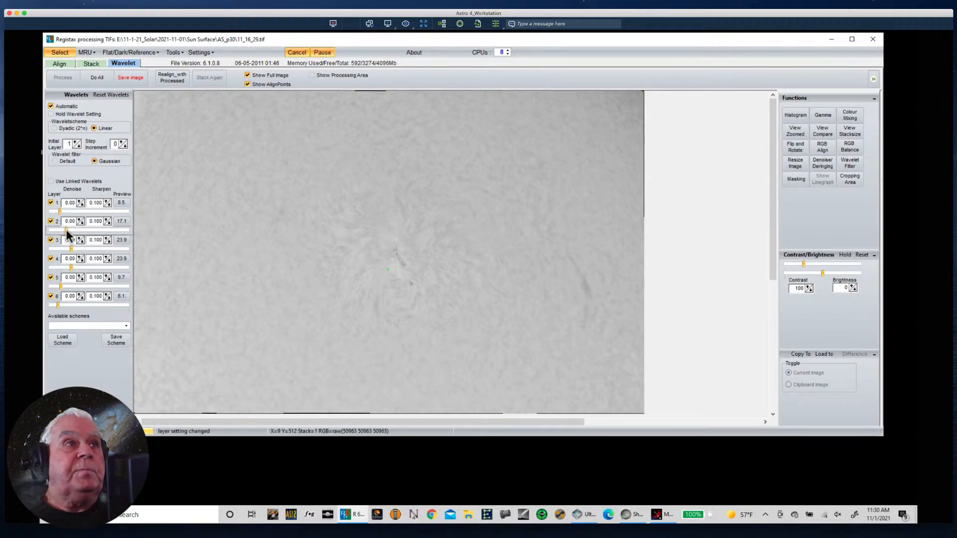
left_click_drag(67, 230, 63, 211)
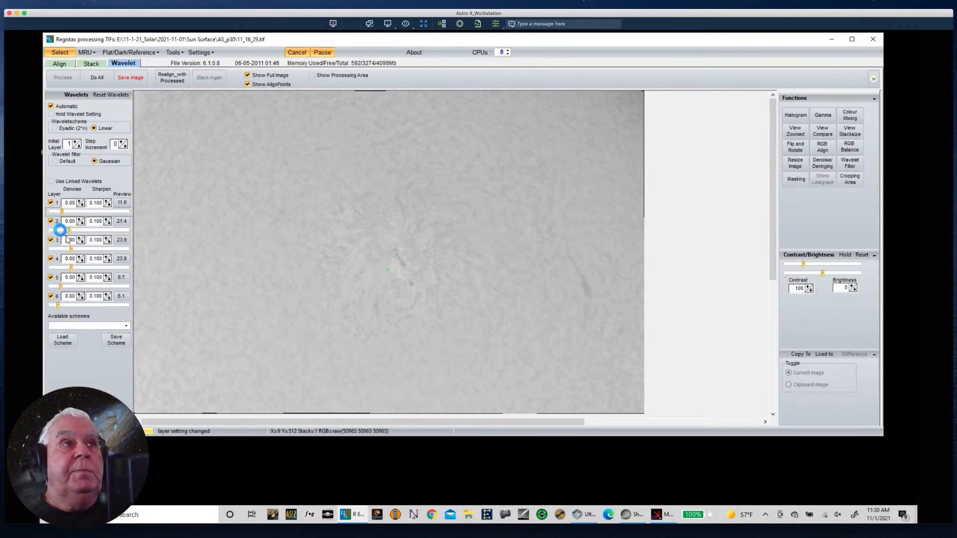
- Set the sharpen value of all six wavelet layers to 0.110
left_click(107, 201)
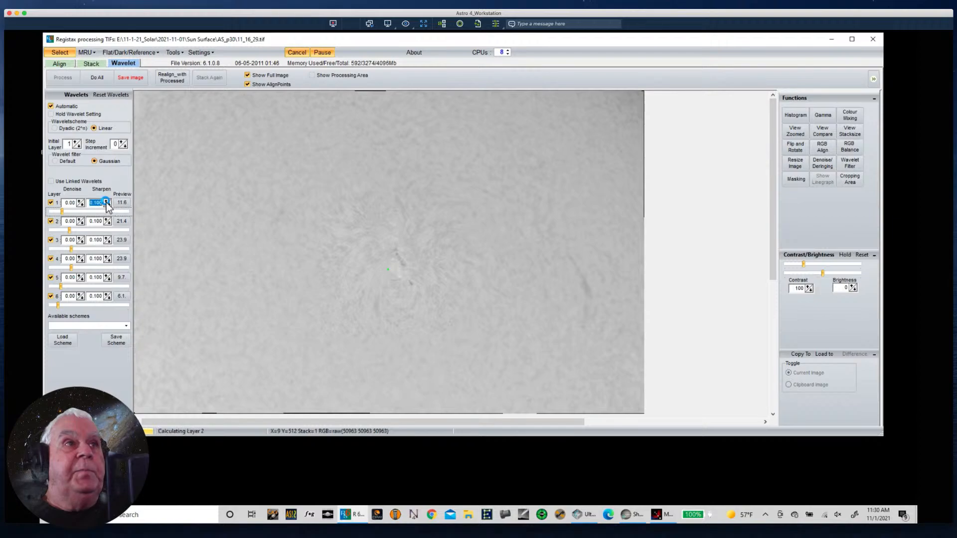
left_click(106, 220)
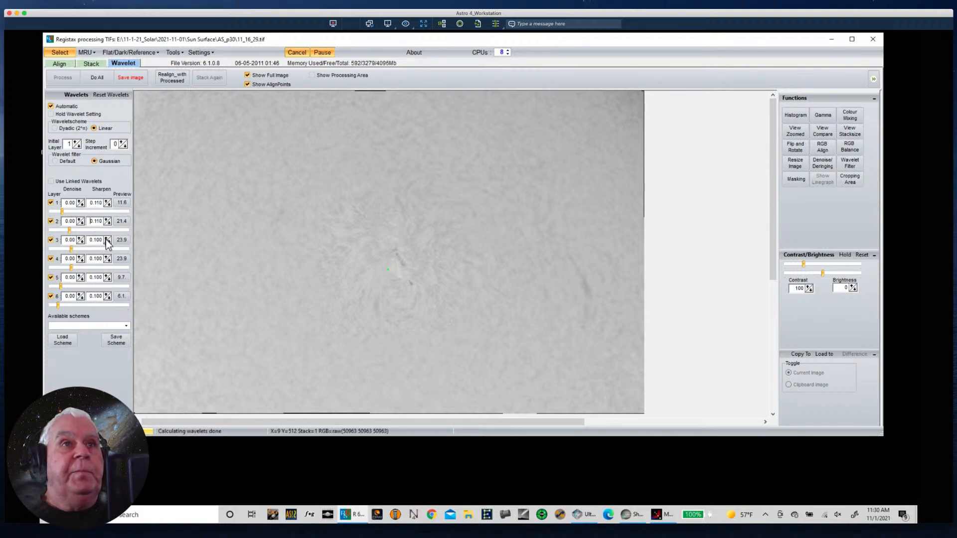
left_click(107, 239)
left_click(106, 257)
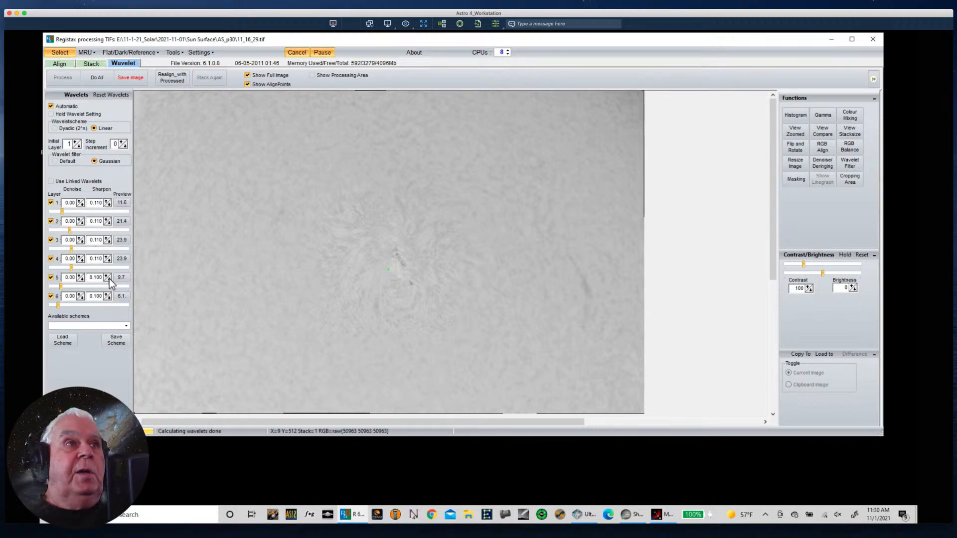
left_click(106, 276)
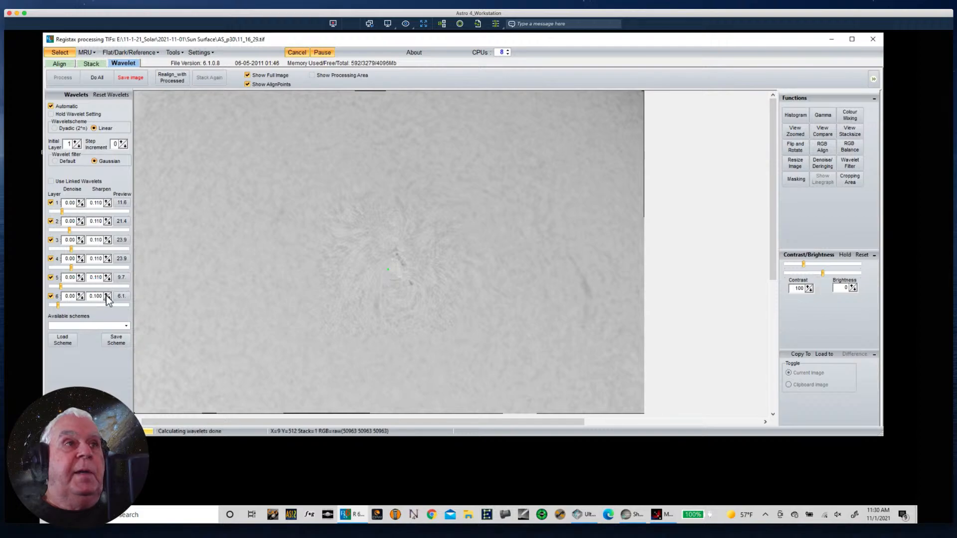
left_click(106, 295)
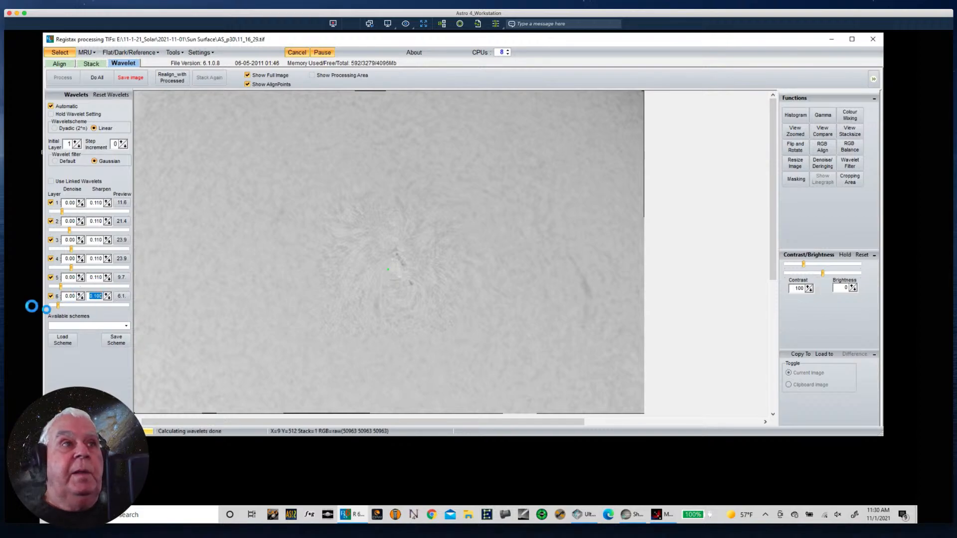
- Set the denoise value of all six wavelet layers to 0.05 and apply the wavelets to the whole image
left_click(79, 294)
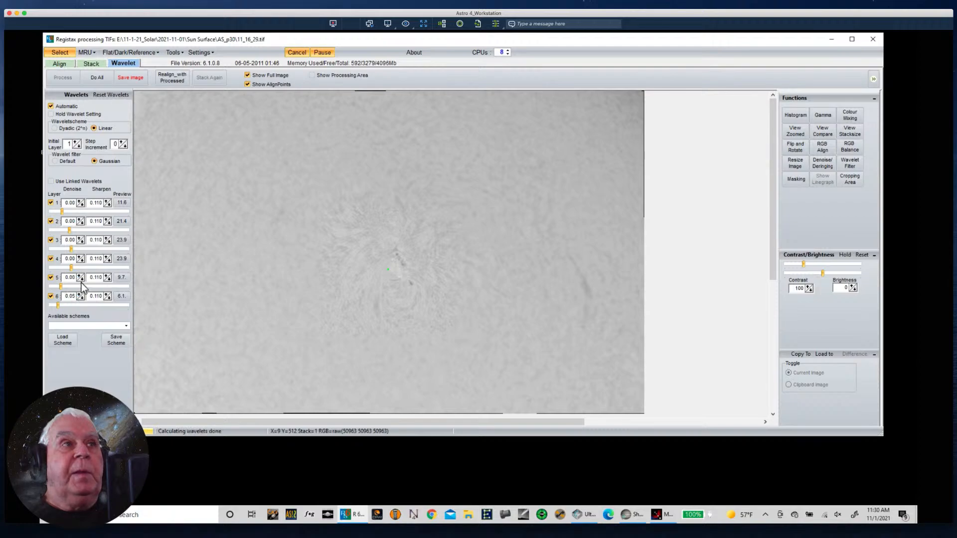
left_click(80, 275)
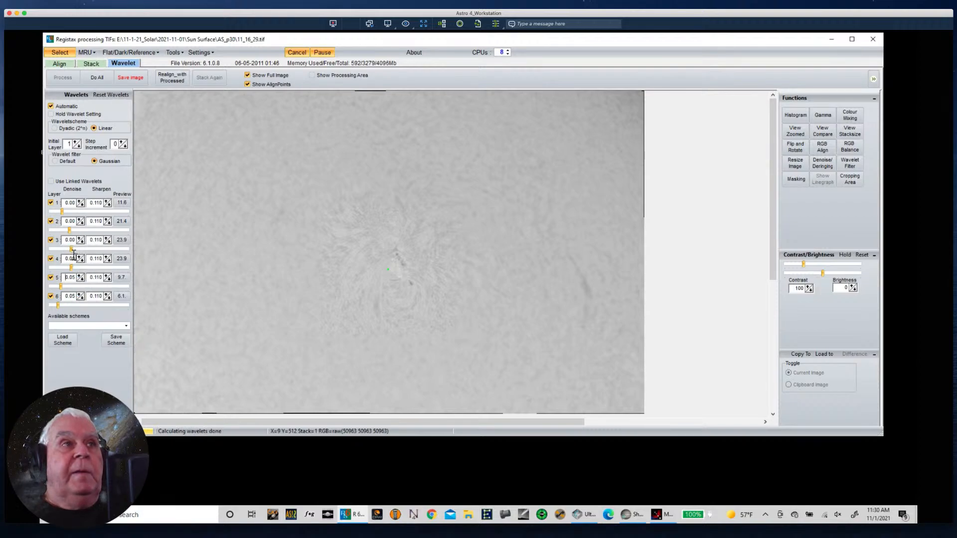
left_click(80, 256)
left_click(80, 239)
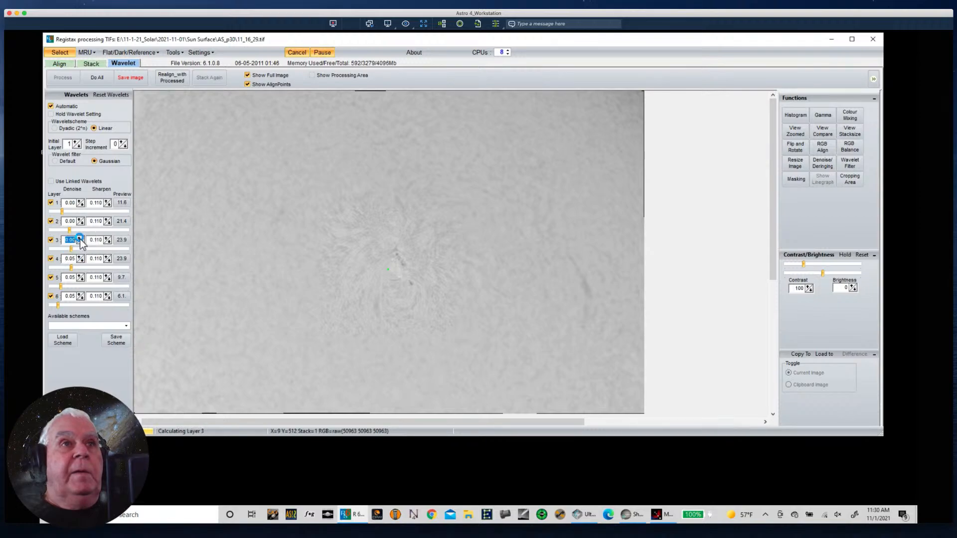
left_click(79, 221)
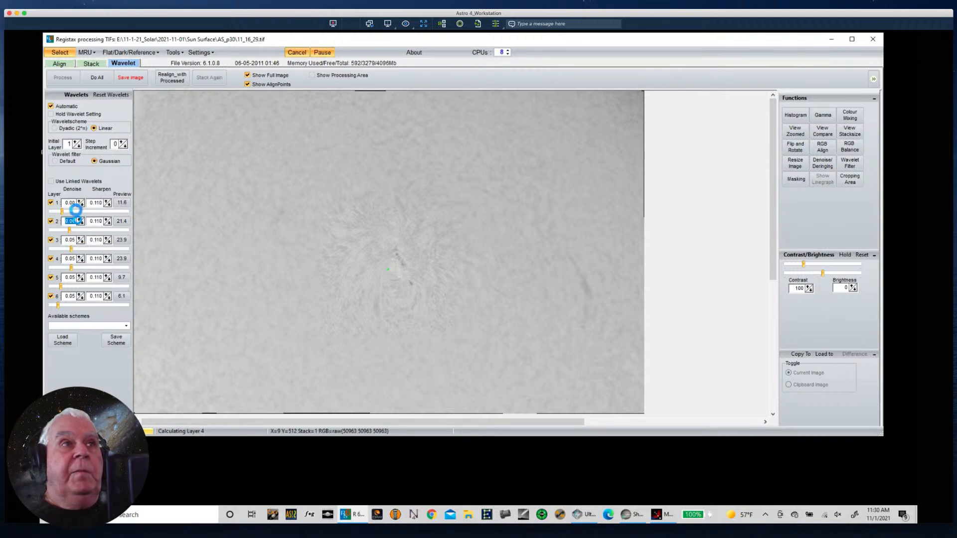
left_click(80, 202)
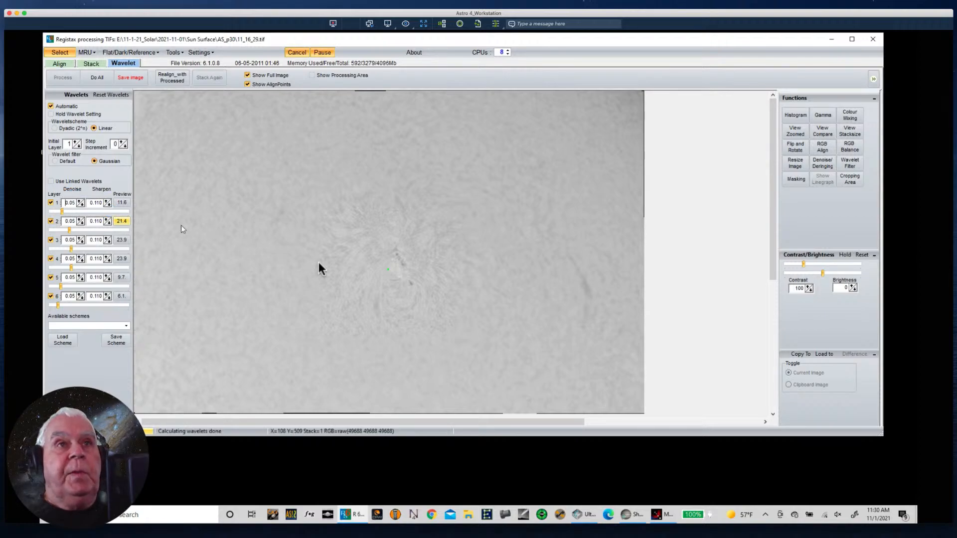
left_click(97, 78)
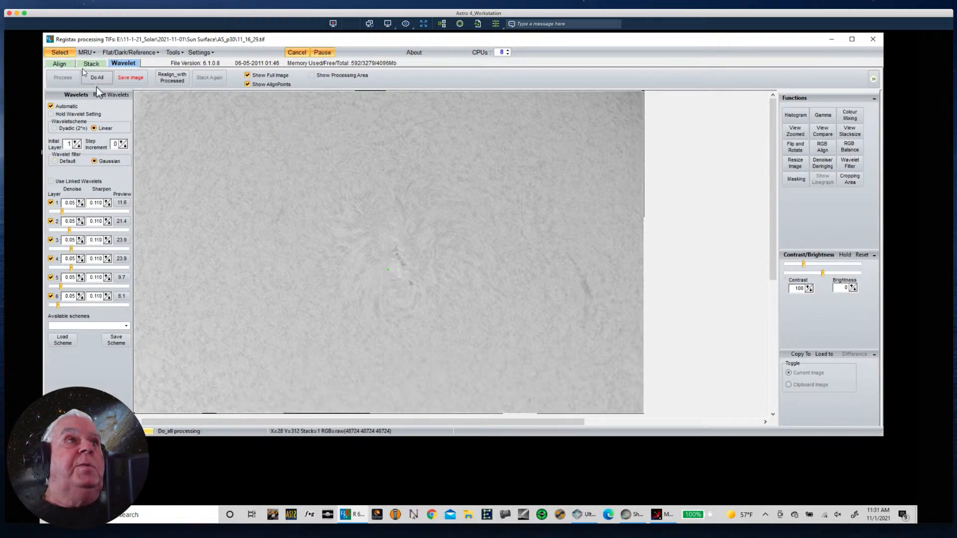
- Start saving the processed image and go up from the AS_p30 folder to the Desktop level
left_click(129, 77)
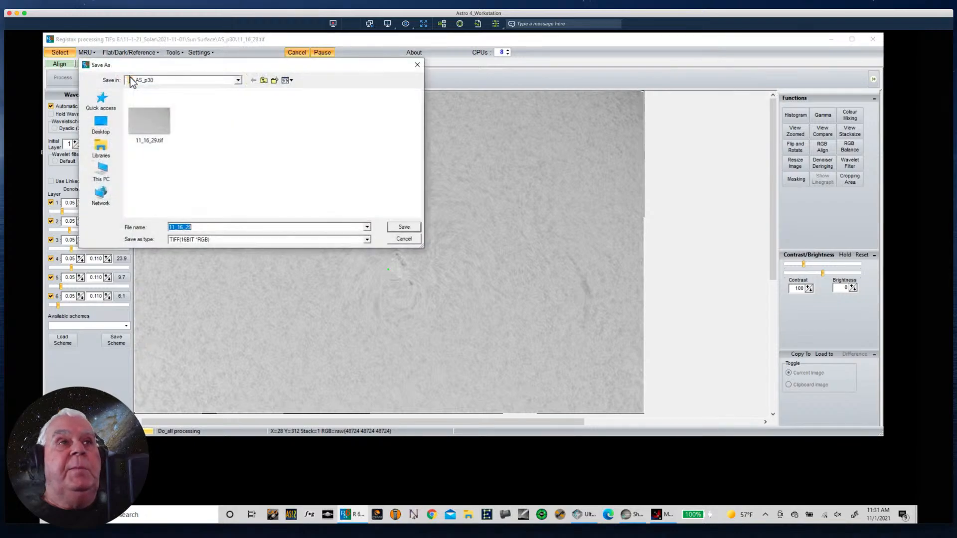
left_click(263, 81)
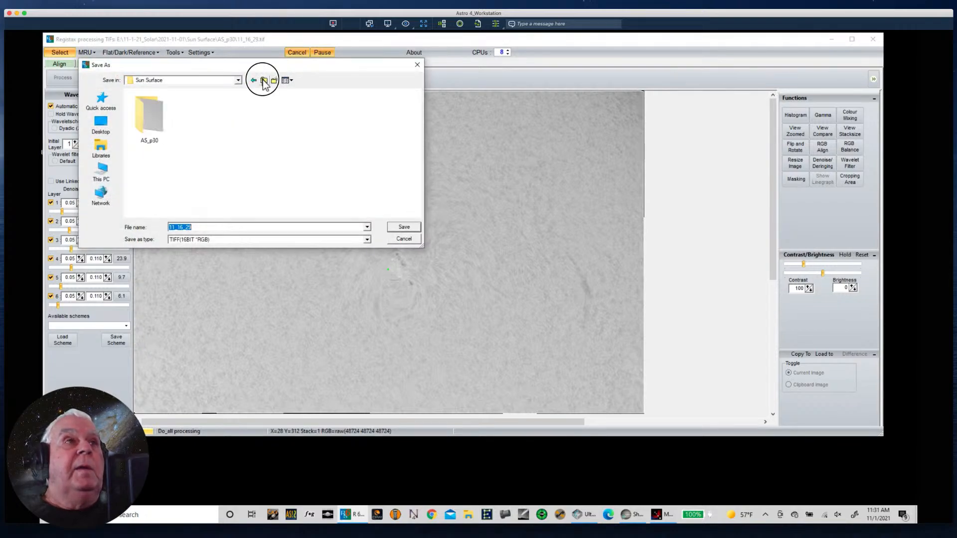
left_click(264, 80)
left_click(264, 80)
left_click(264, 80)
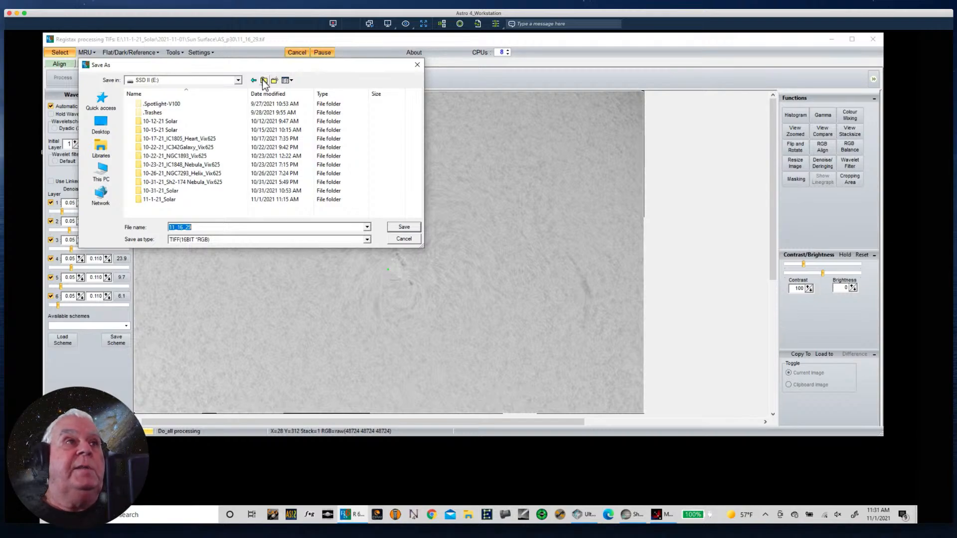
left_click(264, 81)
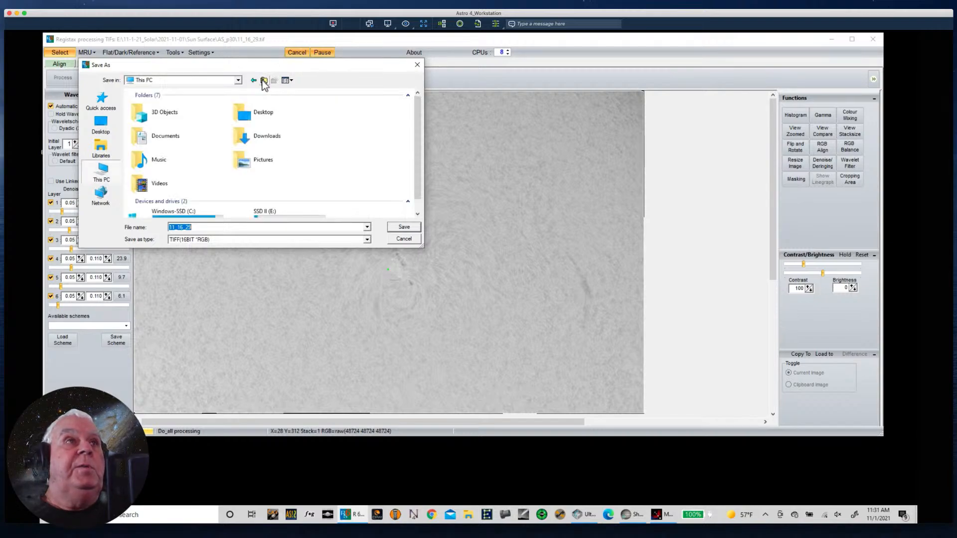
left_click(264, 80)
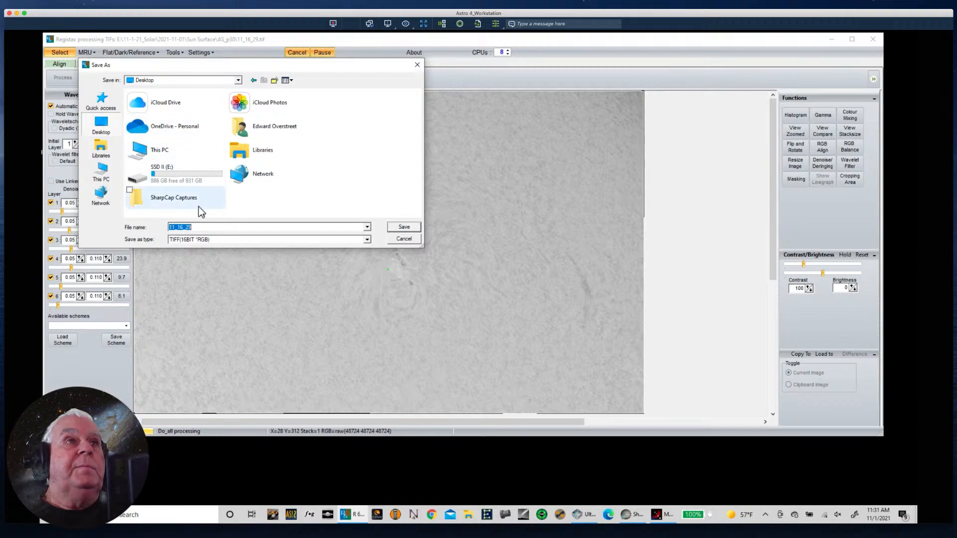
double_click(158, 133)
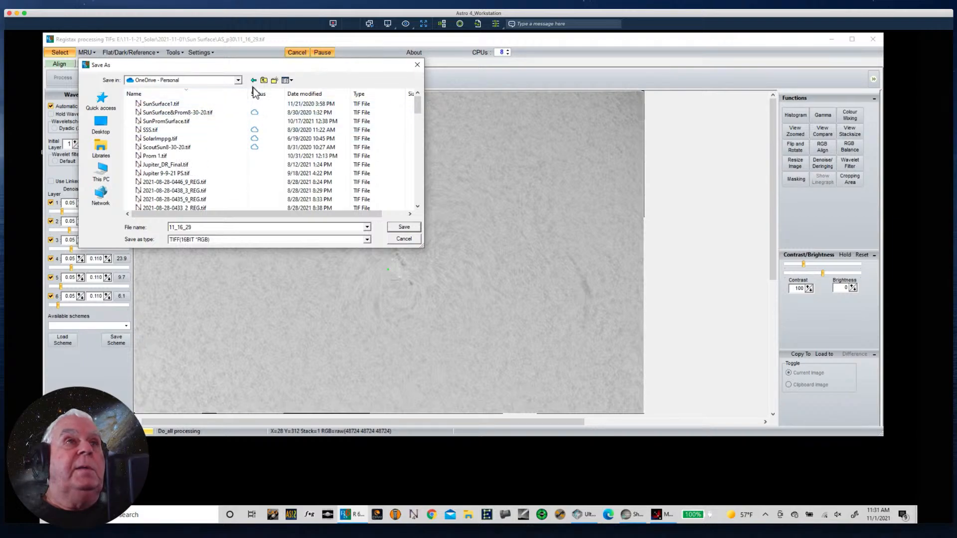
scroll(214, 164, "down", 3)
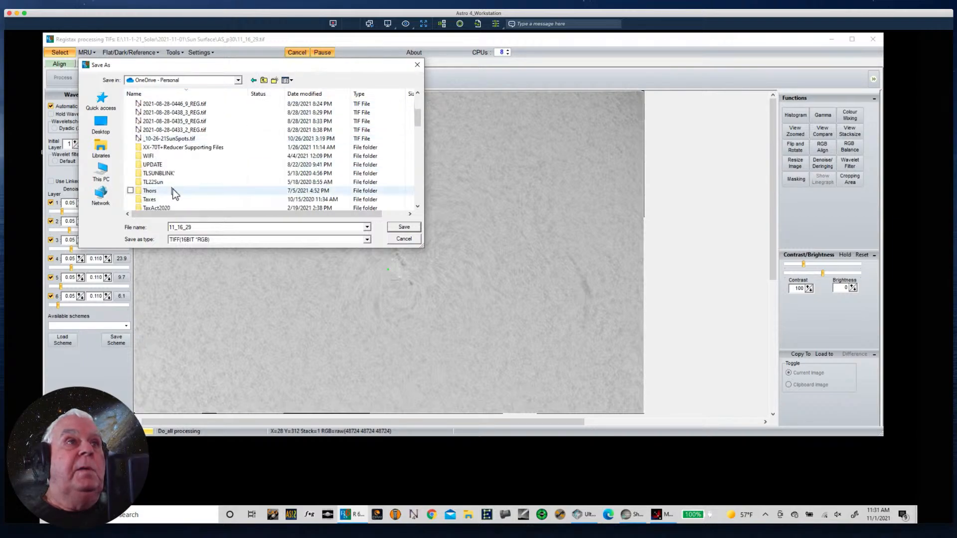
scroll(182, 187, "down", 15)
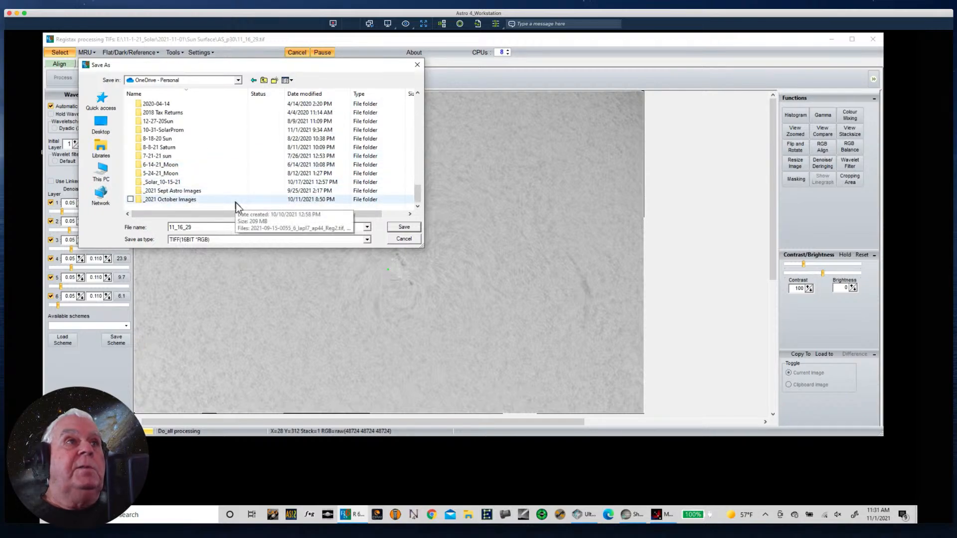
left_click(254, 81)
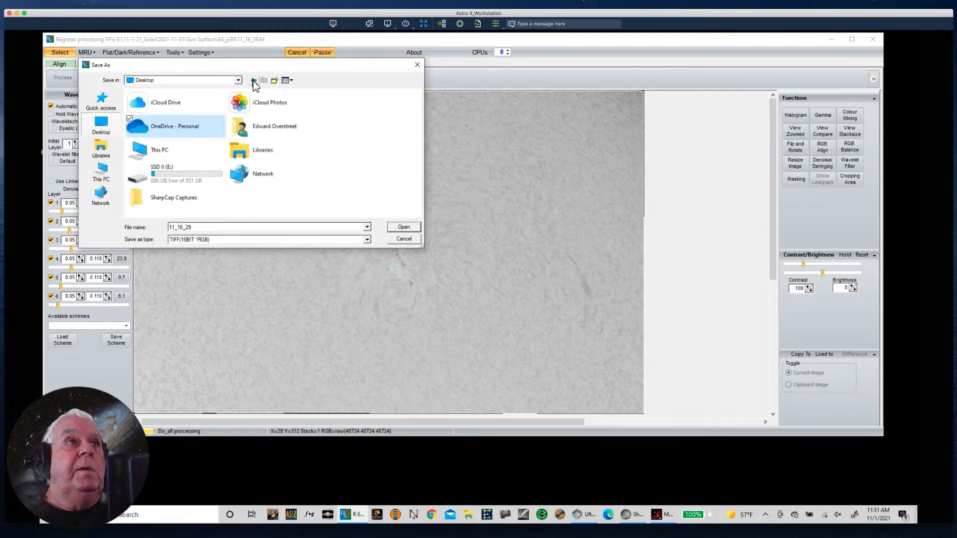
double_click(164, 130)
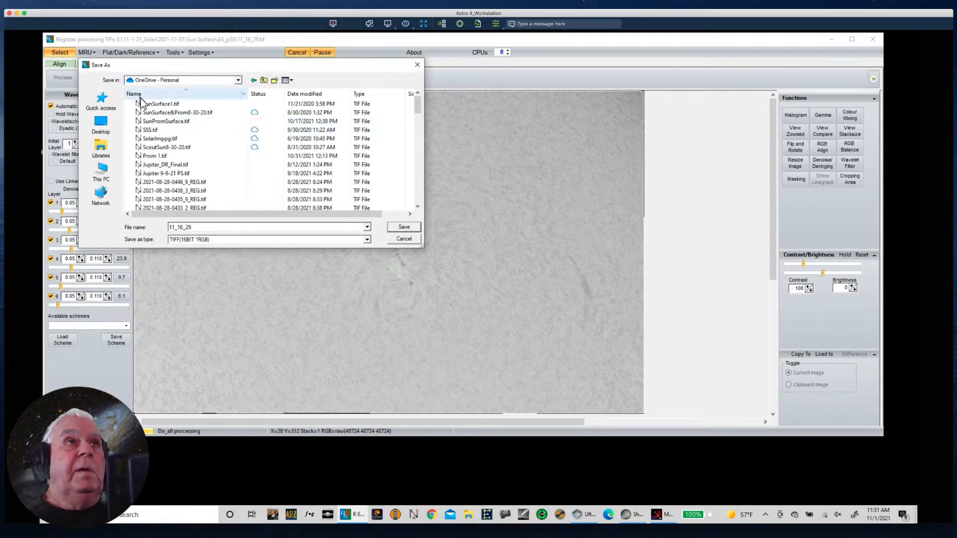
left_click(264, 81)
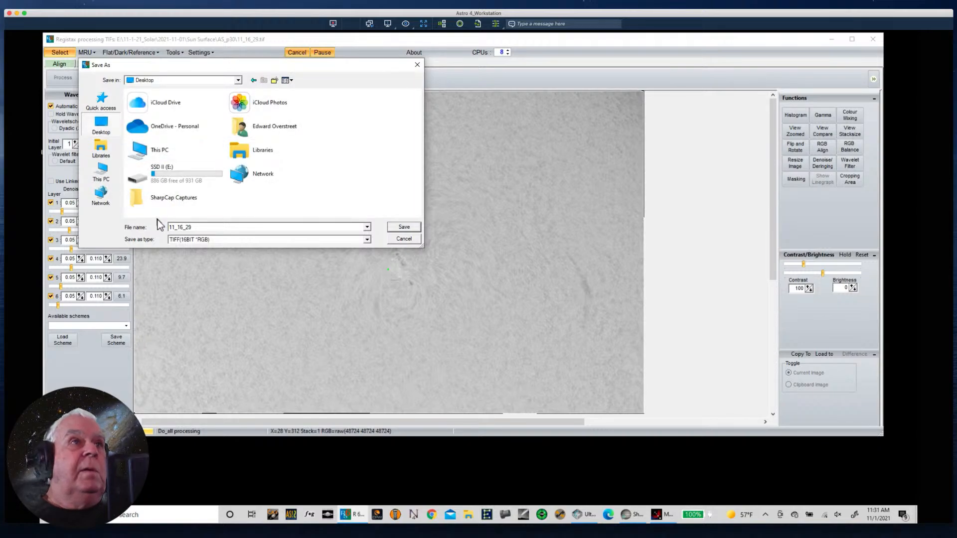
- Choose the _2021 October Images folder in OneDrive - Personal as the save location
double_click(162, 128)
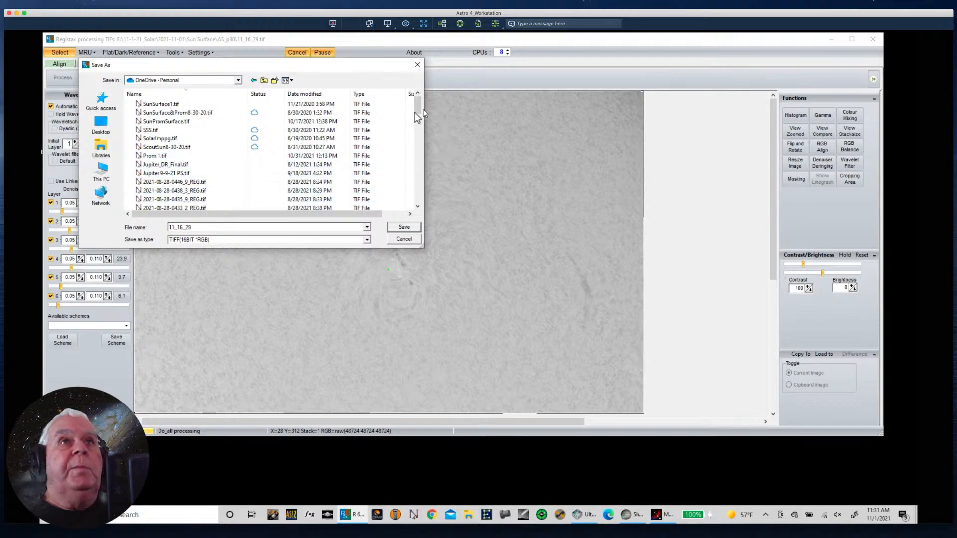
left_click_drag(418, 111, 417, 200)
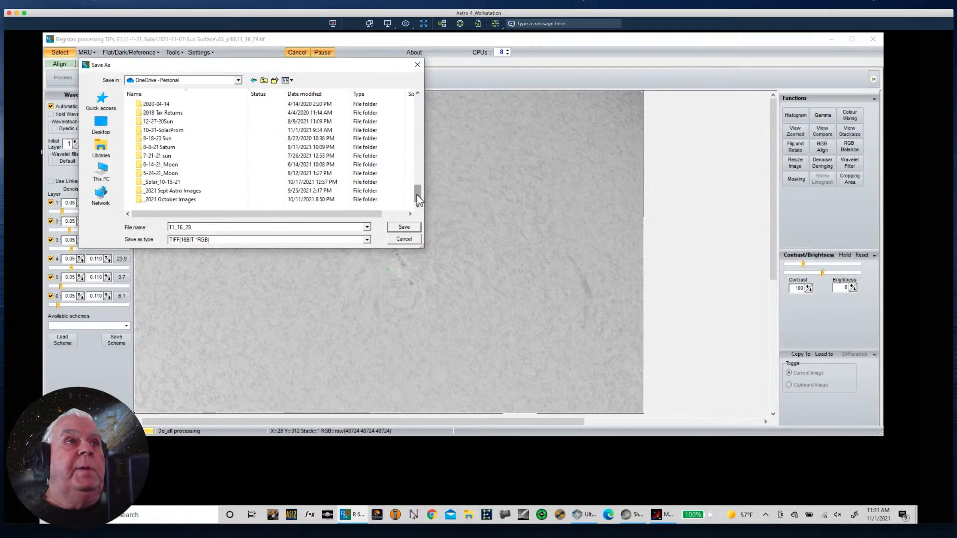
left_click(157, 202)
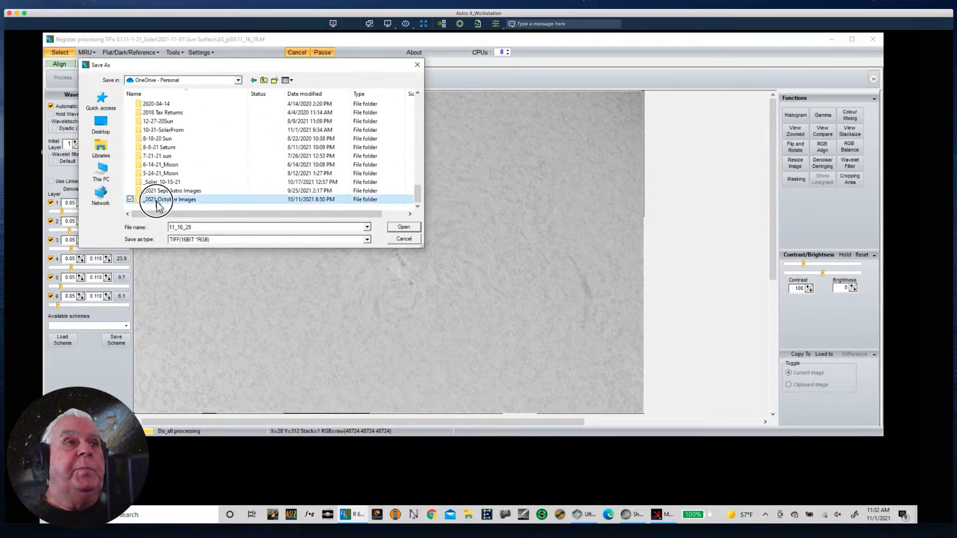
double_click(156, 202)
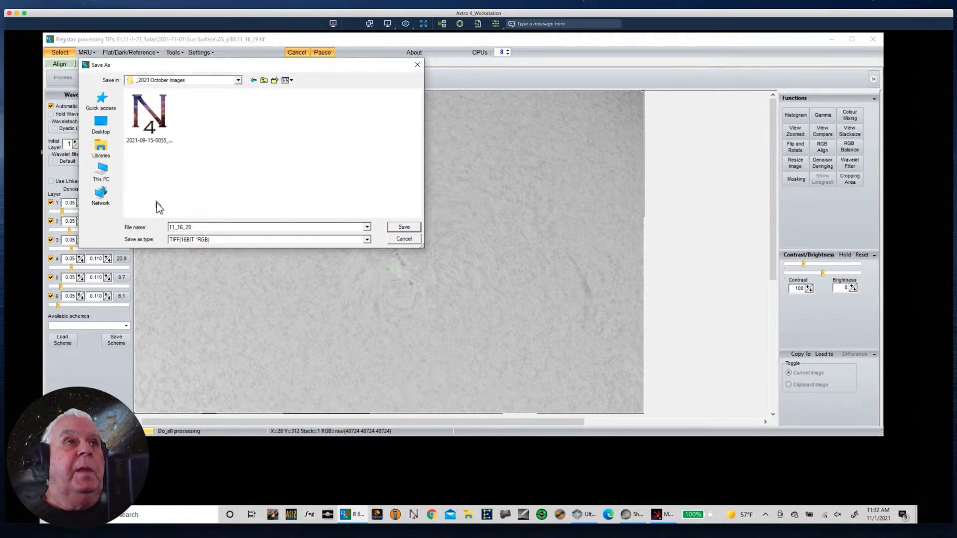
- Name the file 11-1-31 Sunspot and save it as a 16-bit RGB TIFF
double_click(199, 227)
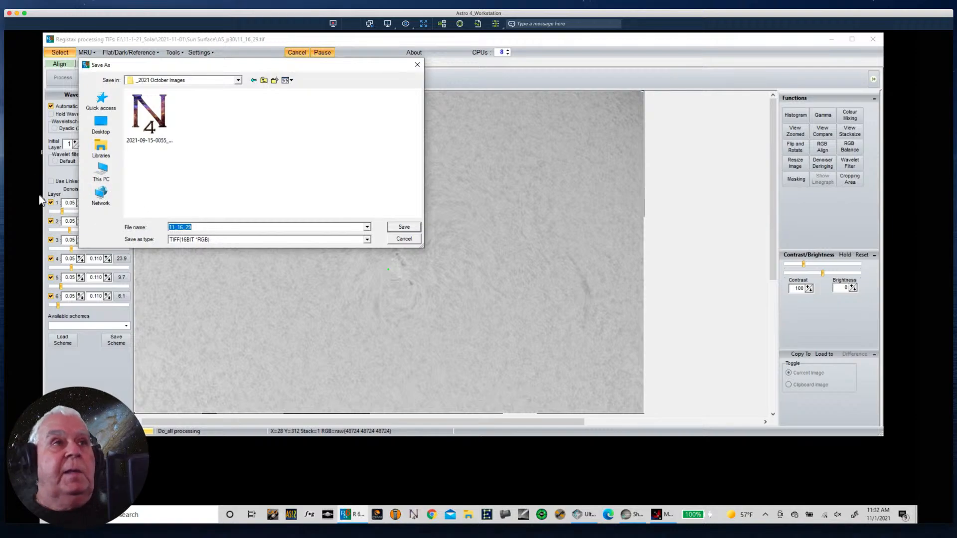
type("11-1")
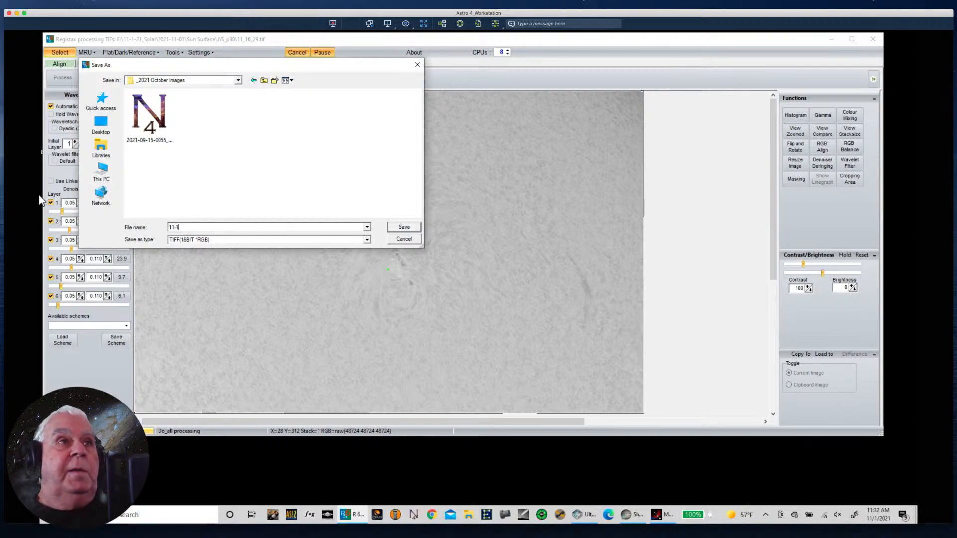
type("-31 S")
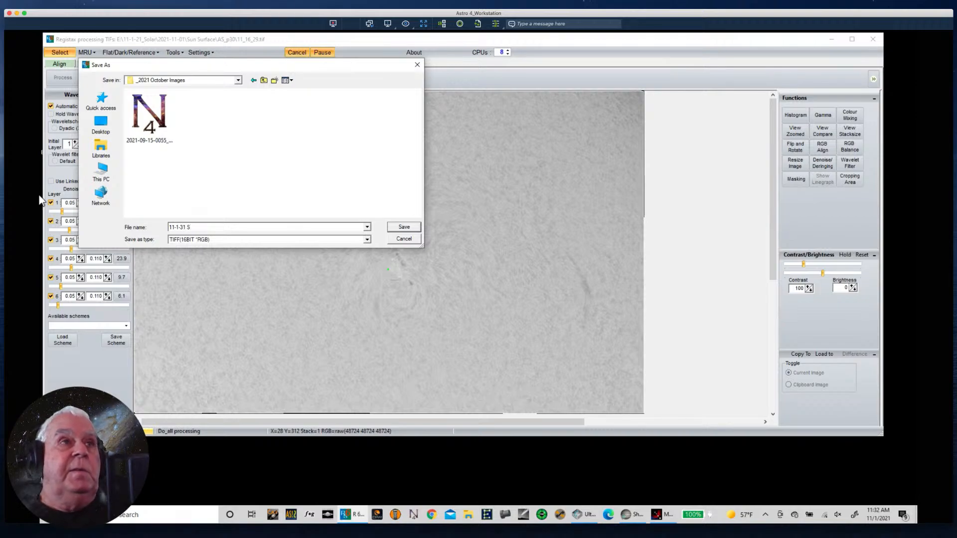
type("unspot")
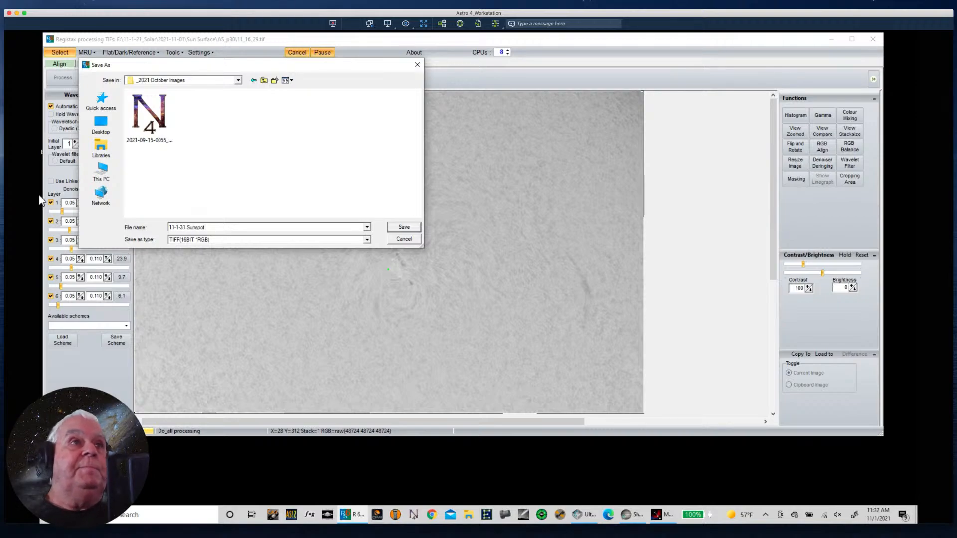
left_click(405, 228)
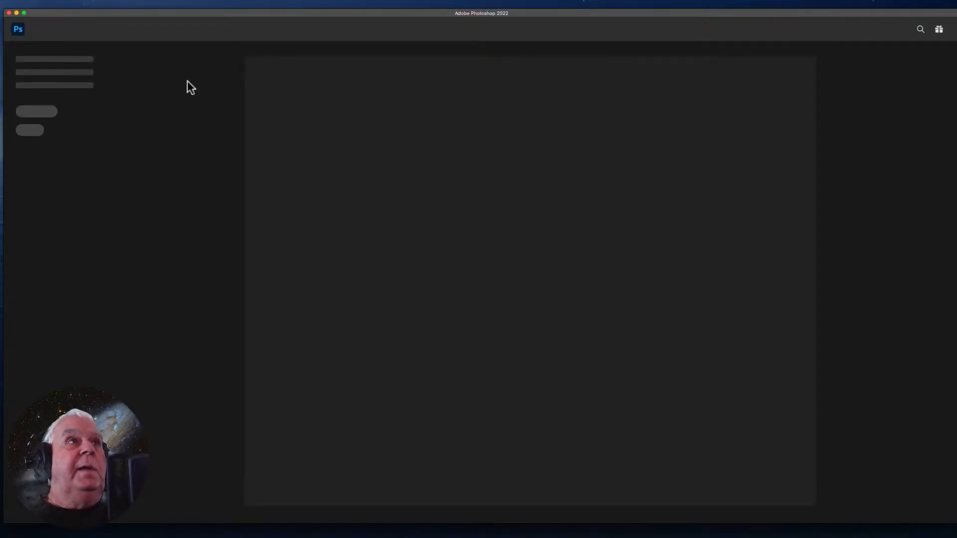
- Switch to Photoshop and browse for a file to open in OneDrive's _2021 October Images folder
left_click(58, 4)
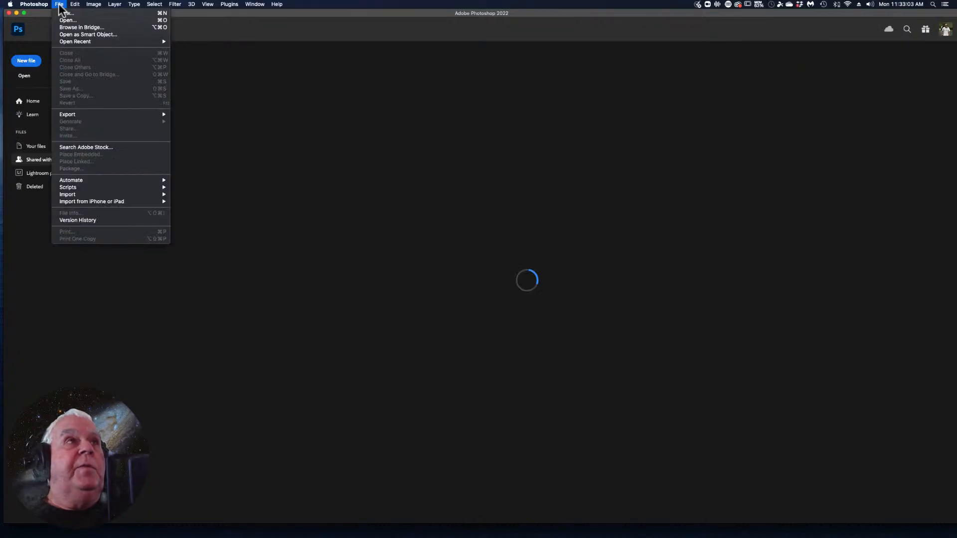
left_click(62, 19)
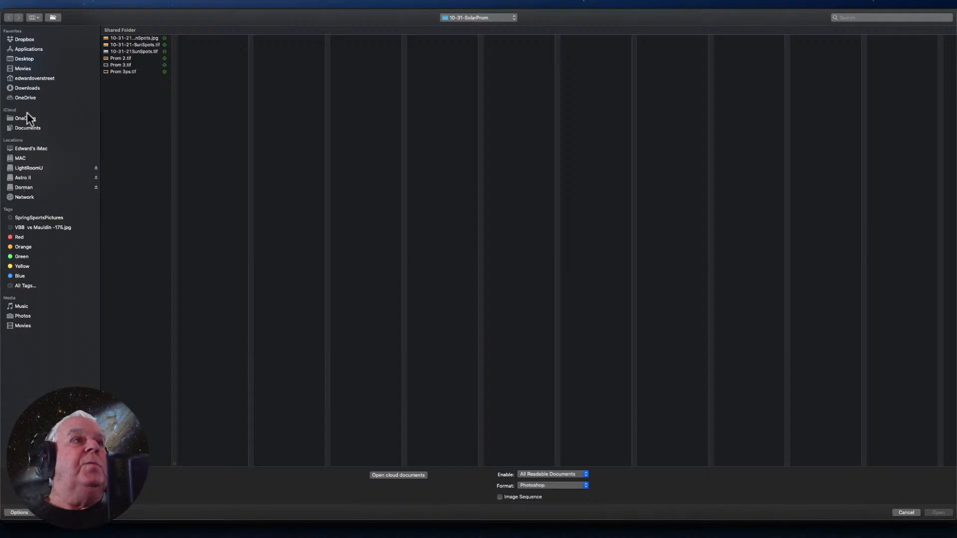
left_click(21, 99)
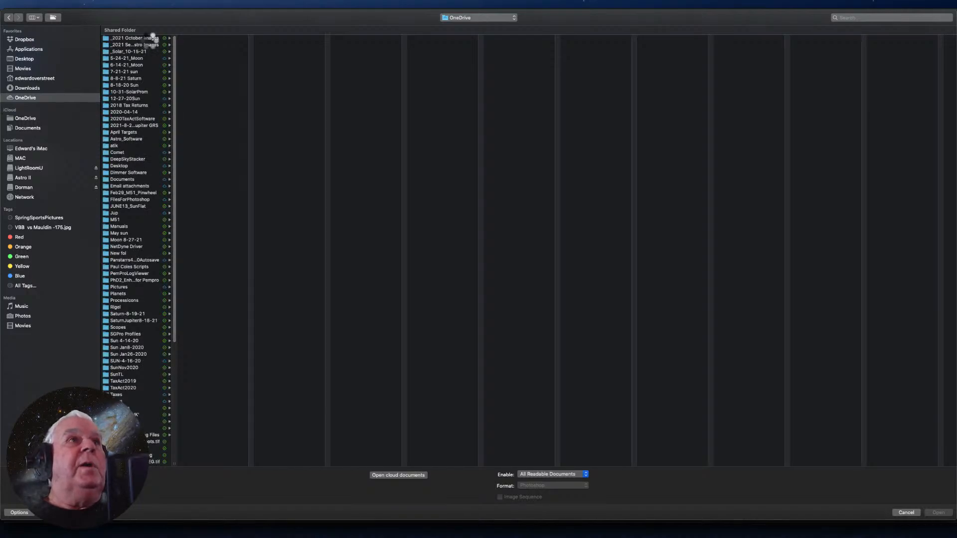
left_click(127, 39)
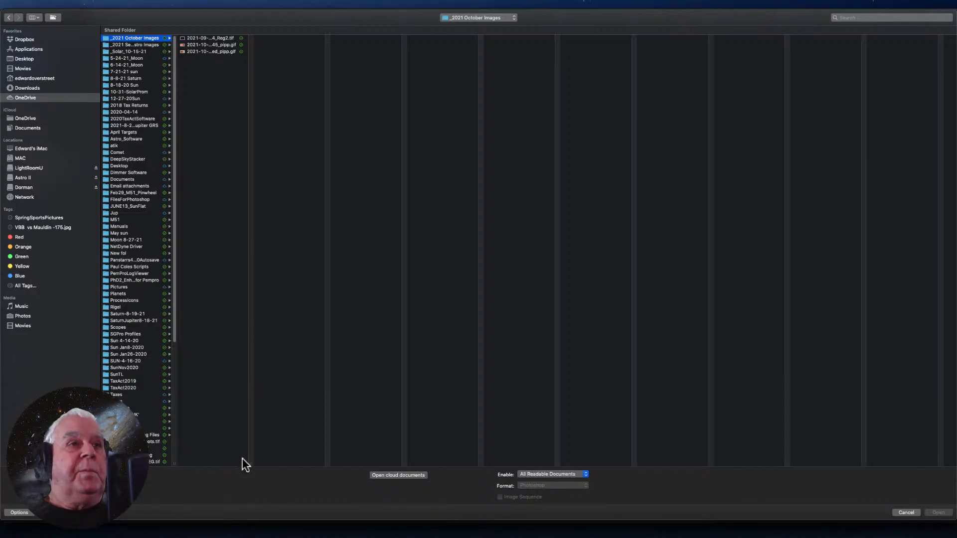
- Widen the file name column and check the _Solar_10-15-21, _2021 Sept Astro Images, _2021 October Images and 10-31-SolarProm folders for the saved sunspot file
left_click_drag(250, 463, 307, 462)
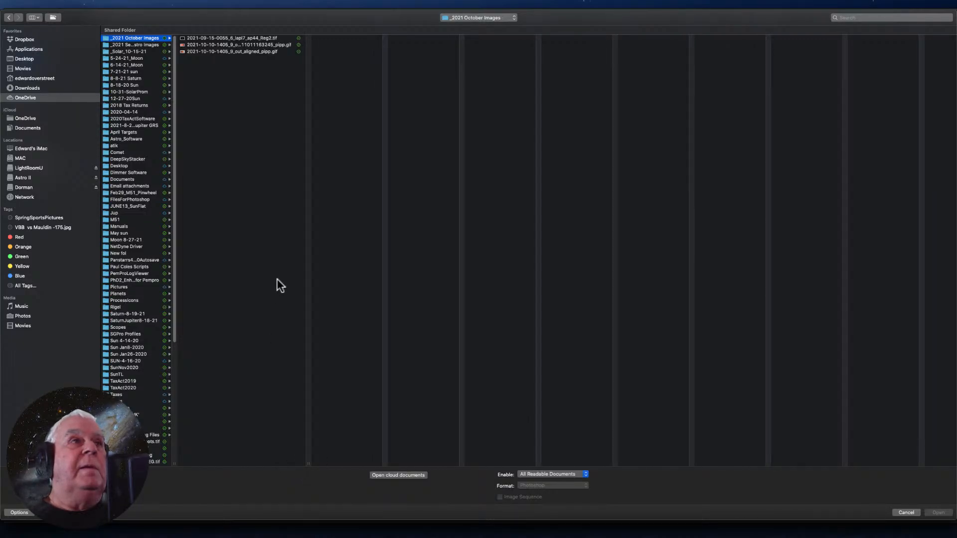
left_click(127, 53)
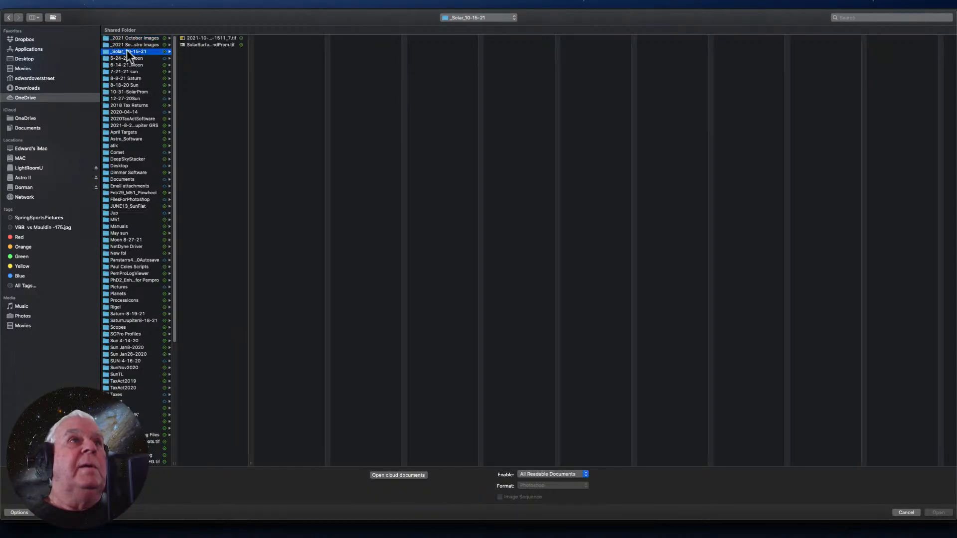
left_click(125, 44)
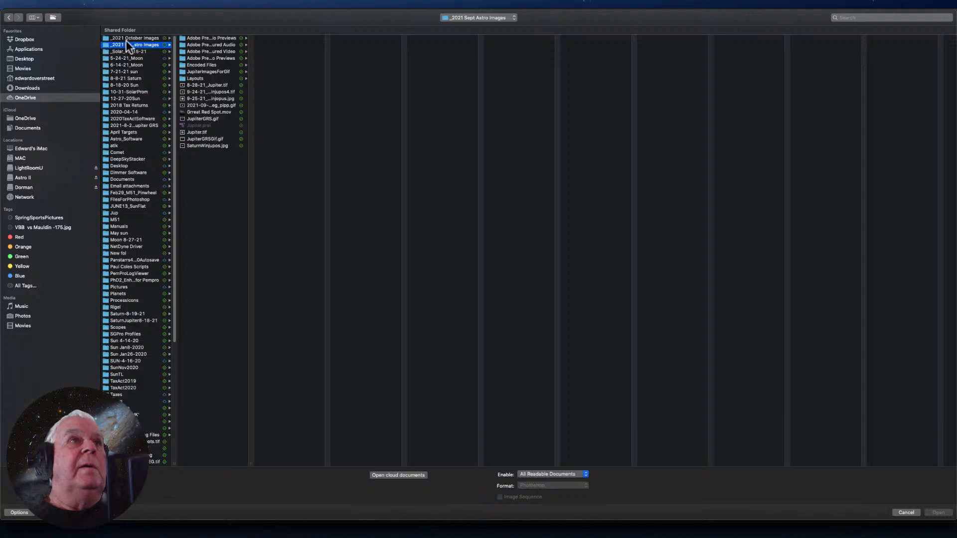
left_click(126, 38)
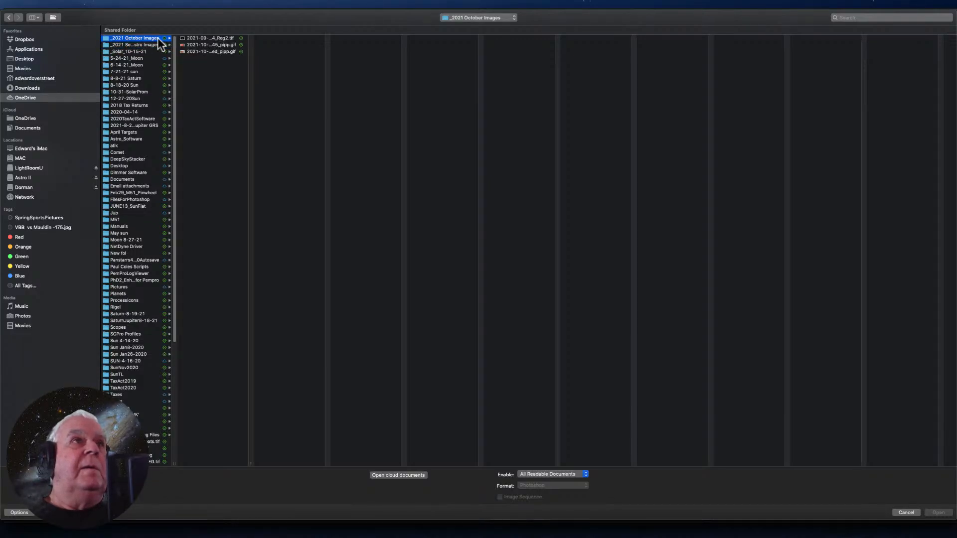
left_click(136, 92)
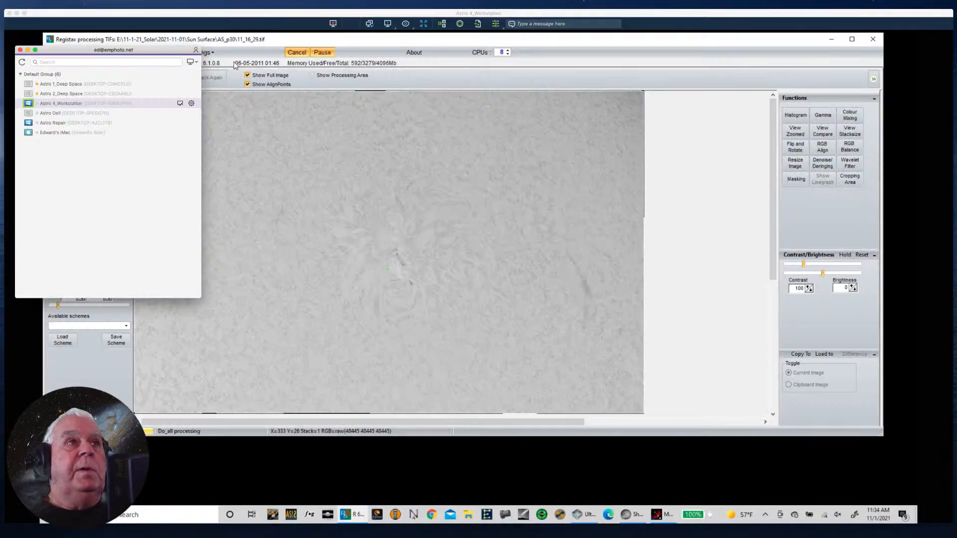
- Switch back to RegiStax on the remote workstation, start saving the image again and go up from AS_p30 to the Desktop level
left_click(235, 65)
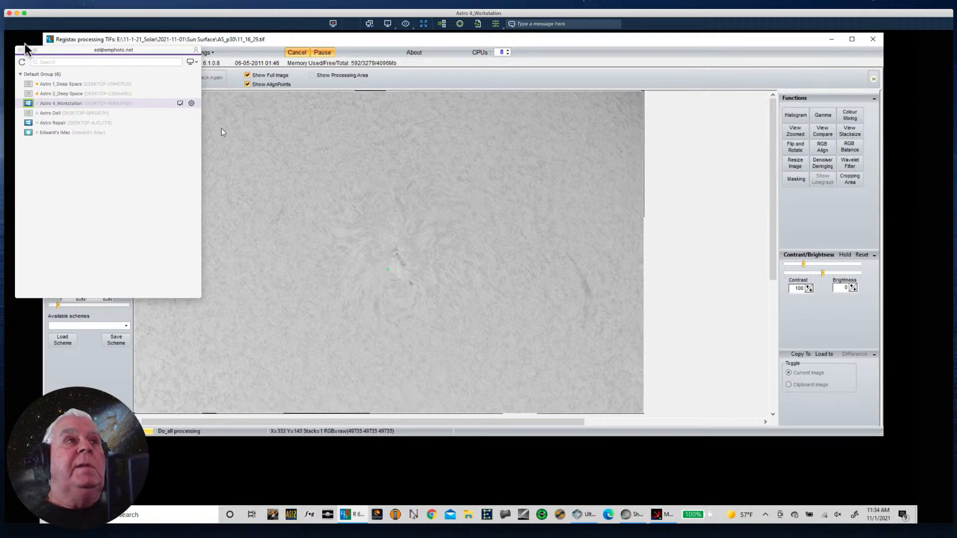
left_click(247, 46)
left_click(129, 78)
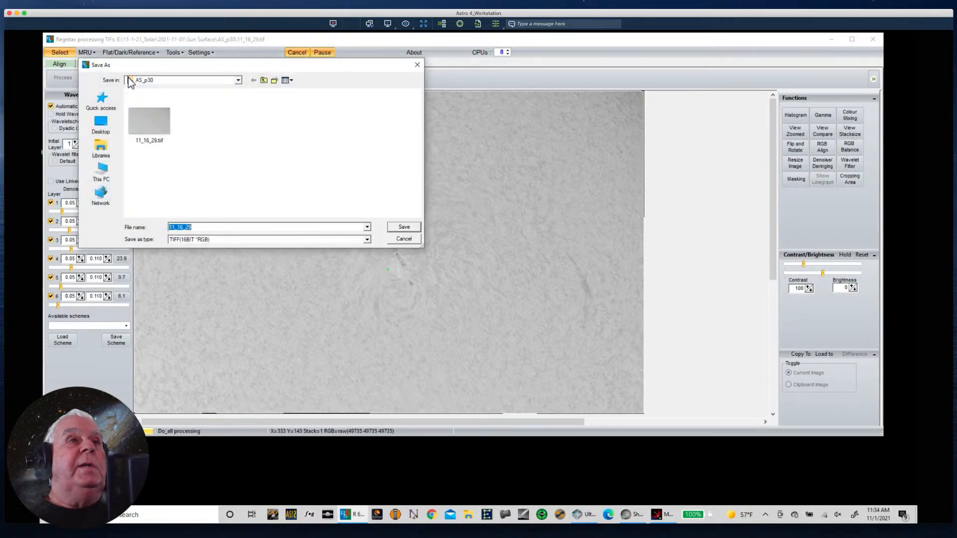
left_click(263, 81)
left_click(263, 81)
left_click(261, 81)
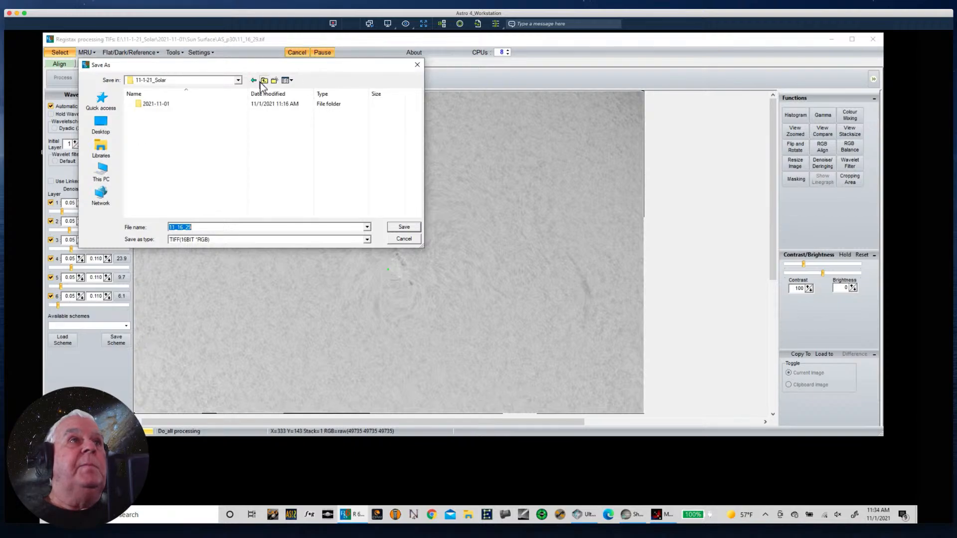
left_click(261, 80)
left_click(263, 80)
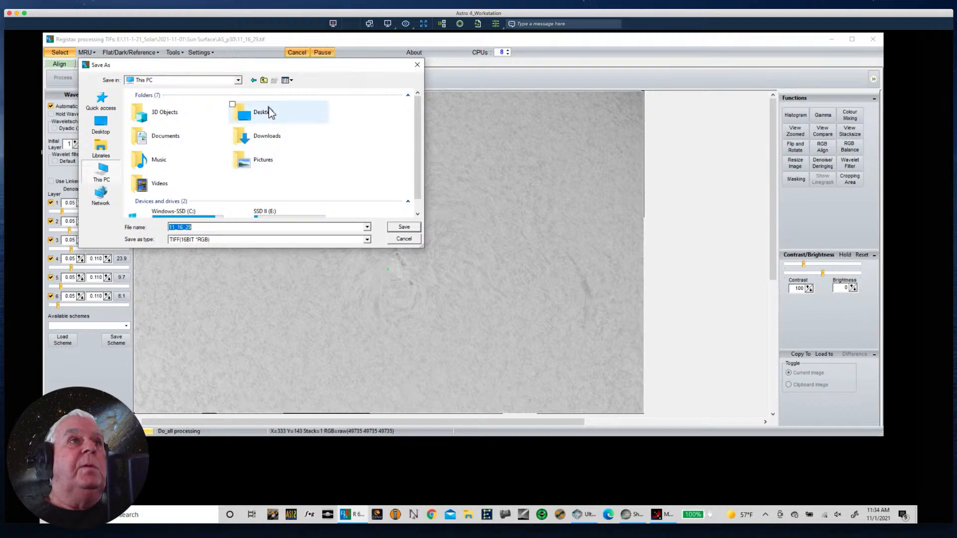
left_click(260, 79)
- Open OneDrive - Personal and check its _2021 October Images folder for the previously saved sunspot TIFF
double_click(179, 122)
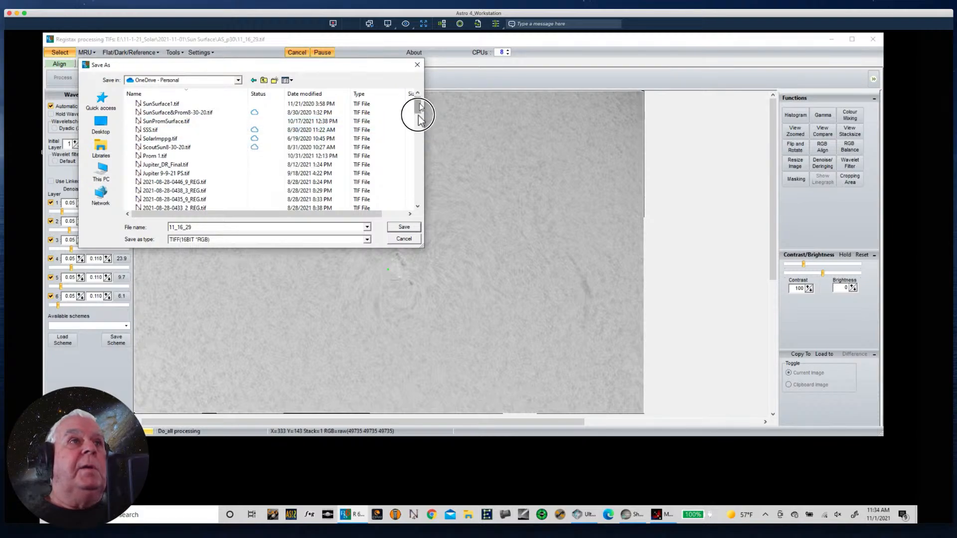
left_click_drag(419, 115, 417, 198)
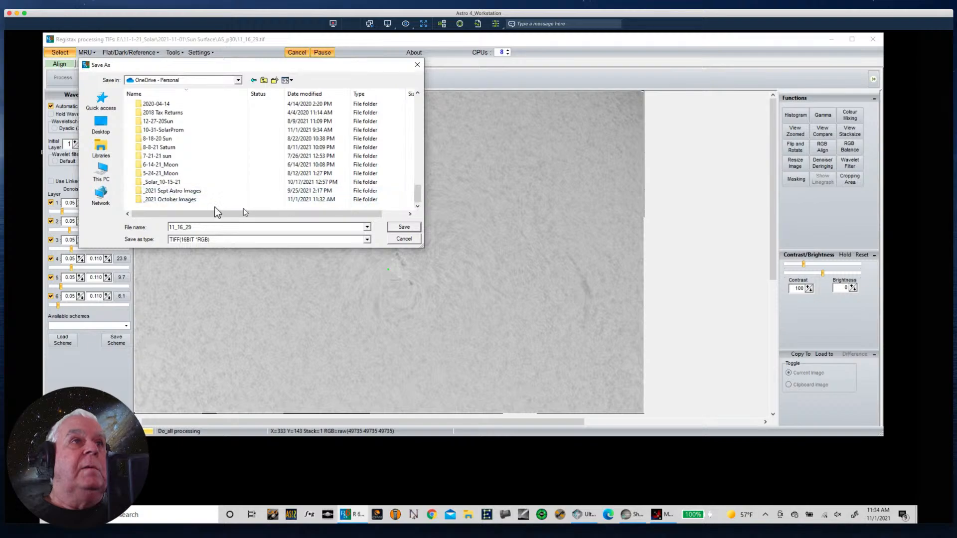
double_click(188, 200)
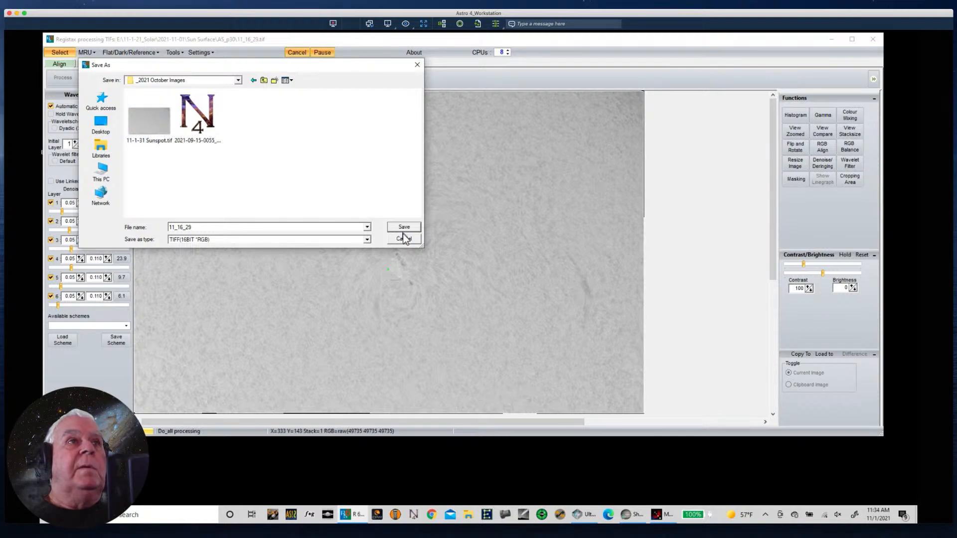
- Go back up to OneDrive - Personal and choose the 10-31-SolarProm folder as the save location
left_click(262, 79)
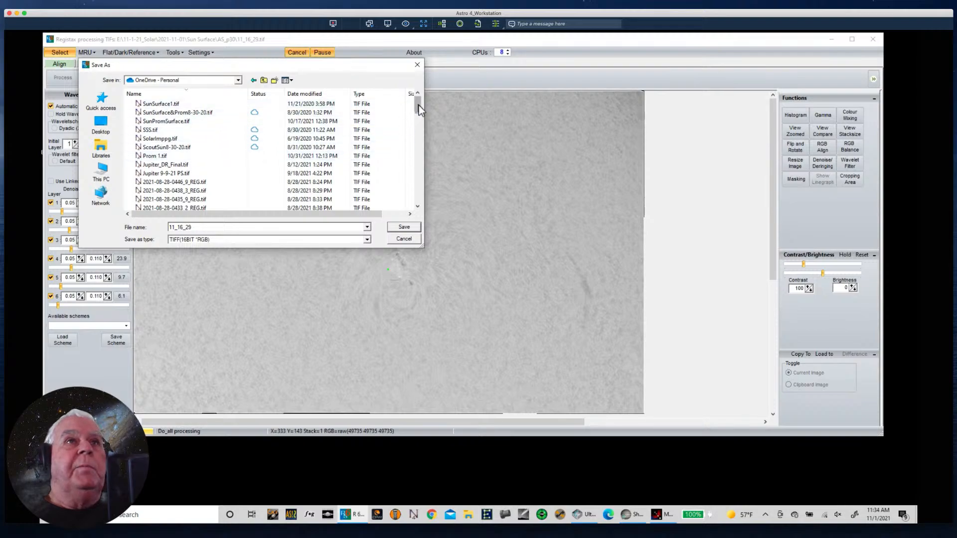
left_click_drag(418, 106, 412, 217)
left_click(410, 214)
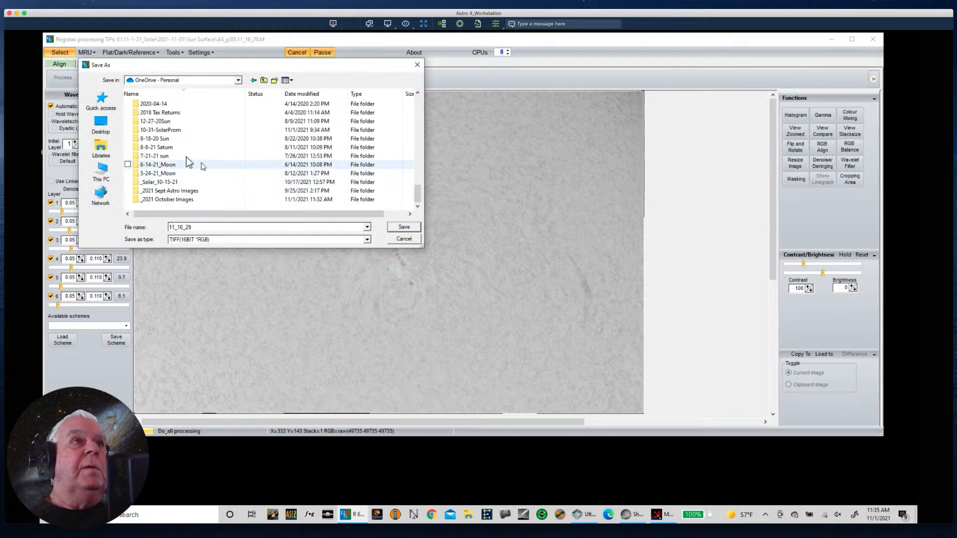
left_click(169, 131)
double_click(170, 131)
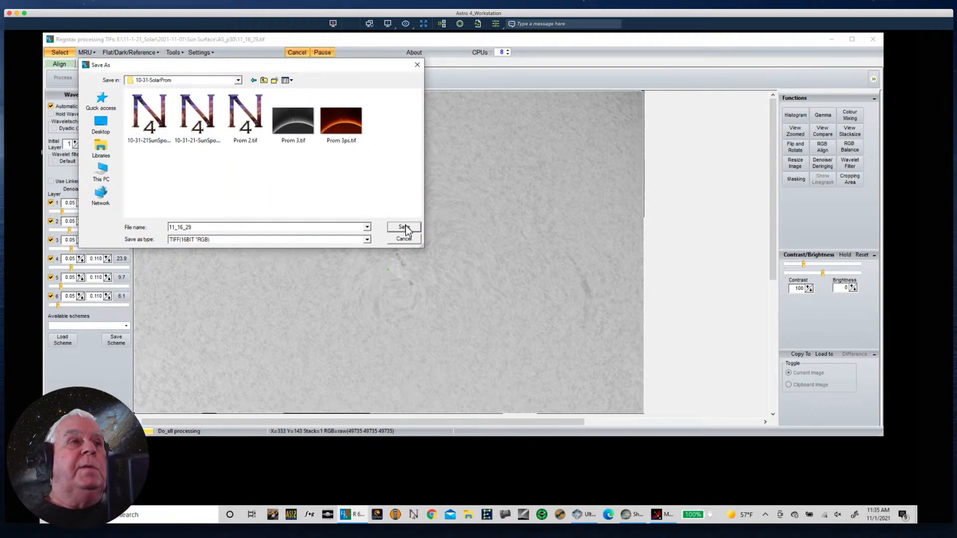
- Name the file Spot and save it as a 16-bit RGB TIFF
double_click(175, 227)
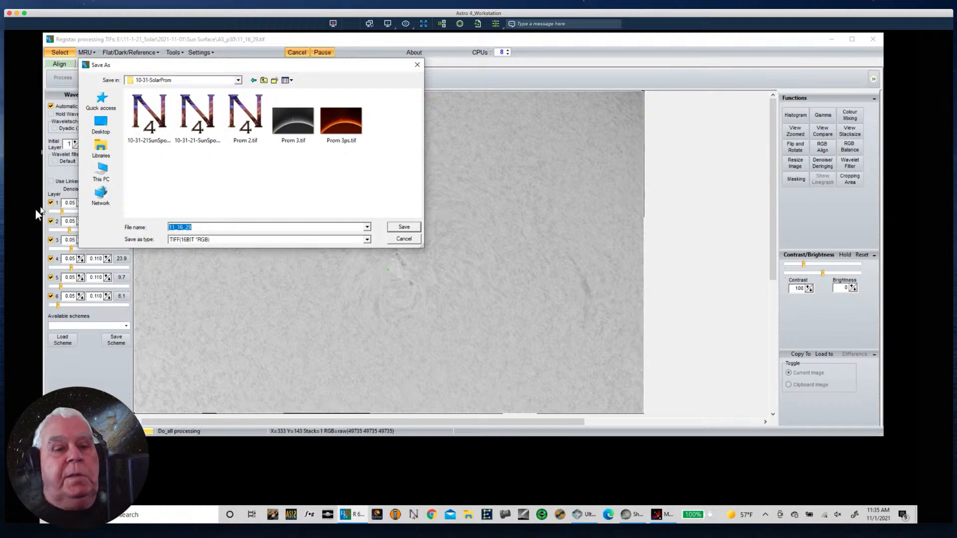
type("Spot")
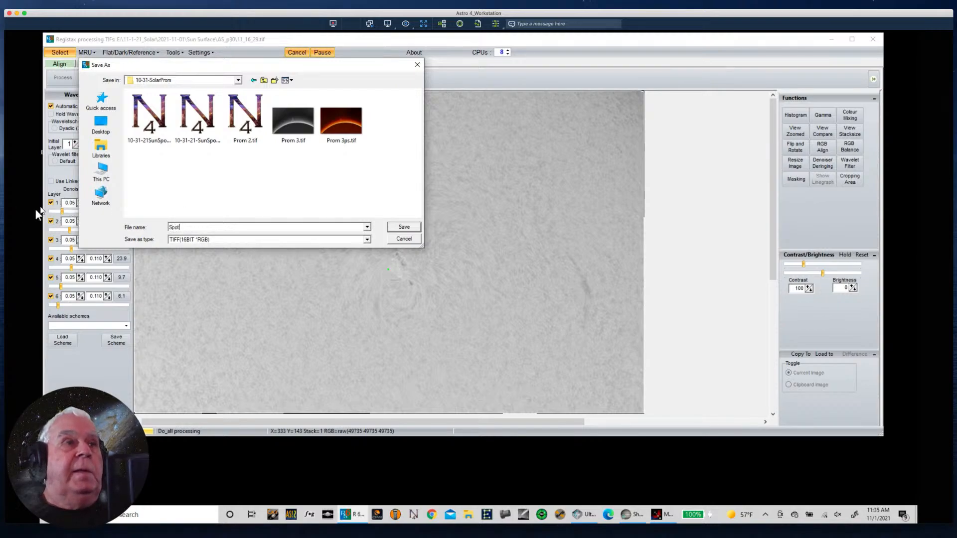
left_click(399, 228)
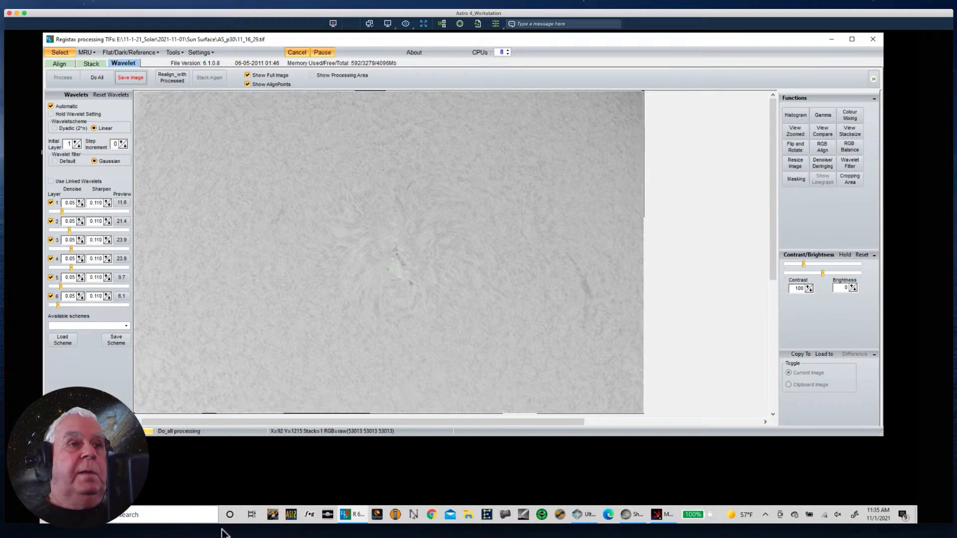
- Switch to Photoshop and check OneDrive's 10-31-SolarProm, _2021 October Images and _2021 Sept Astro Images folders for the saved files
left_click(237, 524)
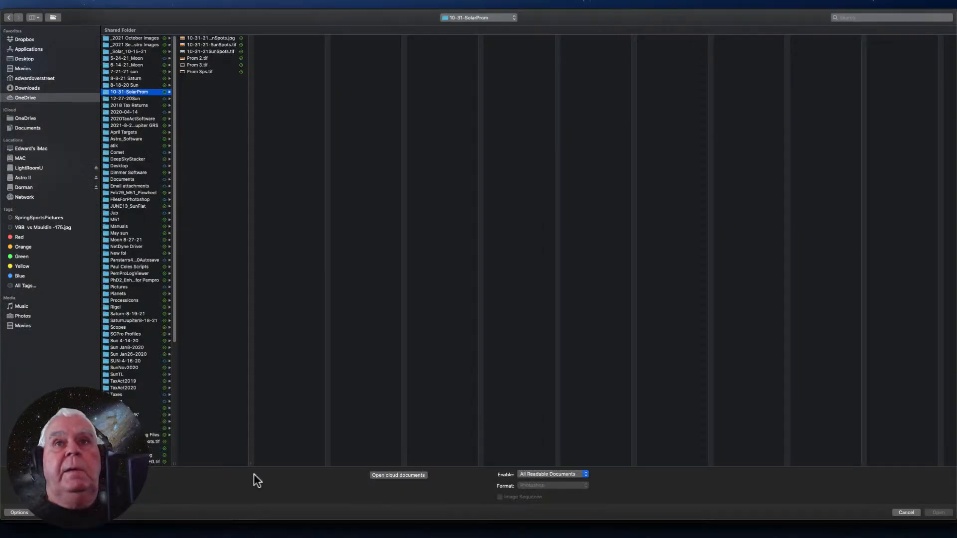
left_click(127, 93)
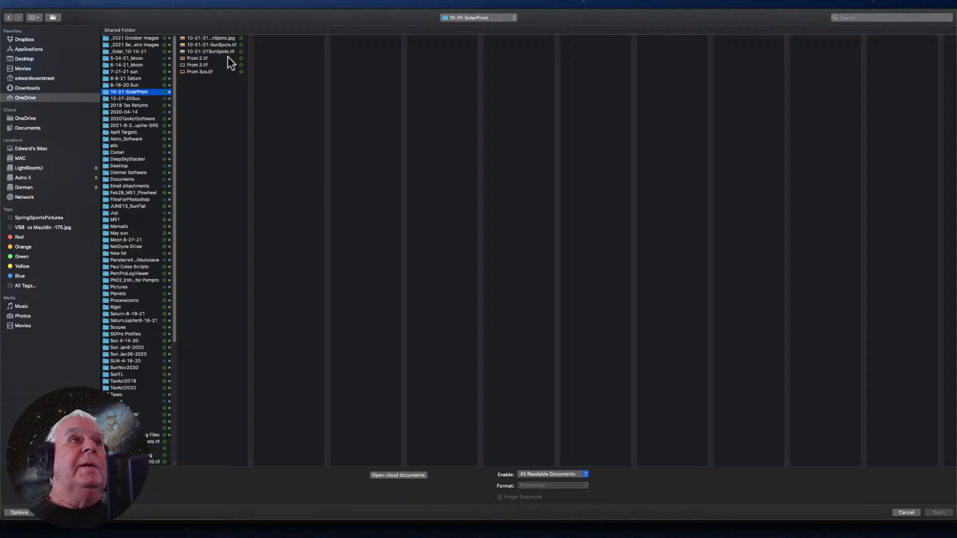
left_click(27, 118)
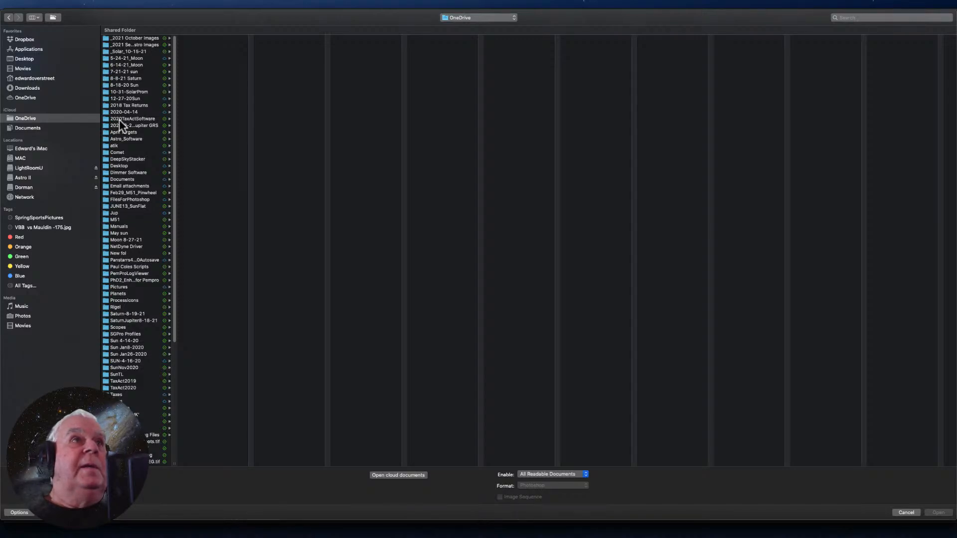
left_click(135, 92)
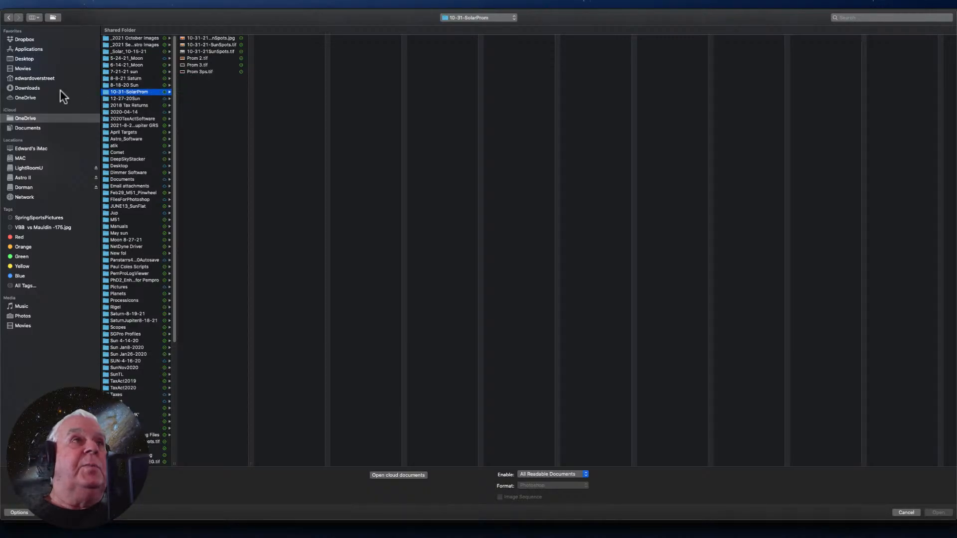
left_click(134, 38)
left_click(218, 71)
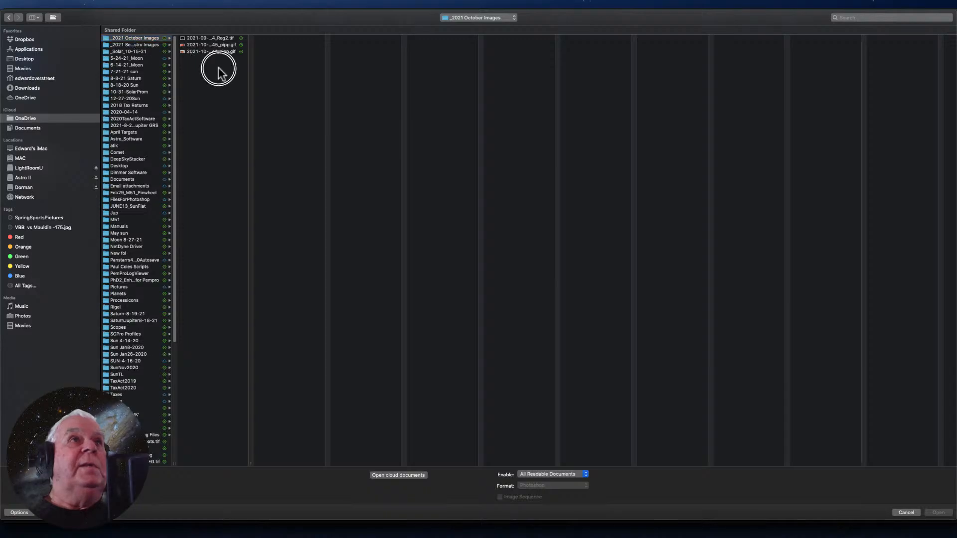
left_click(143, 45)
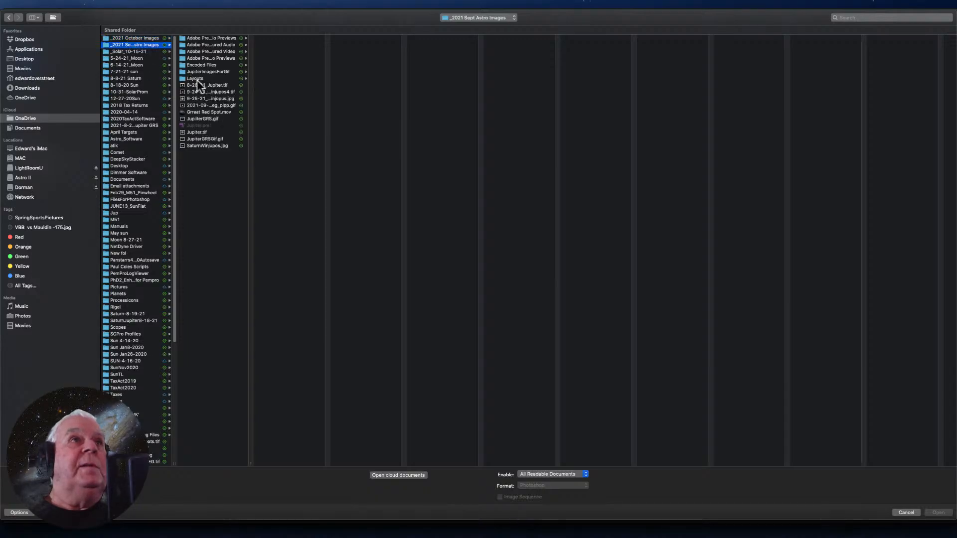
left_click(144, 36)
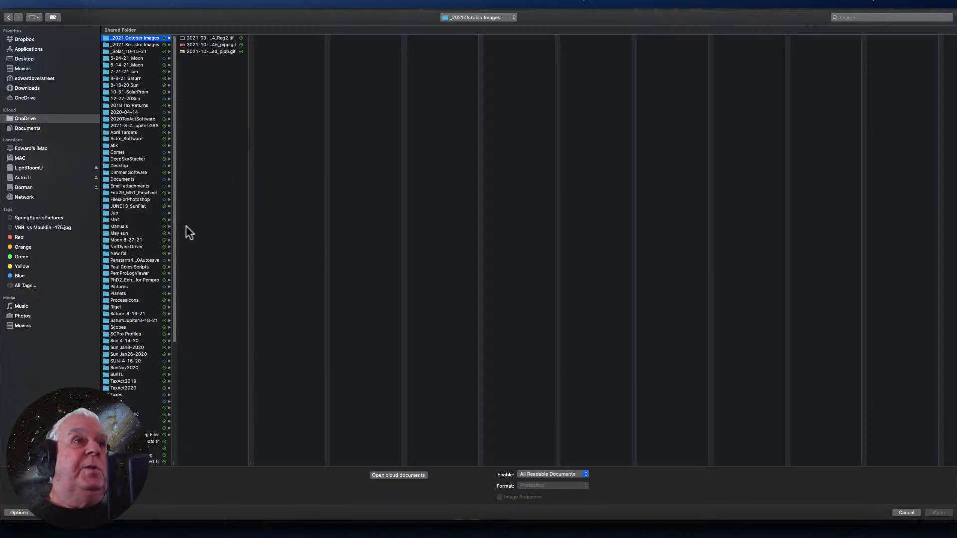
- Open Prom 3ps.jpg from the 10-31-21_Solar Prom folder under 2021, 10_October 2021 on the Astro II drive
left_click(20, 181)
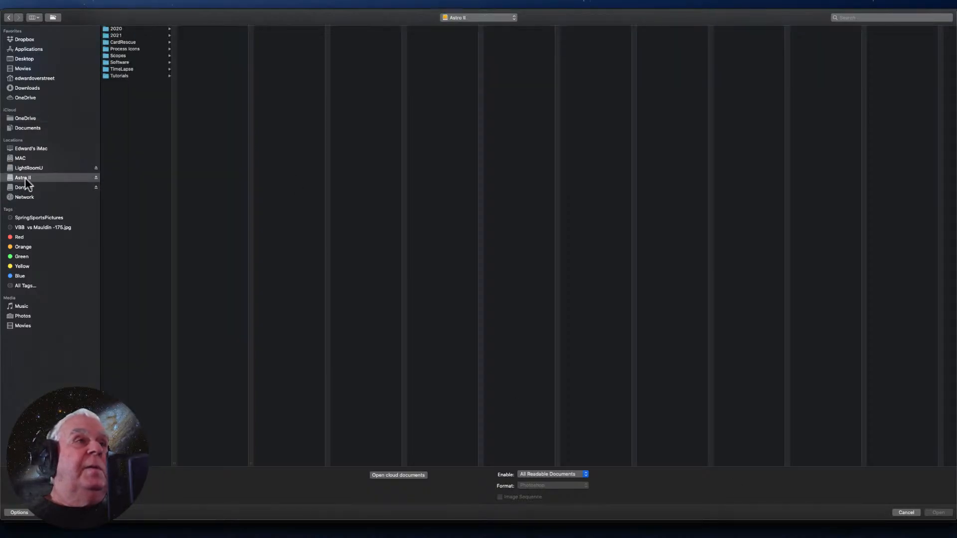
left_click(120, 35)
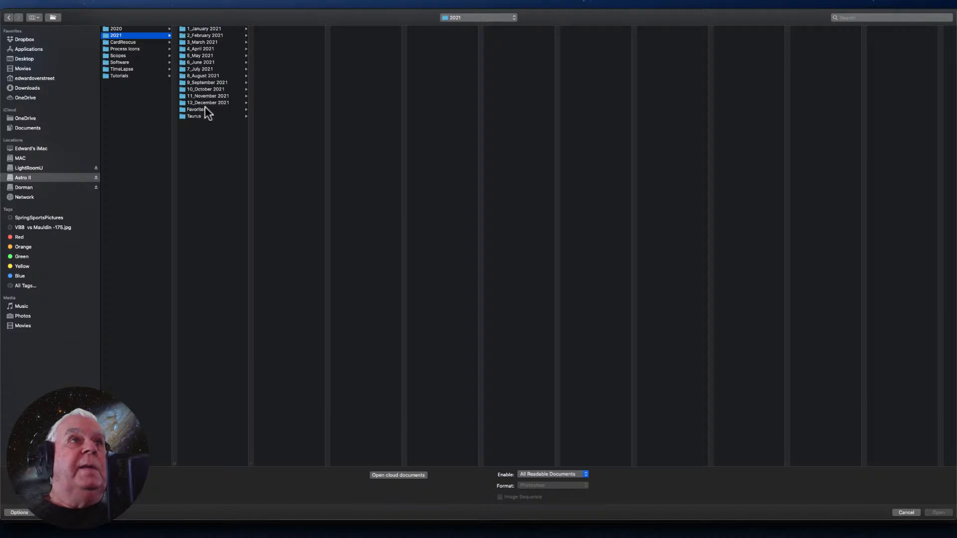
left_click(200, 89)
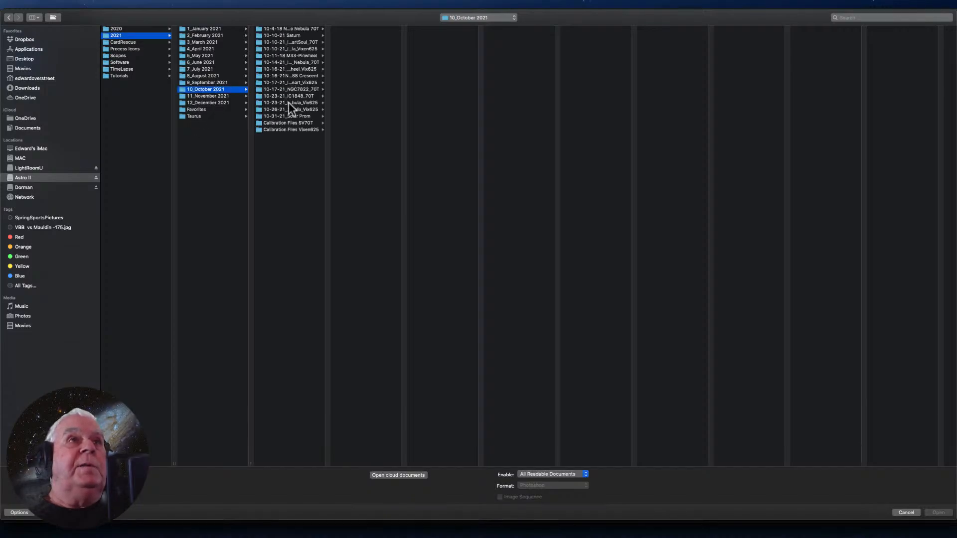
left_click(285, 115)
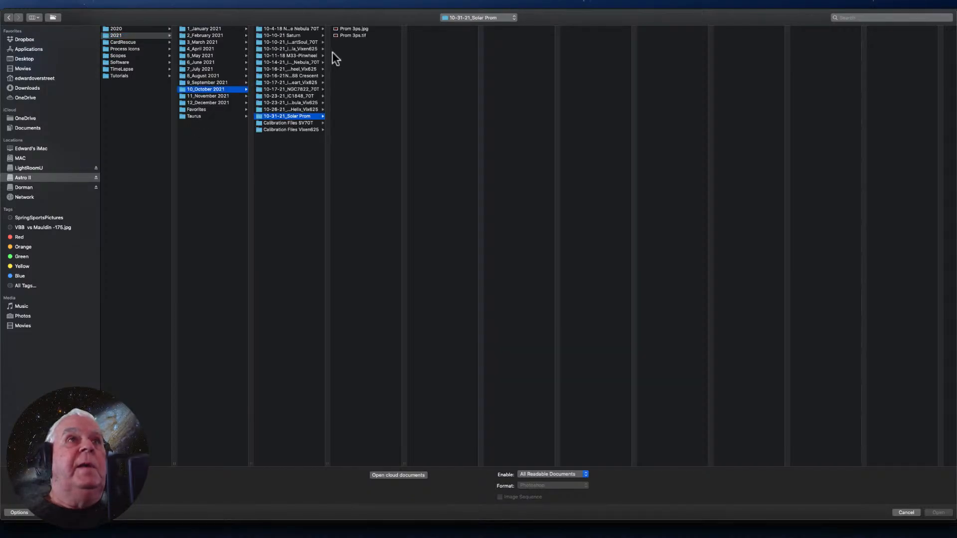
left_click(355, 29)
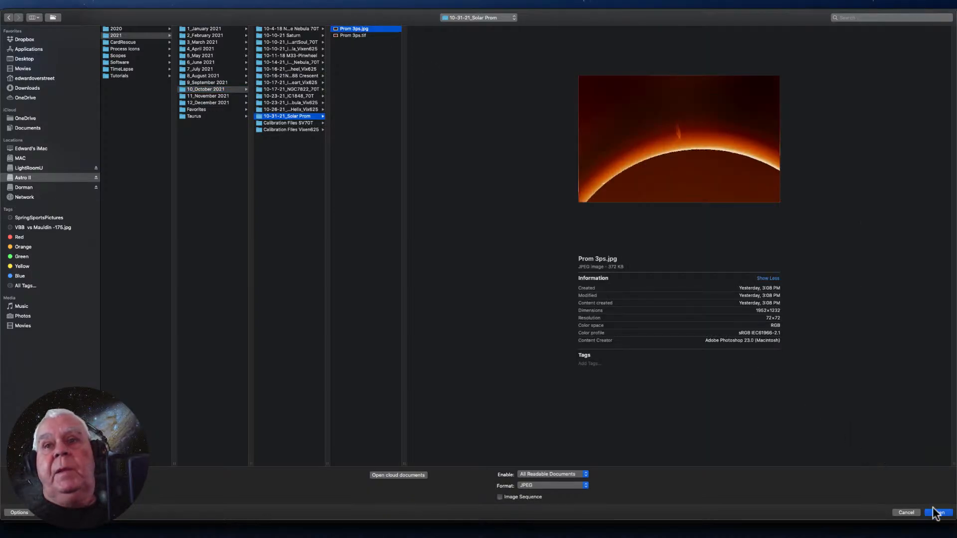
left_click(906, 512)
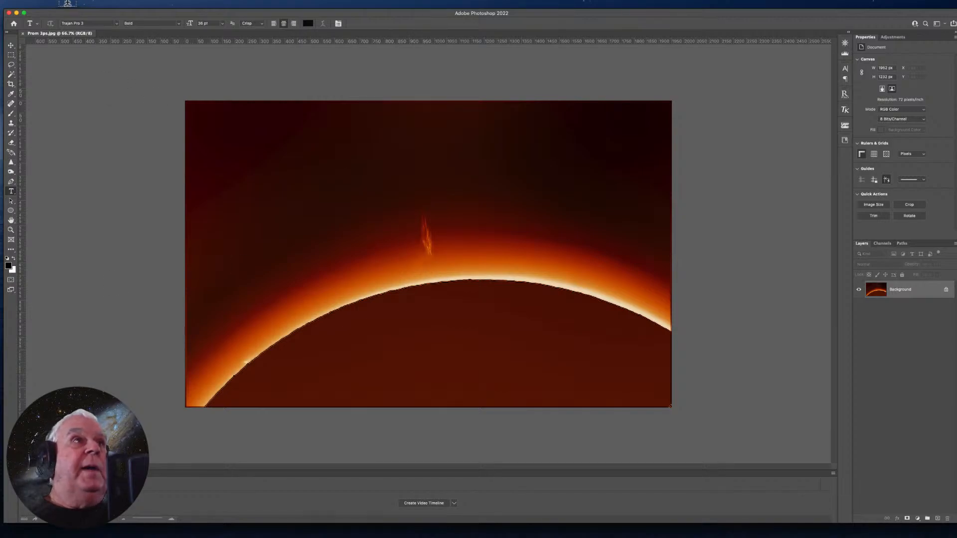
- Open 10-31-21SunSpots.tif from OneDrive's 10-31-SolarProm folder
left_click(59, 4)
left_click(65, 22)
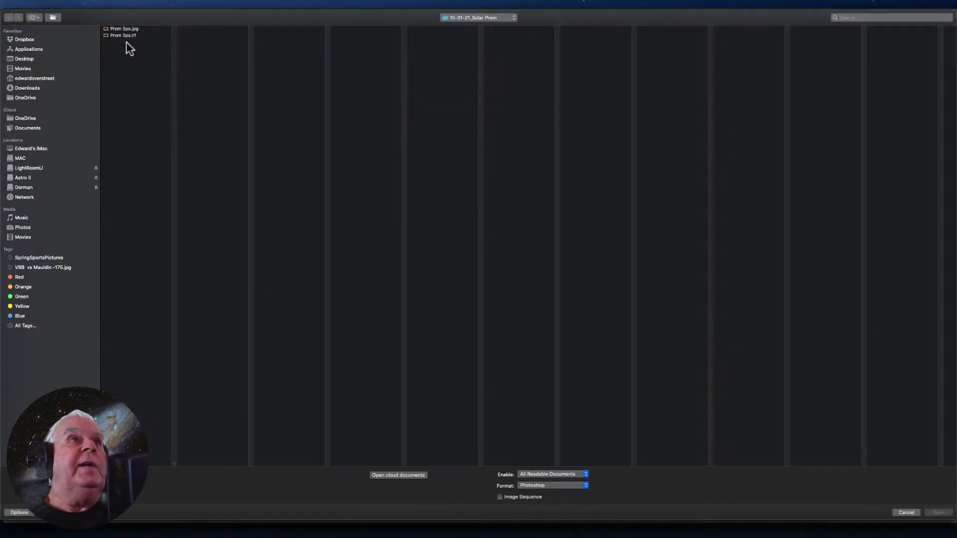
left_click(24, 118)
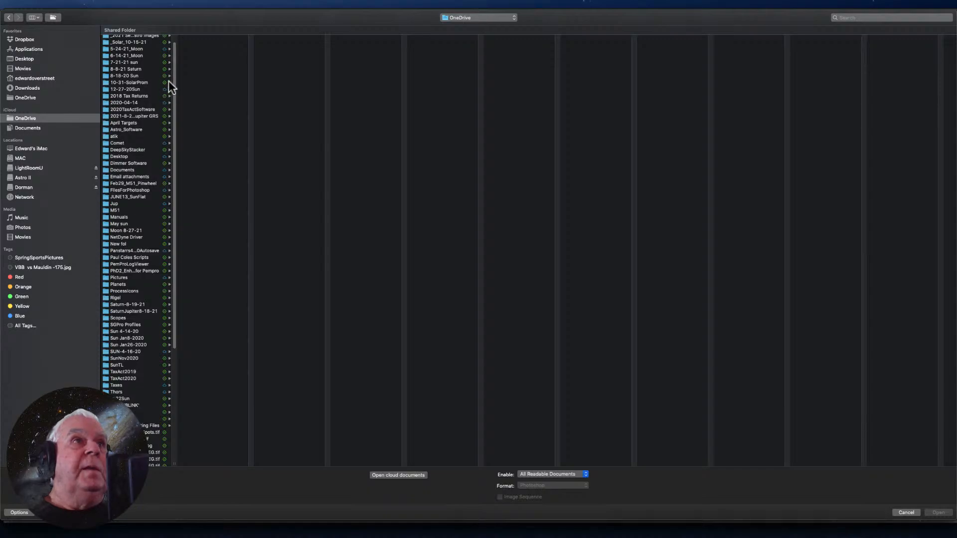
scroll(174, 80, "up", 1)
left_click(129, 37)
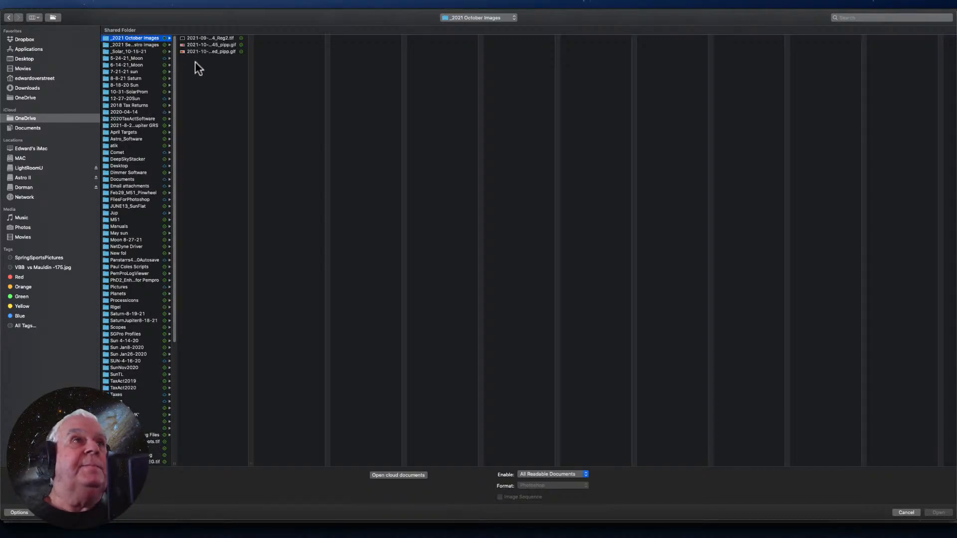
left_click(135, 46)
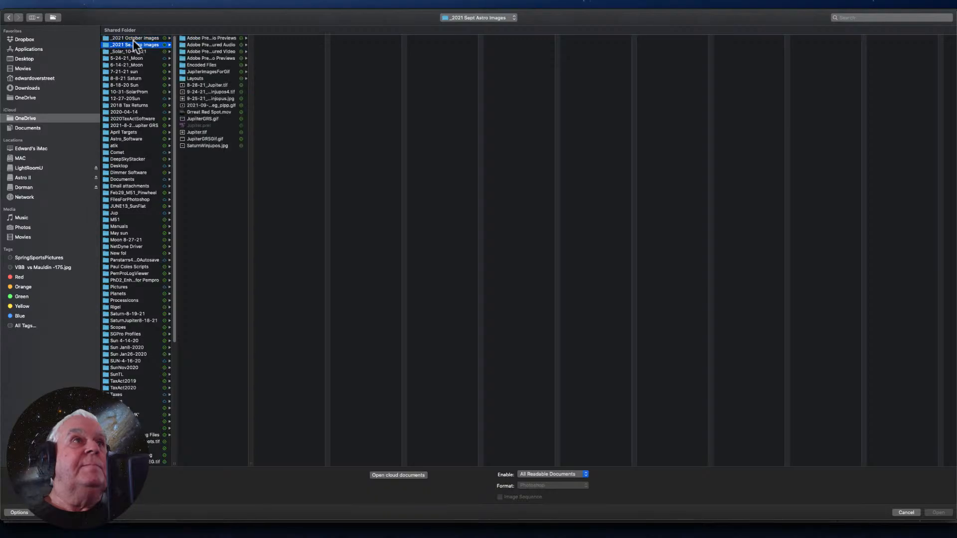
left_click(133, 40)
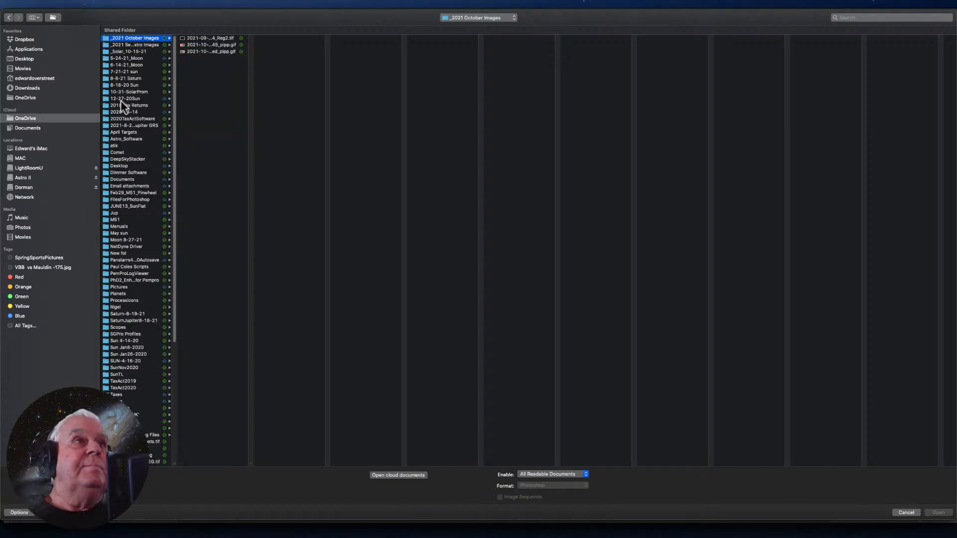
left_click(133, 92)
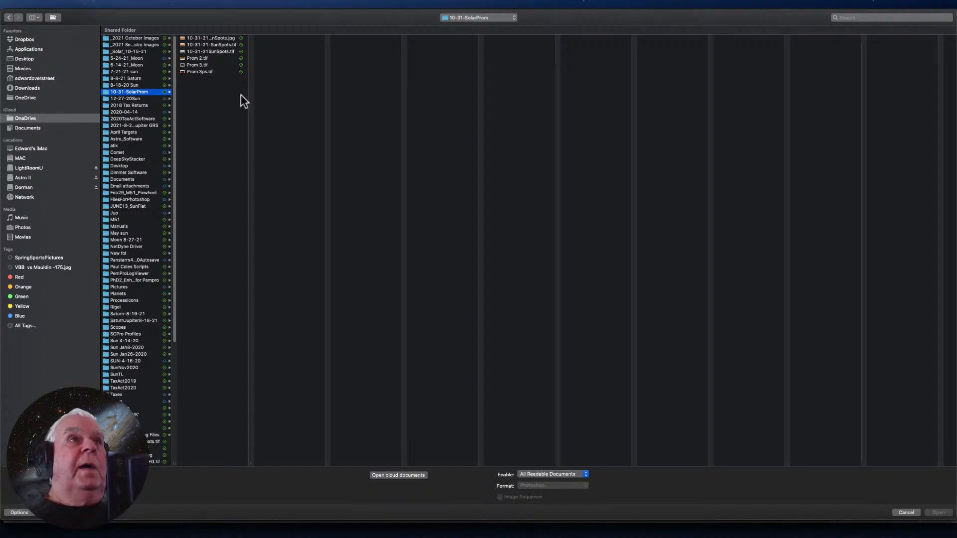
left_click(215, 52)
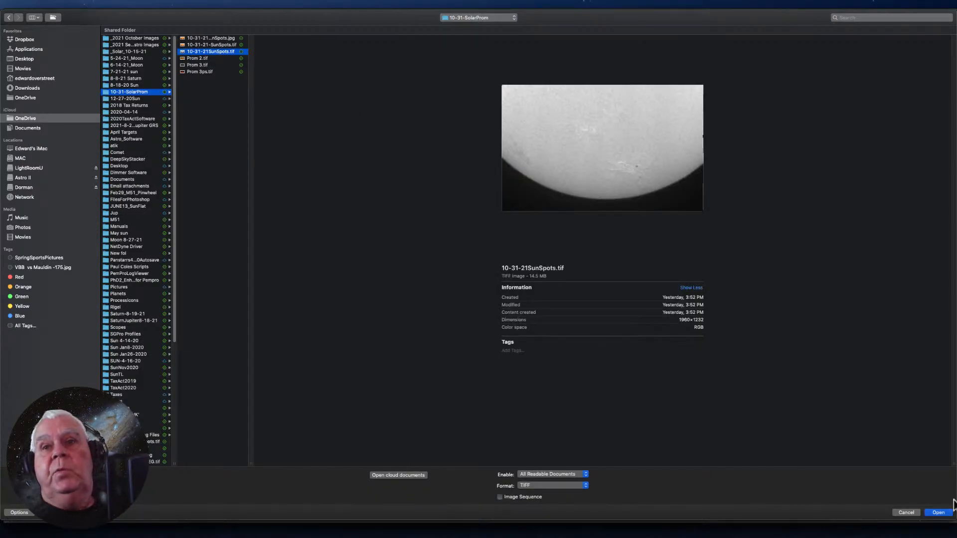
left_click(938, 513)
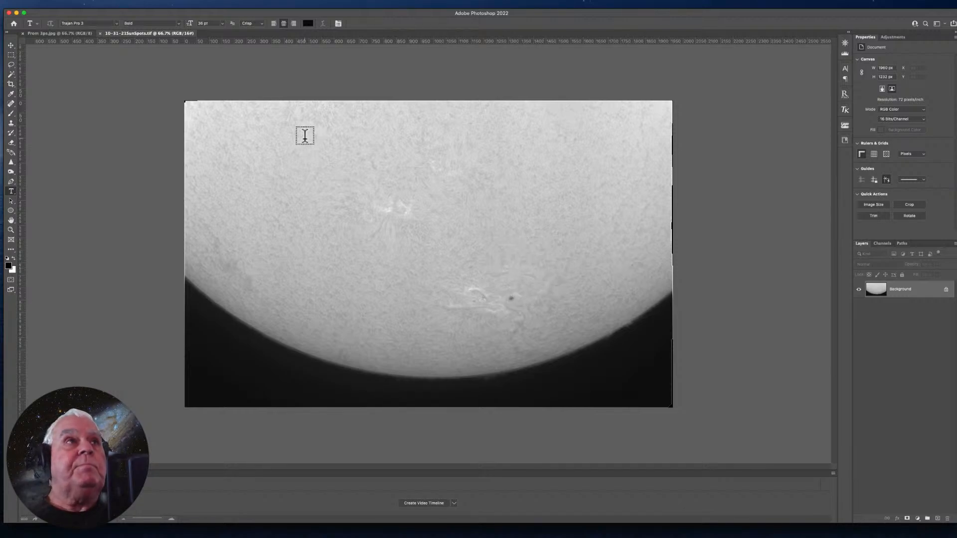
- Convert the sunspot image to 8 Bits/Channel, keeping RGB Color mode
left_click(94, 4)
mouse_move(95, 12)
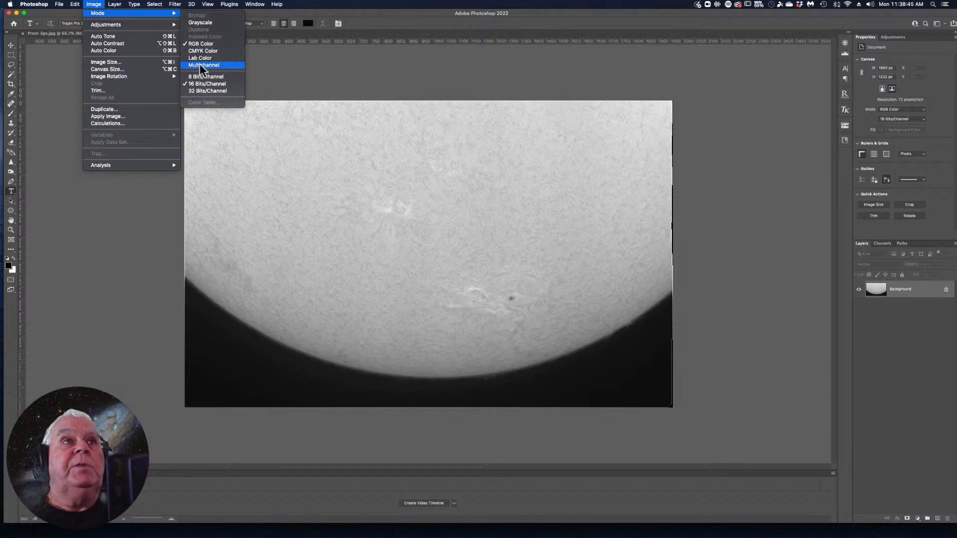
mouse_move(145, 22)
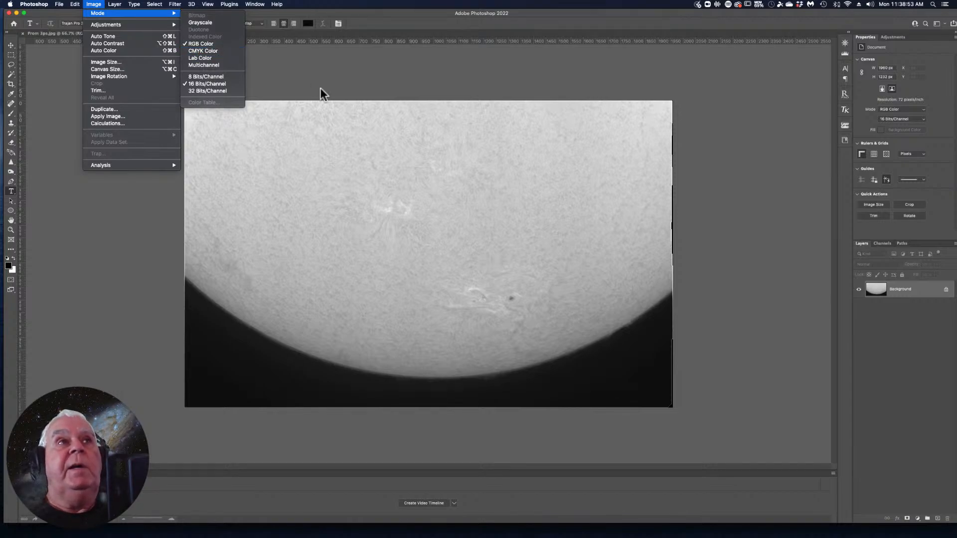
left_click(202, 76)
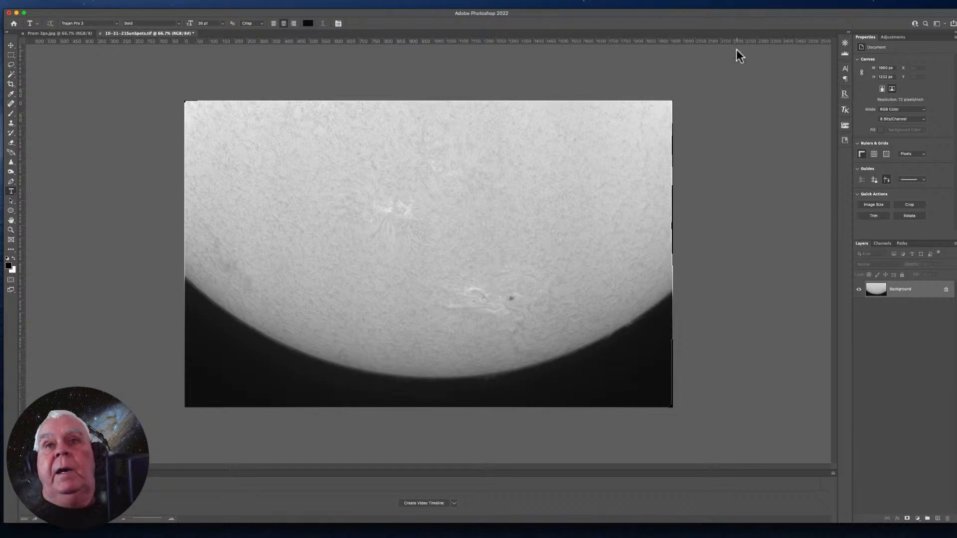
left_click(721, 230)
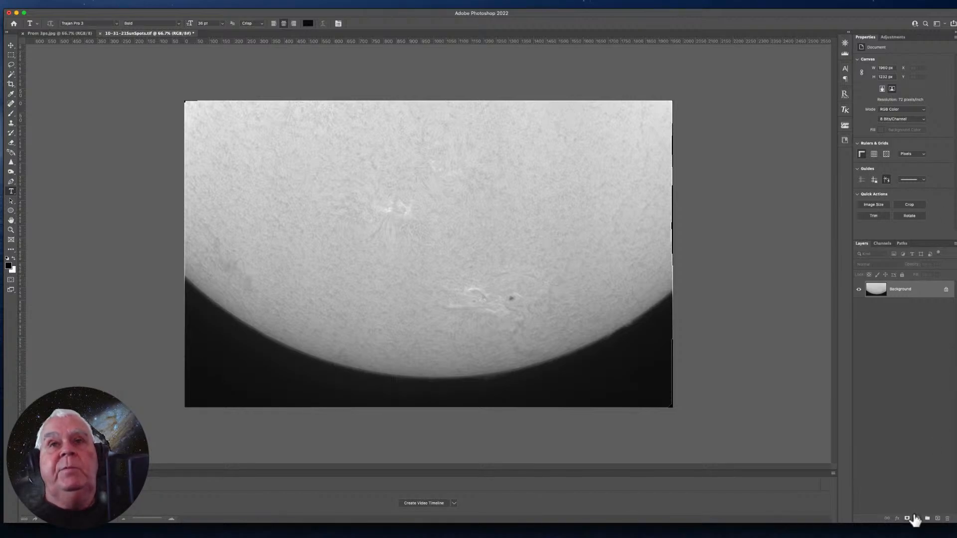
- Duplicate the Background layer under the suggested name Background copy
right_click(901, 292)
left_click(863, 306)
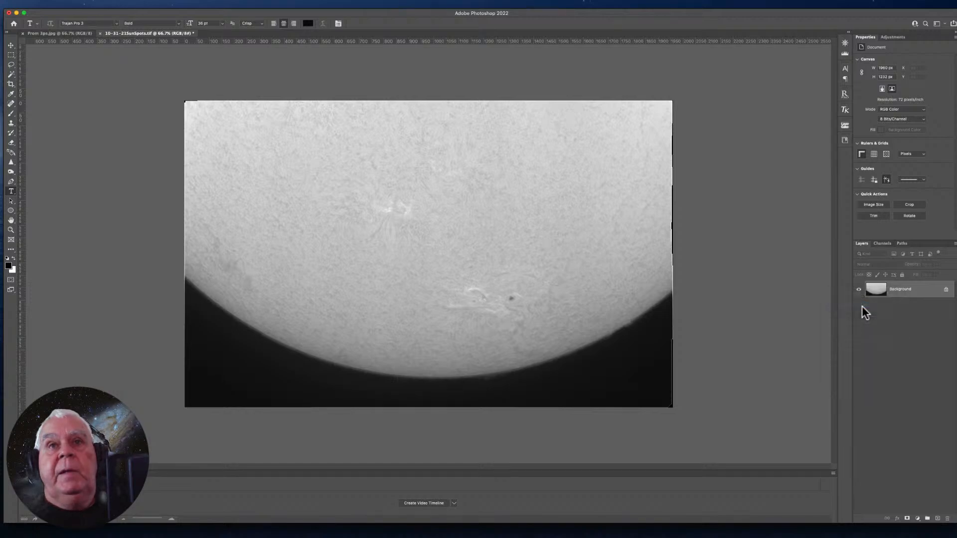
key("Return")
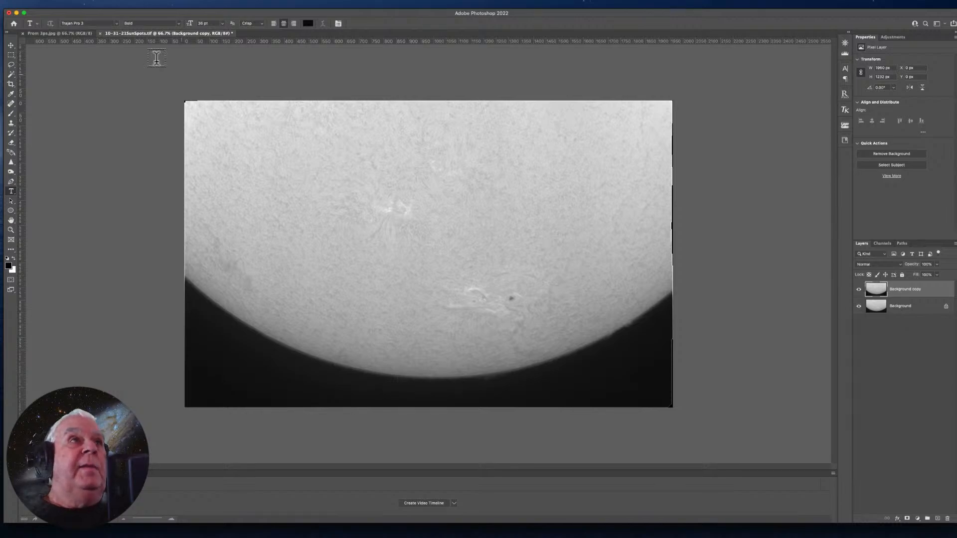
- Start a Curves adjustment on Background copy and raise the Red channel's curve at input 53 to output 114
left_click(91, 5)
mouse_move(97, 22)
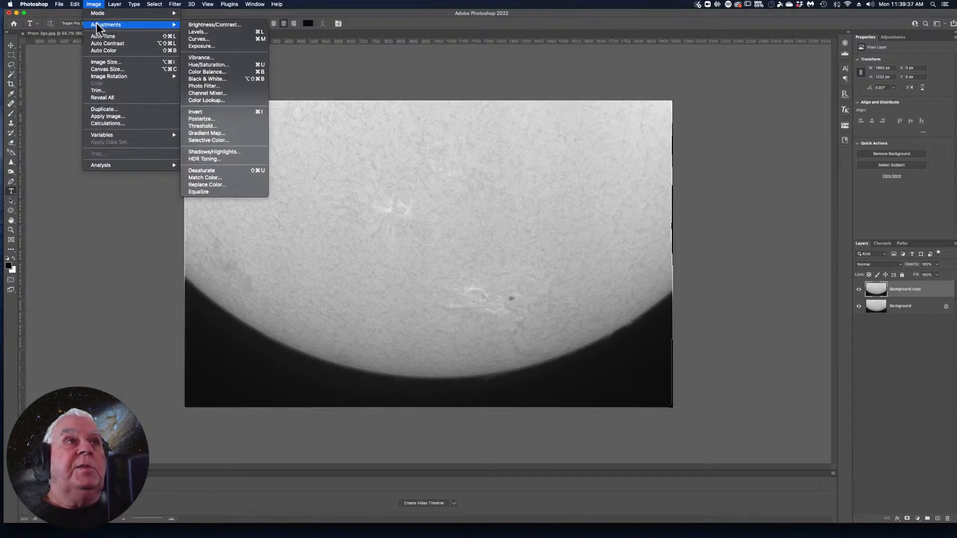
left_click(190, 40)
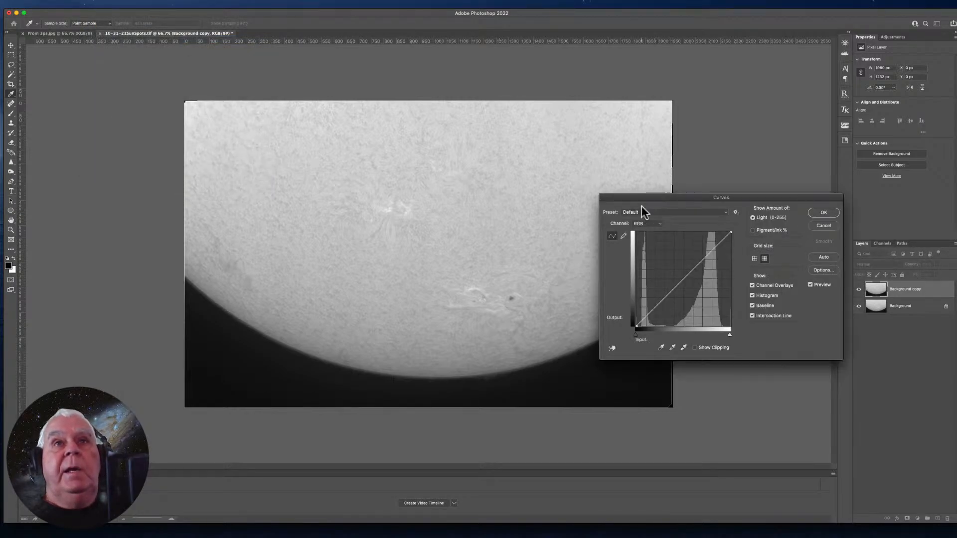
left_click_drag(636, 199, 488, 59)
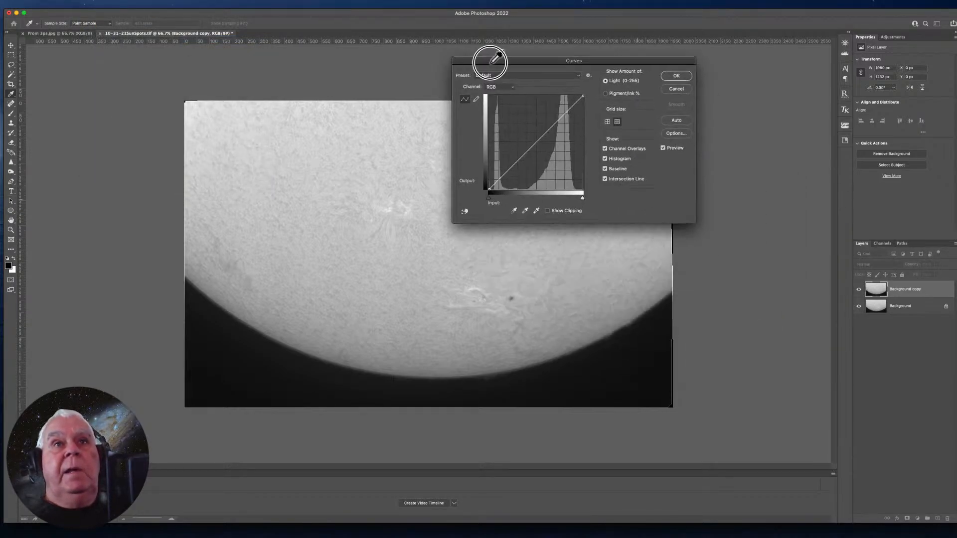
left_click(576, 73)
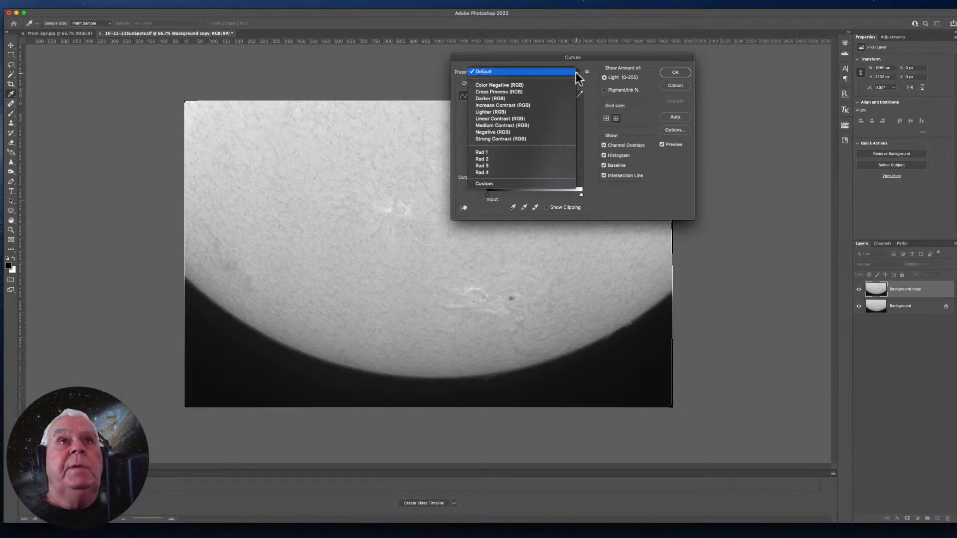
left_click(576, 73)
left_click(512, 84)
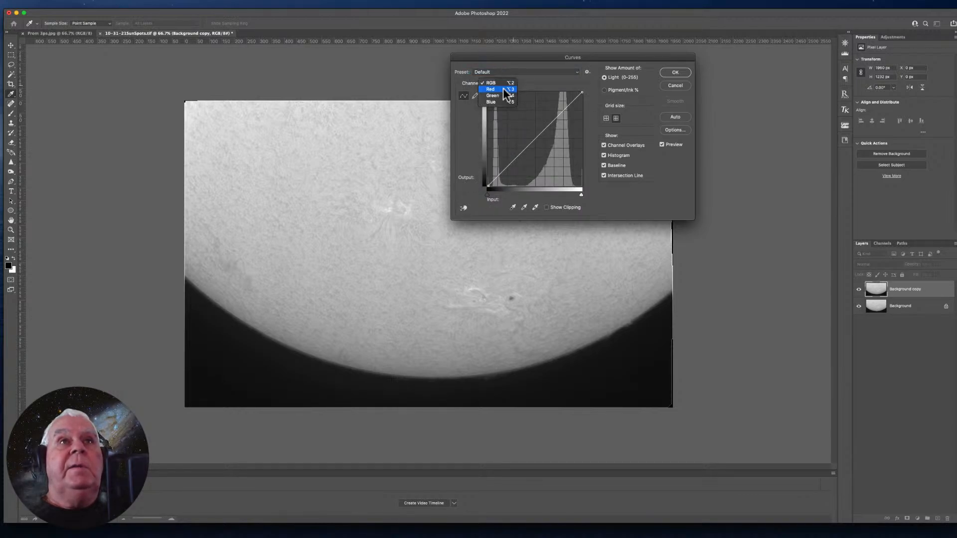
left_click(501, 89)
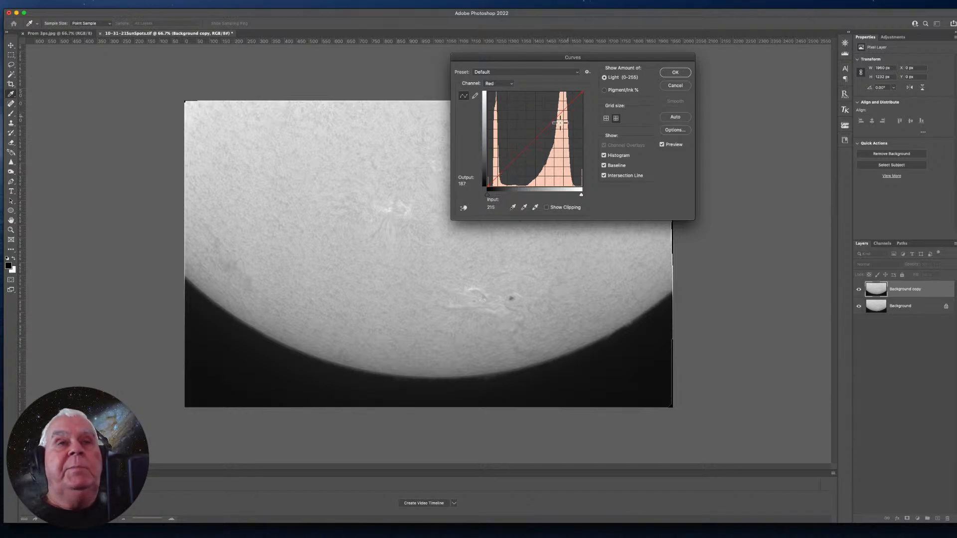
left_click_drag(532, 142, 507, 144)
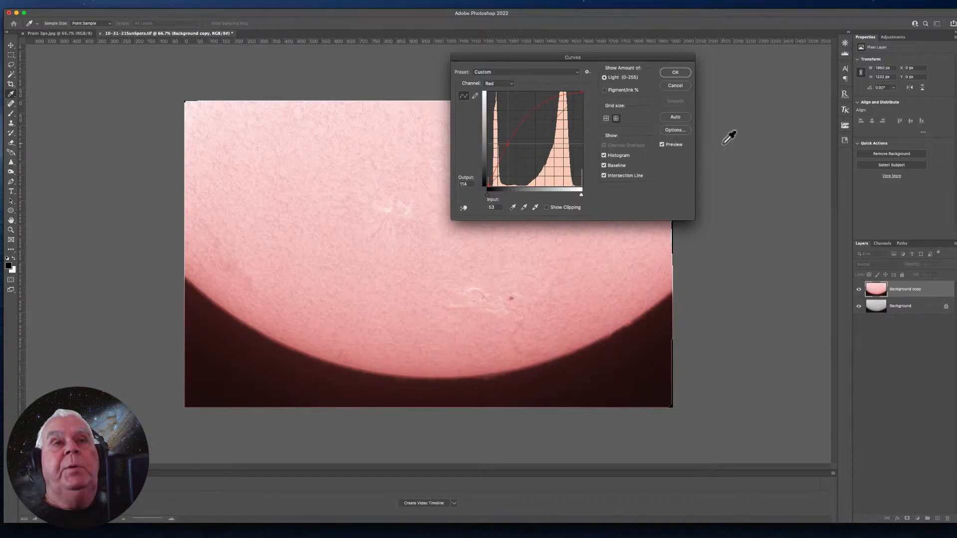
- Lower the Green channel's curve at input 152 to output 111
left_click(510, 83)
left_click(499, 91)
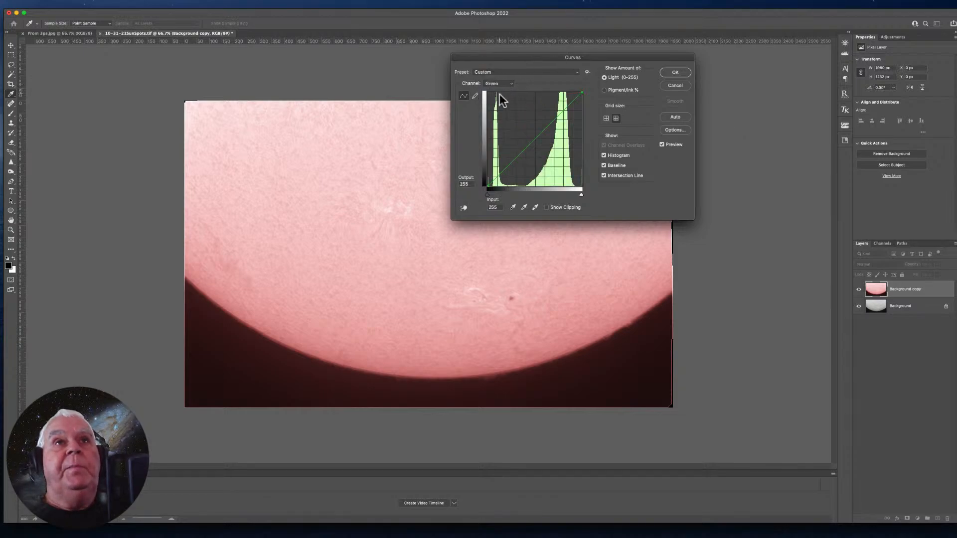
left_click_drag(537, 136, 546, 147)
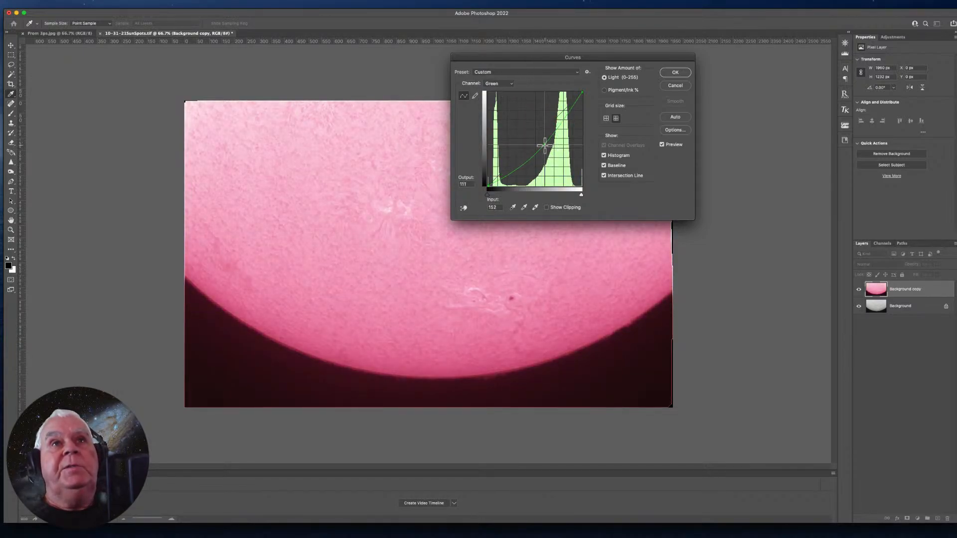
- Lower the Blue channel's curve at input 205 to output 103 and apply the Curves adjustment
left_click(510, 83)
left_click(498, 93)
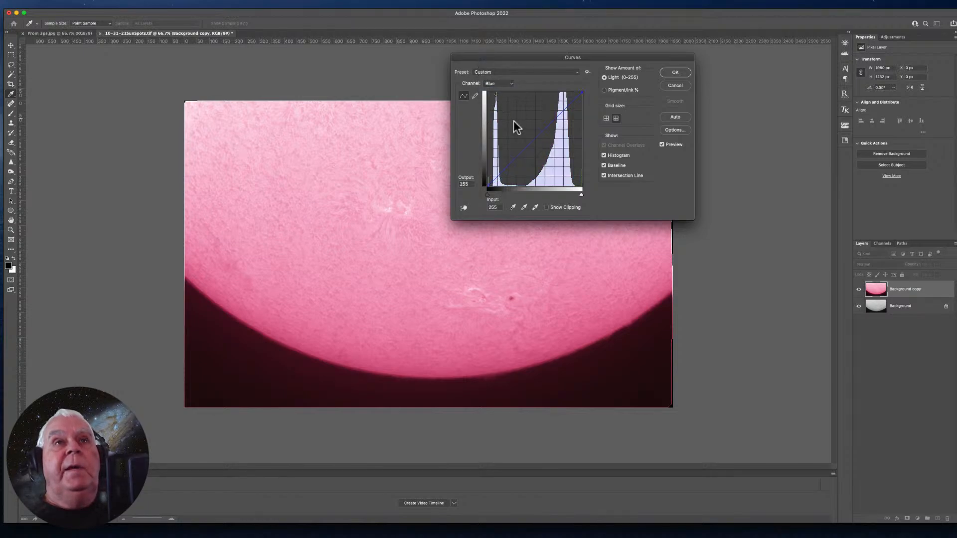
left_click_drag(537, 137, 564, 148)
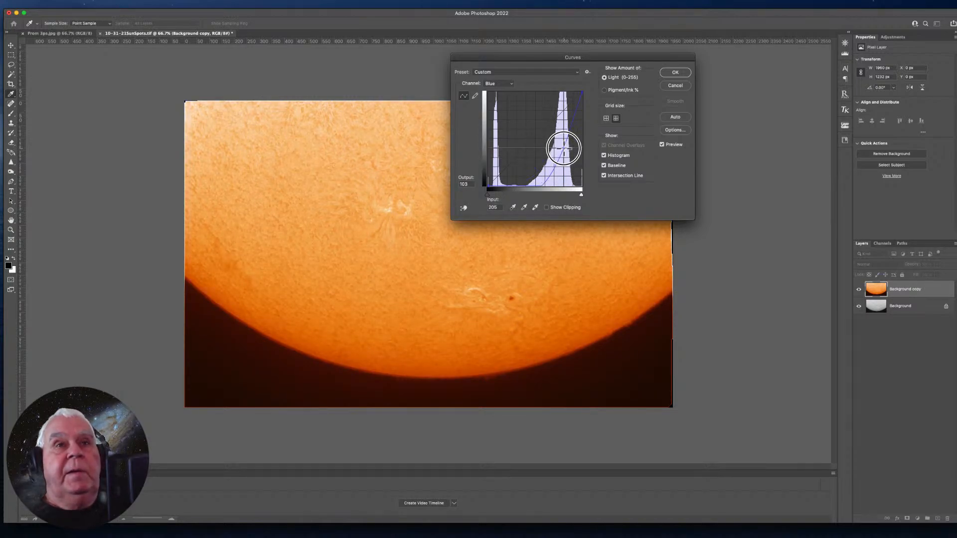
left_click(673, 73)
key("t")
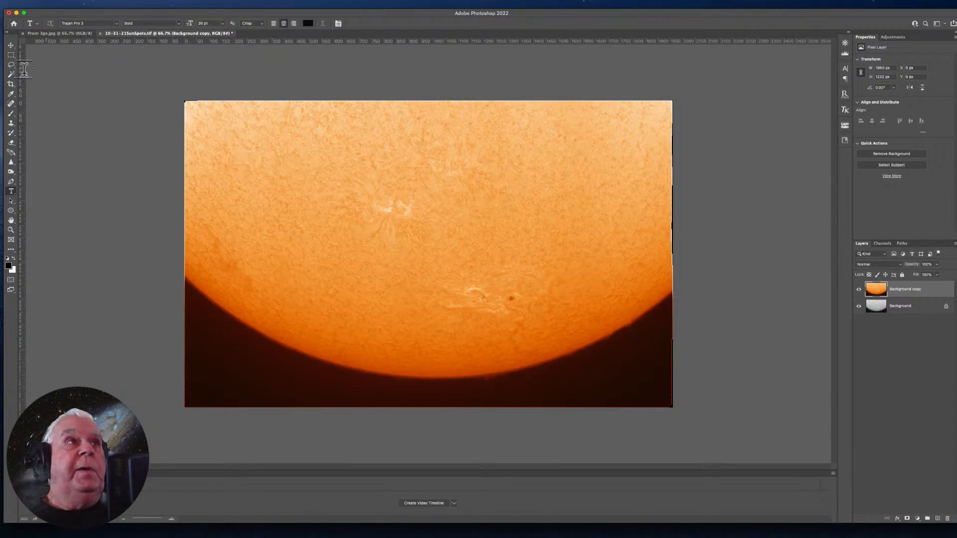
- Crop the image to about 1500 × 993 px around the sunspots and the lower solar limb, removing the rough outer edges
left_click(11, 83)
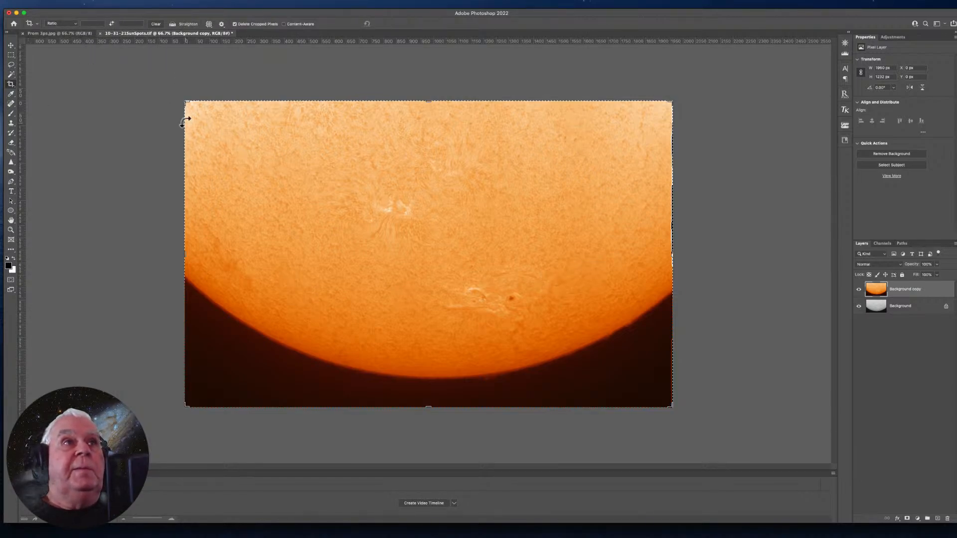
left_click_drag(187, 102, 290, 231)
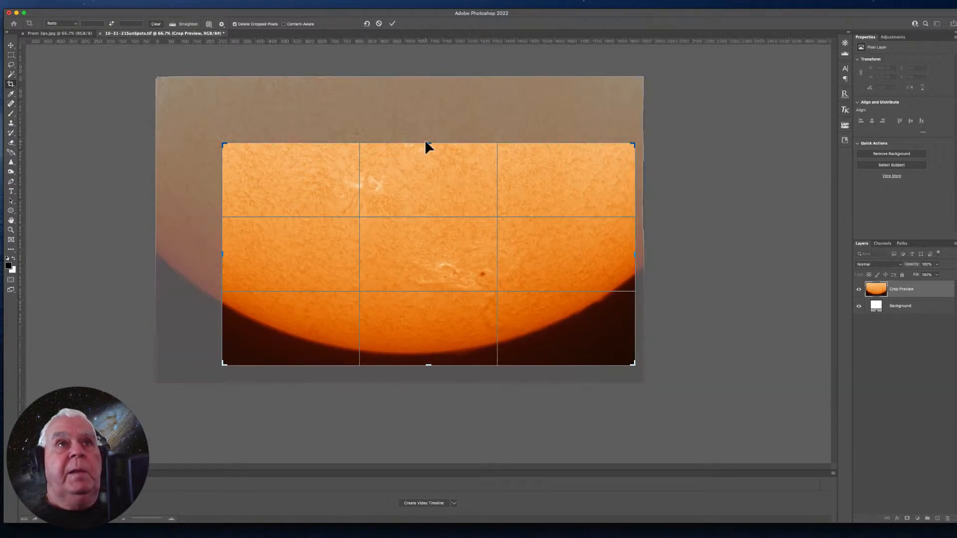
left_click_drag(425, 141, 425, 128)
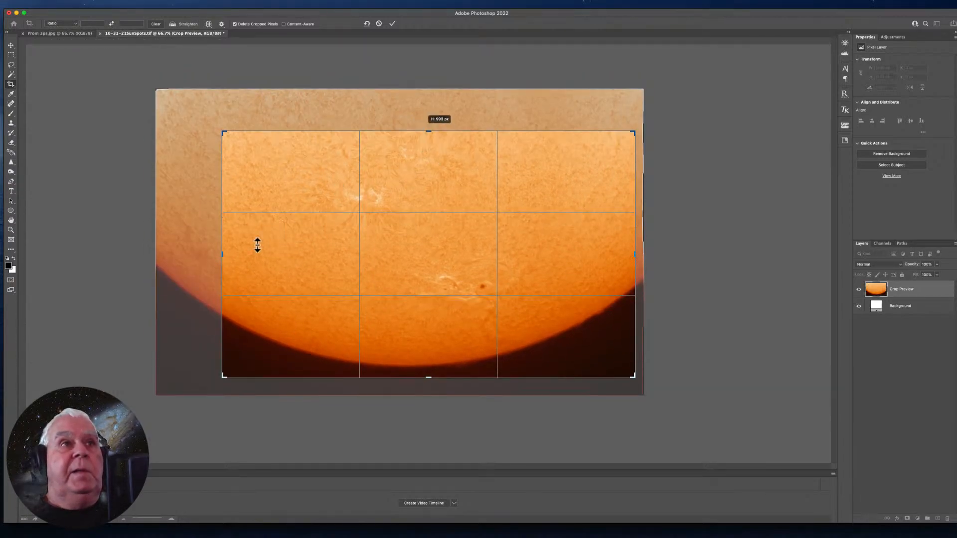
left_click_drag(221, 256, 244, 258)
mouse_move(339, 253)
left_mouse_down()
mouse_move(325, 252)
mouse_move(356, 252)
mouse_move(350, 246)
left_mouse_up()
key("Return")
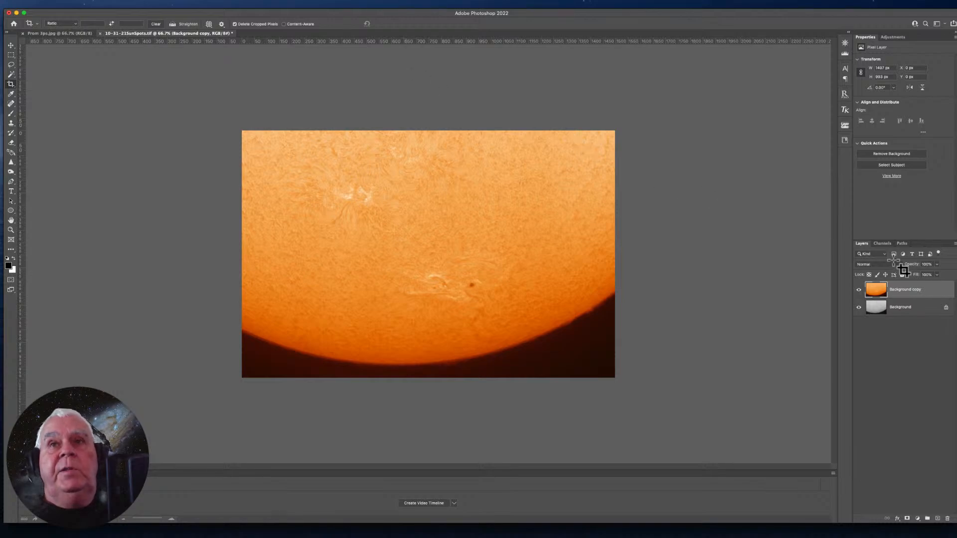
- Duplicate the colourised layer under the suggested name Background copy 2
right_click(903, 290)
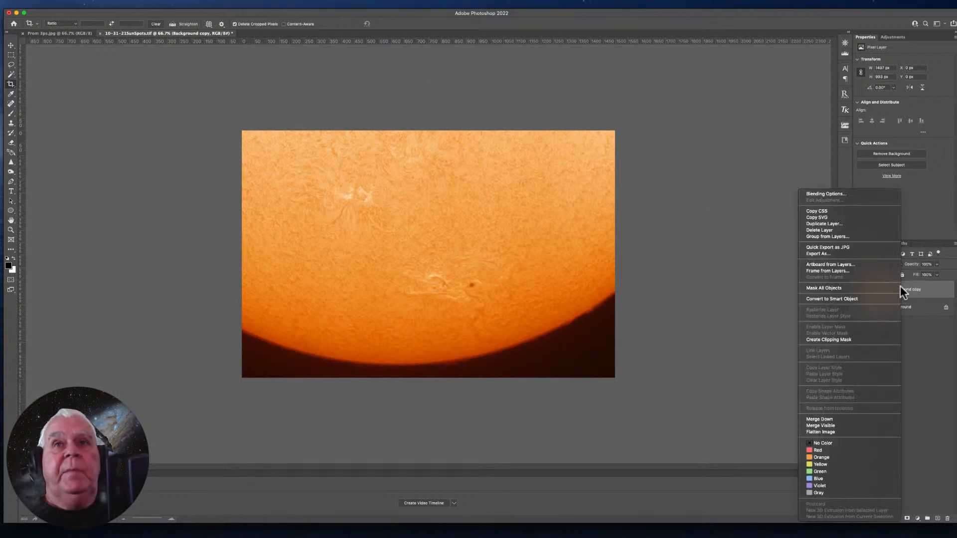
left_click(821, 224)
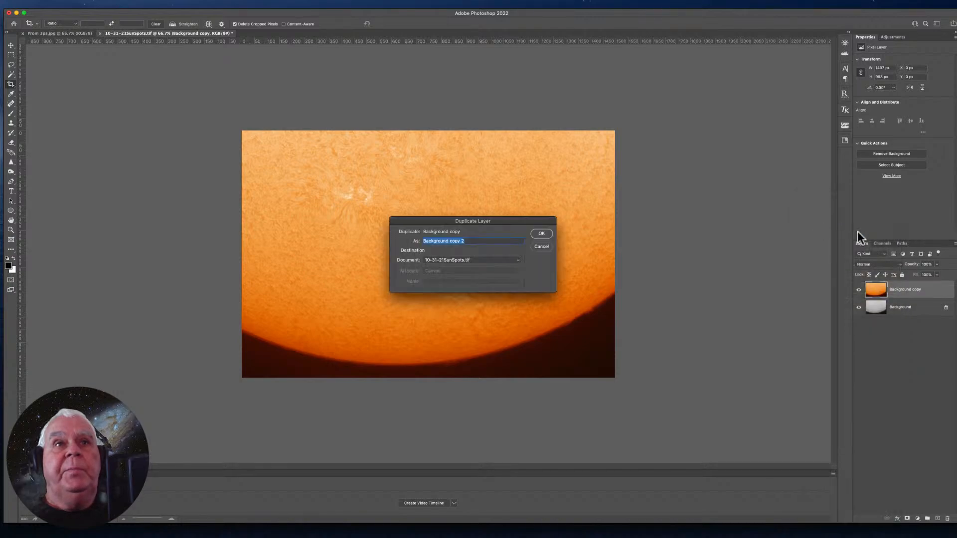
key("Return")
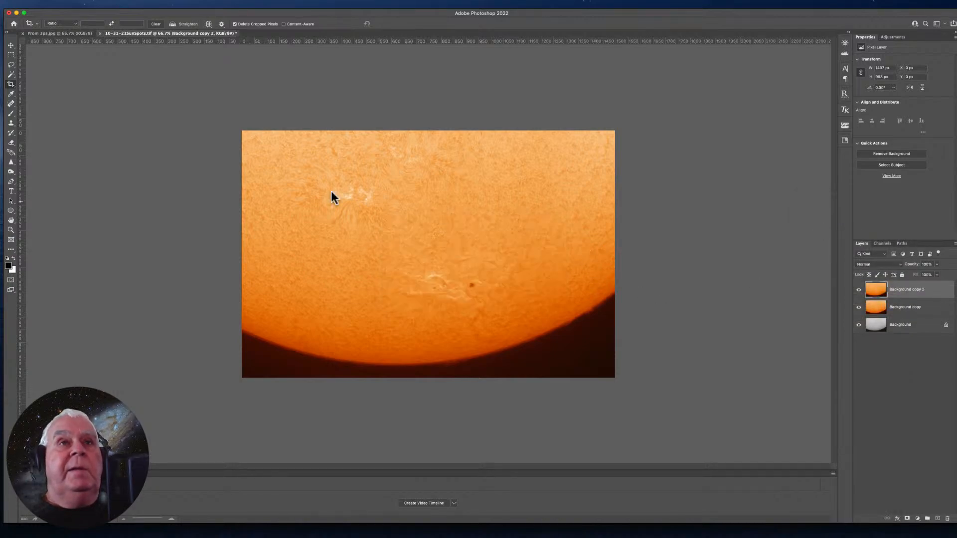
- Apply a High Pass filter with a radius of about 1.8 pixels to the Background copy 2 layer
left_click(175, 4)
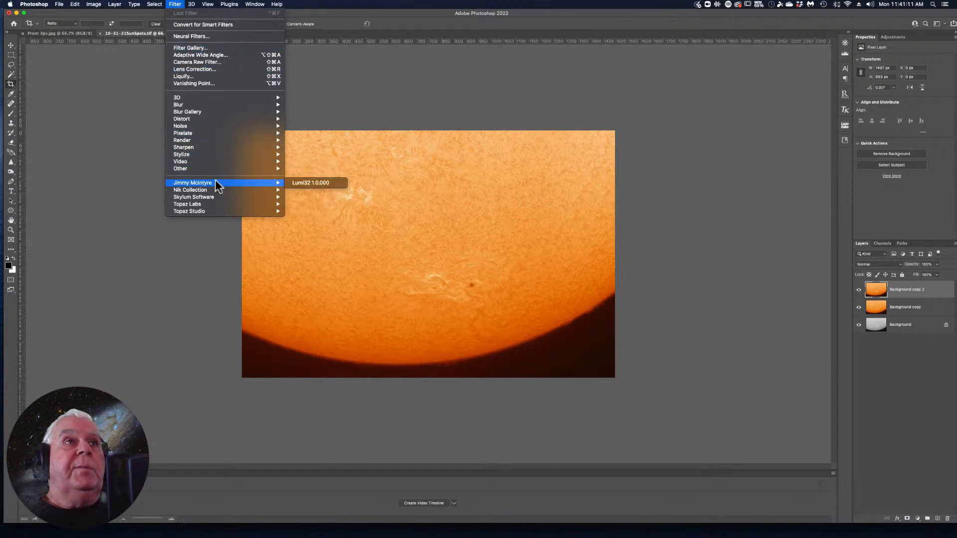
mouse_move(208, 172)
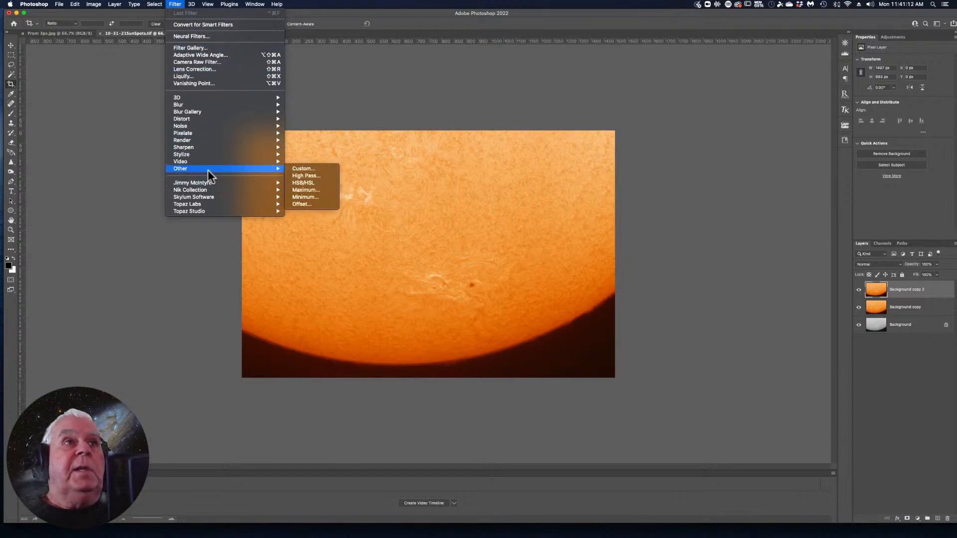
left_click(305, 176)
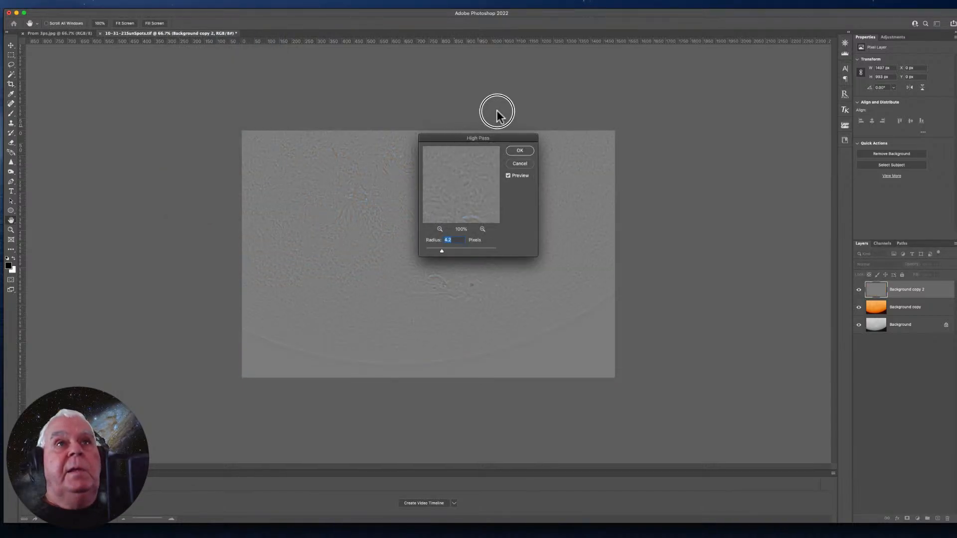
left_click_drag(451, 138, 531, 45)
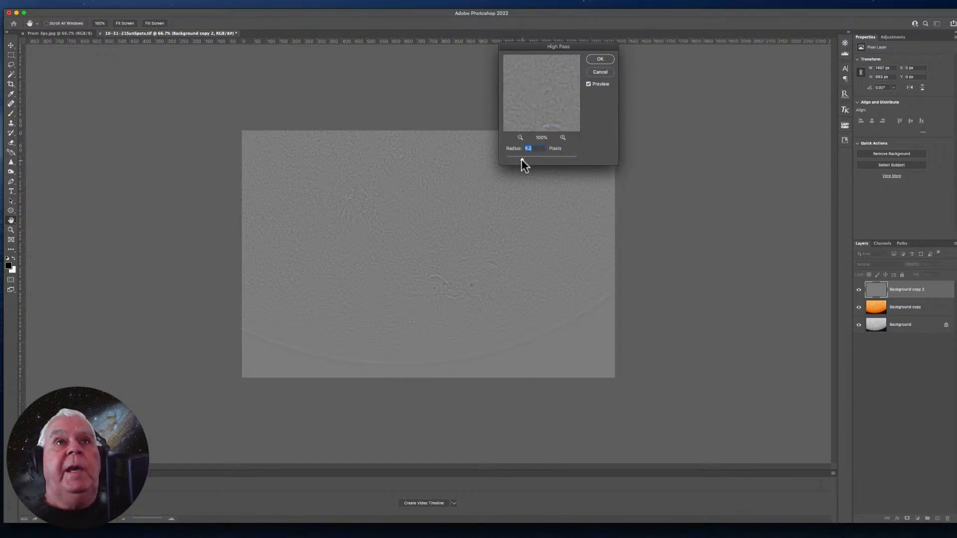
left_click_drag(521, 160, 515, 159)
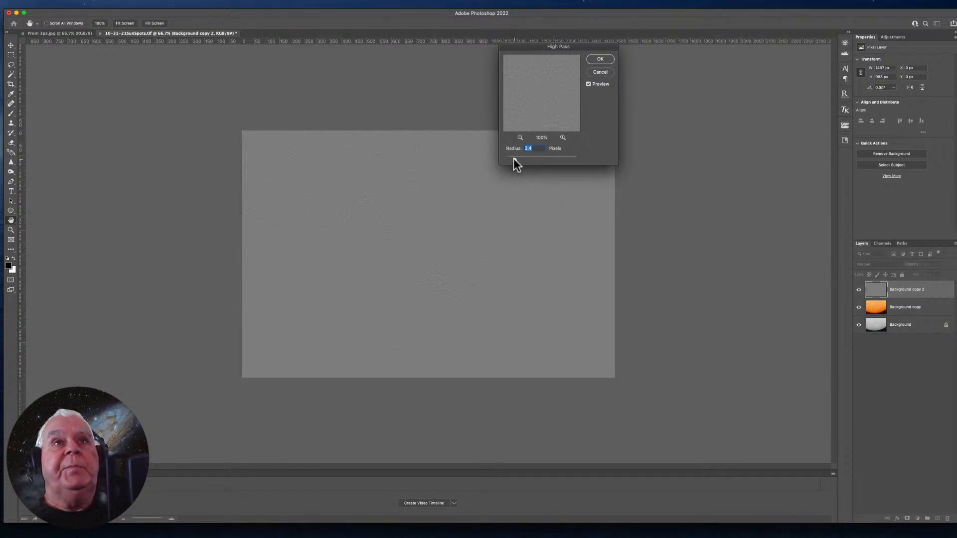
left_click_drag(513, 158, 513, 161)
left_click(513, 160)
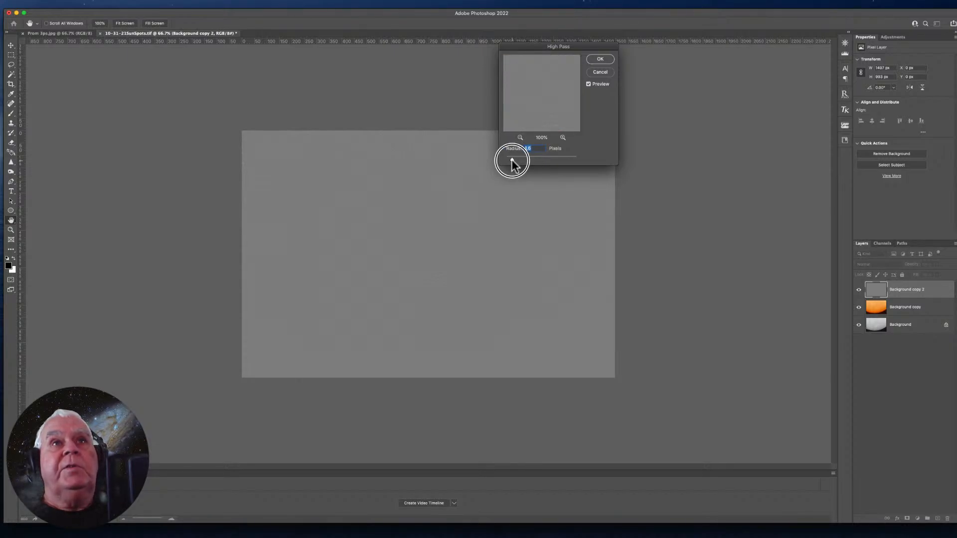
left_click_drag(512, 160, 513, 160)
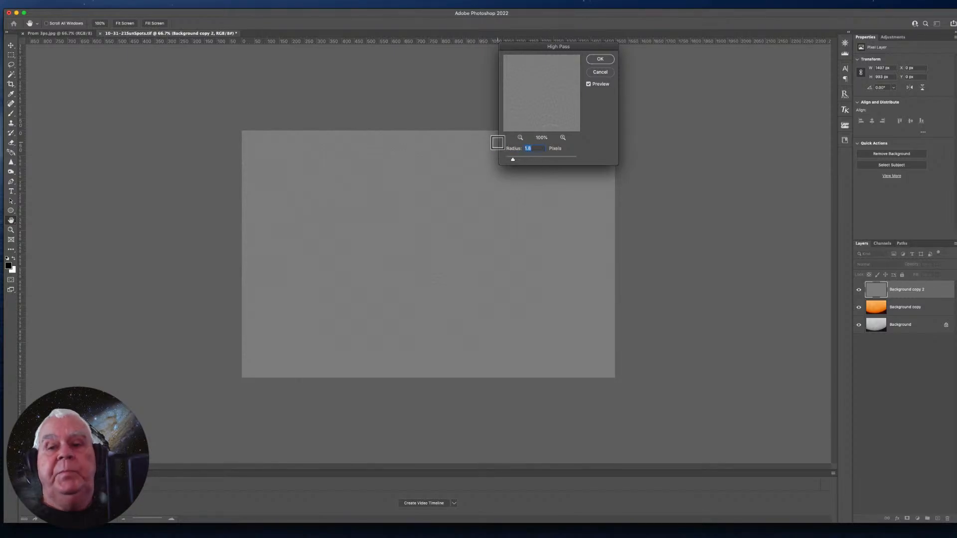
key("Return")
- Set the blend mode of the high-pass layer Background copy 2 to Overlay
key("c")
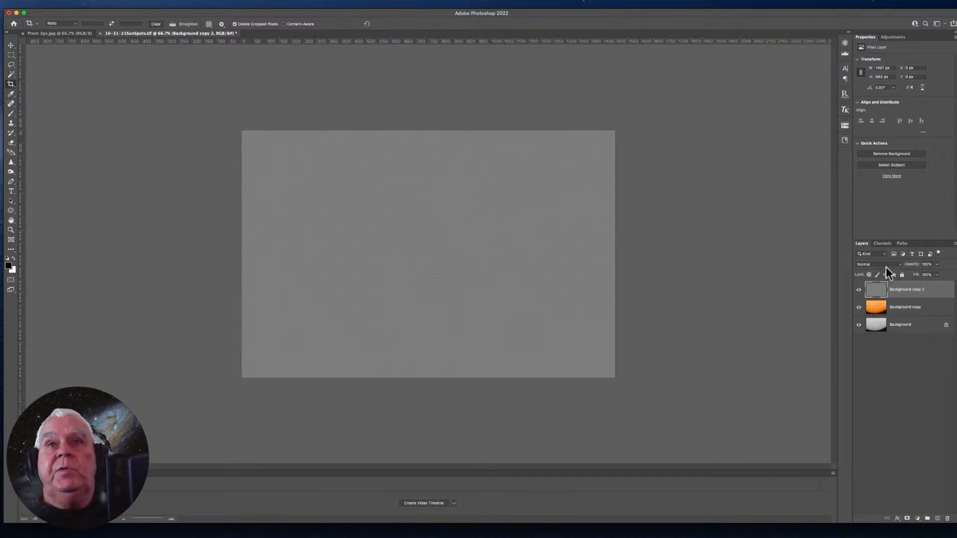
left_click(900, 265)
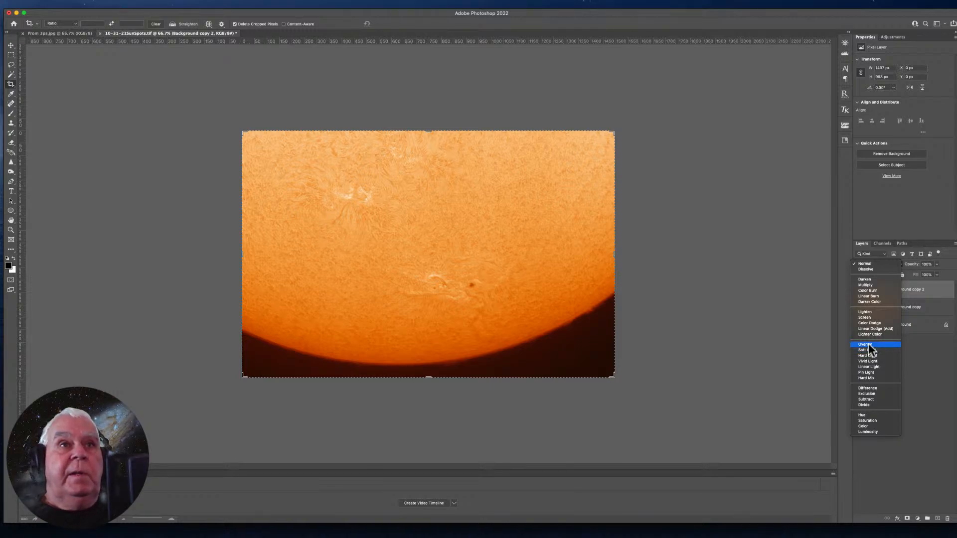
left_click(867, 344)
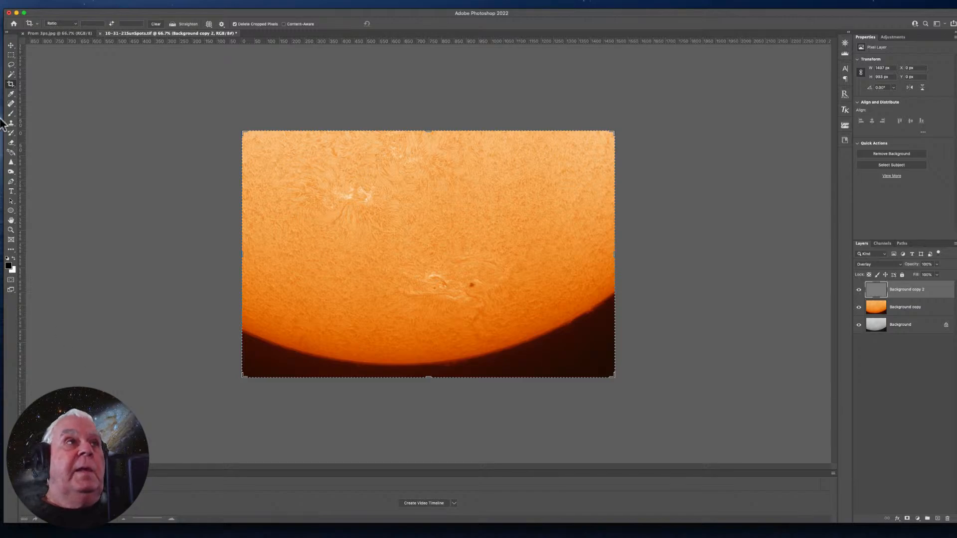
- Flatten all layers of the sharpened solar image into a single background
left_click(9, 47)
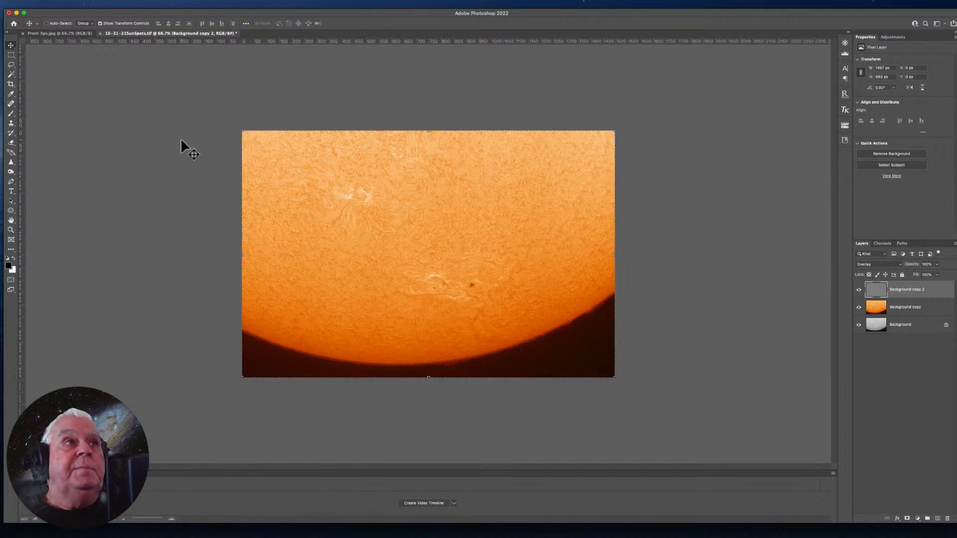
left_click(11, 220)
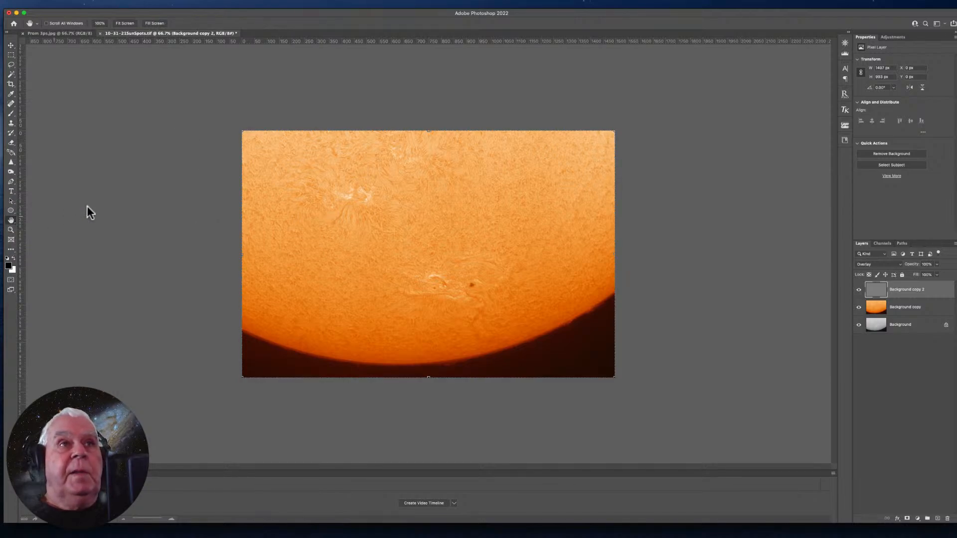
left_click(227, 130, "super")
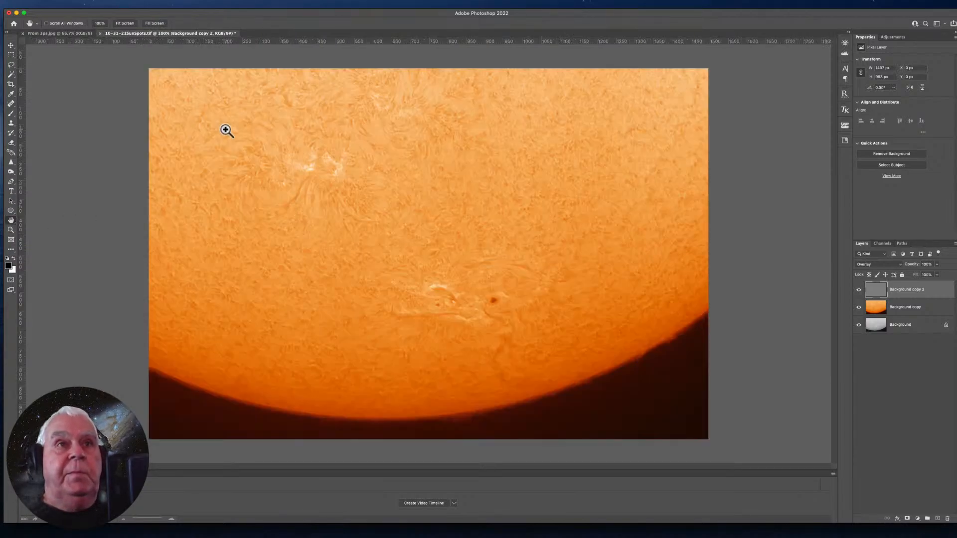
left_click(227, 130, "super")
left_click(226, 130, "alt+super")
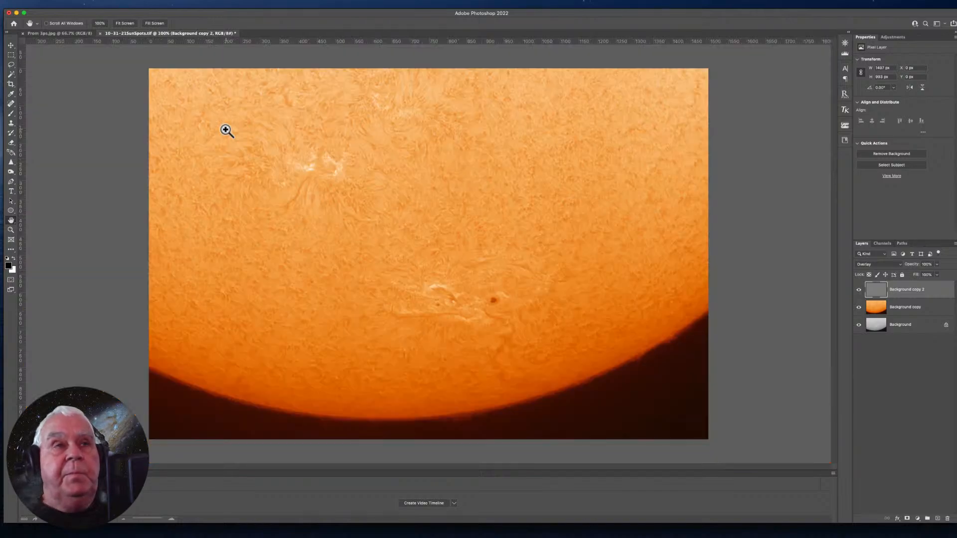
left_click(114, 4)
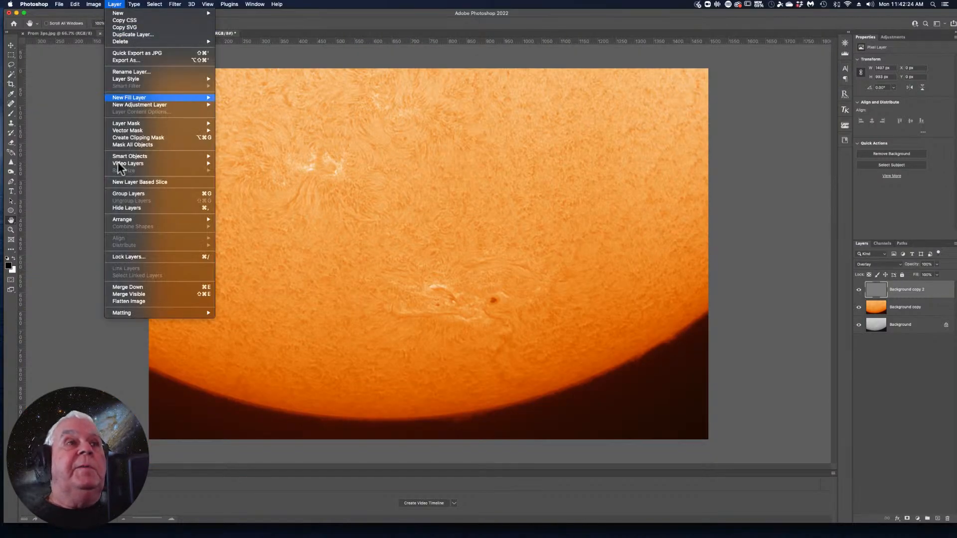
left_click(125, 302)
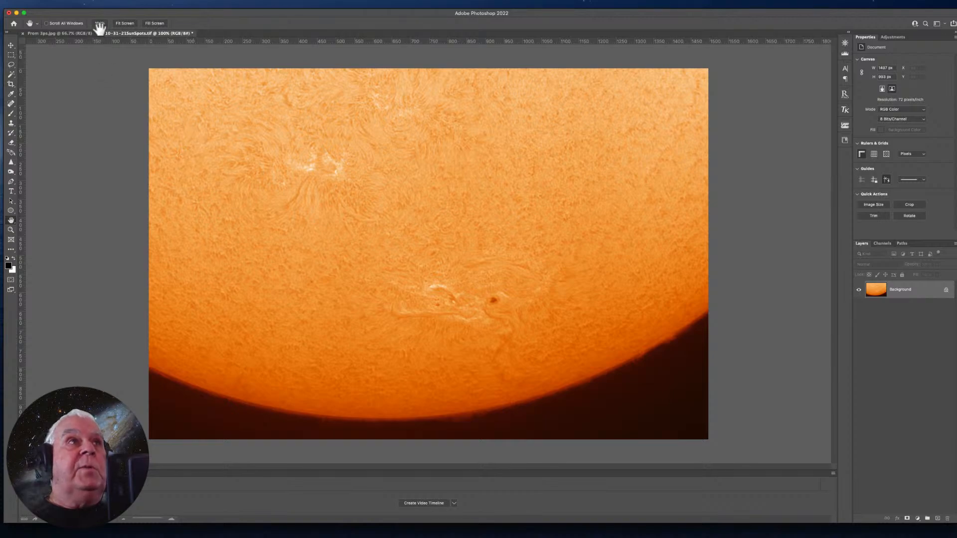
- Apply an S-shaped RGB Curves adjustment, lowering input 46 to output 23 and raising input 162 to output 176
left_click(93, 4)
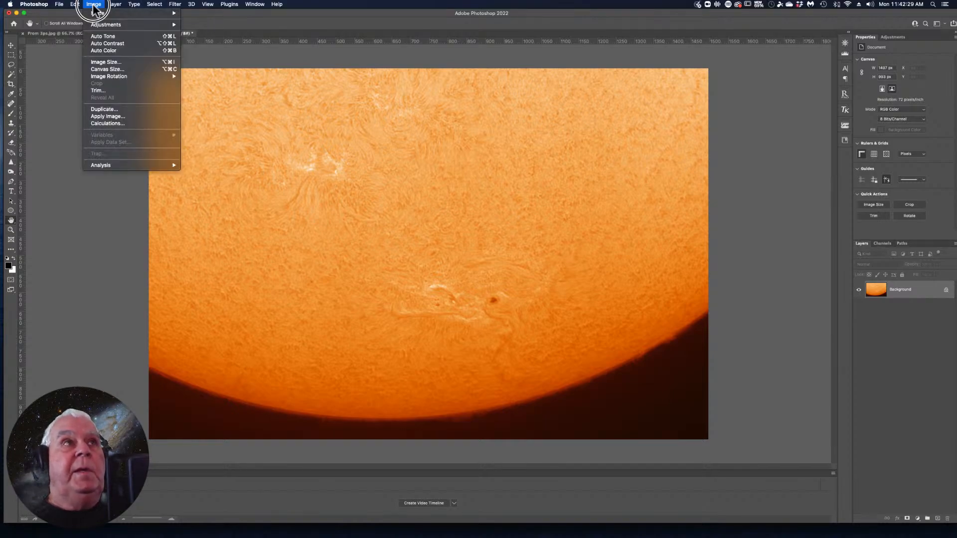
mouse_move(119, 25)
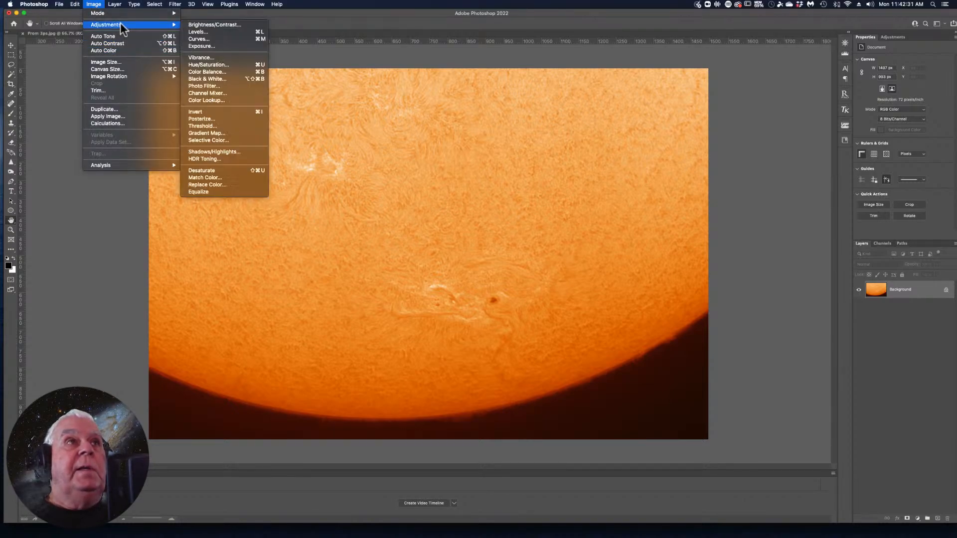
left_click(252, 39)
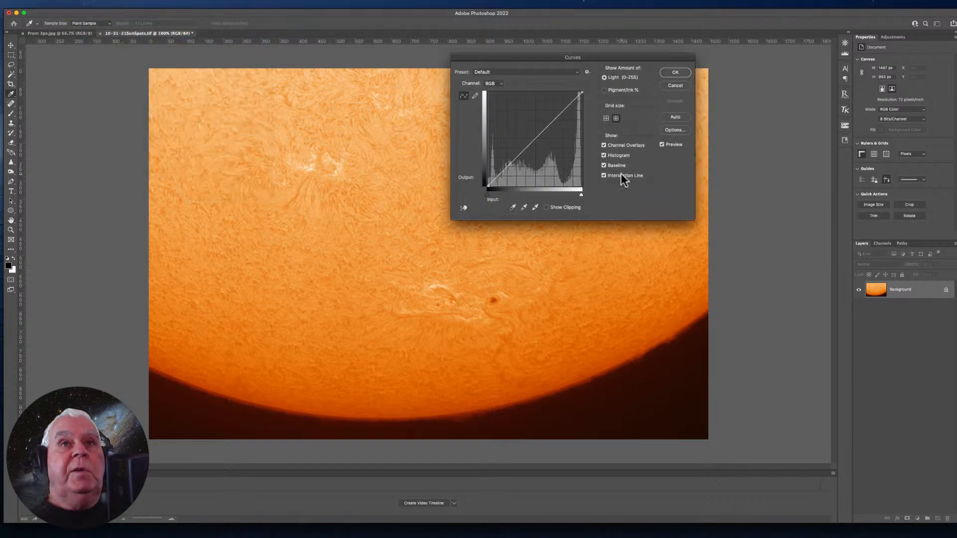
left_click(502, 173)
left_click_drag(503, 173, 503, 173)
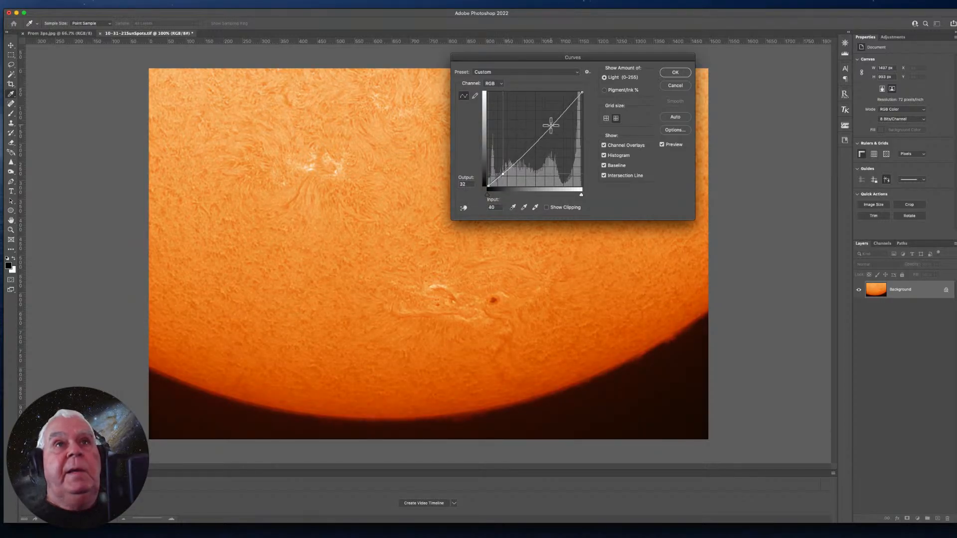
left_click_drag(548, 126, 549, 122)
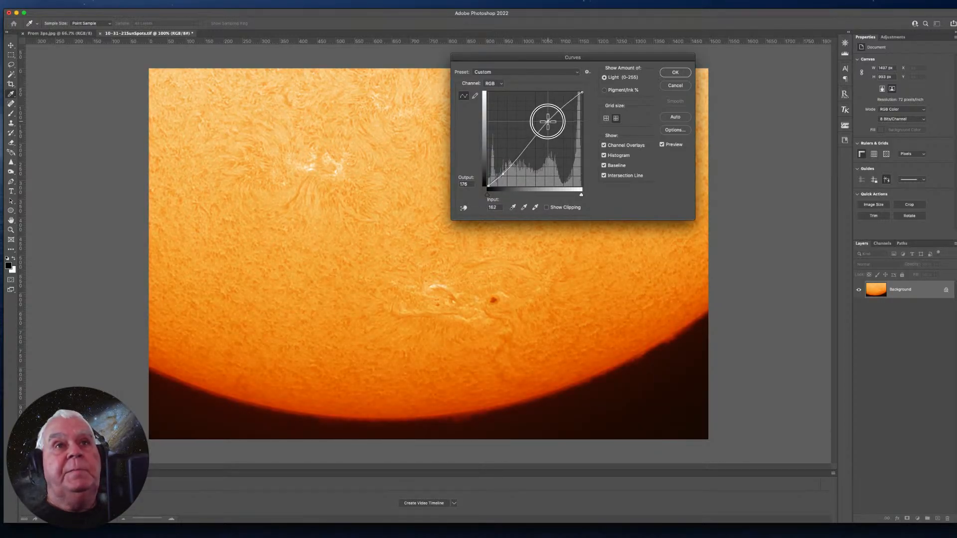
left_click_drag(503, 173, 506, 178)
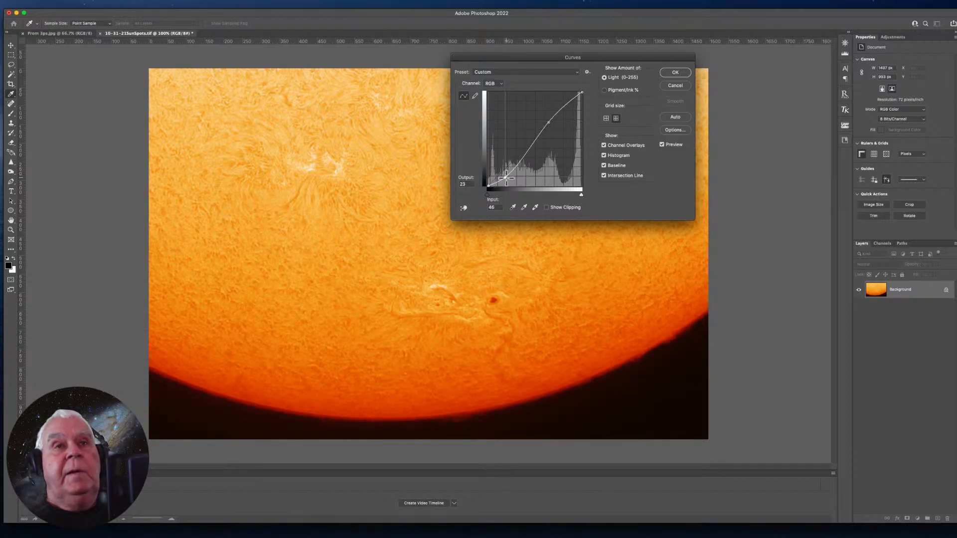
left_click(506, 178)
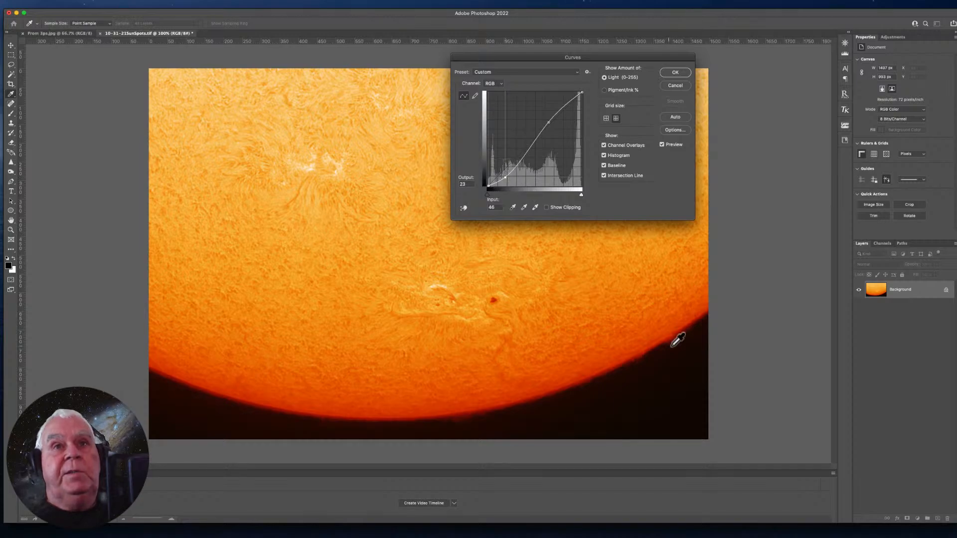
left_click(676, 72)
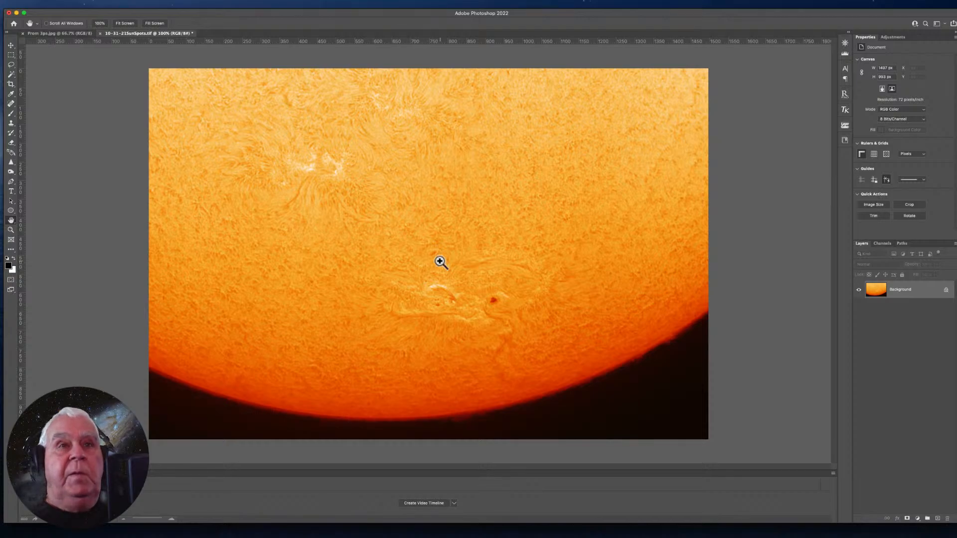
- Apply Smart Sharpen to the flattened image with a radius of 0.75 px, removing Gaussian Blur
key("super+minus")
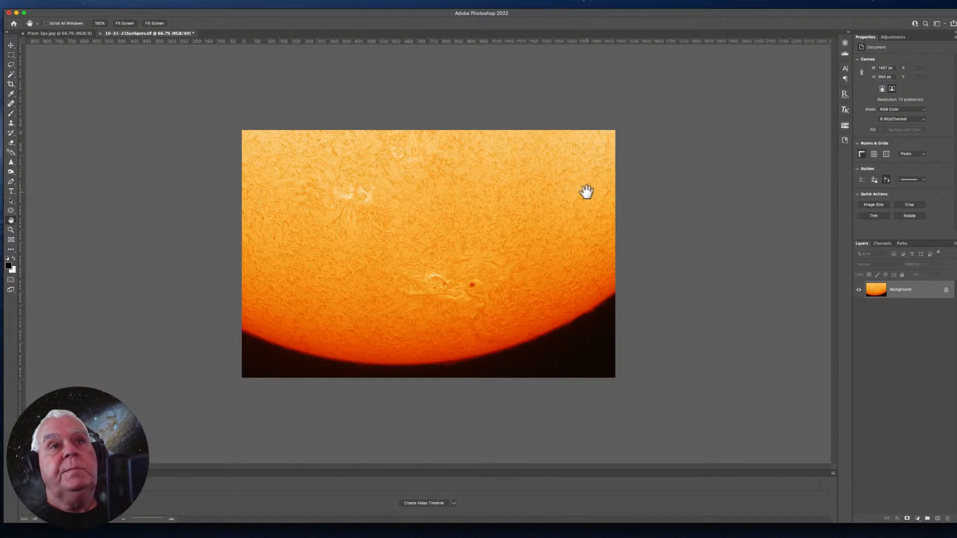
left_click(175, 4)
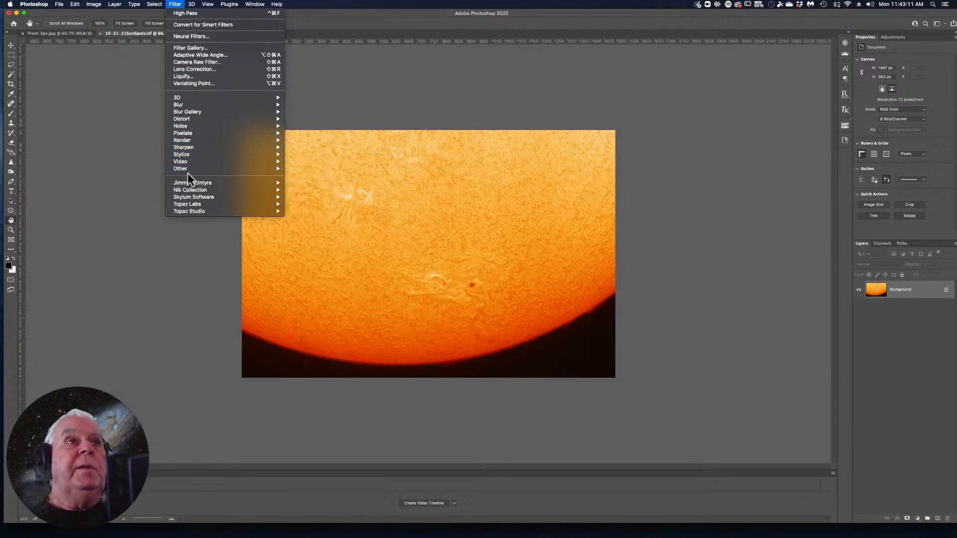
mouse_move(196, 148)
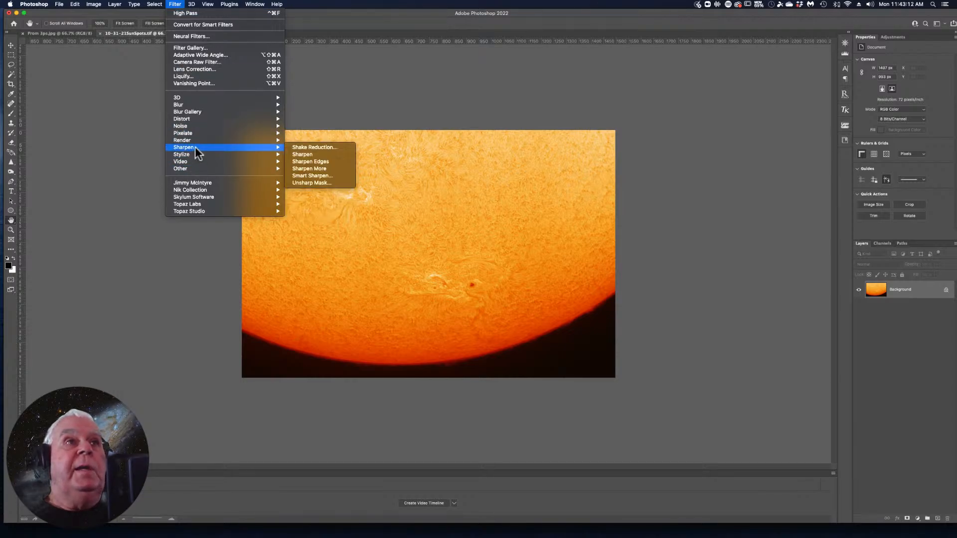
left_click(307, 176)
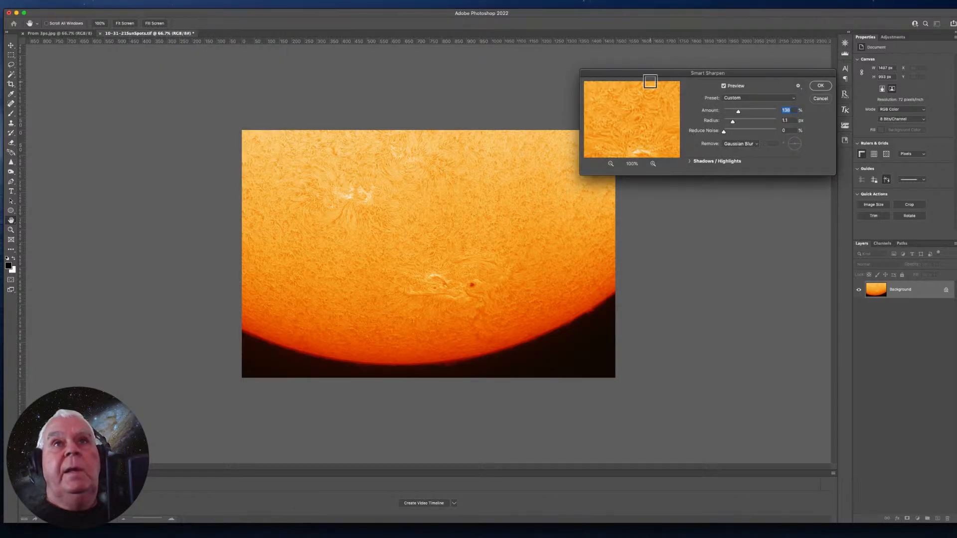
left_click_drag(647, 75, 476, 88)
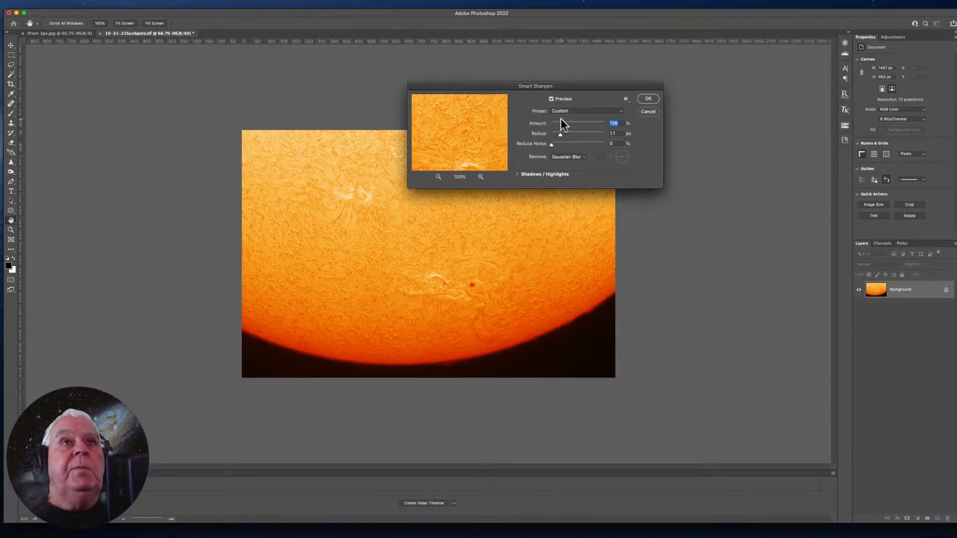
left_click(618, 133)
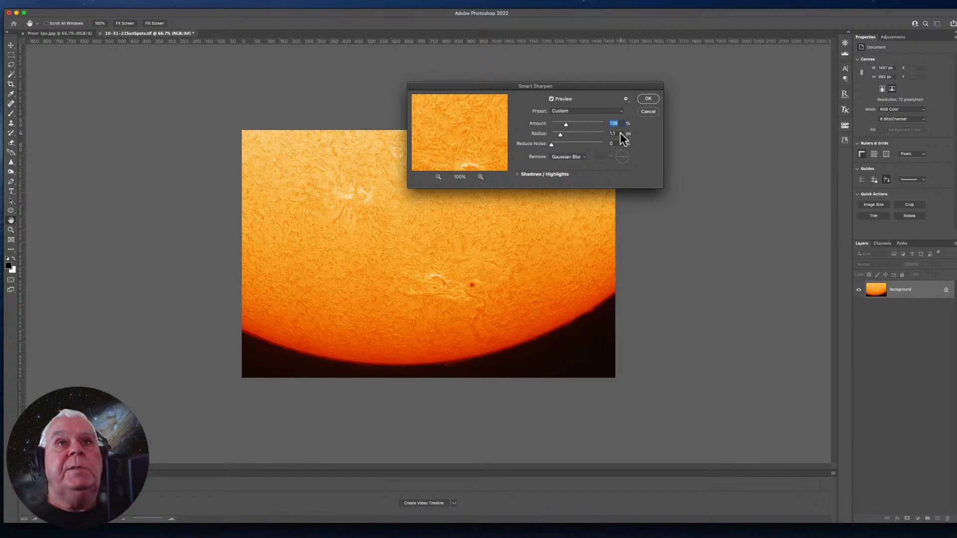
key("BackSpace")
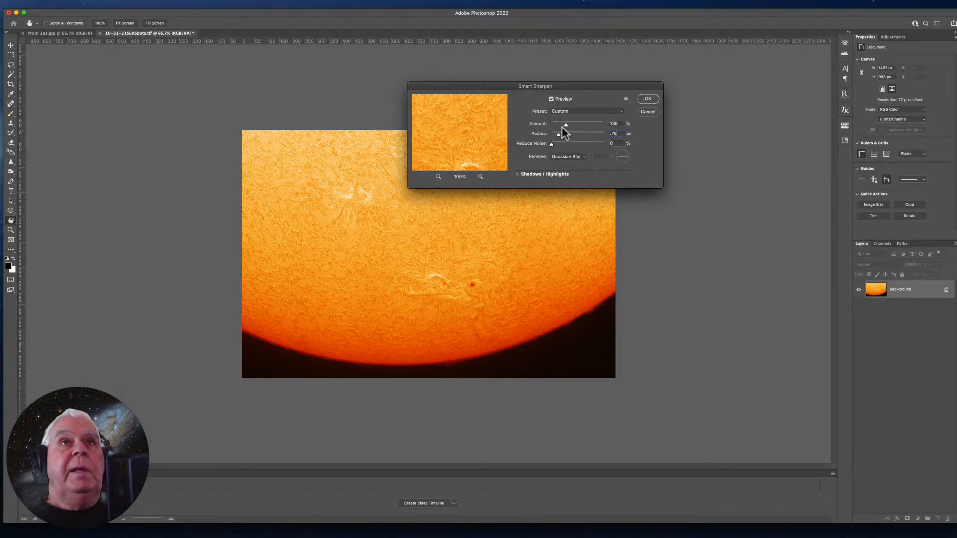
type(".75")
key("Return")
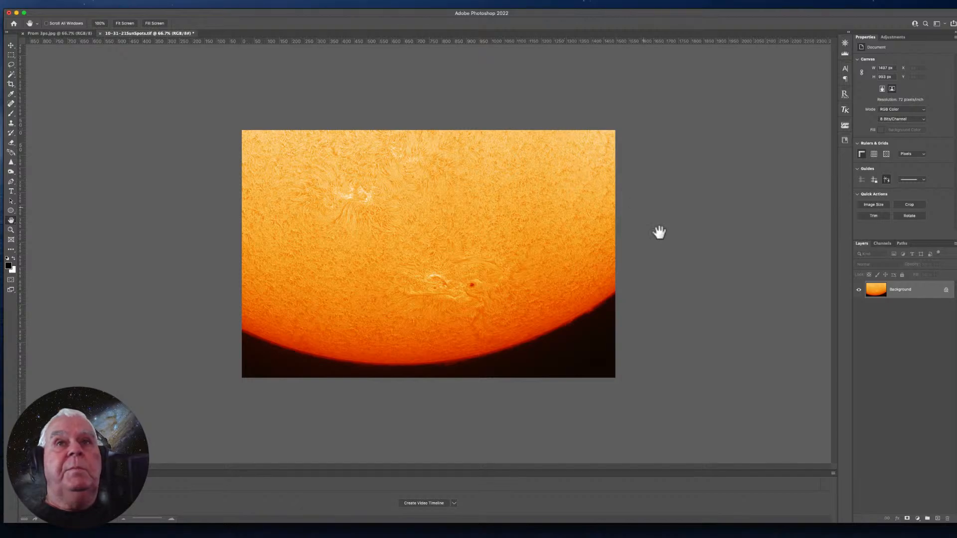
- Try a second Smart Sharpen on the solar image, raising the amount and lowering the radius to about 0.6 px
left_click(177, 4)
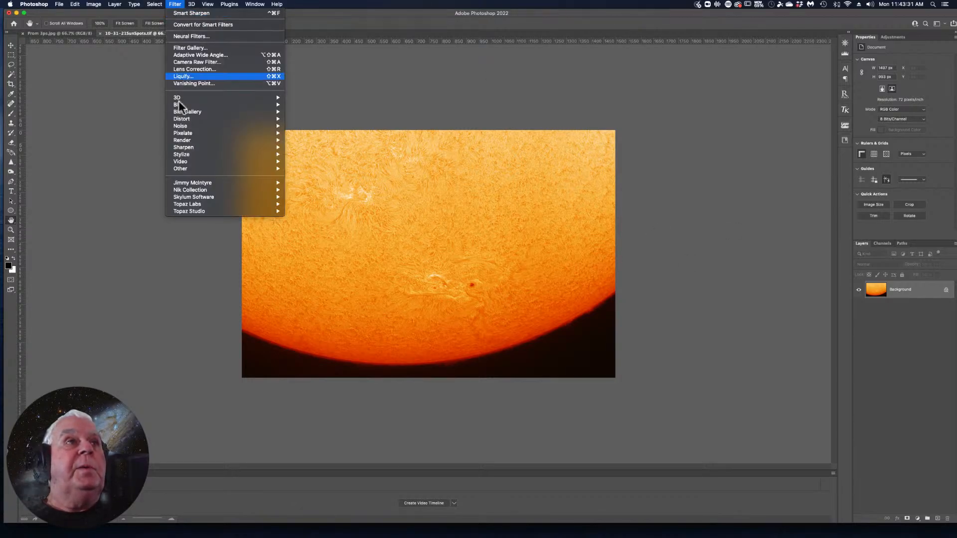
mouse_move(182, 148)
left_click(311, 175)
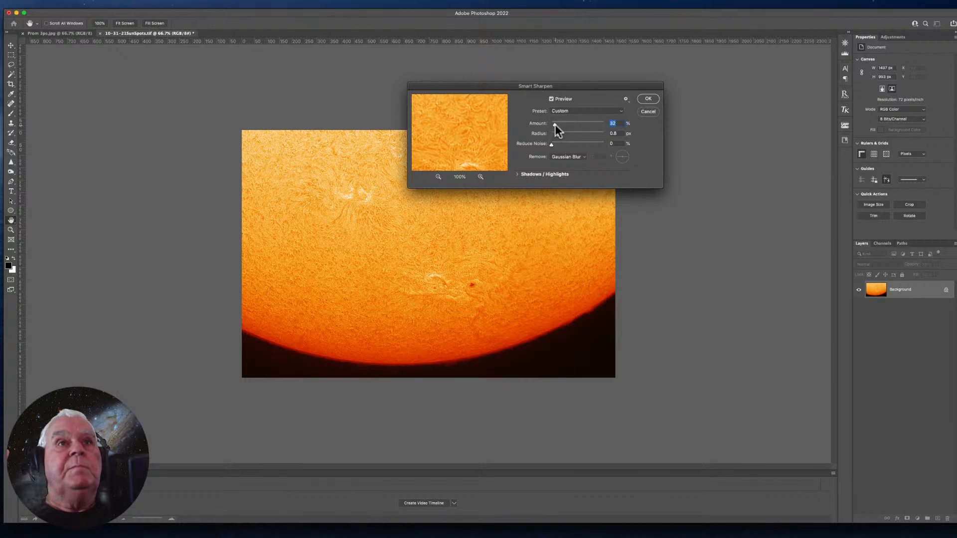
left_click_drag(555, 124, 563, 124)
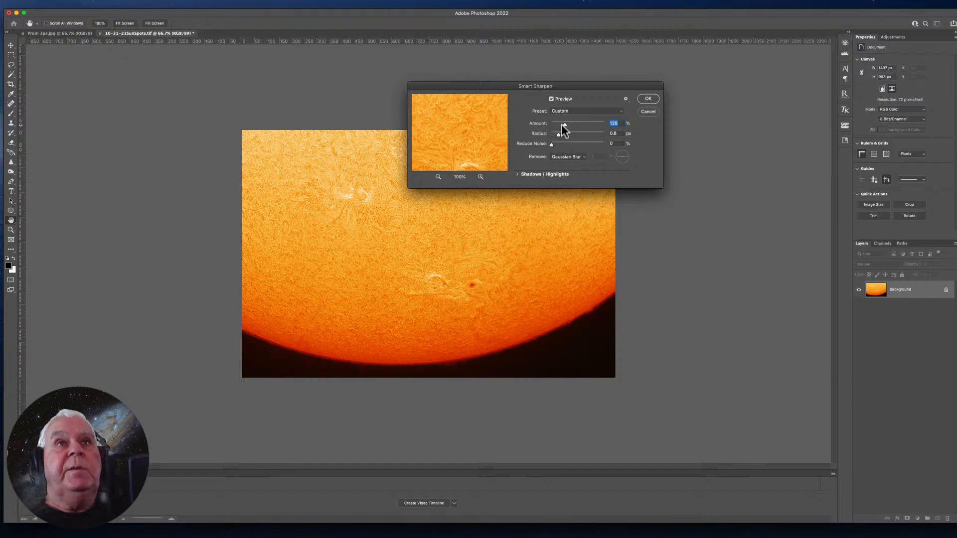
left_click(564, 123)
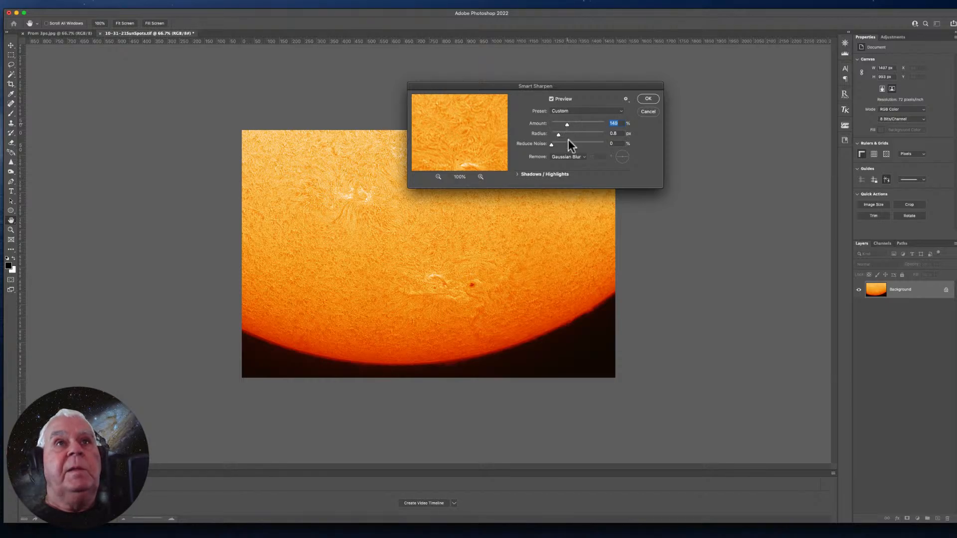
left_click(558, 135)
left_click_drag(558, 133, 559, 134)
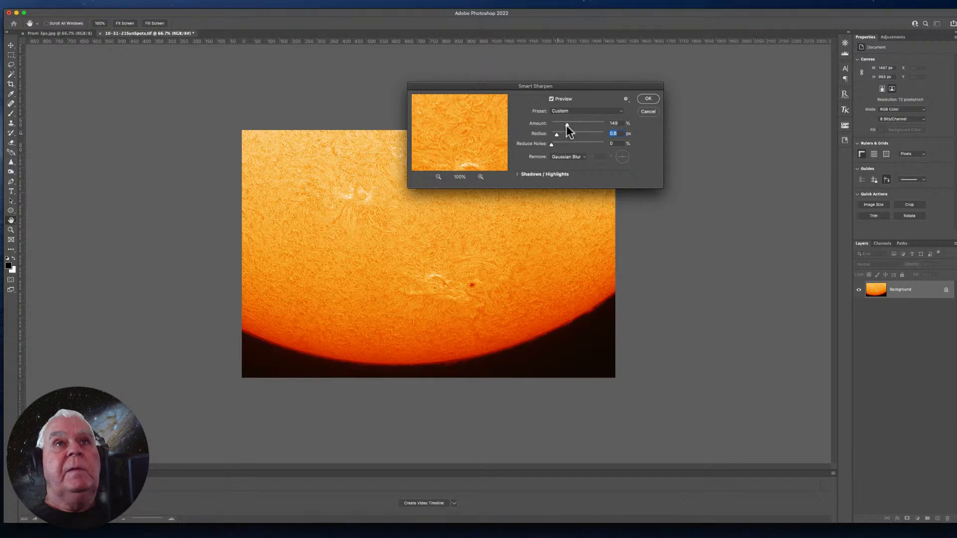
left_click(561, 125)
left_click(644, 100)
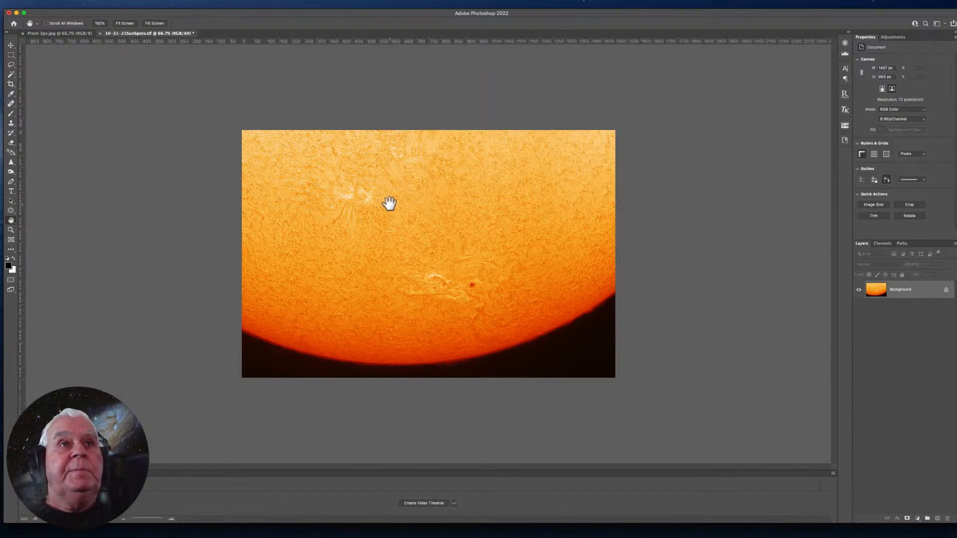
- Inspect the sharpened solar image at 100% and undo the last Smart Sharpen
left_click(418, 195)
key("super+plus")
key("super+minus")
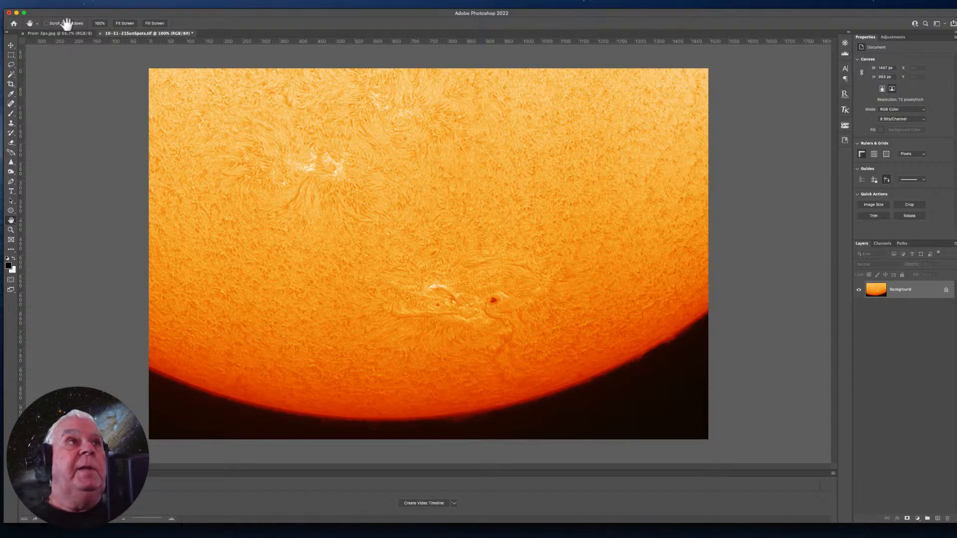
left_click(73, 4)
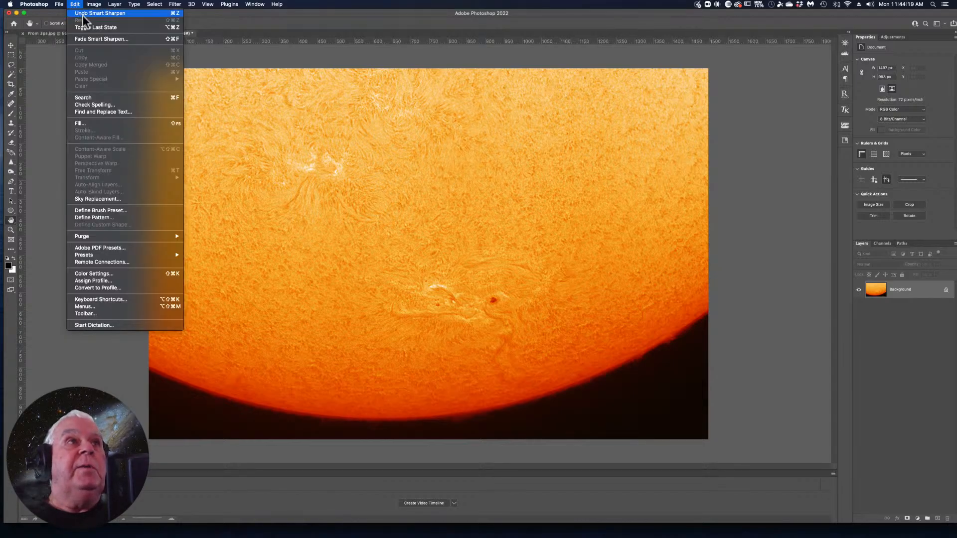
left_click(83, 13)
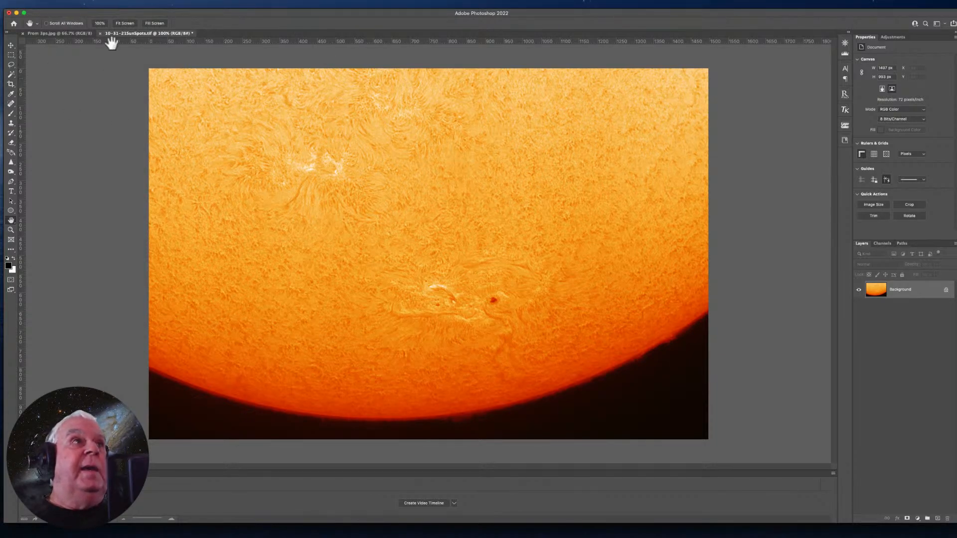
- Look in OneDrive's _2021 October Images folder for the new sunspot TIFF to open
left_click(59, 4)
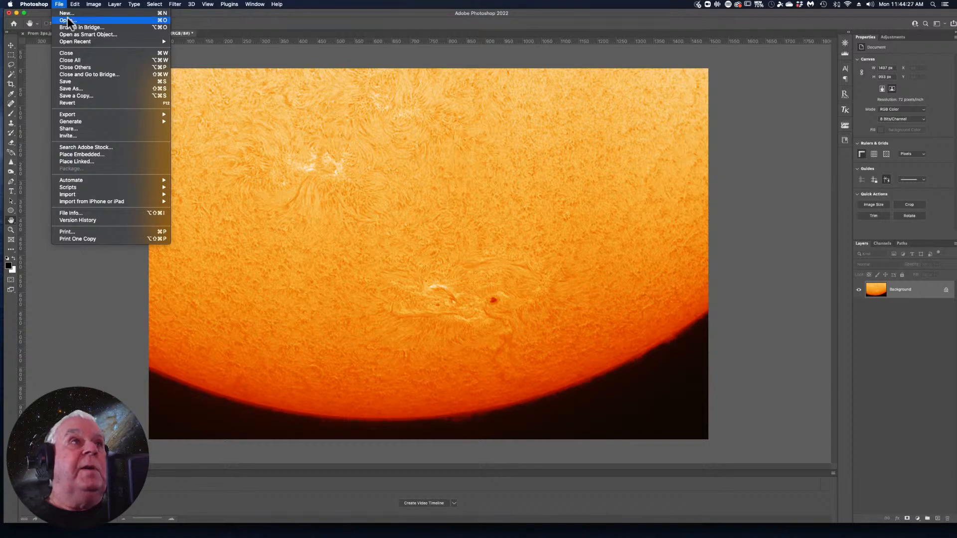
left_click(68, 20)
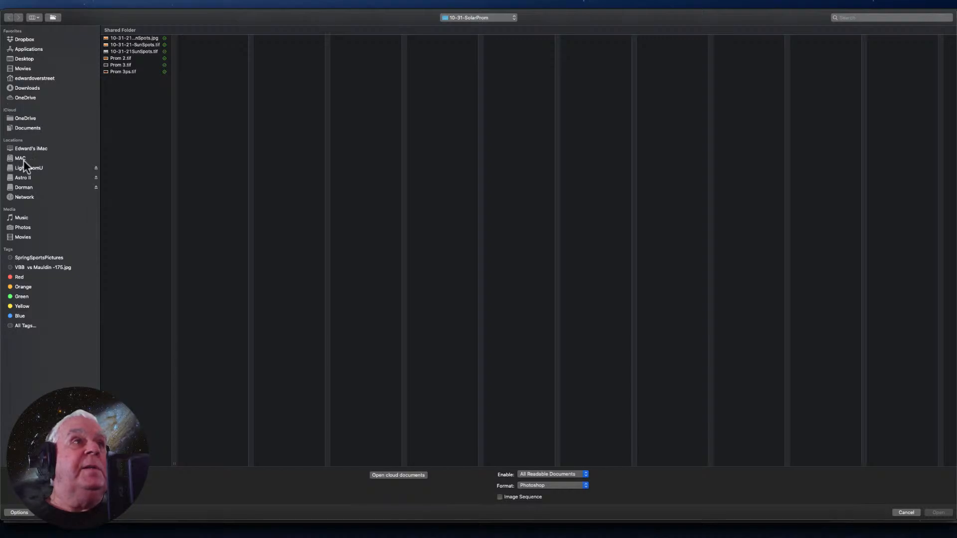
left_click(22, 98)
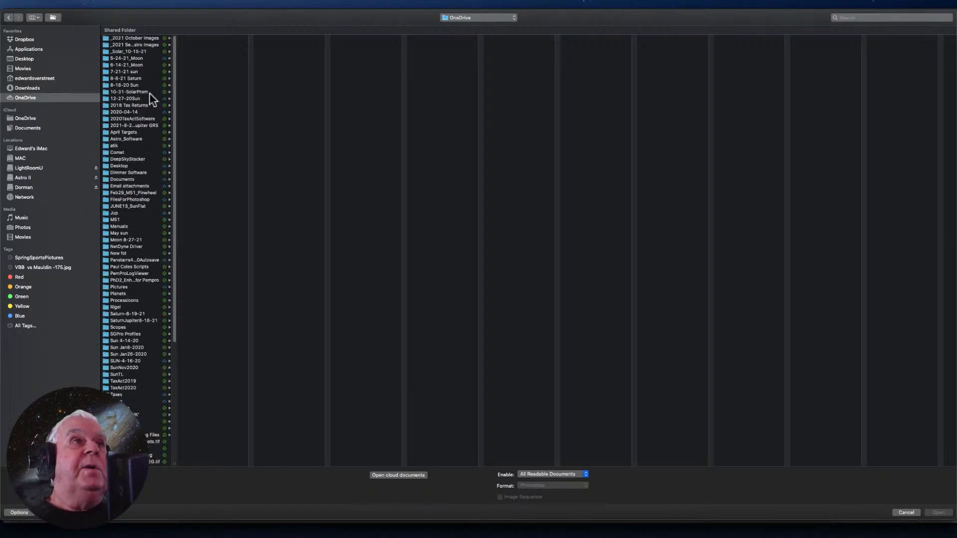
left_click(139, 39)
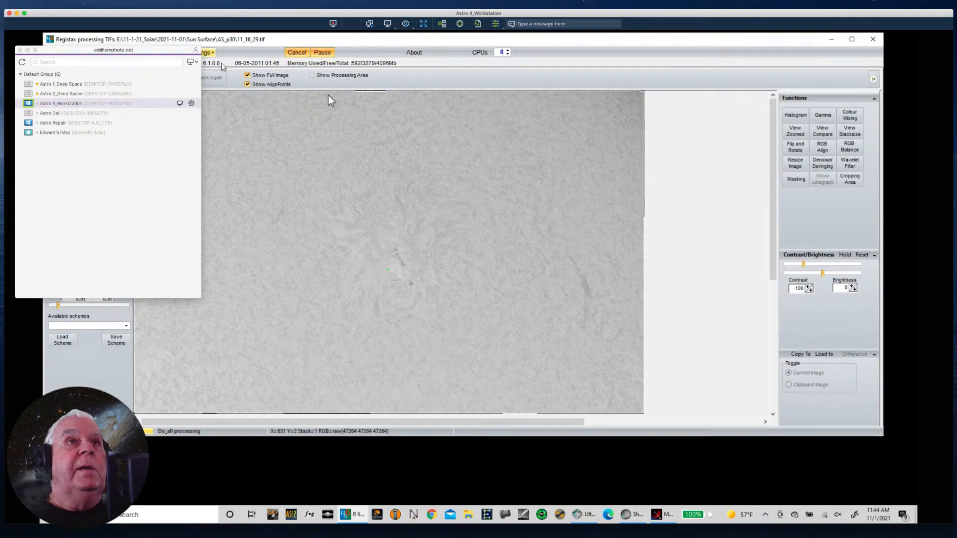
- Check through RegiStax's save dialog on the remote workstation for 11-1-31 Sunspot.tif in OneDrive's _2021 October Images folder, without saving
left_click(444, 44)
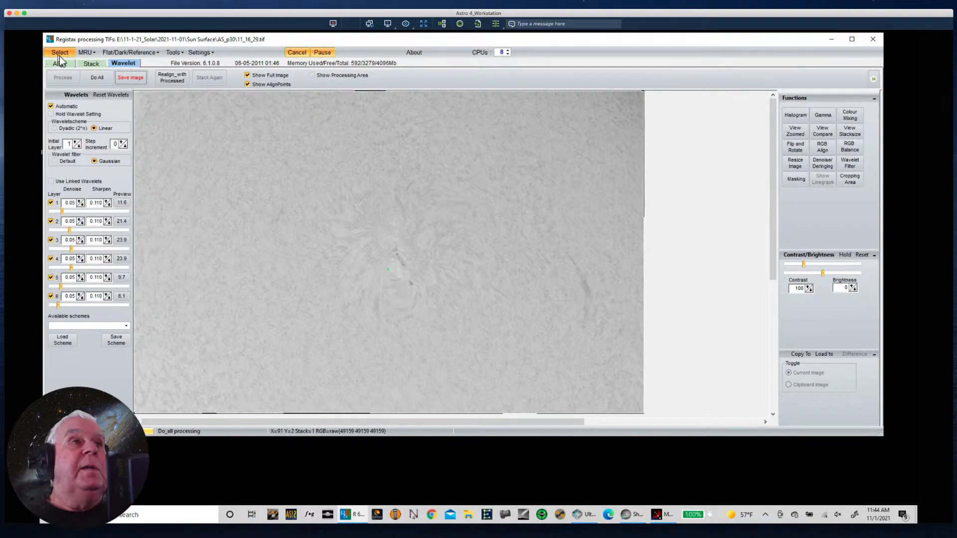
left_click(137, 79)
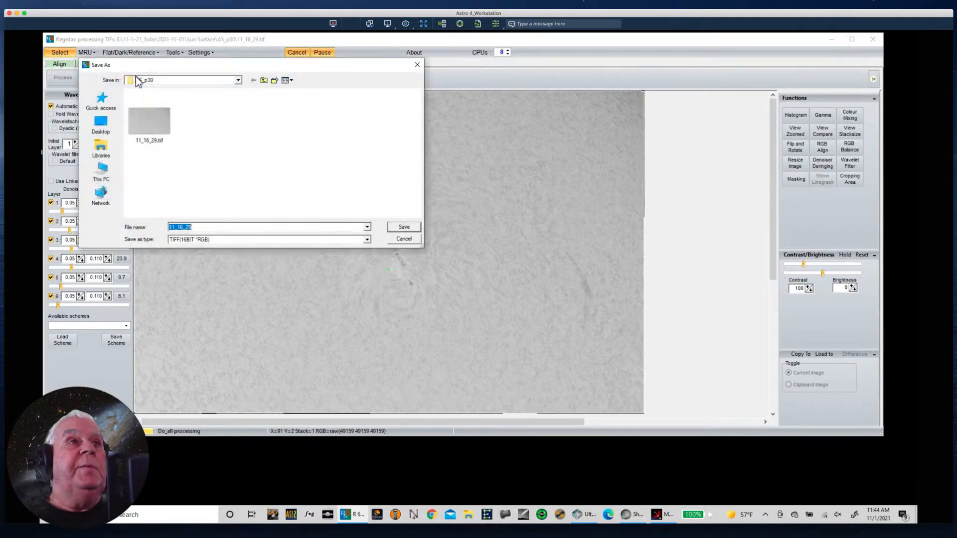
left_click(264, 80)
left_click(264, 80)
left_click(265, 80)
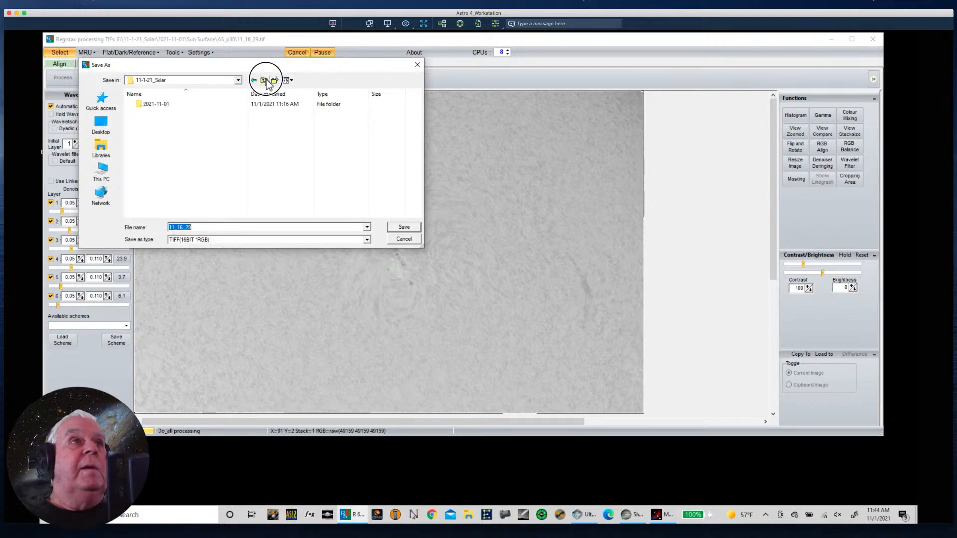
left_click(265, 80)
left_click(264, 81)
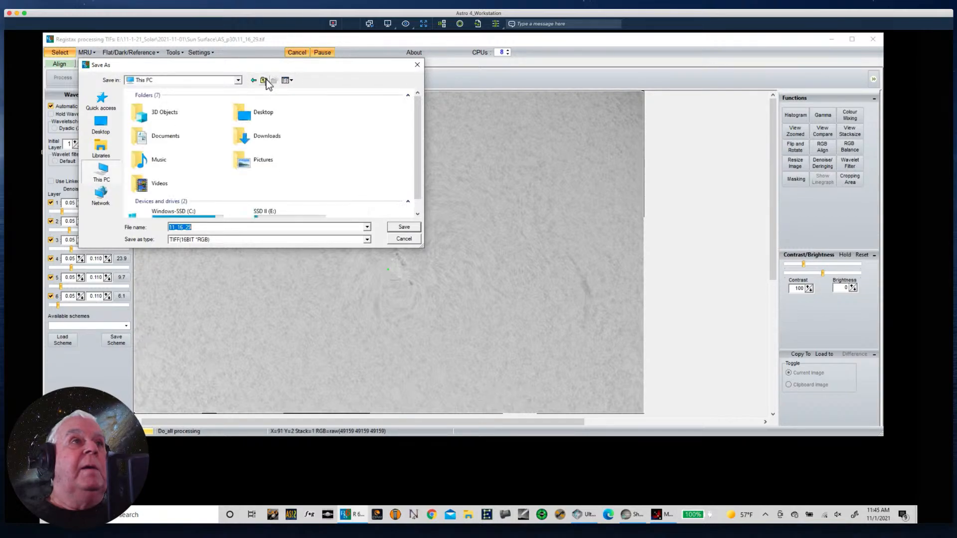
double_click(274, 103)
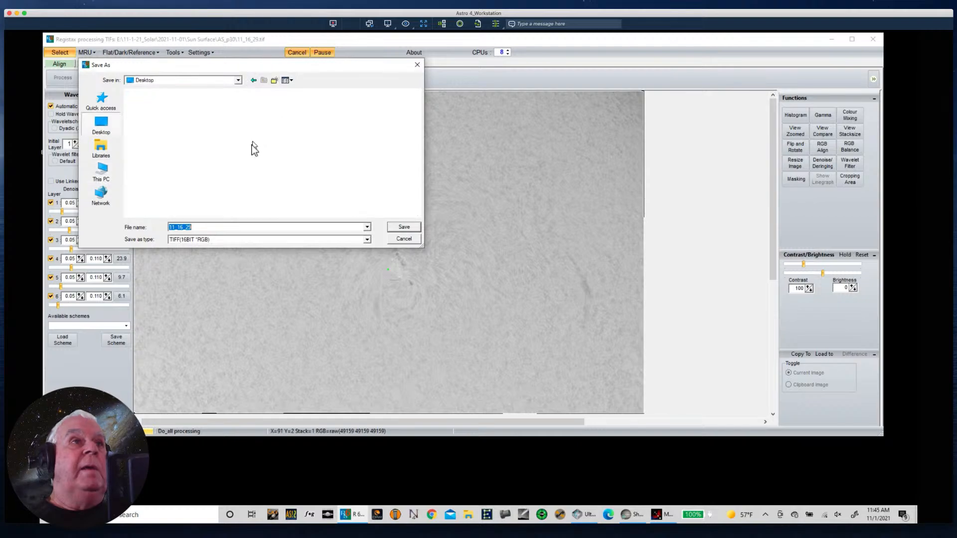
double_click(163, 131)
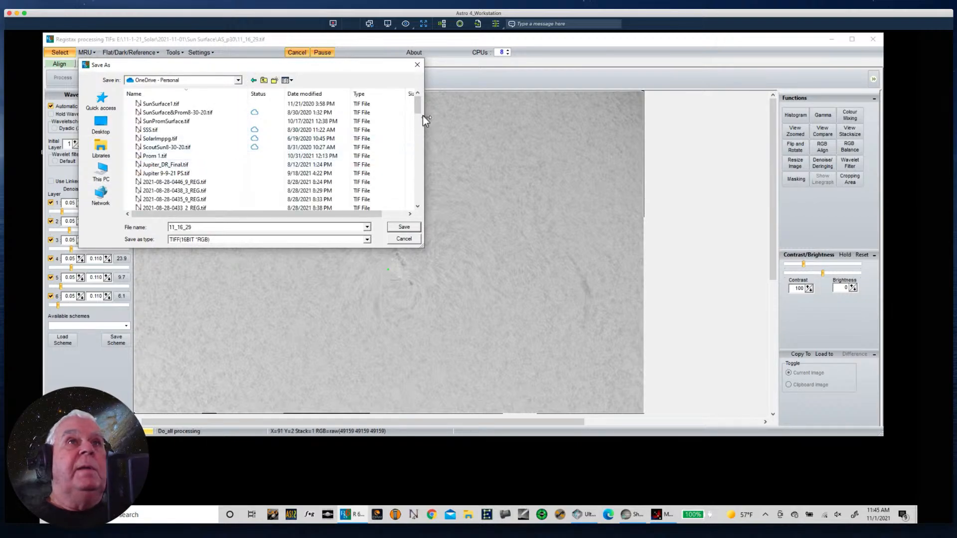
left_click_drag(417, 106, 417, 194)
double_click(159, 200)
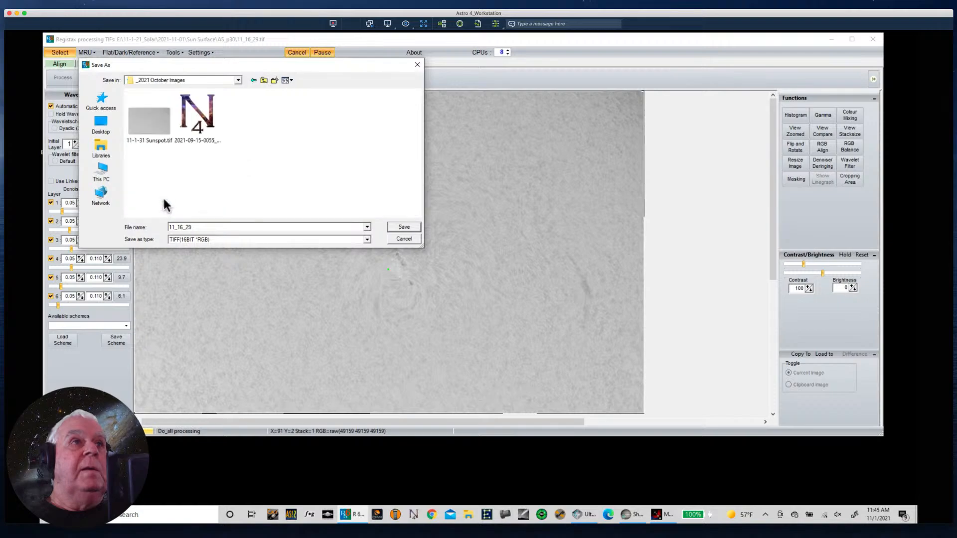
left_click(155, 124)
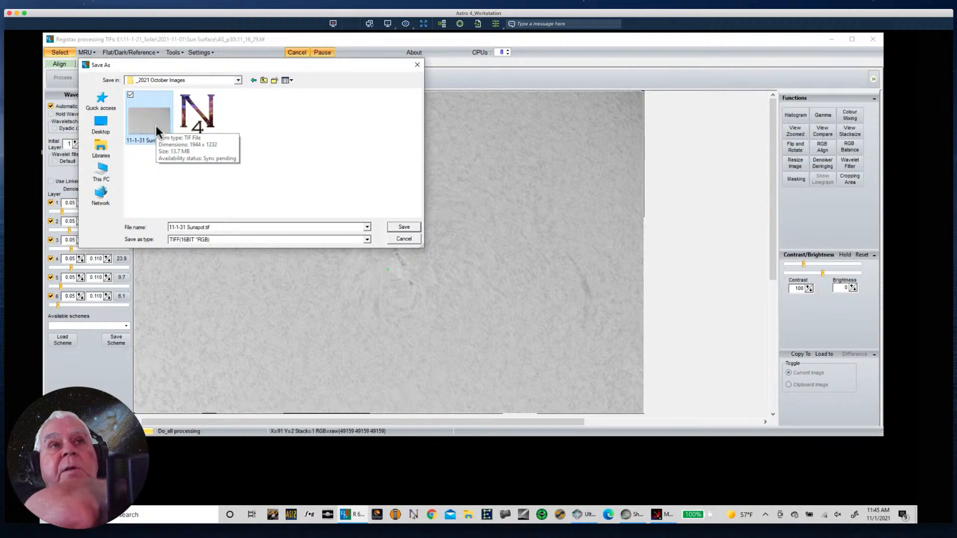
left_click(404, 240)
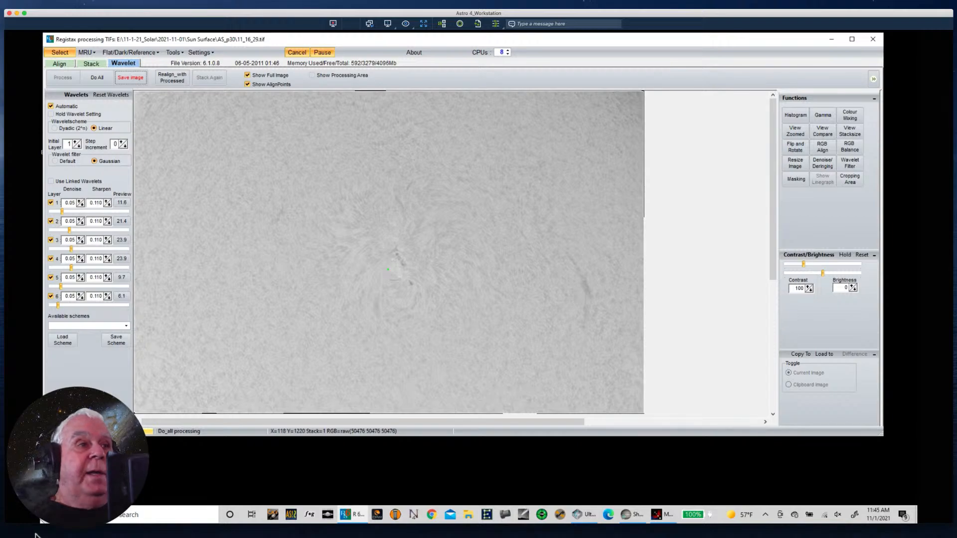
- Minimise RegiStax on the remote workstation and switch to SharpCap's live solar view
left_click(61, 528)
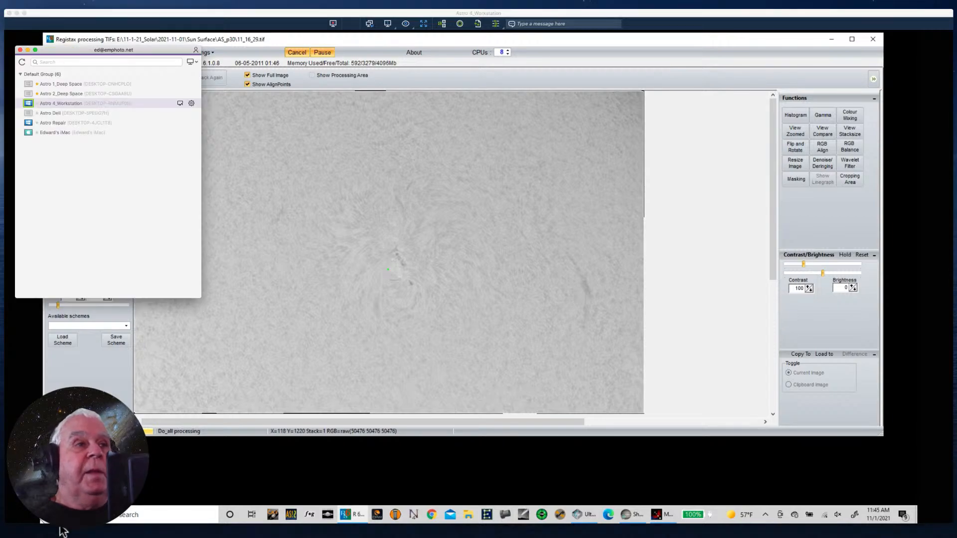
left_click(59, 527)
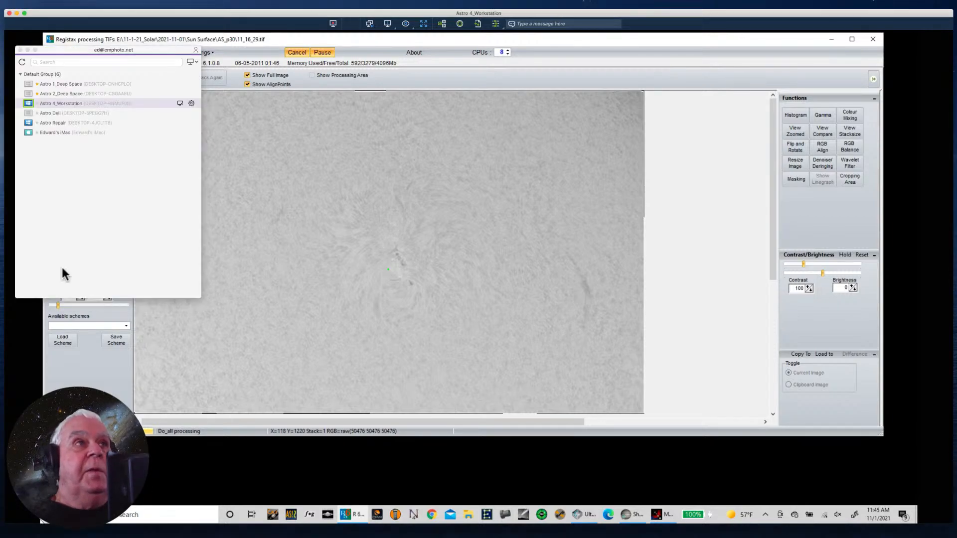
left_click(344, 178)
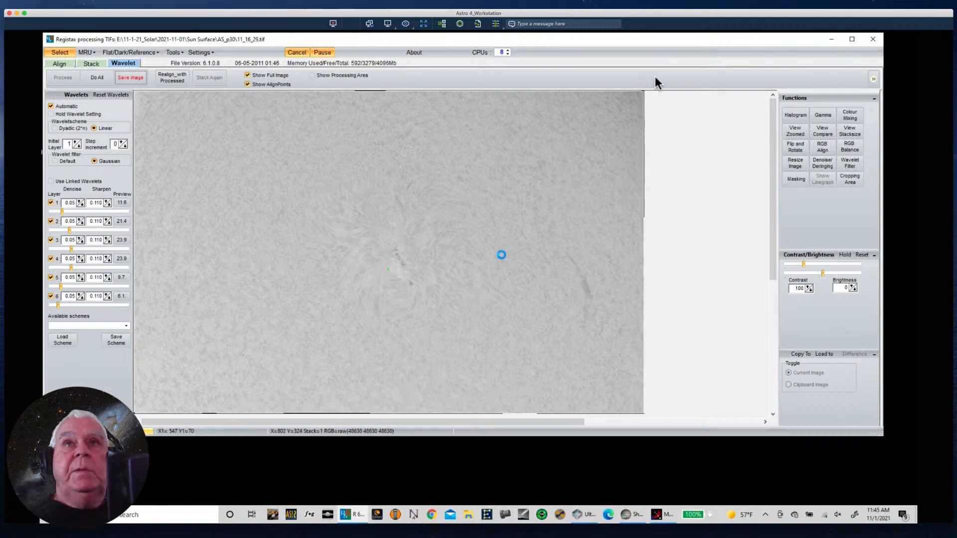
left_click(834, 40)
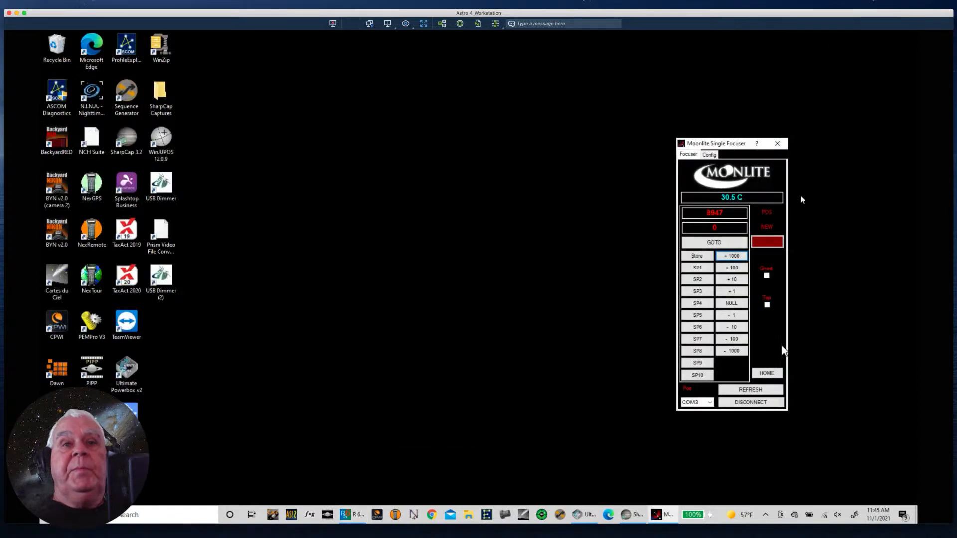
left_click(627, 517)
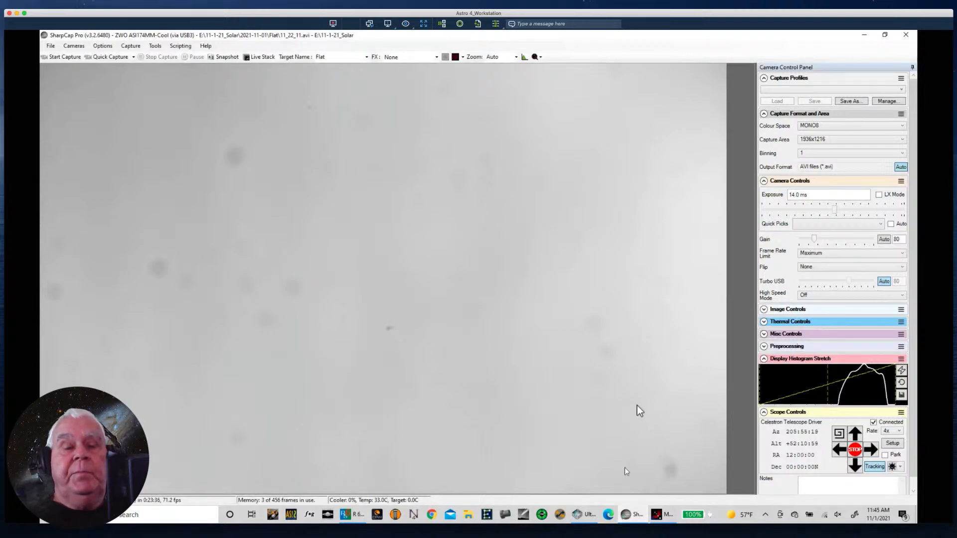
- Refocus the live solar view by moving the Moonlite focuser -1000 steps and +10 steps, keeping its window clear of the sunspot
left_click(657, 515)
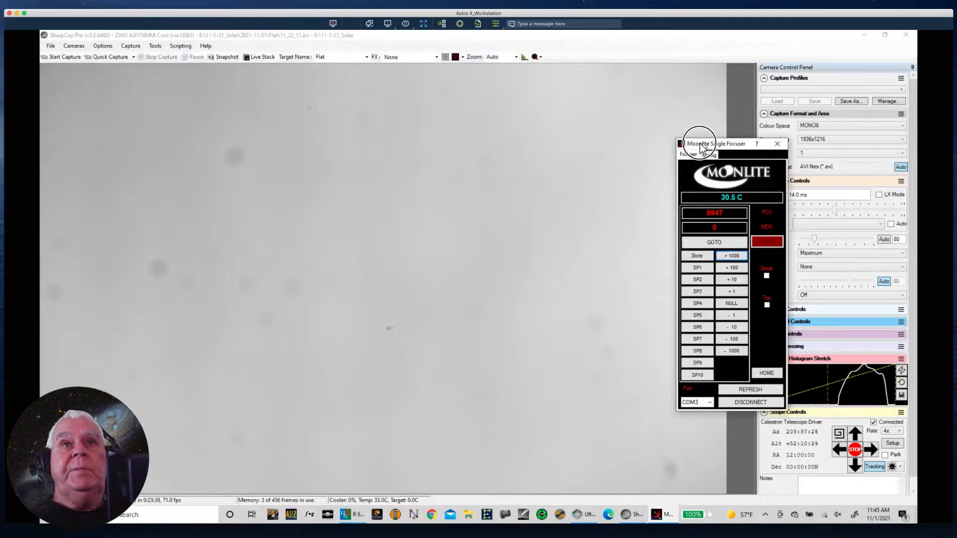
left_click_drag(704, 138, 467, 122)
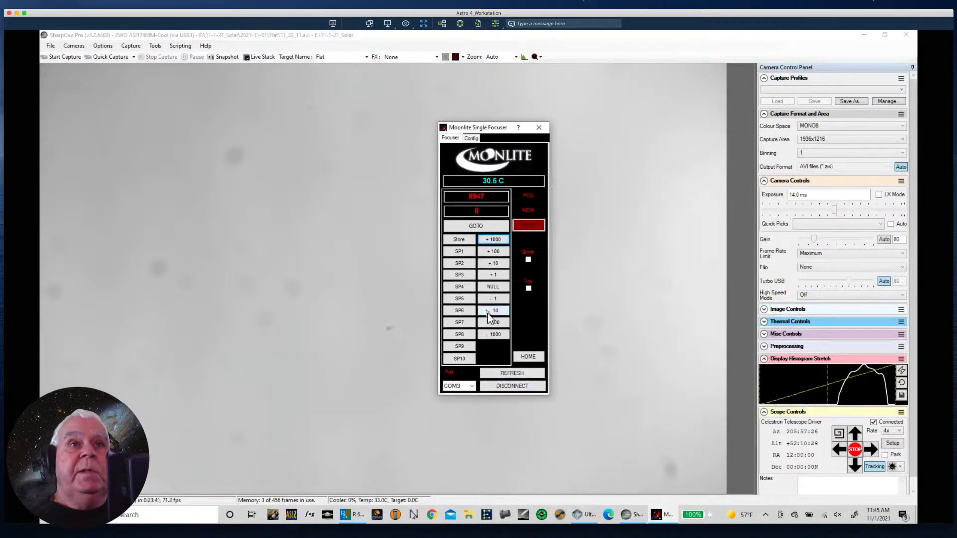
left_click(489, 336)
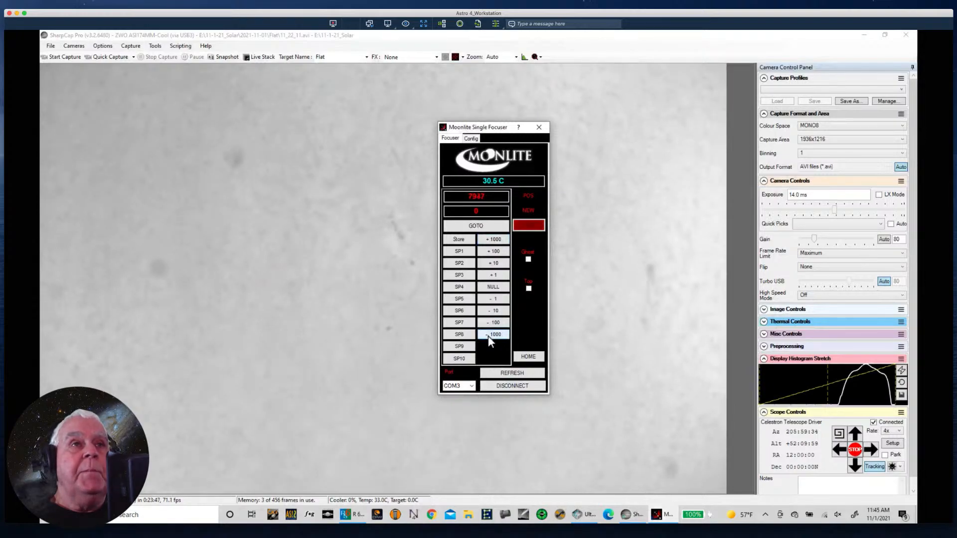
left_click_drag(472, 129, 614, 85)
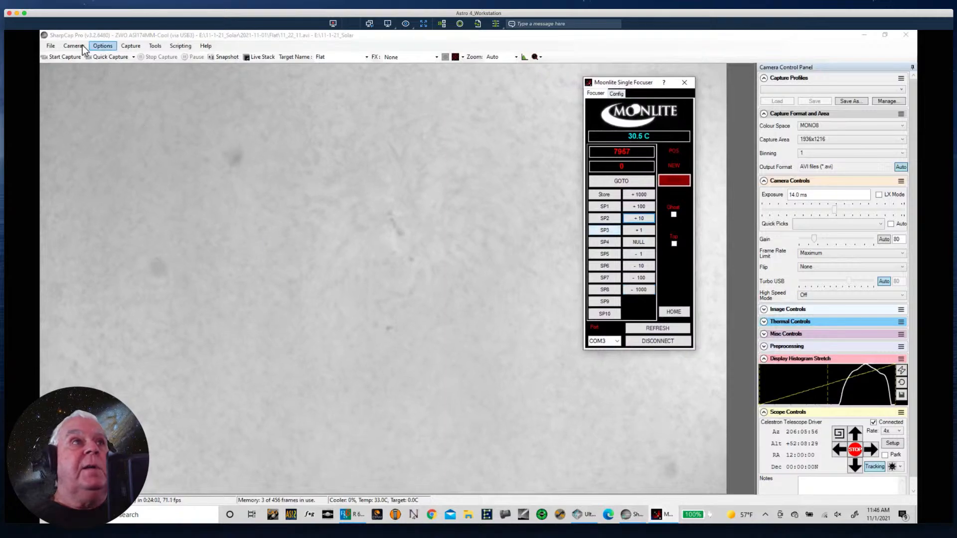
- Set the capture target name to SunSpot and start a 1000-frame quick capture
left_click(104, 58)
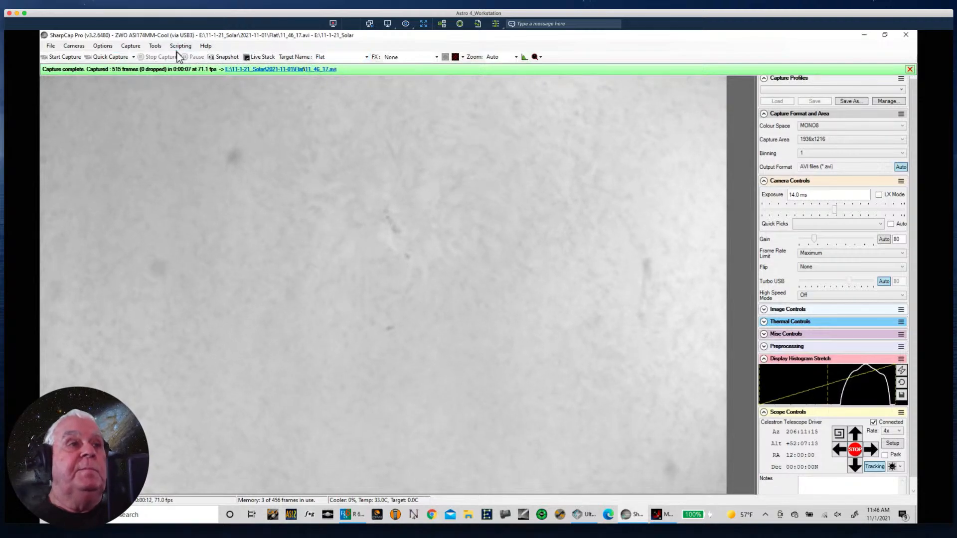
double_click(324, 57)
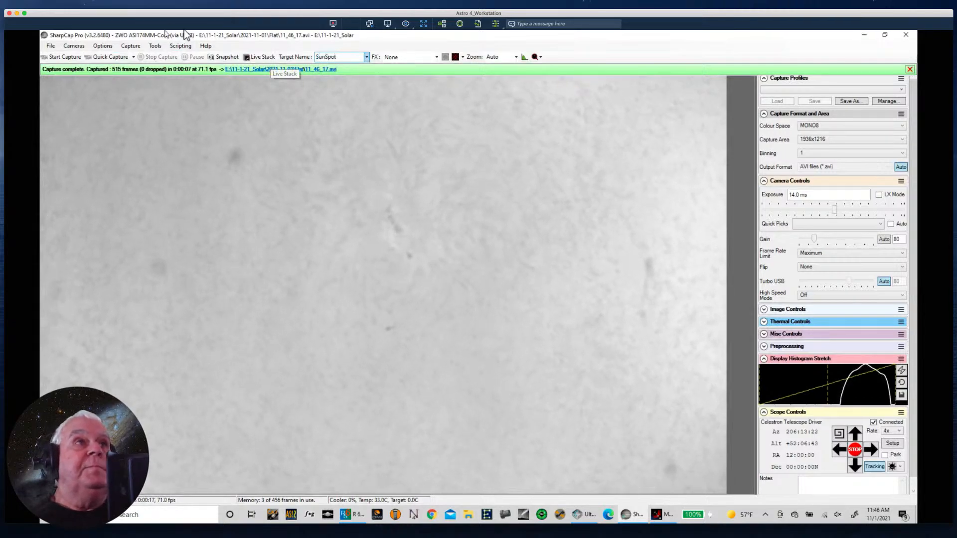
left_click(133, 57)
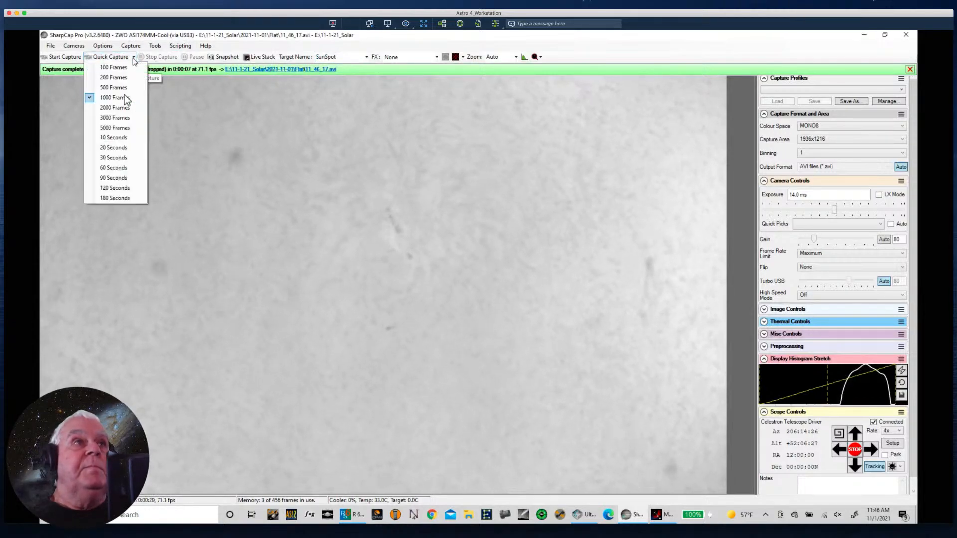
left_click(112, 97)
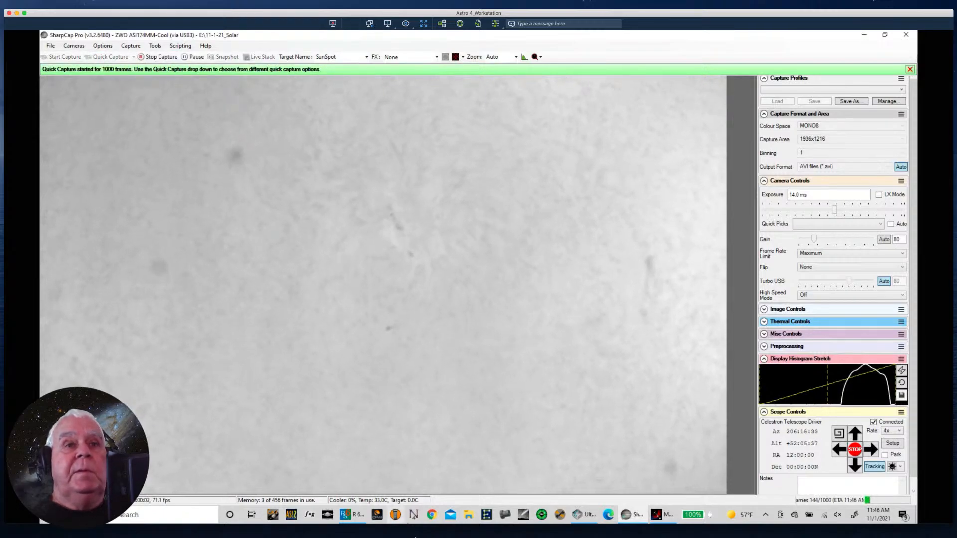
- Switch to File Explorer and open the Flat folder inside 11-1-21_Solar\2021-11-01 on the SSD II (E:) drive
left_click(469, 516)
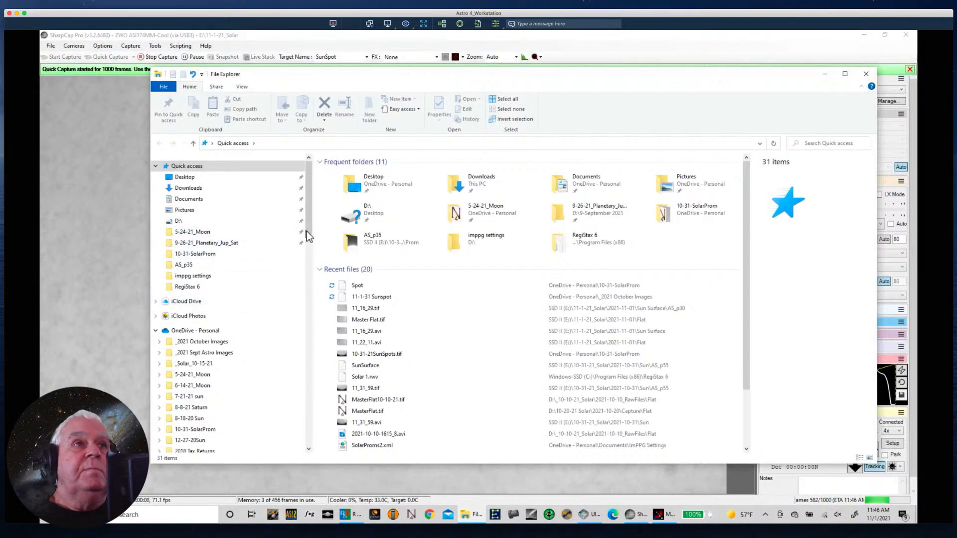
left_click_drag(308, 230, 324, 520)
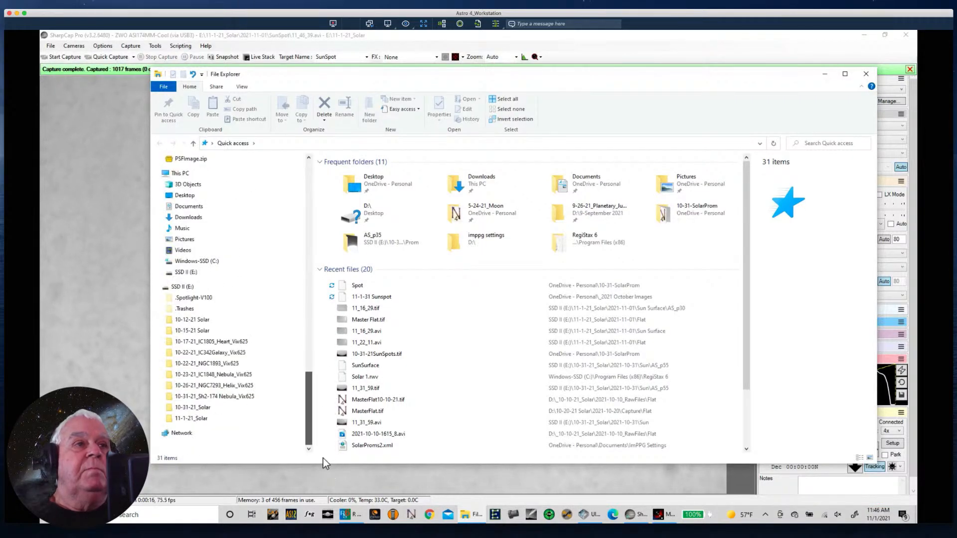
left_click(192, 419)
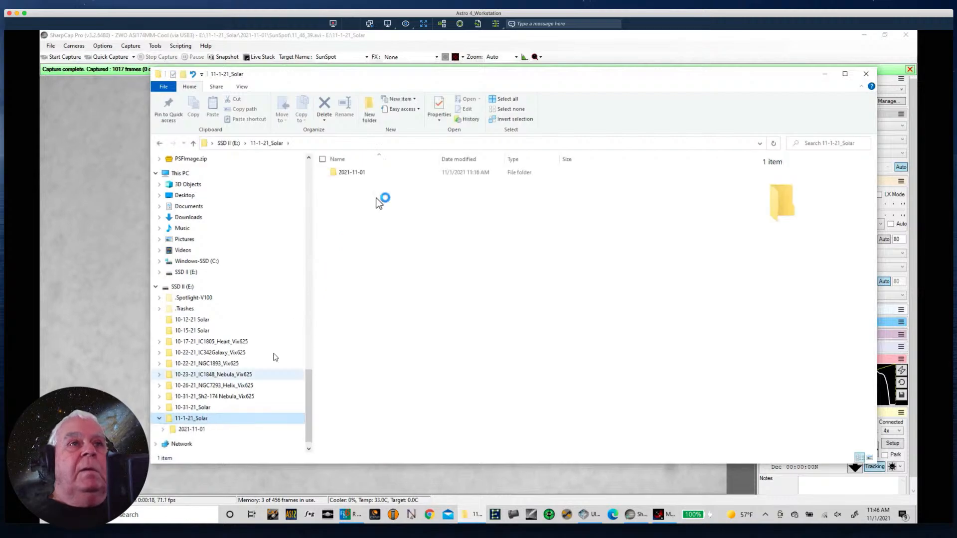
double_click(359, 170)
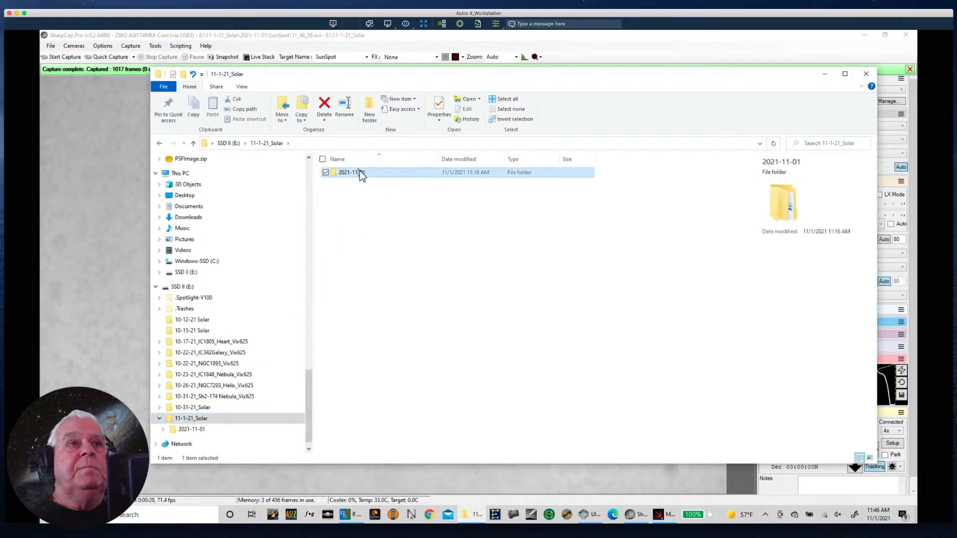
double_click(343, 172)
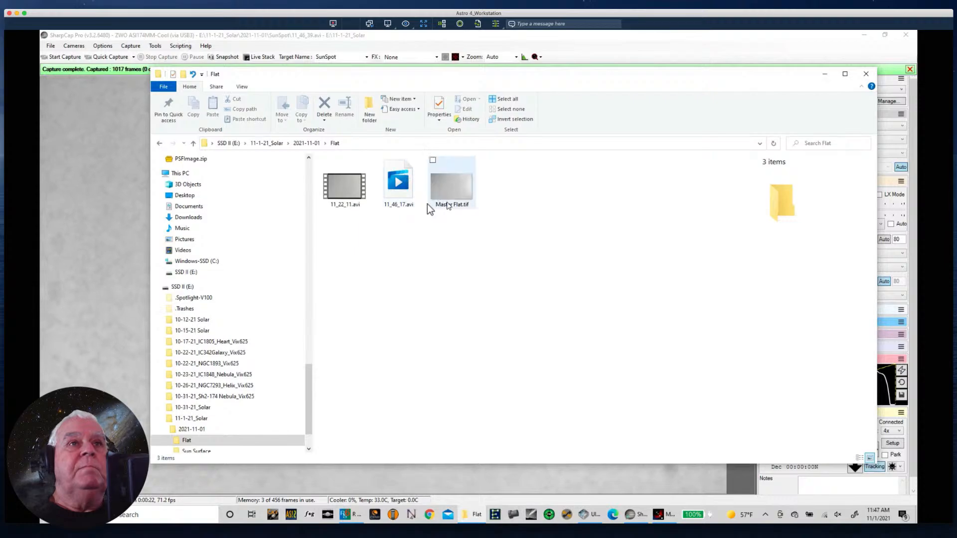
- Delete 11_46_17.avi from the Flat folder and close File Explorer to return to SharpCap
left_click(397, 191)
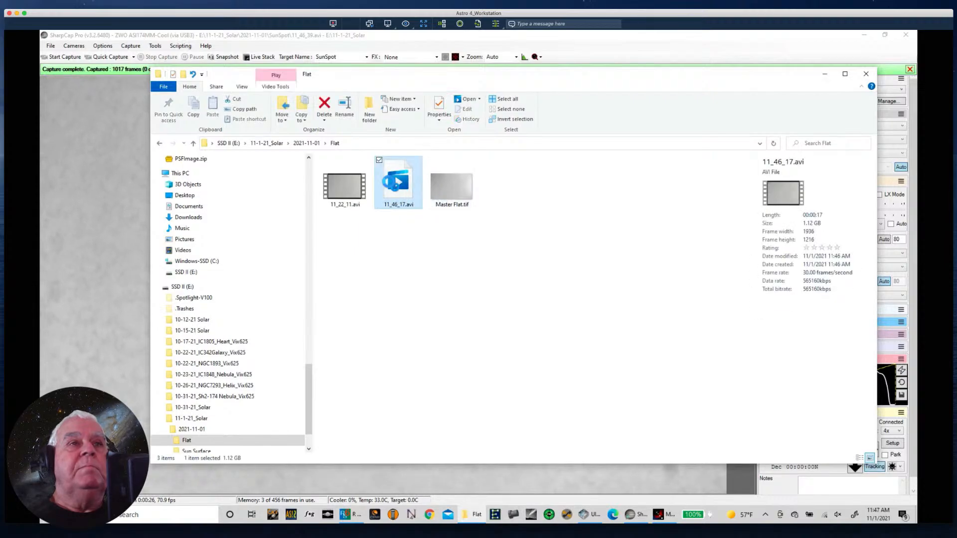
right_click(396, 188)
left_click(325, 106)
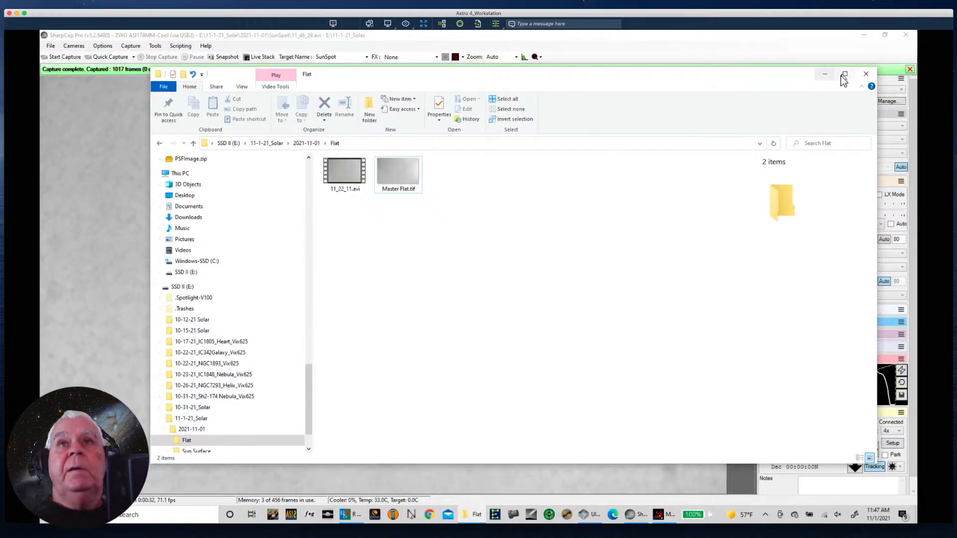
left_click(866, 74)
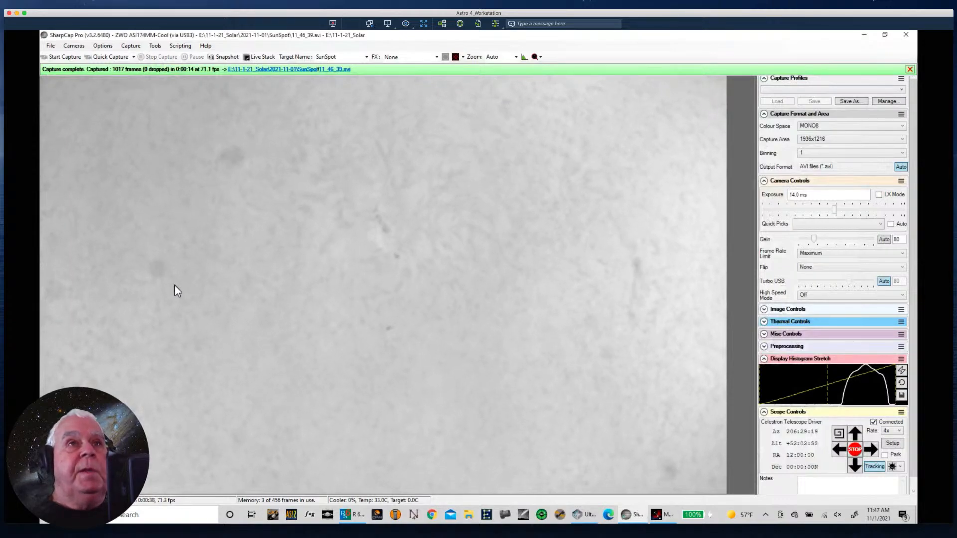
- Slew the telescope away from the sunspot until the Sun's limb arcs across the upper part of the live view
left_click(857, 435)
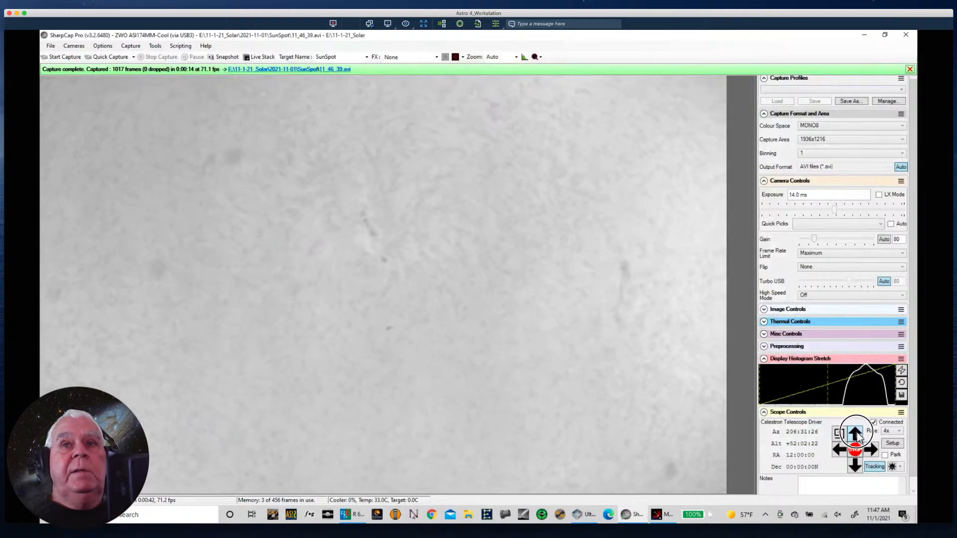
left_click(873, 450)
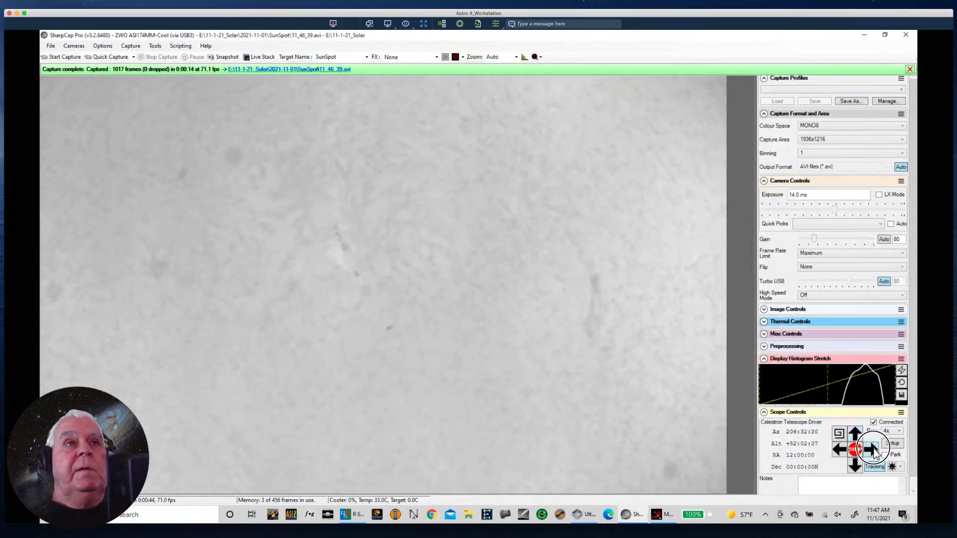
left_click(873, 448)
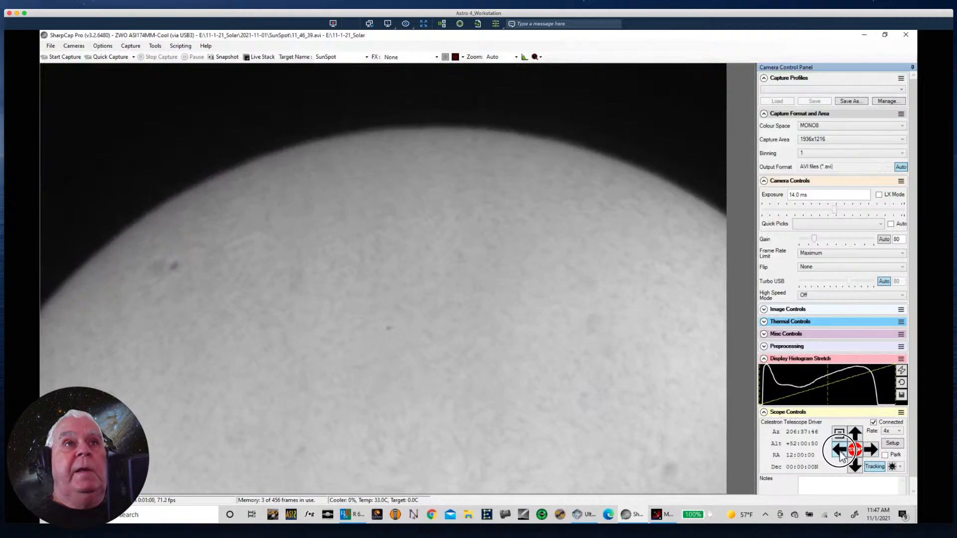
left_click(840, 451)
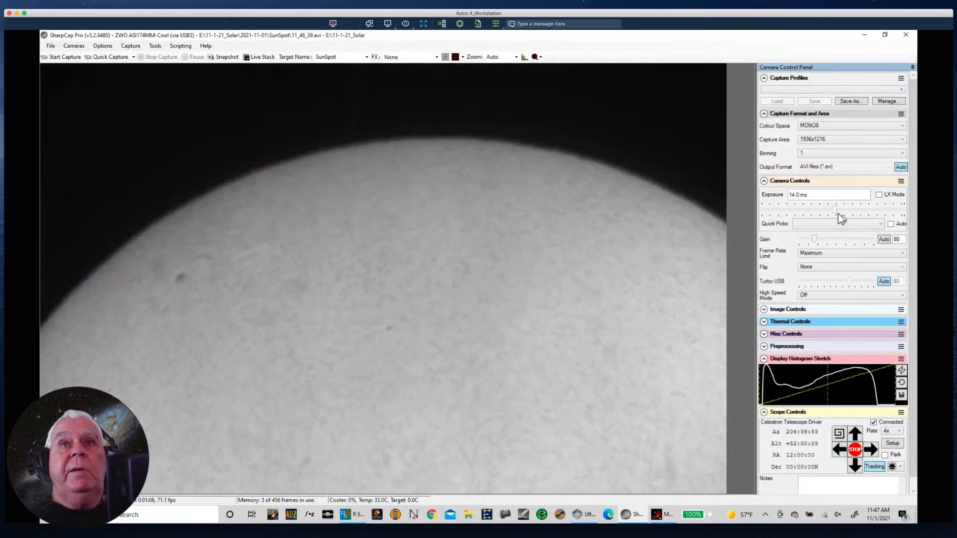
- Raise the camera exposure to 39.4 ms and the gain to 163 to bring out the prominence on the limb
left_click_drag(837, 213, 847, 213)
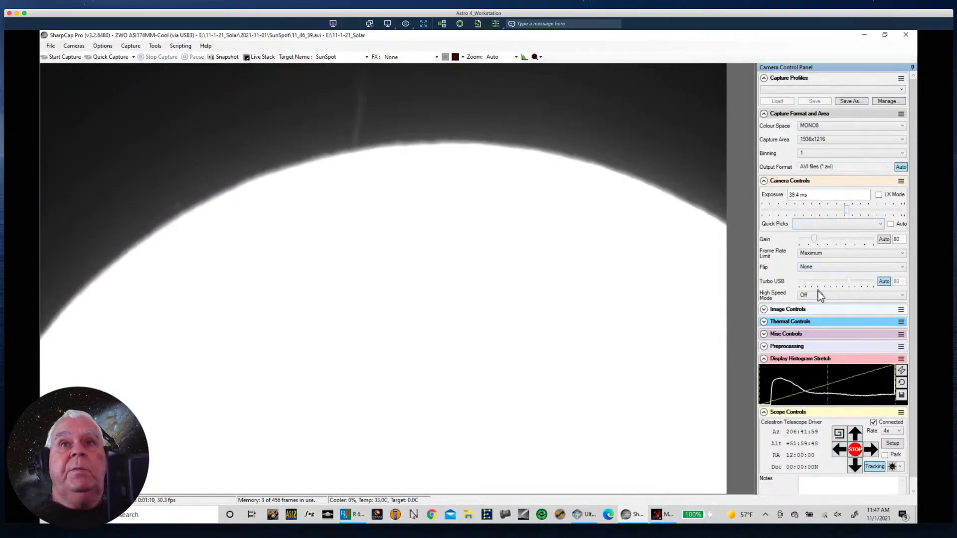
left_click_drag(817, 244, 831, 243)
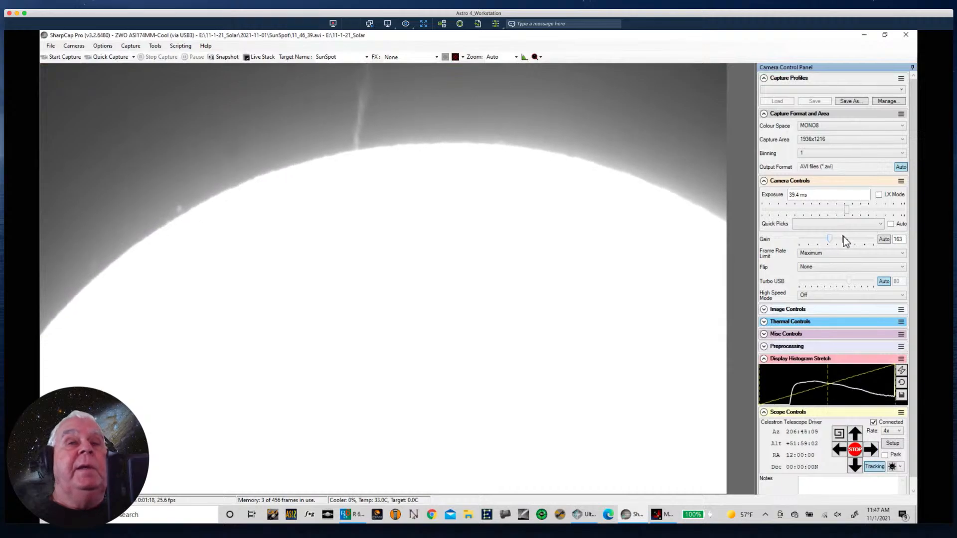
mouse_move(845, 211)
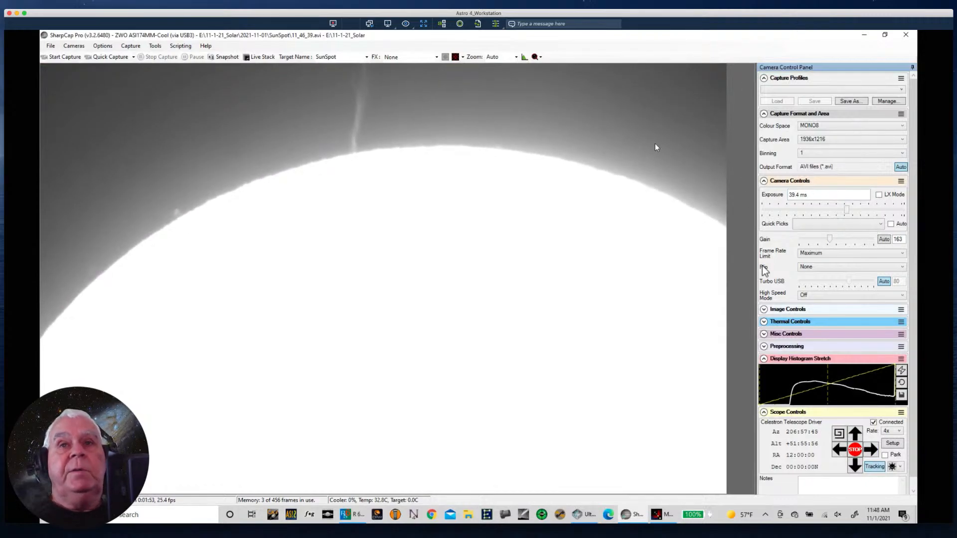
- Nudge the telescope so the limb sits lower with the prominence fully in frame, and overlay the Single Crosshair reticule
left_click(871, 450)
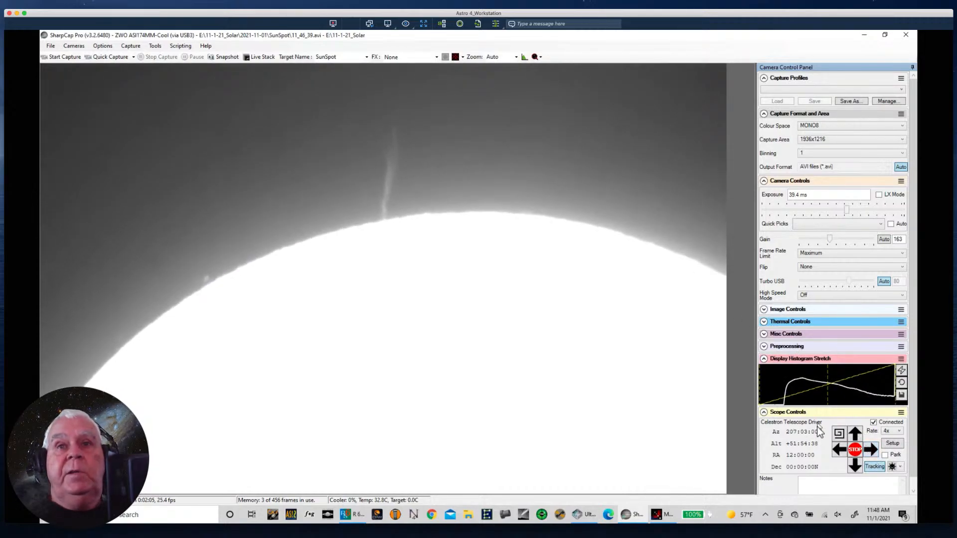
left_click(839, 450)
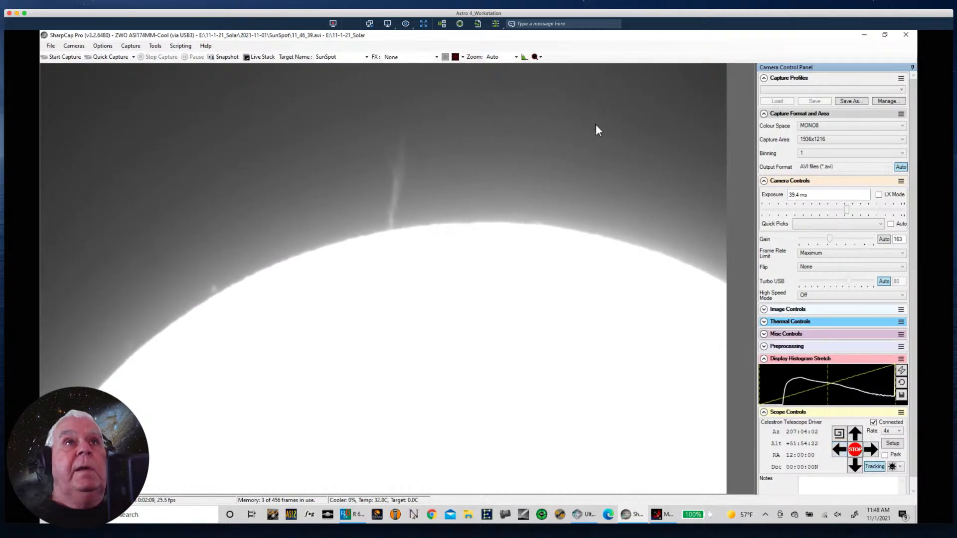
left_click(462, 57)
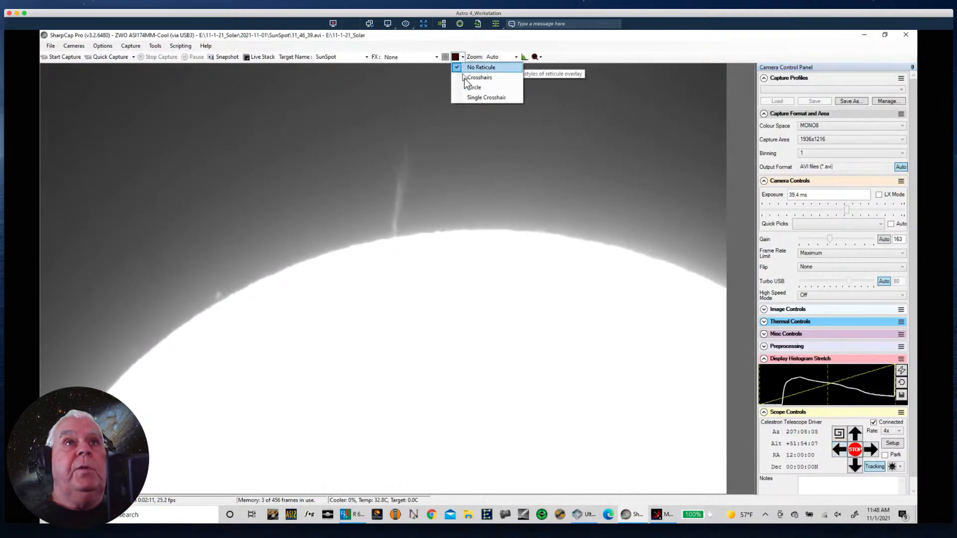
left_click(478, 98)
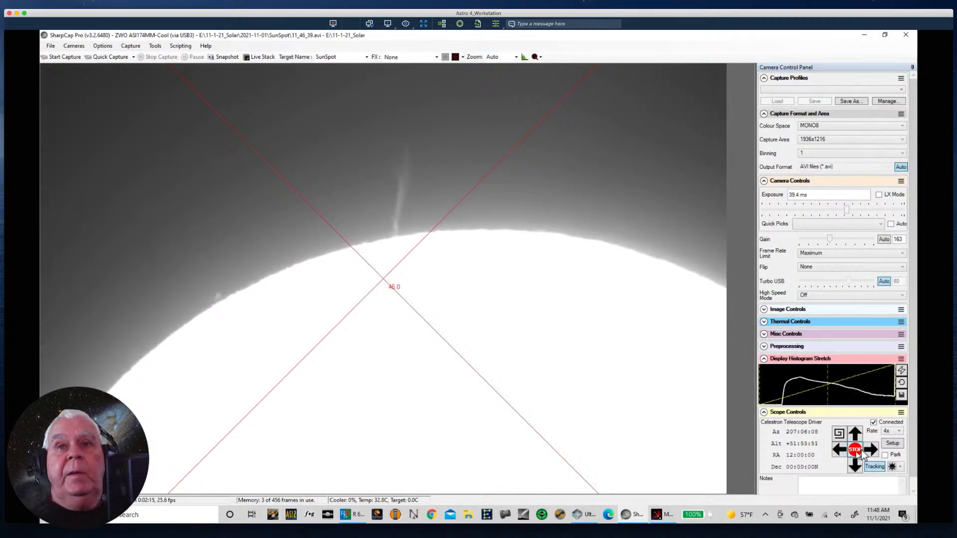
- Nudge the telescope in small moves until the base of the prominence sits on the crosshair's centre
left_click(841, 453)
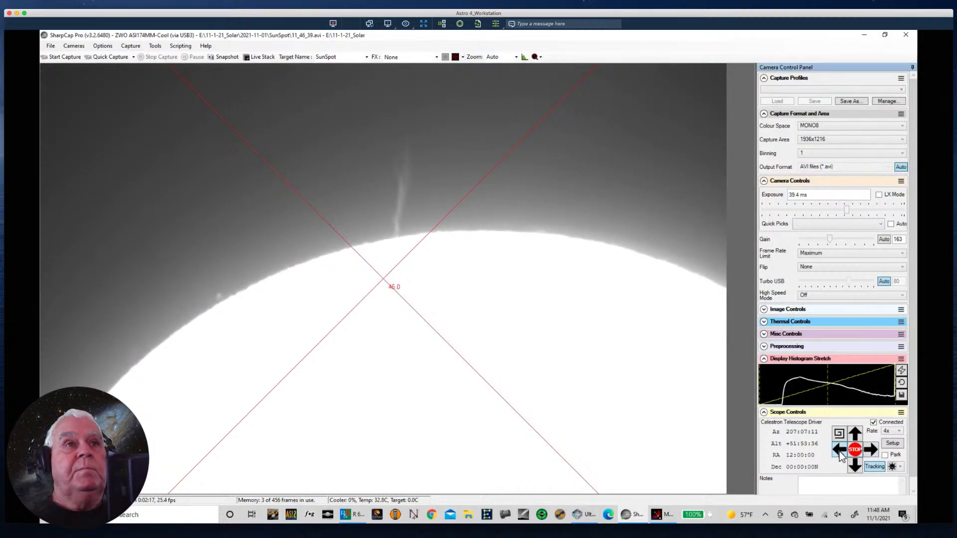
left_click(869, 452)
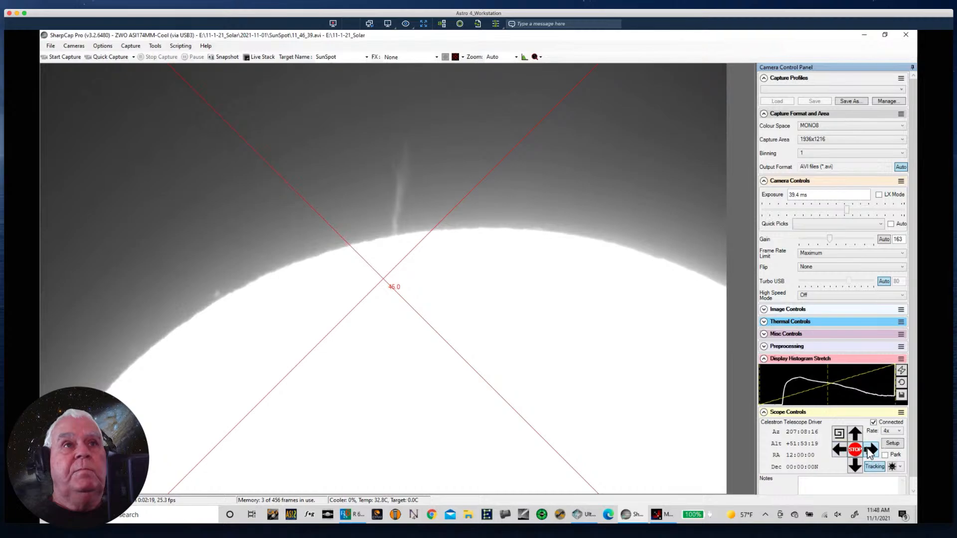
left_click(869, 453)
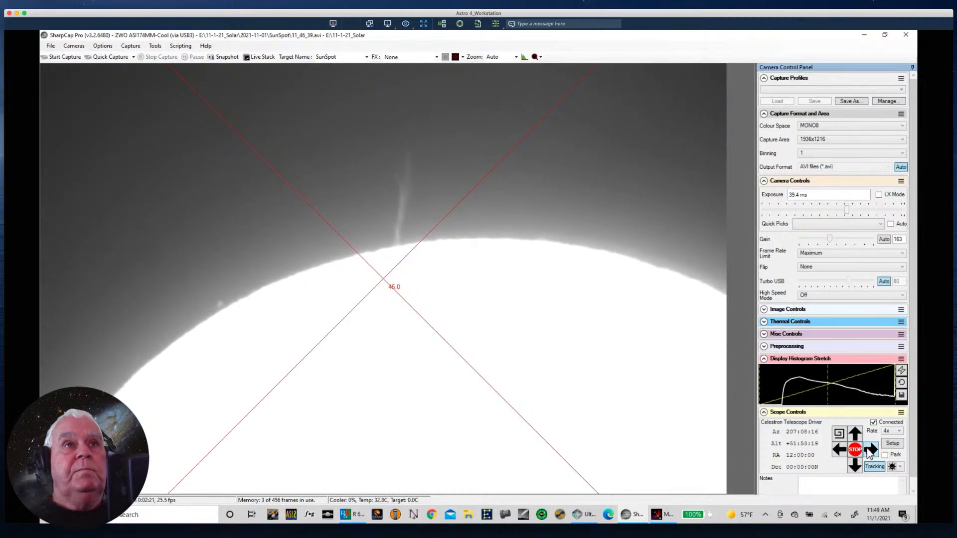
left_click(869, 453)
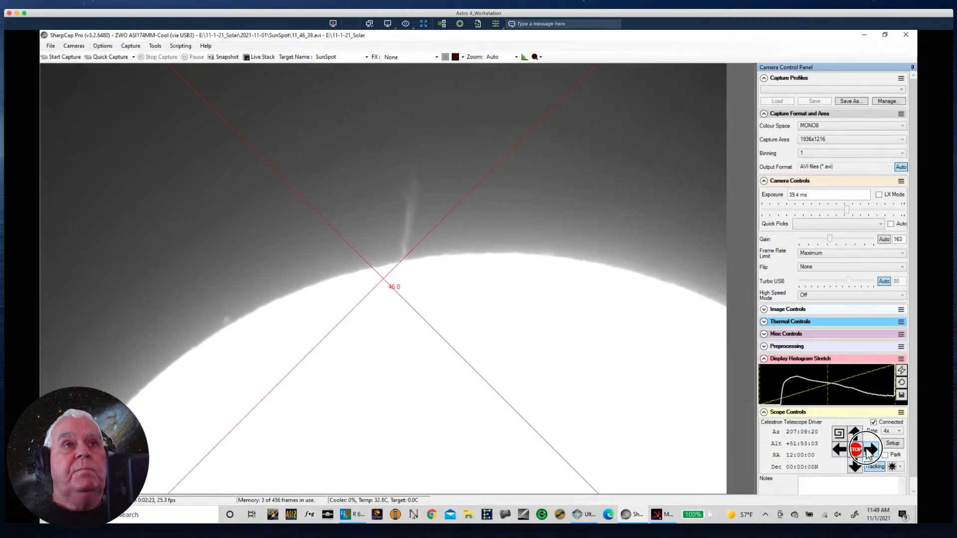
left_click(857, 439)
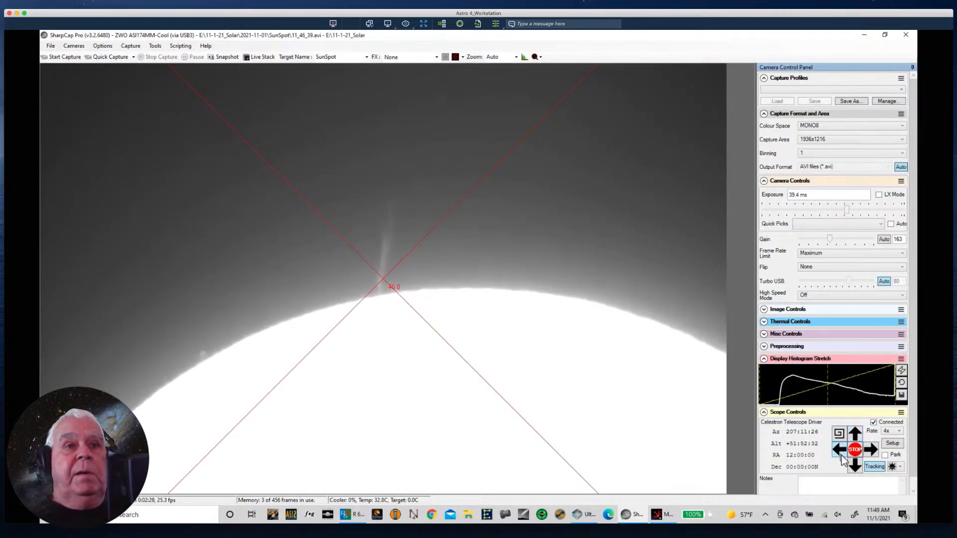
left_click(839, 451)
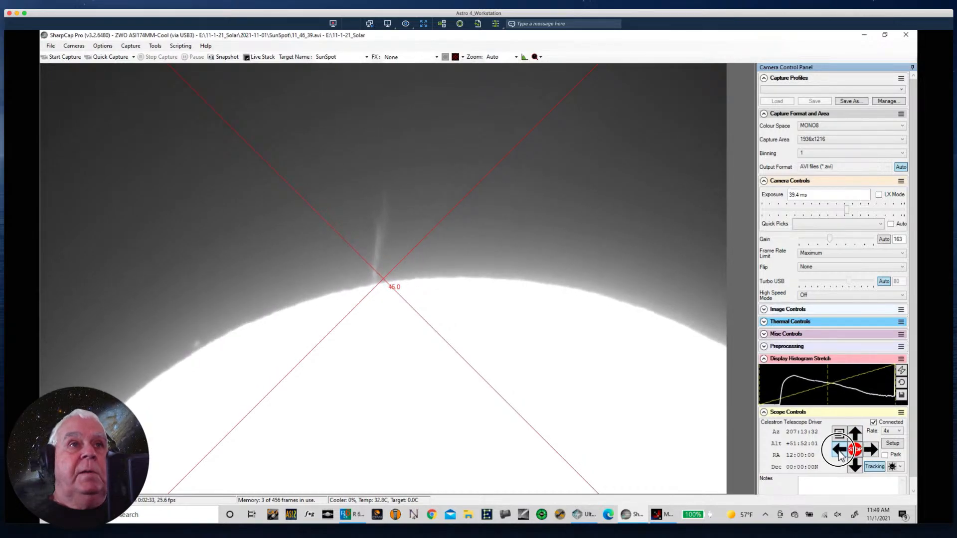
left_click(858, 467)
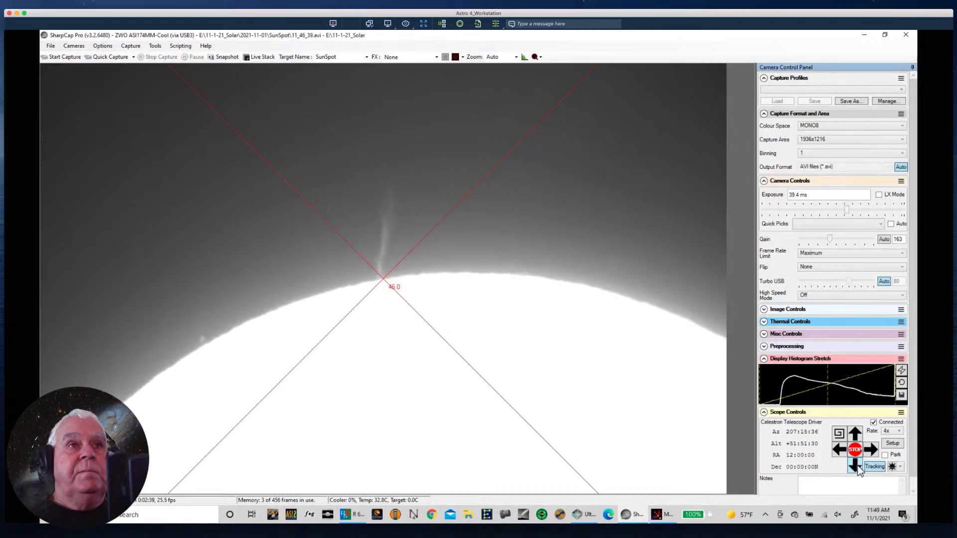
left_click(858, 466)
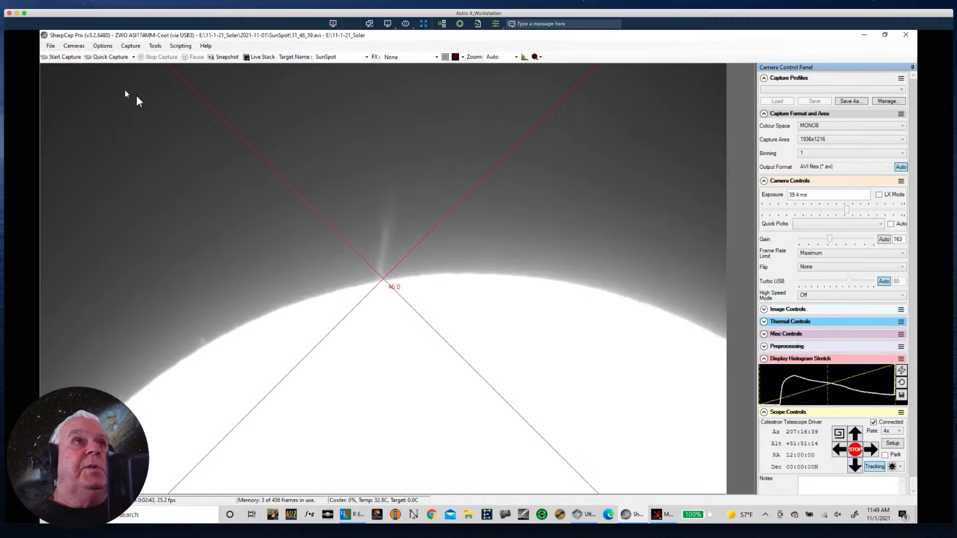
- Configure the capture sequence with 500 frames per capture and the target name PromTL, and start it
left_click(130, 46)
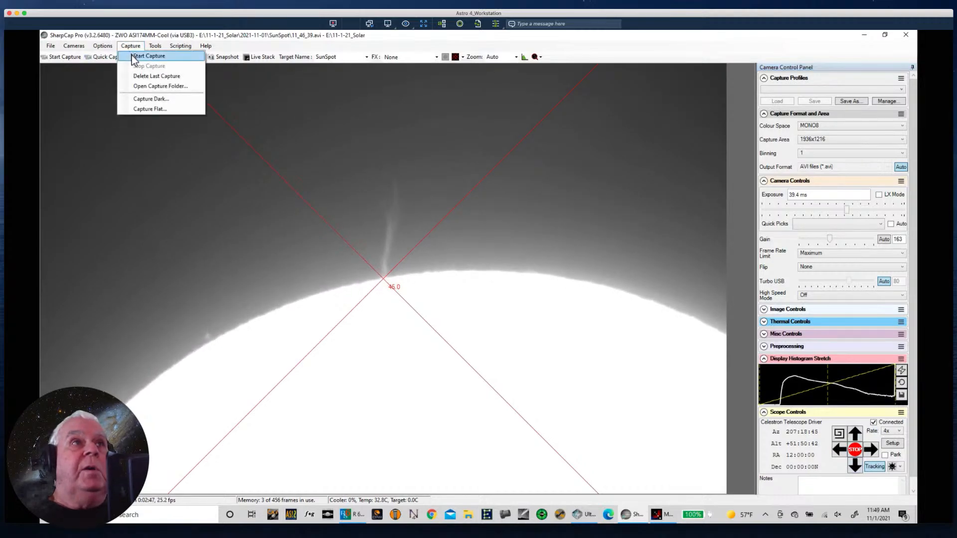
left_click(134, 56)
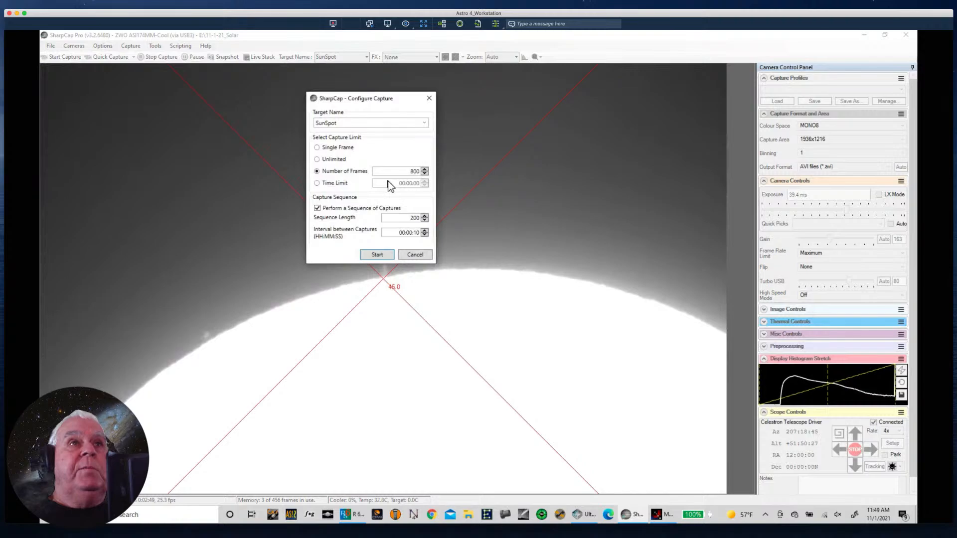
double_click(407, 171)
type("3")
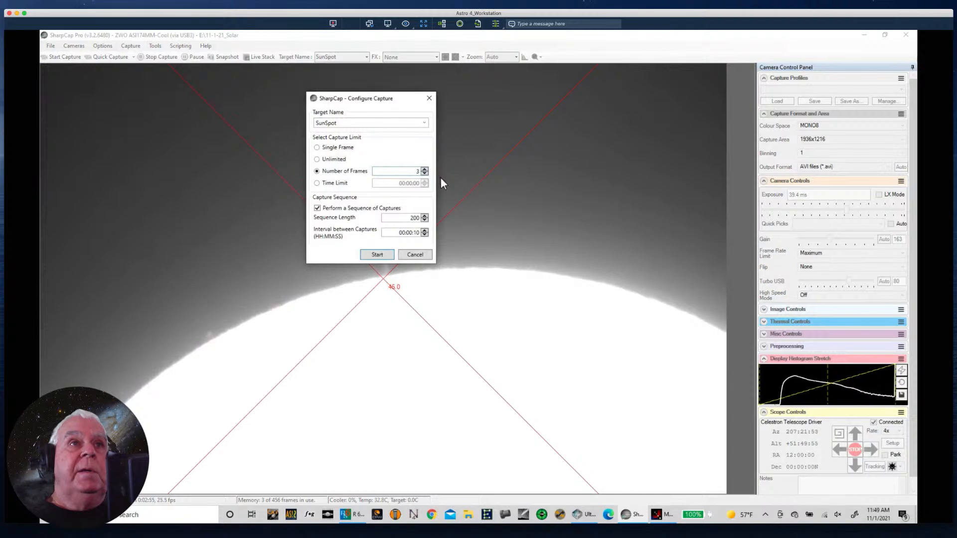
key("BackSpace")
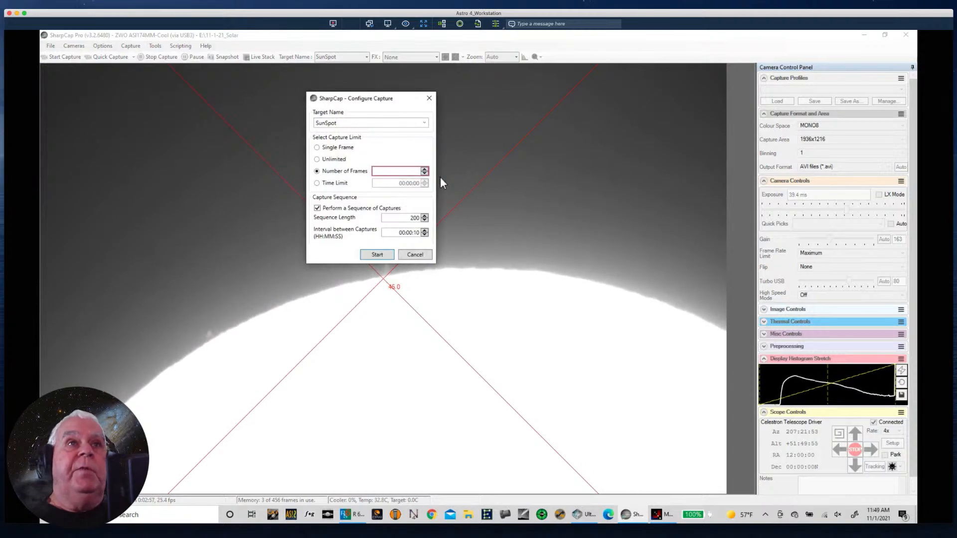
type("500")
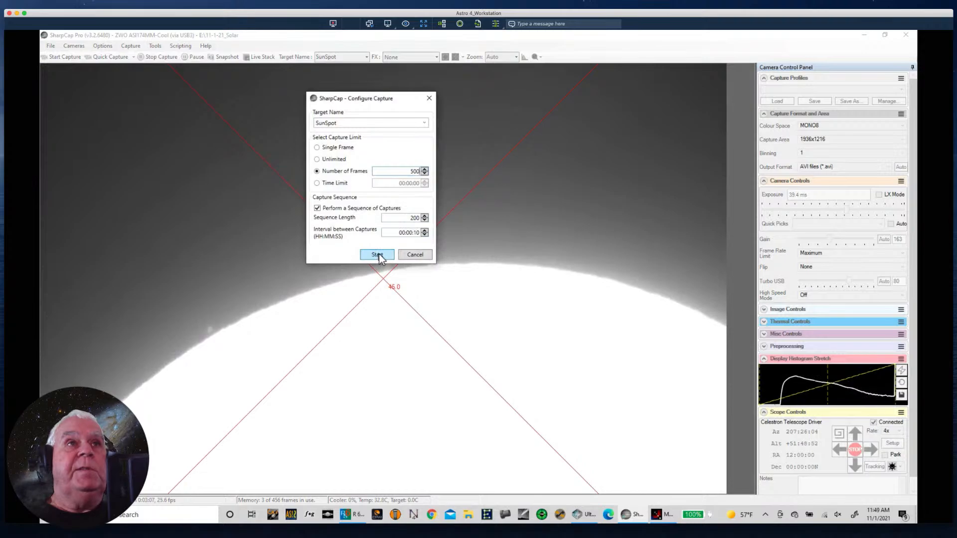
left_click_drag(351, 125, 157, 109)
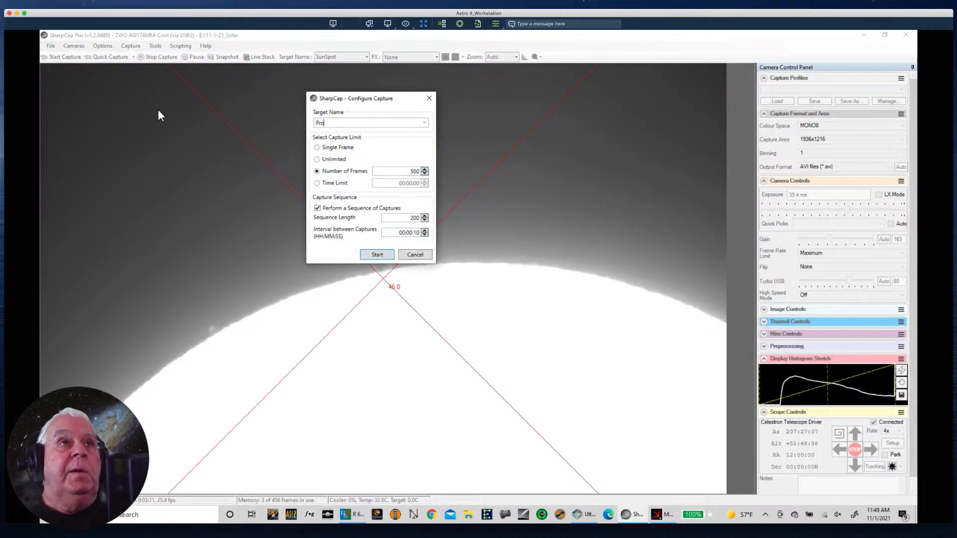
type("PromTL")
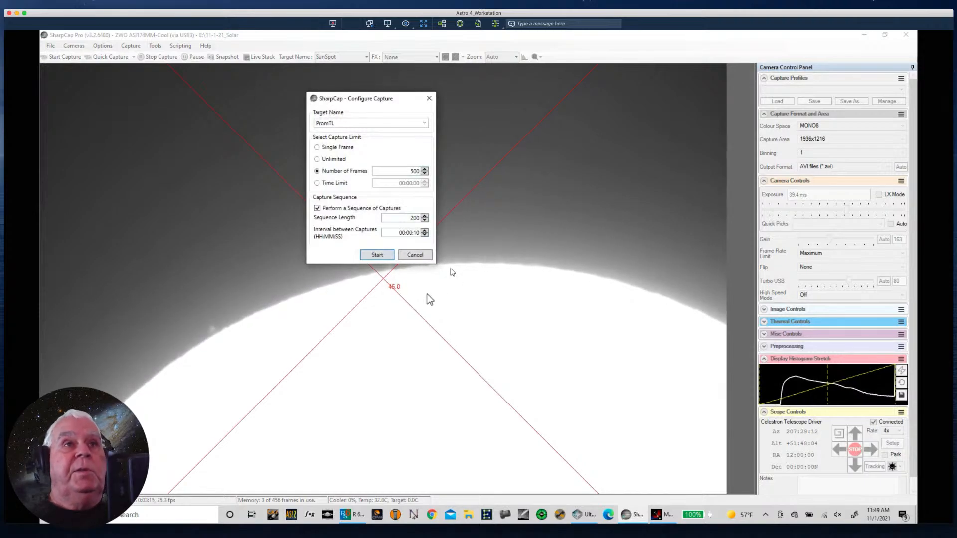
left_click(377, 255)
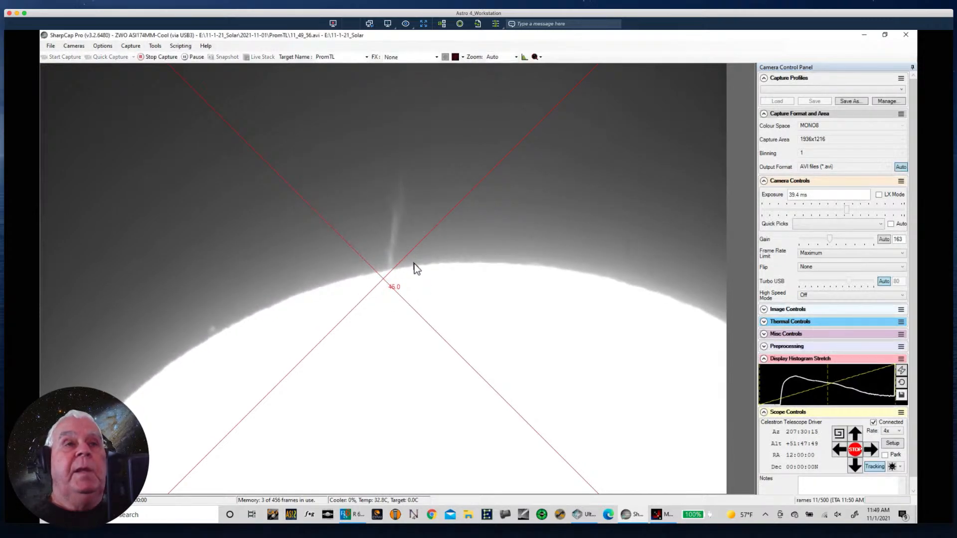